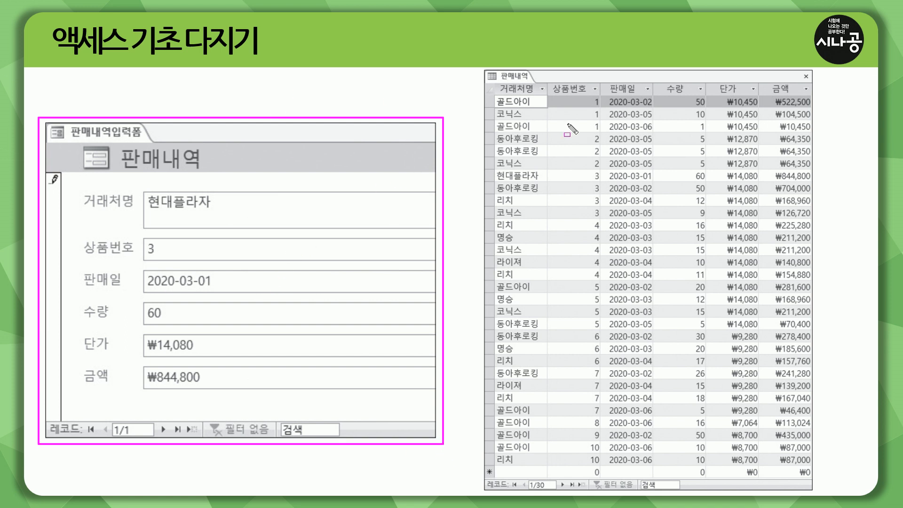
{"action": "left_click_drag", "start_coordinate": [483, 69], "coordinate": [824, 498]}
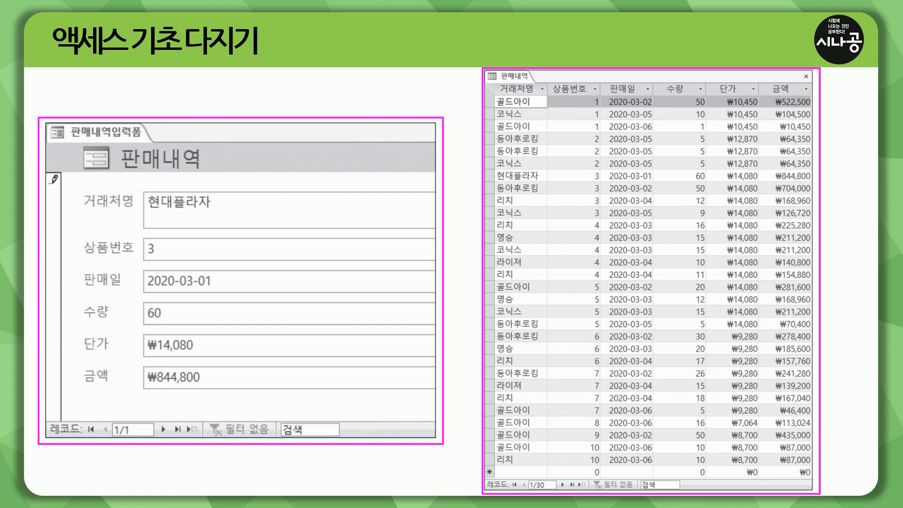
{"action": "key", "text": "Escape"}
{"action": "key", "text": "Page_Up"}
{"action": "key", "text": "Page_Up"}
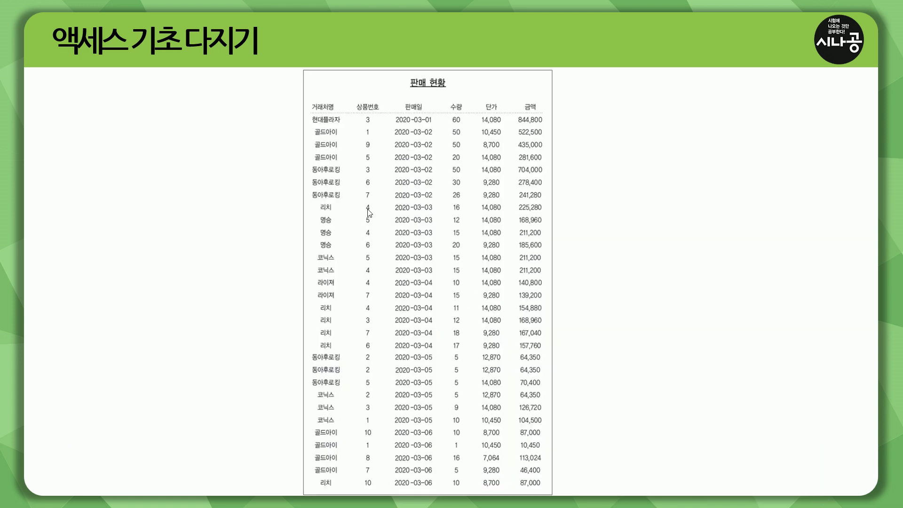
{"action": "key", "text": "ctrl+2"}
{"action": "left_click_drag", "start_coordinate": [465, 93], "coordinate": [526, 114]}
{"action": "key", "text": "Page_Down"}
{"action": "key", "text": "Page_Down"}
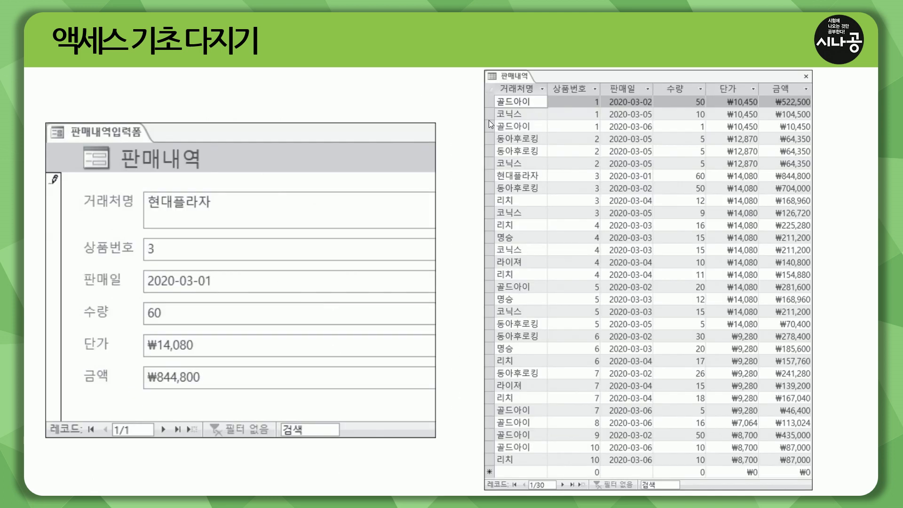
{"action": "left_click_drag", "start_coordinate": [481, 68], "coordinate": [537, 83]}
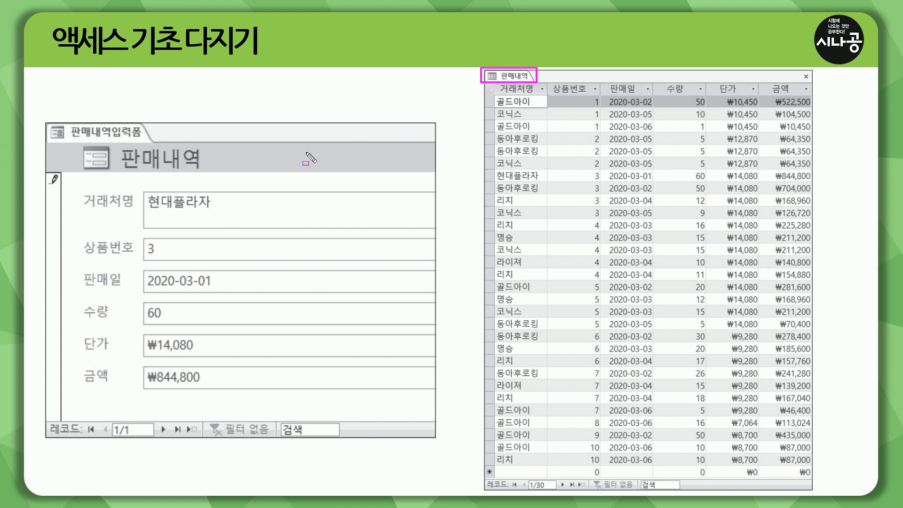
{"action": "key", "text": "Page_Down"}
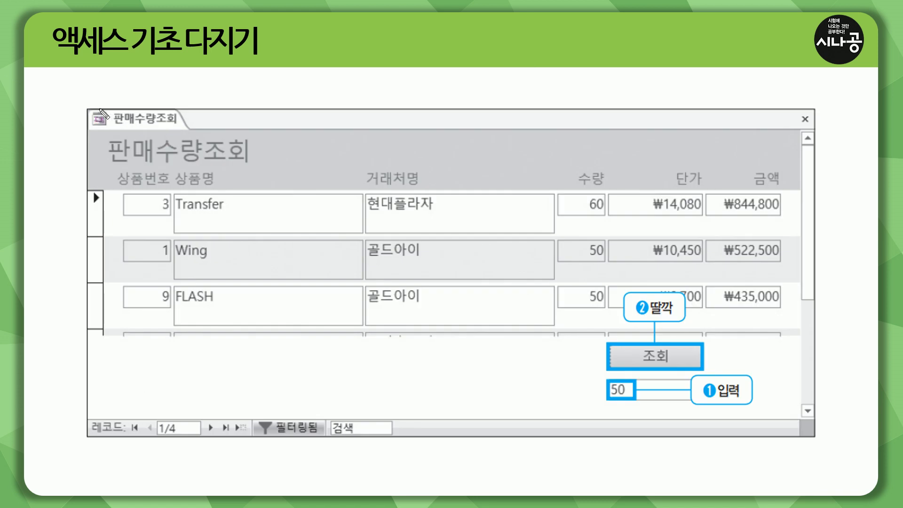
{"action": "mouse_move", "coordinate": [83, 104]}
{"action": "left_mouse_down"}
{"action": "mouse_move", "coordinate": [158, 263]}
{"action": "mouse_move", "coordinate": [718, 446]}
{"action": "mouse_move", "coordinate": [828, 445]}
{"action": "left_mouse_up"}
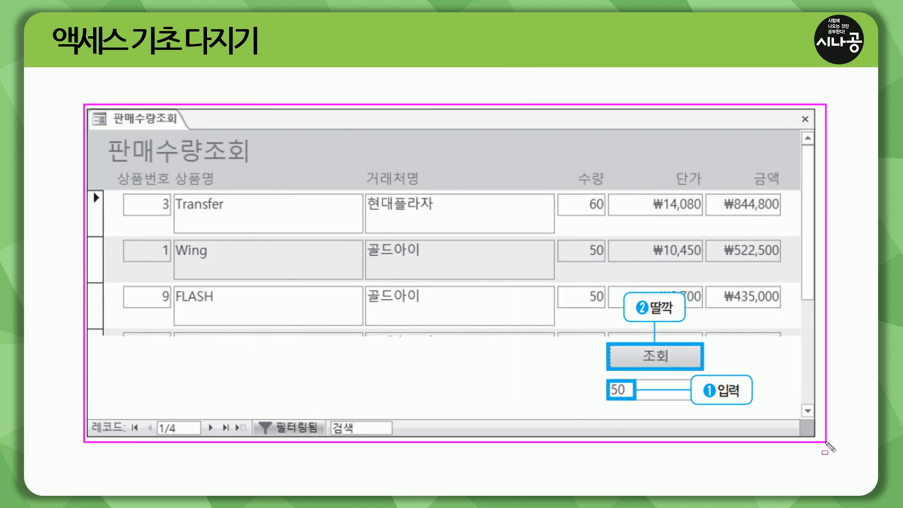
{"action": "mouse_move", "coordinate": [604, 378]}
{"action": "left_mouse_down"}
{"action": "mouse_move", "coordinate": [643, 399]}
{"action": "mouse_move", "coordinate": [689, 403]}
{"action": "left_mouse_up"}
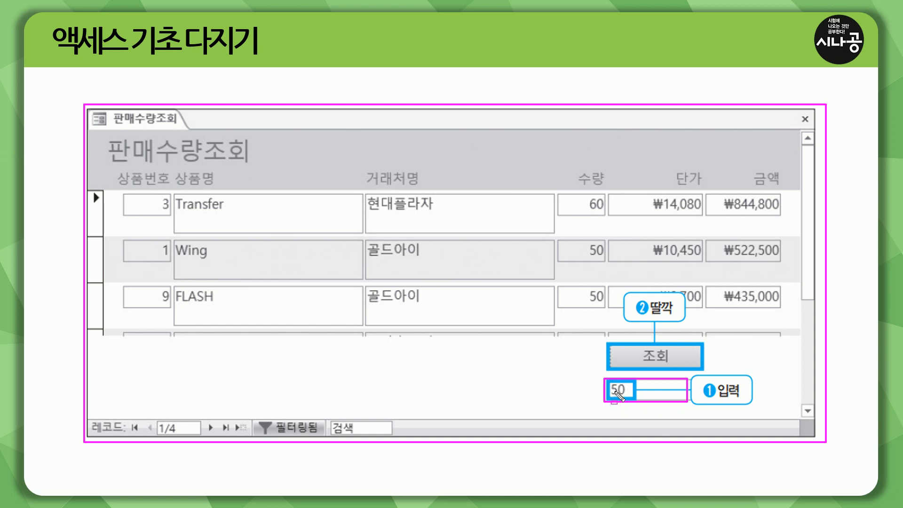
{"action": "left_click_drag", "start_coordinate": [607, 345], "coordinate": [711, 375]}
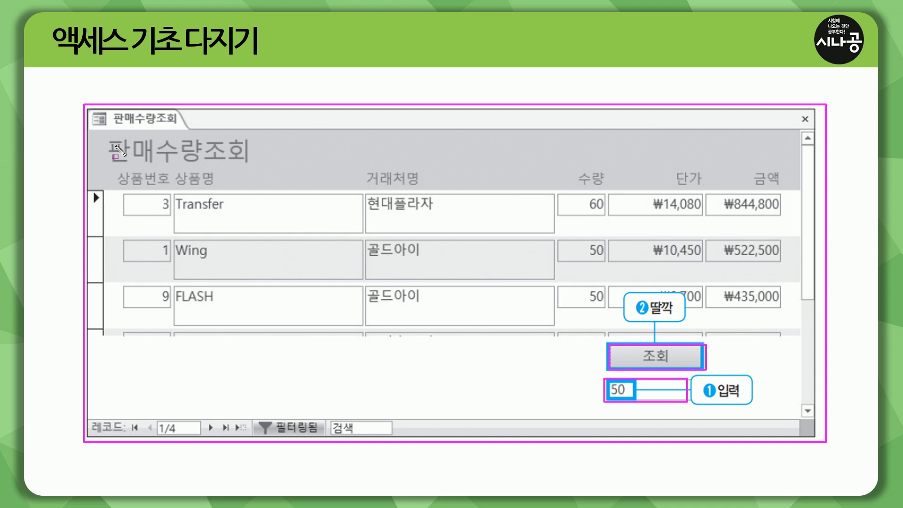
{"action": "mouse_move", "coordinate": [109, 190]}
{"action": "left_mouse_down"}
{"action": "mouse_move", "coordinate": [290, 282]}
{"action": "mouse_move", "coordinate": [773, 328]}
{"action": "left_mouse_up"}
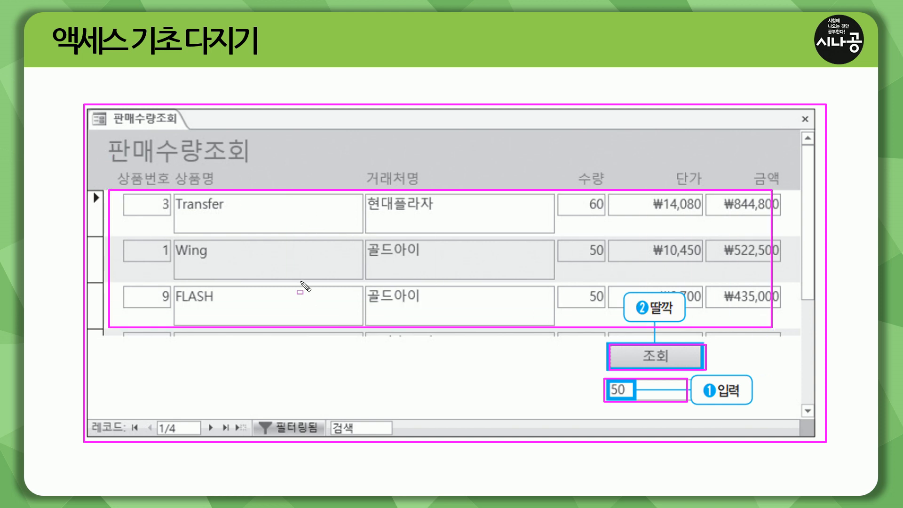
{"action": "key", "text": "Escape"}
{"action": "left_click", "coordinate": [132, 147]}
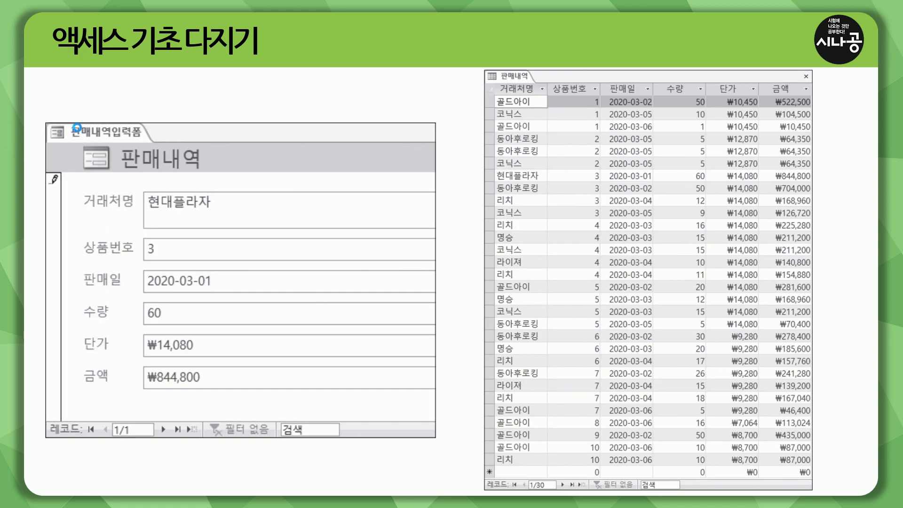
{"action": "mouse_move", "coordinate": [63, 117]}
{"action": "left_mouse_down"}
{"action": "mouse_move", "coordinate": [76, 158]}
{"action": "mouse_move", "coordinate": [158, 155]}
{"action": "mouse_move", "coordinate": [151, 147]}
{"action": "left_mouse_up"}
{"action": "key", "text": "Escape"}
{"action": "left_click", "coordinate": [166, 144]}
{"action": "mouse_move", "coordinate": [109, 102]}
{"action": "left_mouse_down"}
{"action": "mouse_move", "coordinate": [125, 138]}
{"action": "mouse_move", "coordinate": [195, 135]}
{"action": "left_mouse_up"}
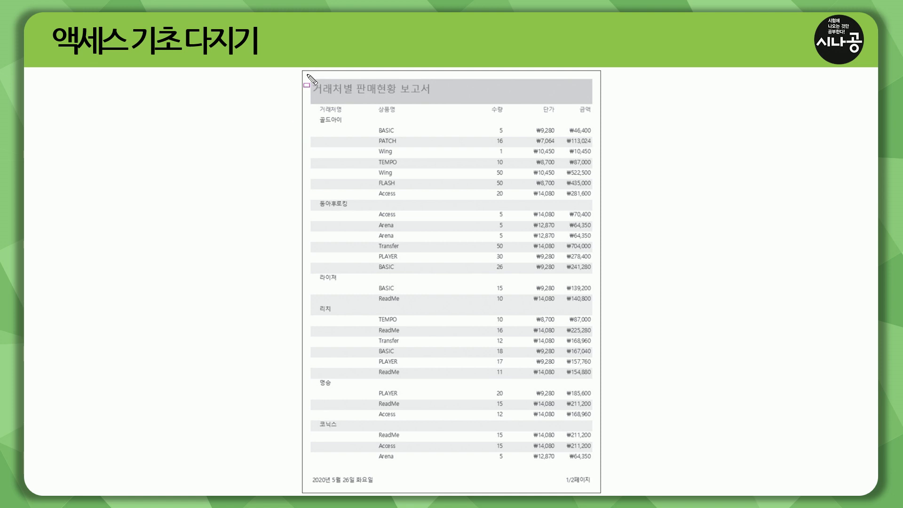
{"action": "mouse_move", "coordinate": [303, 72]}
{"action": "left_mouse_down"}
{"action": "mouse_move", "coordinate": [555, 388]}
{"action": "mouse_move", "coordinate": [602, 492]}
{"action": "left_mouse_up"}
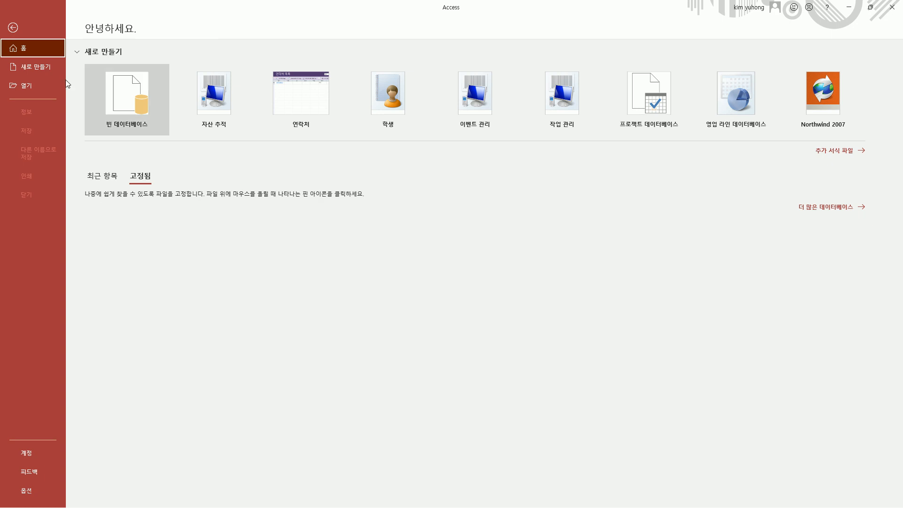
Open the database 액세스기초다지기.accdb from the folder C:\길벗컴활1급\02 액세스\01 섹션.
{"action": "left_click", "coordinate": [39, 87]}
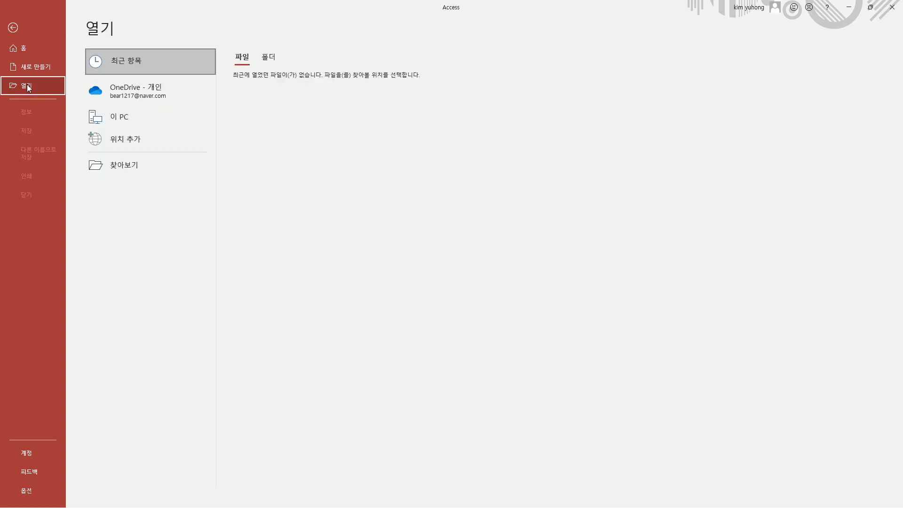
{"action": "left_click", "coordinate": [128, 168]}
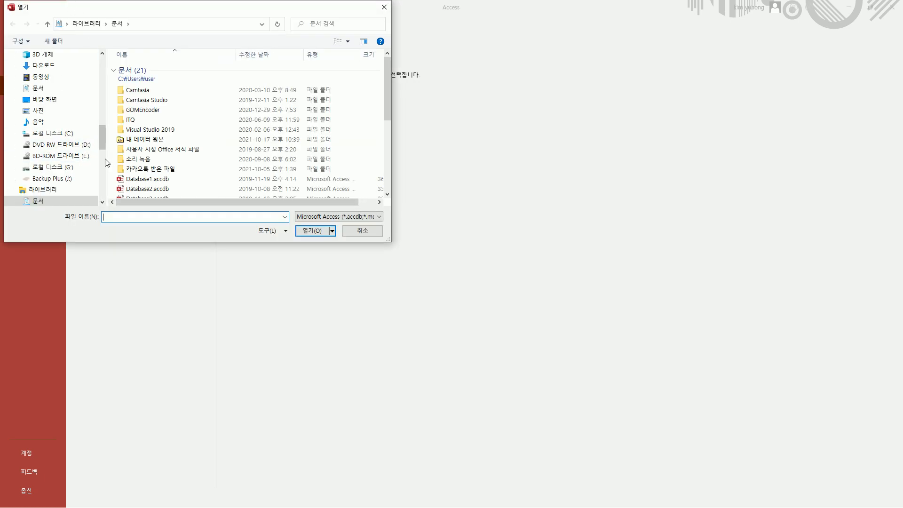
{"action": "left_click", "coordinate": [90, 134]}
{"action": "left_click_drag", "start_coordinate": [75, 27], "coordinate": [230, 29]}
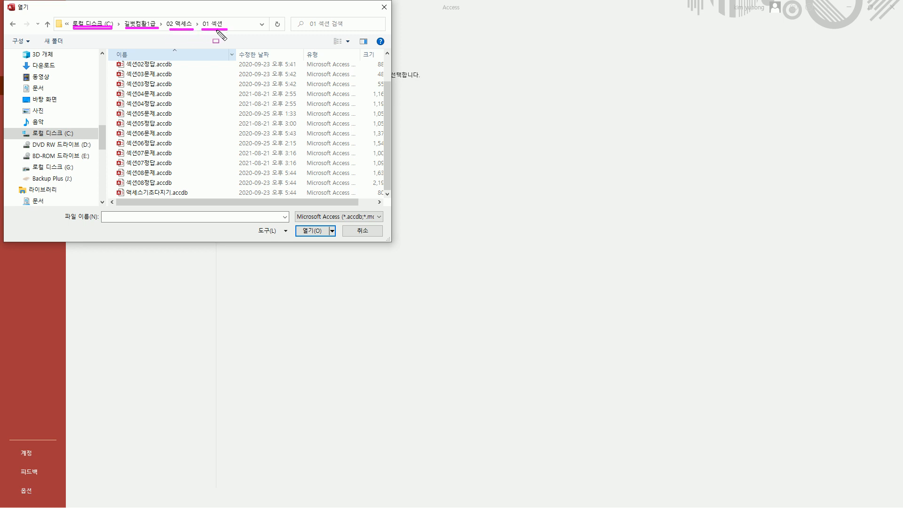
{"action": "key", "text": "Escape"}
{"action": "left_click_drag", "start_coordinate": [113, 187], "coordinate": [212, 203]}
{"action": "key", "text": "Escape"}
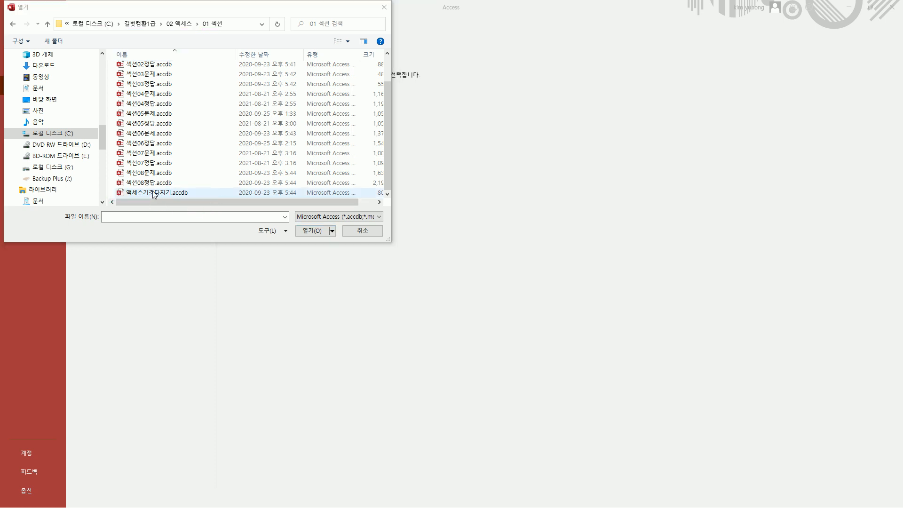
{"action": "left_click", "coordinate": [155, 193]}
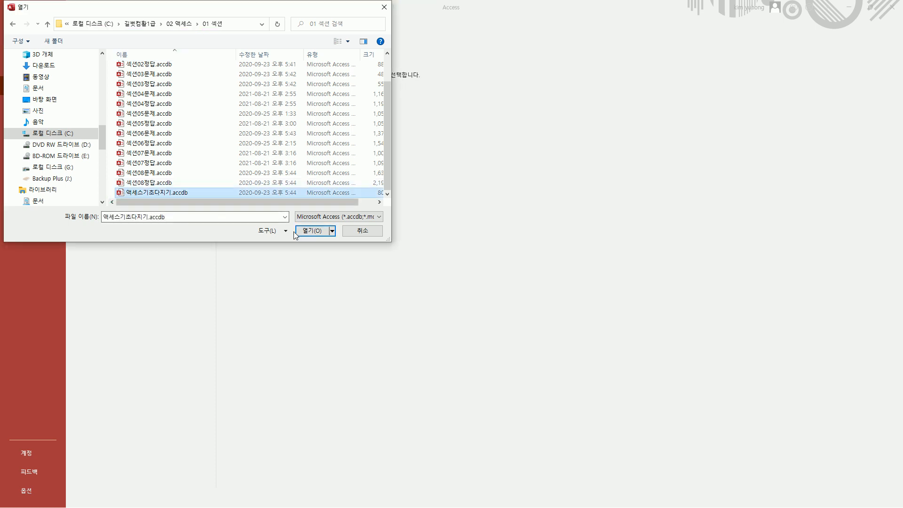
{"action": "left_click", "coordinate": [312, 231]}
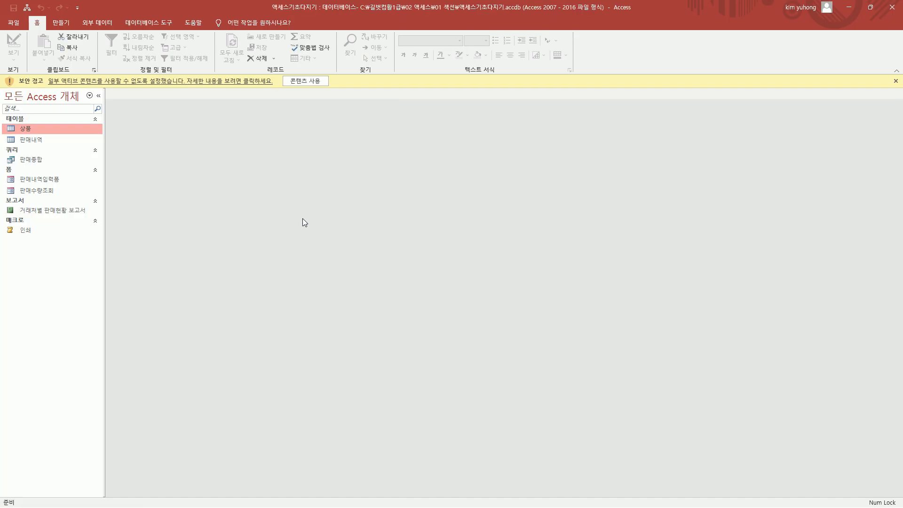
Enable the blocked active content of the opened database.
{"action": "left_click_drag", "start_coordinate": [15, 74], "coordinate": [45, 88]}
{"action": "mouse_move", "coordinate": [279, 85]}
{"action": "left_mouse_down"}
{"action": "mouse_move", "coordinate": [282, 74]}
{"action": "mouse_move", "coordinate": [325, 91]}
{"action": "left_mouse_up"}
{"action": "key", "text": "Escape"}
{"action": "left_click", "coordinate": [303, 82]}
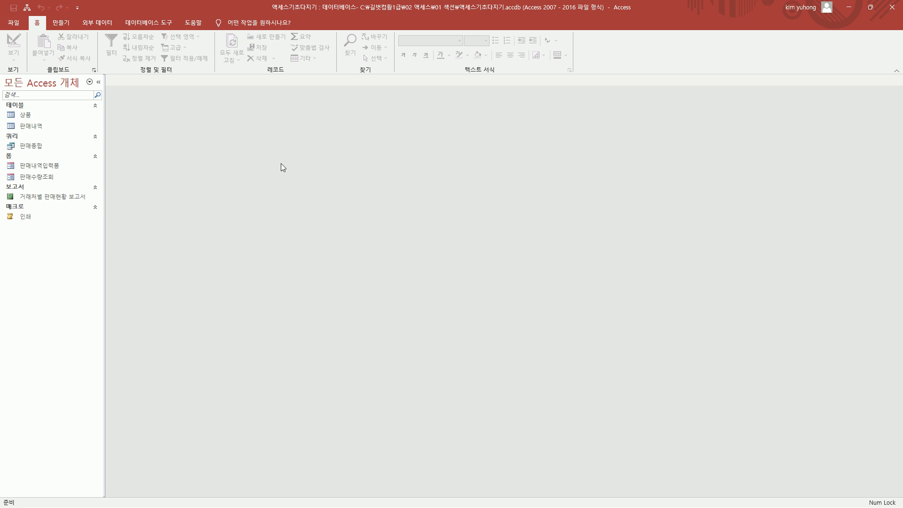
Review the file management, account and option commands available for the database, and return to its object list.
{"action": "left_click_drag", "start_coordinate": [4, 16], "coordinate": [27, 28]}
{"action": "key", "text": "Escape"}
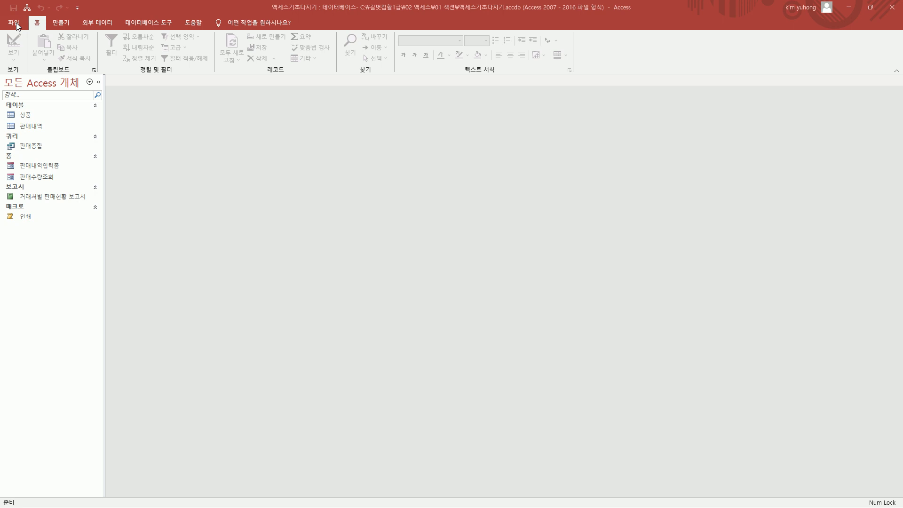
{"action": "left_click", "coordinate": [16, 26]}
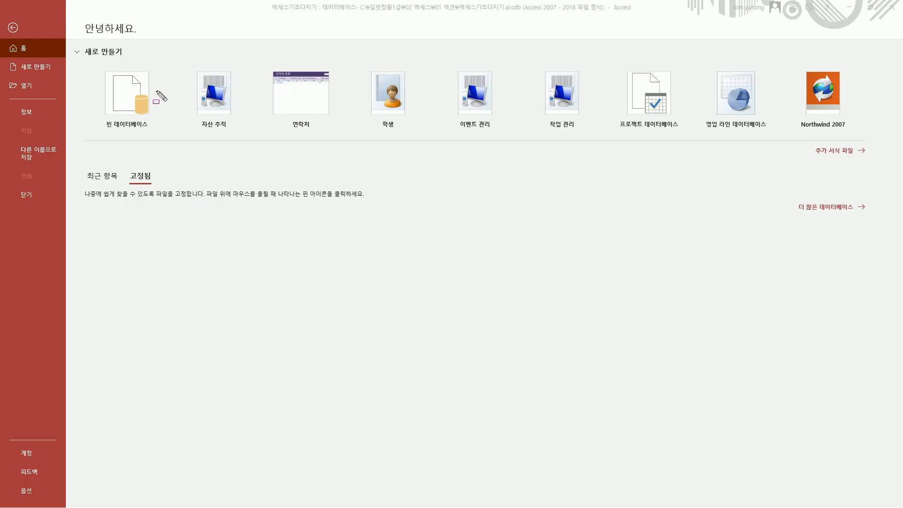
{"action": "mouse_move", "coordinate": [5, 39]}
{"action": "left_mouse_down"}
{"action": "mouse_move", "coordinate": [59, 70]}
{"action": "mouse_move", "coordinate": [64, 201]}
{"action": "left_mouse_up"}
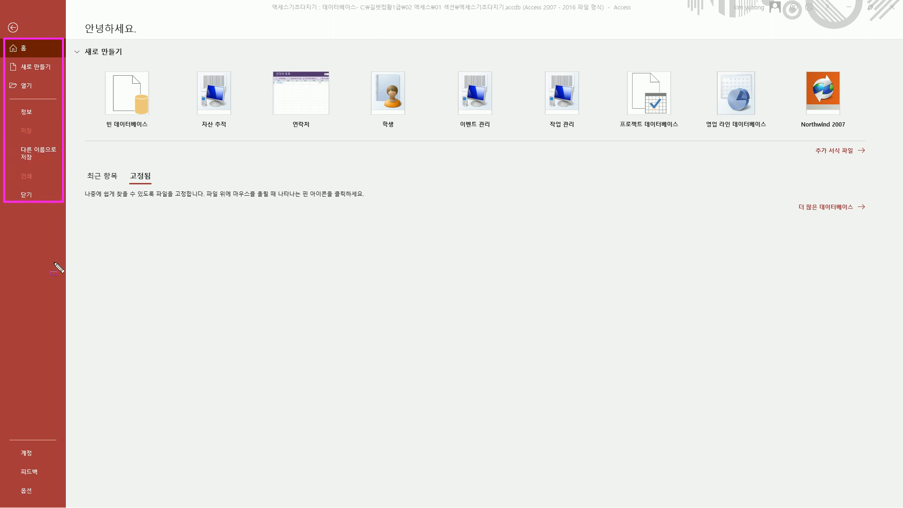
{"action": "left_click_drag", "start_coordinate": [10, 440], "coordinate": [59, 502]}
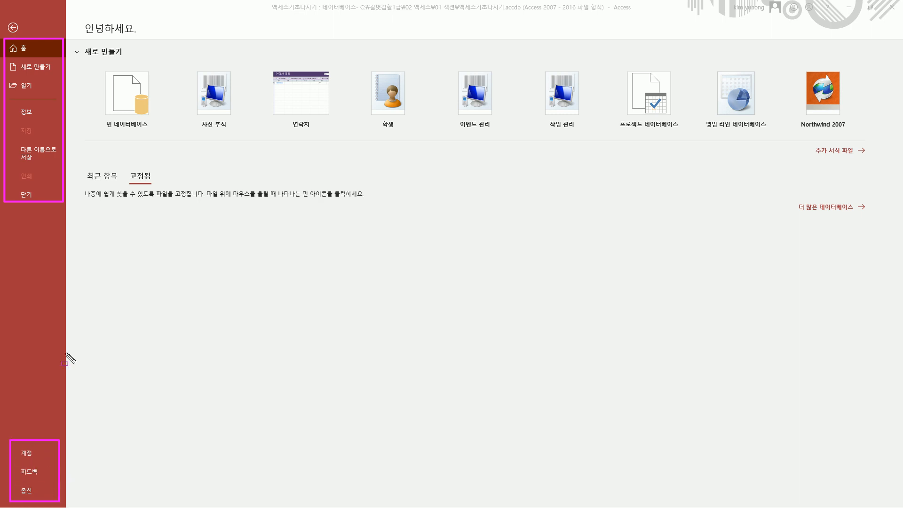
{"action": "key", "text": "Escape"}
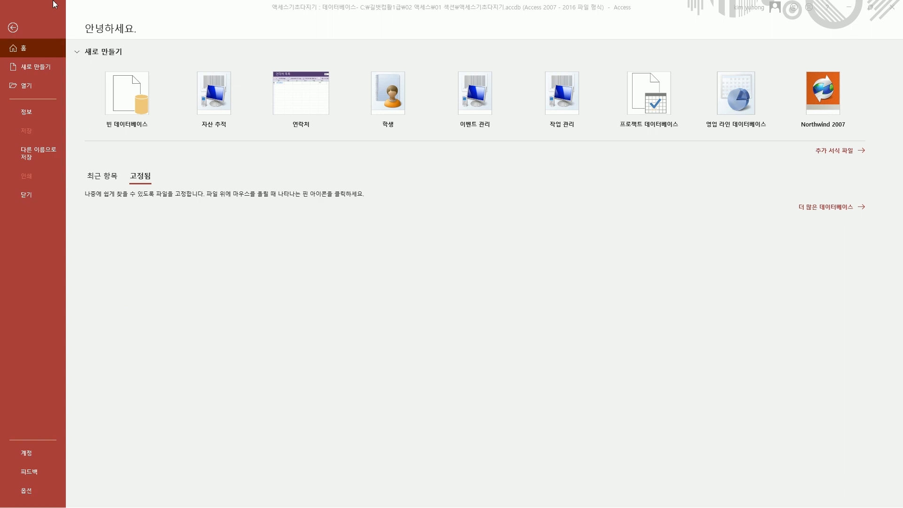
{"action": "left_click", "coordinate": [14, 30]}
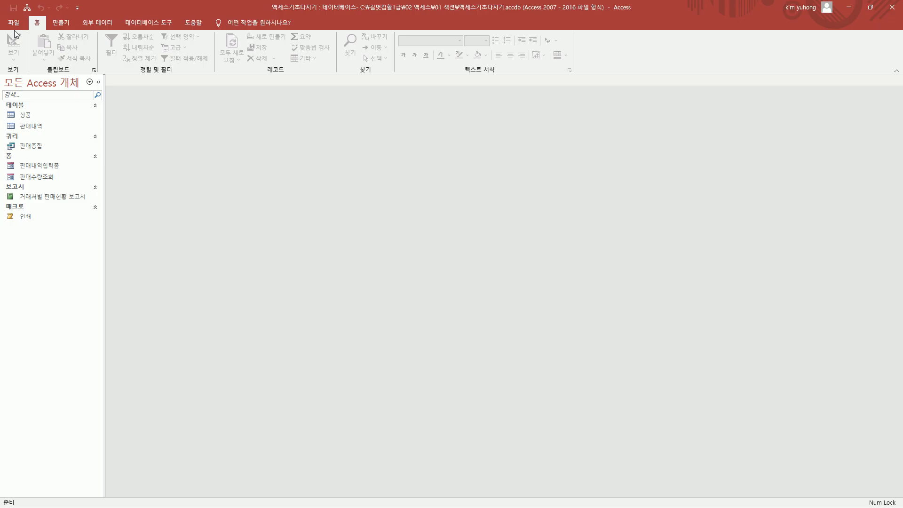
{"action": "left_click_drag", "start_coordinate": [6, 2], "coordinate": [85, 15]}
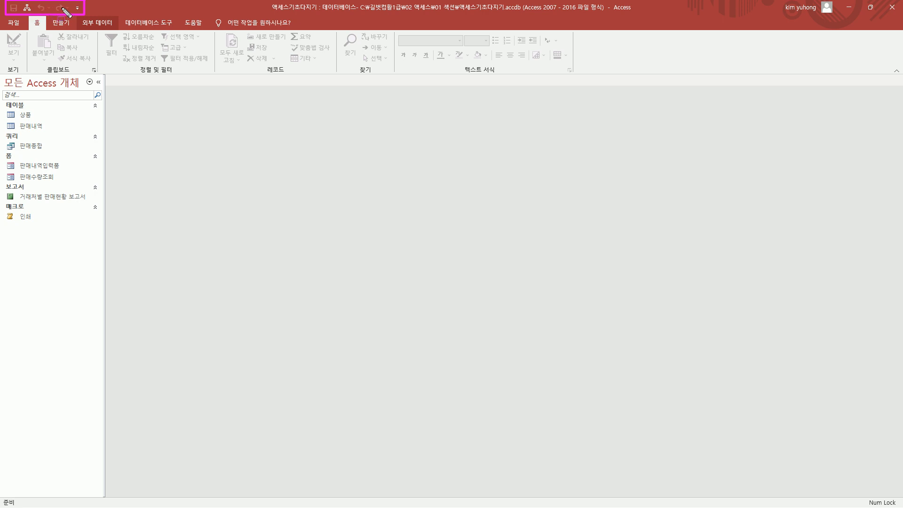
{"action": "mouse_move", "coordinate": [262, 1]}
{"action": "left_mouse_down"}
{"action": "mouse_move", "coordinate": [311, 14]}
{"action": "mouse_move", "coordinate": [642, 21]}
{"action": "left_mouse_up"}
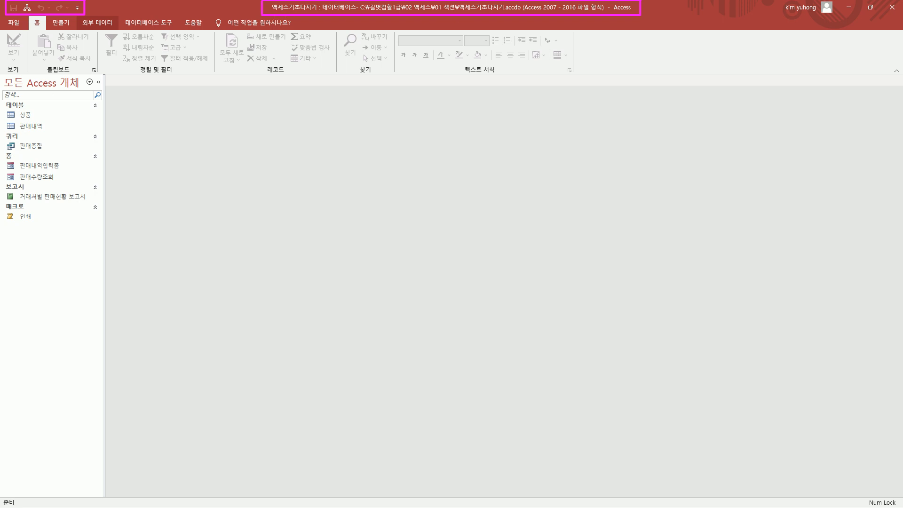
{"action": "key", "text": "Escape"}
{"action": "mouse_move", "coordinate": [4, 18]}
{"action": "left_mouse_down"}
{"action": "mouse_move", "coordinate": [404, 73]}
{"action": "mouse_move", "coordinate": [585, 74]}
{"action": "left_mouse_up"}
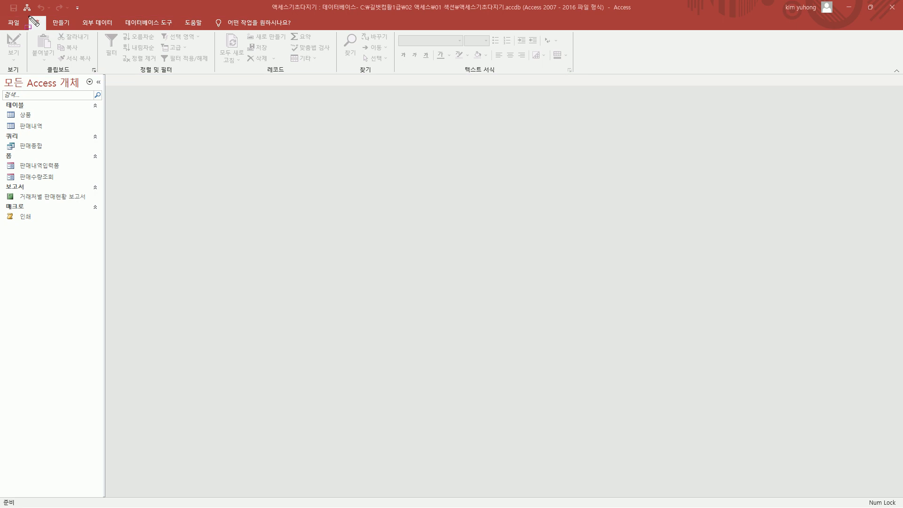
{"action": "mouse_move", "coordinate": [49, 16]}
{"action": "left_mouse_down"}
{"action": "mouse_move", "coordinate": [76, 29]}
{"action": "mouse_move", "coordinate": [208, 30]}
{"action": "left_mouse_up"}
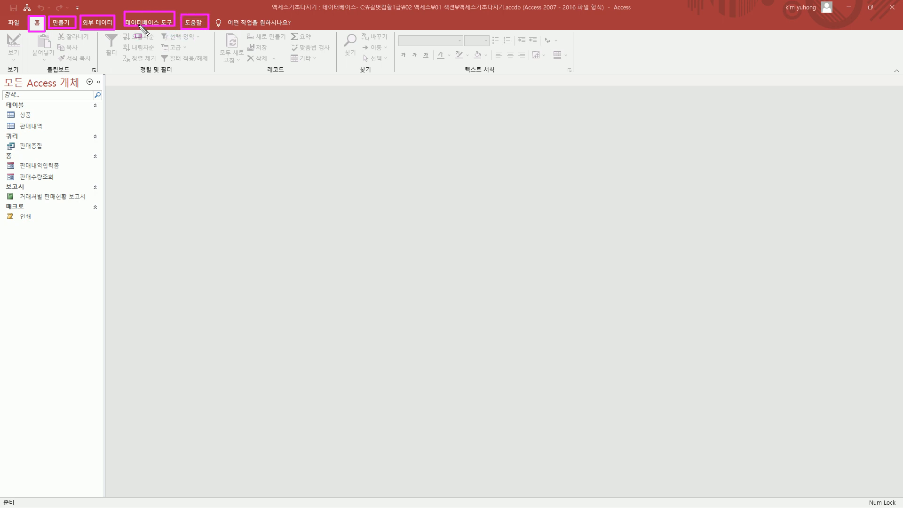
{"action": "key", "text": "e"}
{"action": "mouse_move", "coordinate": [29, 16]}
{"action": "left_mouse_down"}
{"action": "mouse_move", "coordinate": [46, 28]}
{"action": "mouse_move", "coordinate": [18, 44]}
{"action": "mouse_move", "coordinate": [577, 61]}
{"action": "left_mouse_up"}
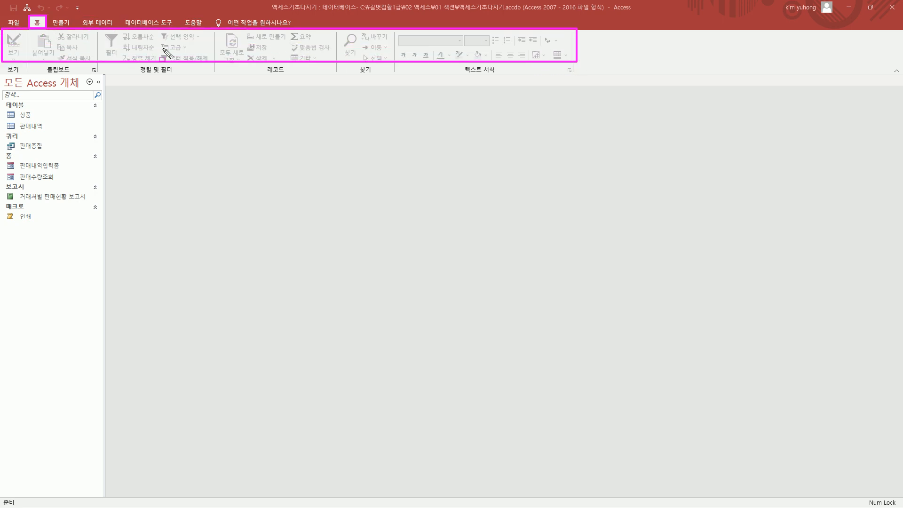
{"action": "left_click_drag", "start_coordinate": [2, 73], "coordinate": [572, 75]}
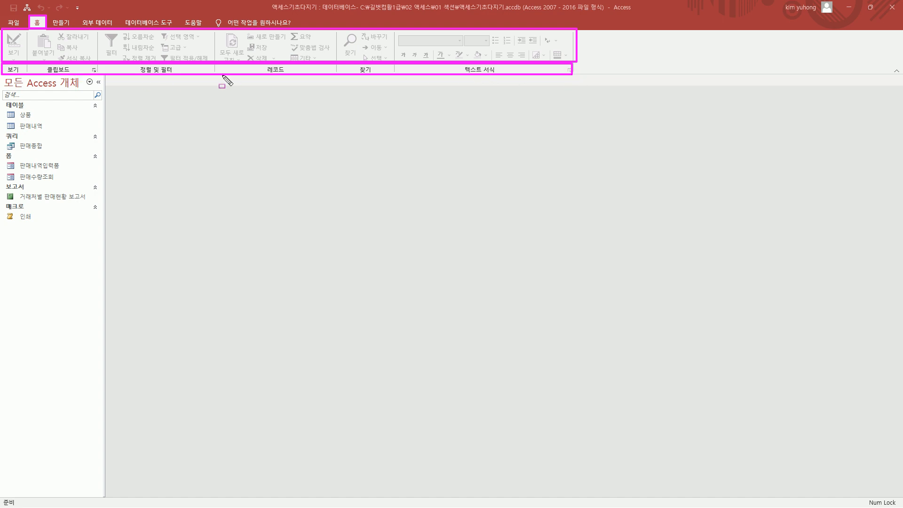
{"action": "left_click", "coordinate": [113, 92]}
{"action": "key", "text": "e"}
{"action": "left_click_drag", "start_coordinate": [98, 29], "coordinate": [216, 76]}
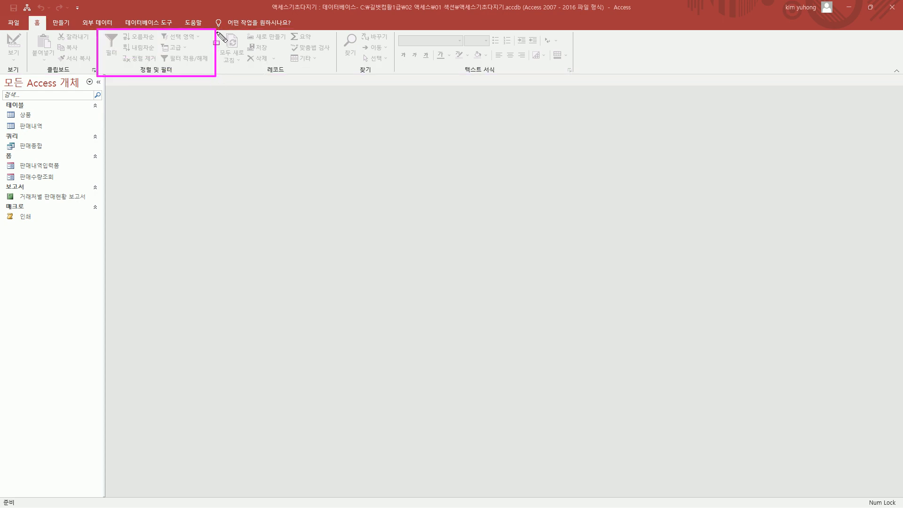
{"action": "left_click_drag", "start_coordinate": [217, 28], "coordinate": [337, 76]}
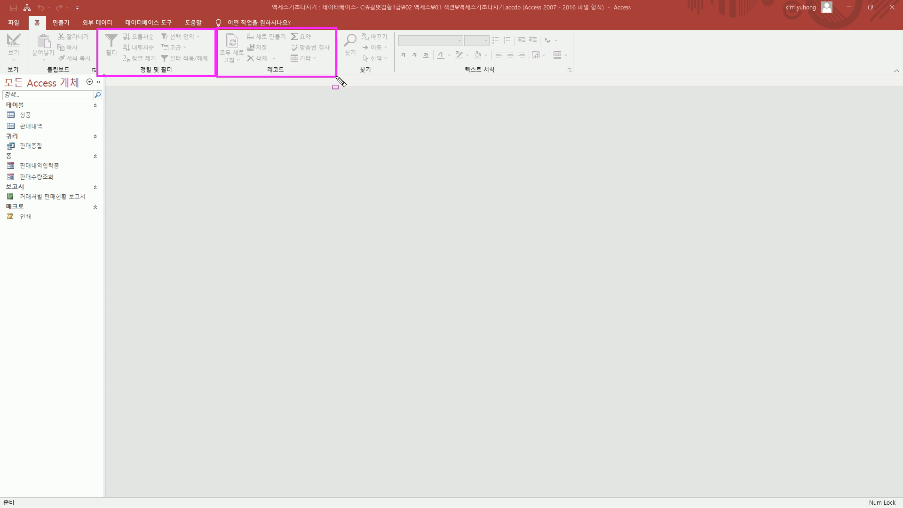
{"action": "mouse_move", "coordinate": [339, 27]}
{"action": "left_mouse_down"}
{"action": "mouse_move", "coordinate": [383, 79]}
{"action": "mouse_move", "coordinate": [394, 77]}
{"action": "left_mouse_up"}
{"action": "mouse_move", "coordinate": [397, 30]}
{"action": "left_mouse_down"}
{"action": "mouse_move", "coordinate": [586, 80]}
{"action": "mouse_move", "coordinate": [575, 77]}
{"action": "left_mouse_up"}
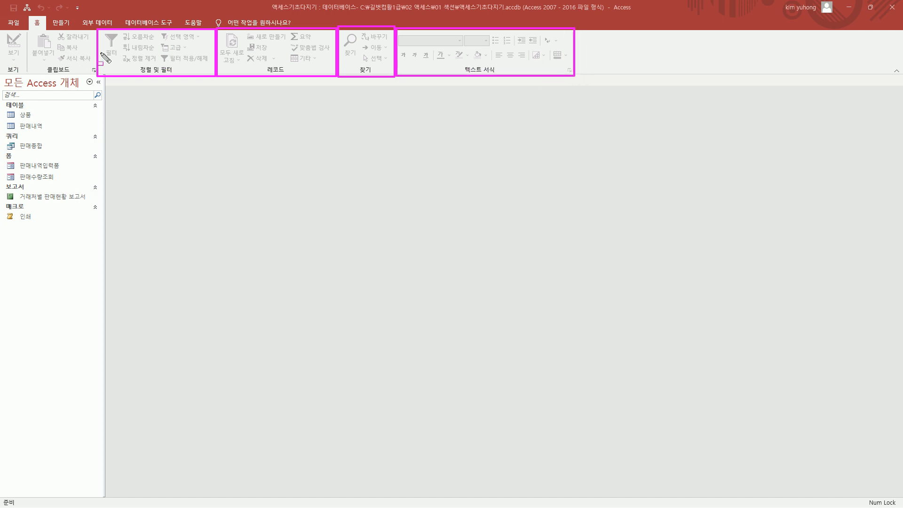
Review the creation commands for application templates, tables, queries, forms, reports, macros and code.
{"action": "key", "text": "Escape"}
{"action": "left_click", "coordinate": [63, 23]}
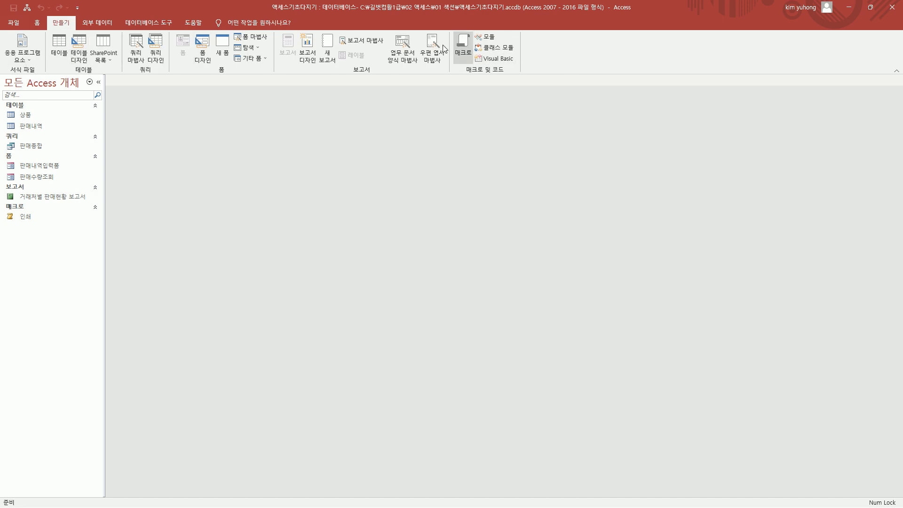
{"action": "key", "text": "ctrl+shift+d"}
{"action": "left_click_drag", "start_coordinate": [50, 19], "coordinate": [70, 27]}
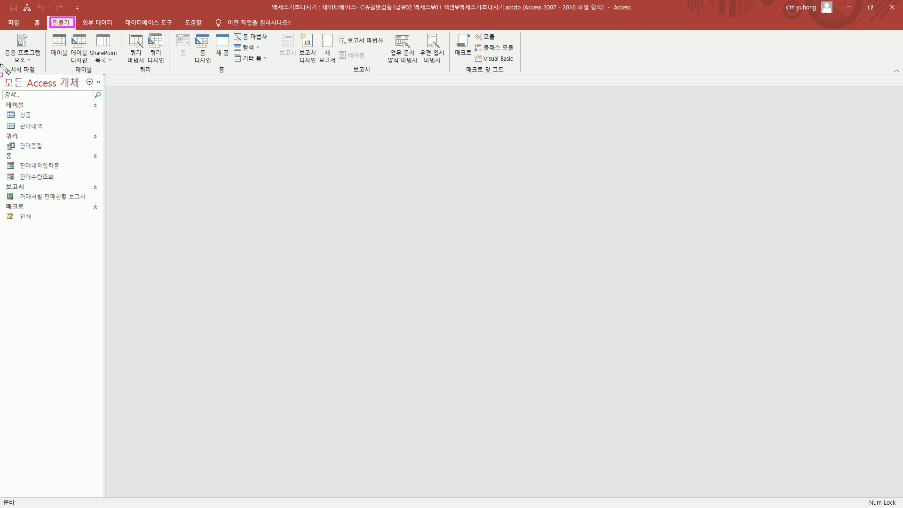
{"action": "mouse_move", "coordinate": [6, 65]}
{"action": "left_mouse_down"}
{"action": "mouse_move", "coordinate": [42, 75]}
{"action": "mouse_move", "coordinate": [155, 75]}
{"action": "left_mouse_up"}
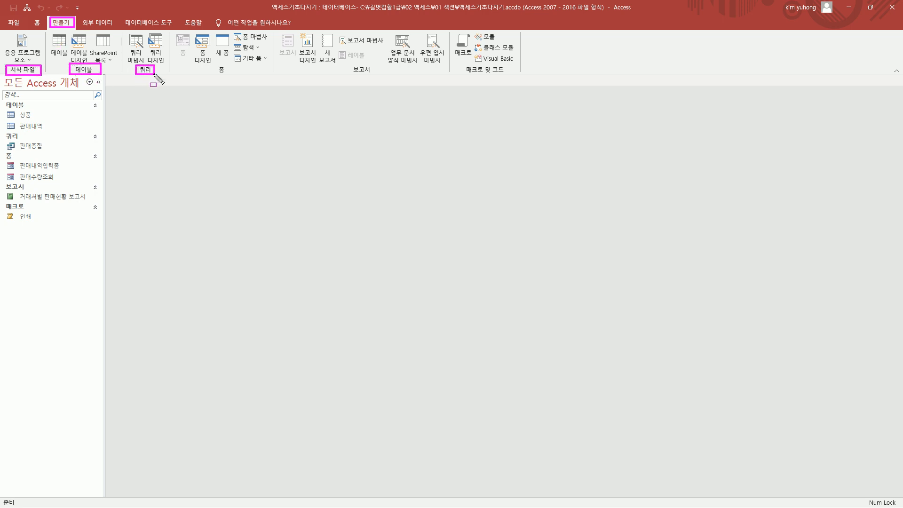
{"action": "left_click_drag", "start_coordinate": [214, 65], "coordinate": [236, 77]}
{"action": "left_click_drag", "start_coordinate": [350, 64], "coordinate": [392, 79]}
{"action": "left_click_drag", "start_coordinate": [461, 63], "coordinate": [513, 76]}
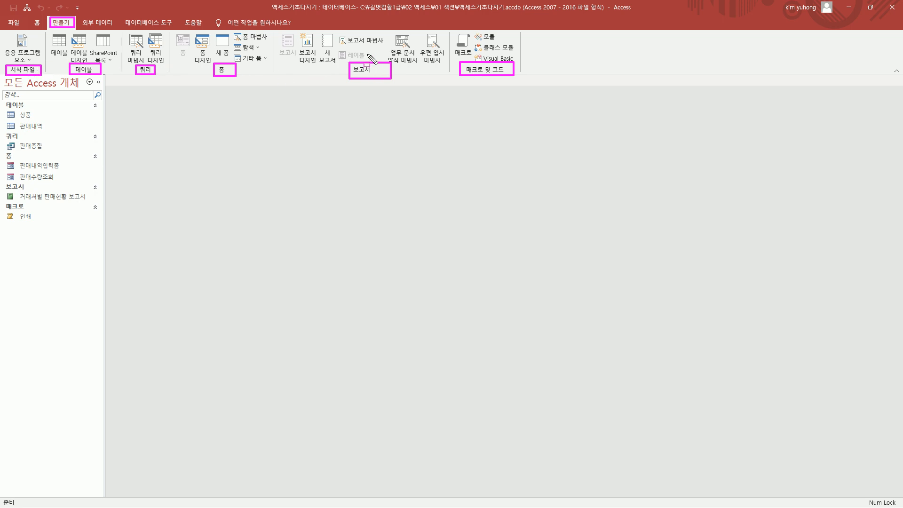
Review the external data import and export commands, the database tools and the list of database objects.
{"action": "left_click", "coordinate": [92, 21]}
{"action": "key", "text": "ctrl+shift+d"}
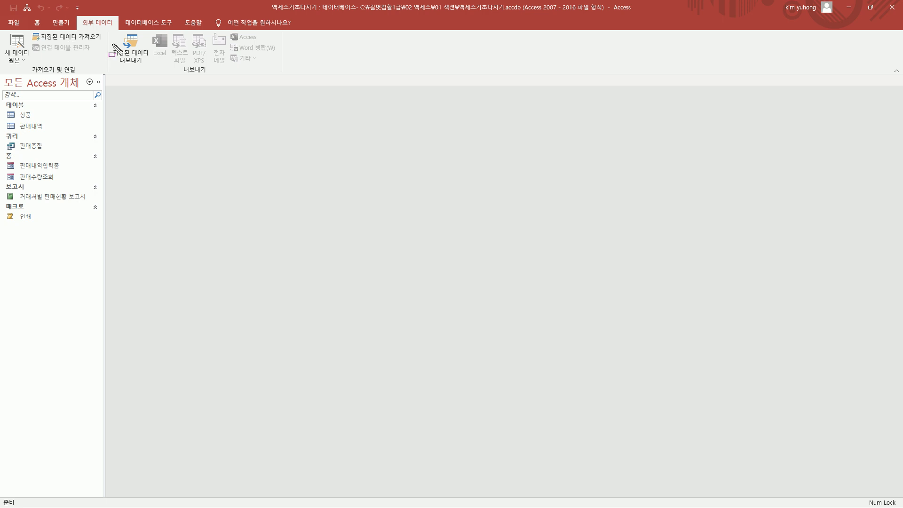
{"action": "left_click", "coordinate": [165, 25]}
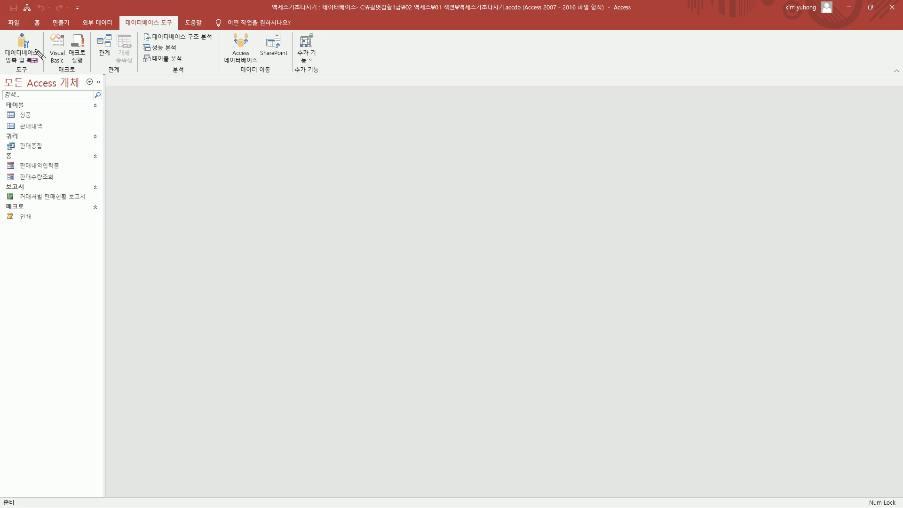
{"action": "left_click_drag", "start_coordinate": [3, 74], "coordinate": [105, 234]}
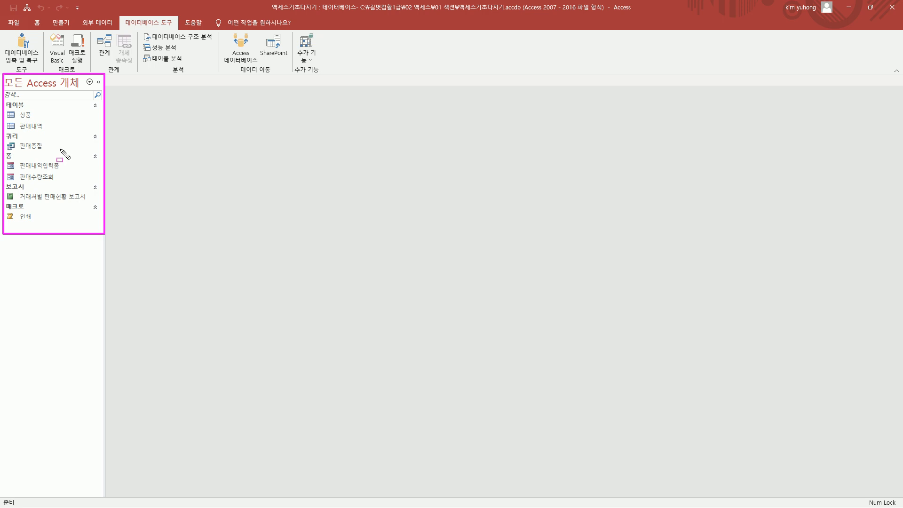
Open the 상품 table in datasheet view and look over its records.
{"action": "left_click", "coordinate": [28, 113]}
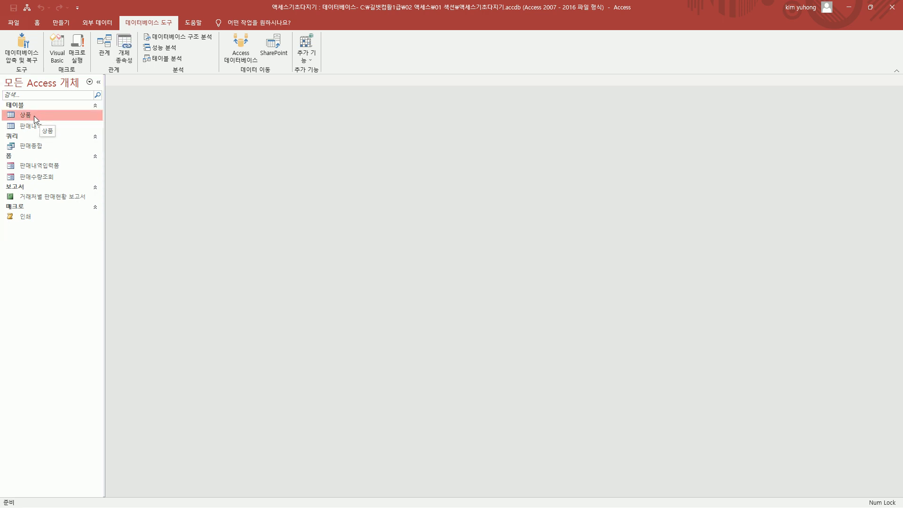
{"action": "double_click", "coordinate": [43, 114]}
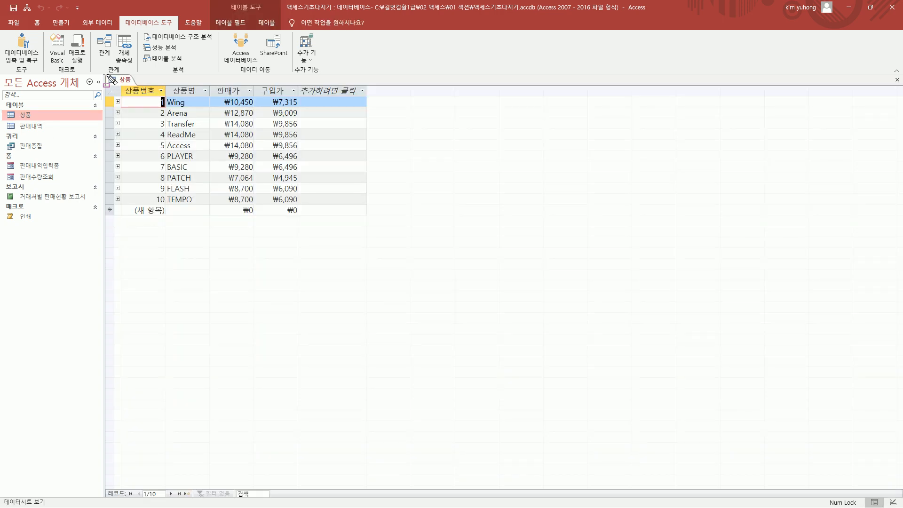
{"action": "mouse_move", "coordinate": [104, 73]}
{"action": "left_mouse_down"}
{"action": "mouse_move", "coordinate": [360, 214]}
{"action": "mouse_move", "coordinate": [590, 295]}
{"action": "mouse_move", "coordinate": [890, 482]}
{"action": "left_mouse_up"}
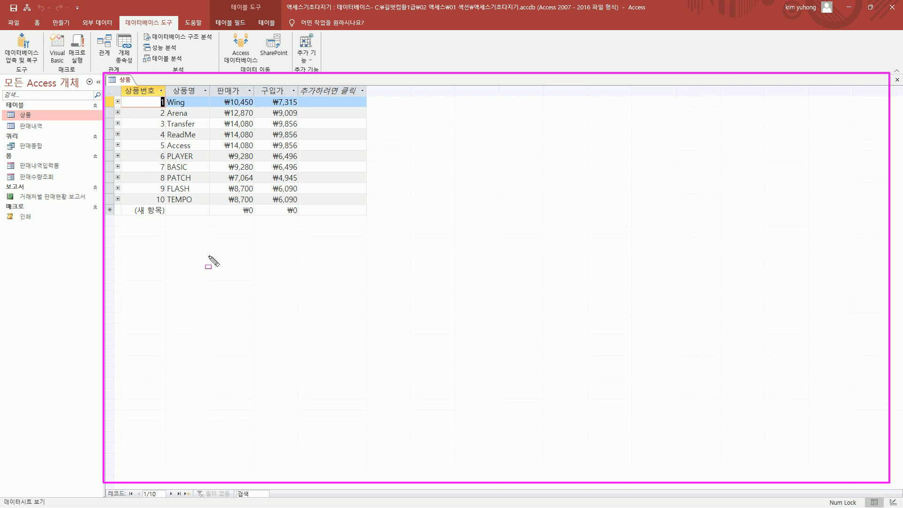
{"action": "left_click_drag", "start_coordinate": [14, 159], "coordinate": [67, 173]}
{"action": "key", "text": "Escape"}
Open the form 판매내역입력폼 and look over its layout.
{"action": "double_click", "coordinate": [44, 166]}
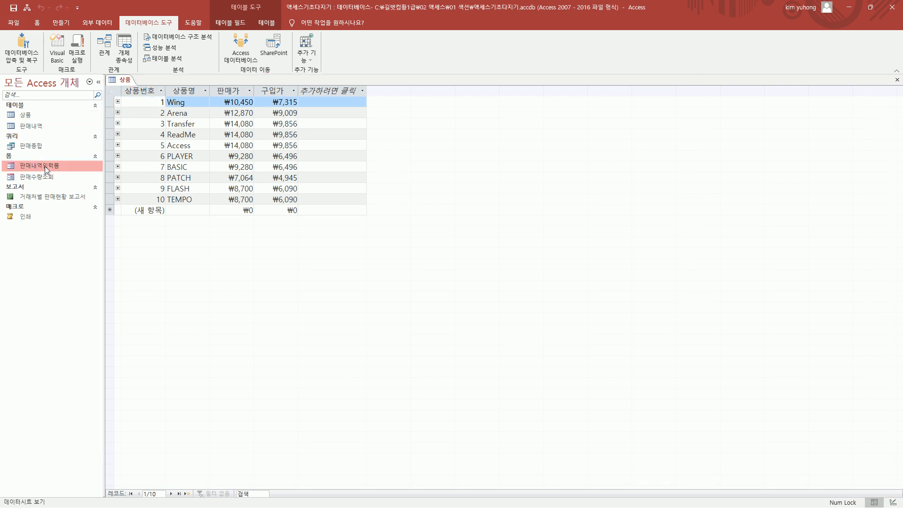
{"action": "key", "text": "ctrl+2"}
{"action": "mouse_move", "coordinate": [104, 74]}
{"action": "left_mouse_down"}
{"action": "mouse_move", "coordinate": [175, 192]}
{"action": "mouse_move", "coordinate": [792, 466]}
{"action": "left_mouse_up"}
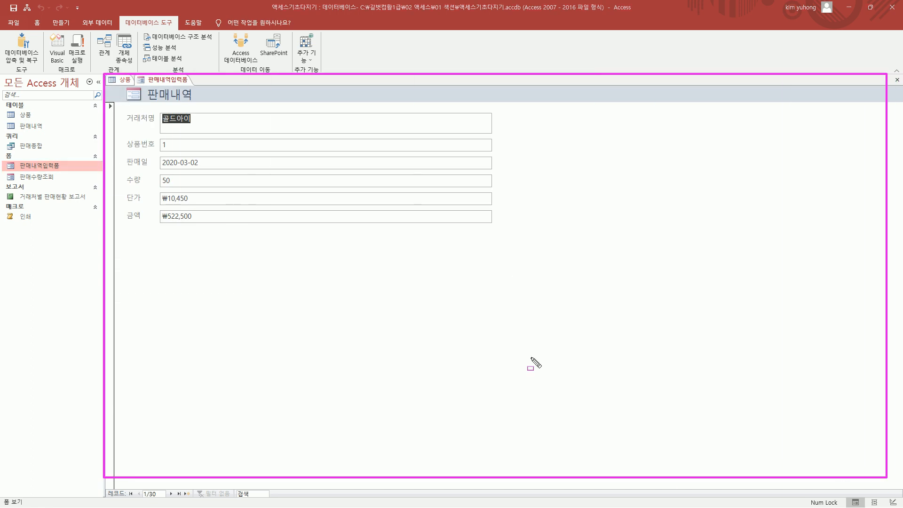
{"action": "key", "text": "Escape"}
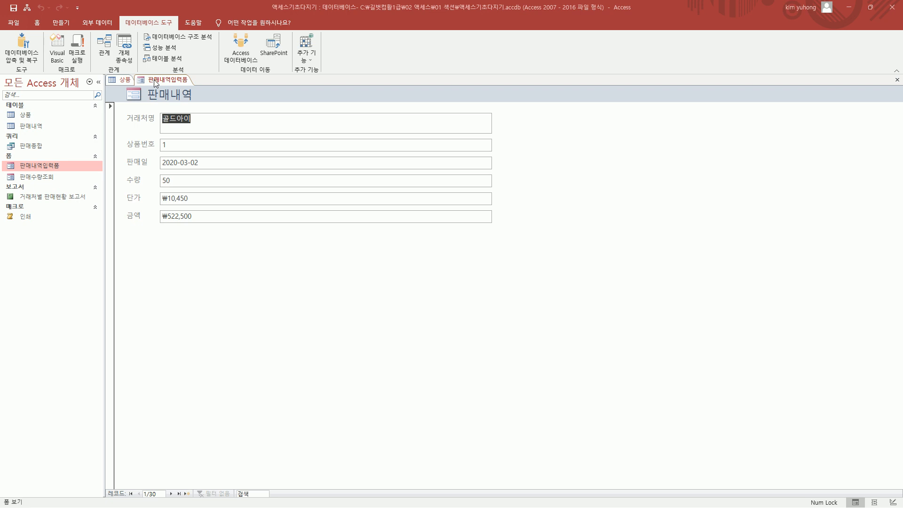
Switch back and forth between the open 상품 table and 판매내역입력폼 form, ending on the form.
{"action": "left_click", "coordinate": [125, 80]}
{"action": "left_click", "coordinate": [155, 80]}
{"action": "left_click", "coordinate": [125, 80]}
{"action": "left_click", "coordinate": [165, 80]}
{"action": "left_click", "coordinate": [124, 80]}
{"action": "left_click", "coordinate": [165, 80]}
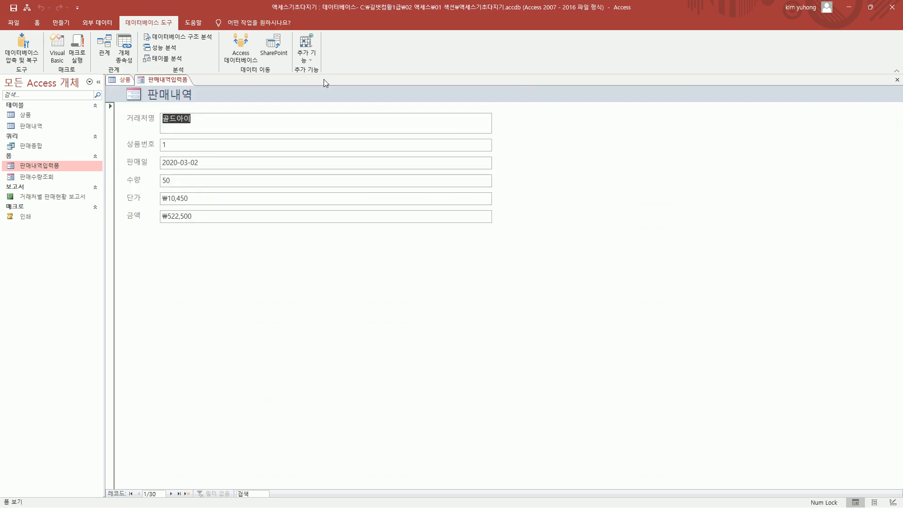
Close the 판매내역입력폼 form and the 상품 table, and exit the database 액세스기초다지기.accdb.
{"action": "left_click", "coordinate": [898, 80]}
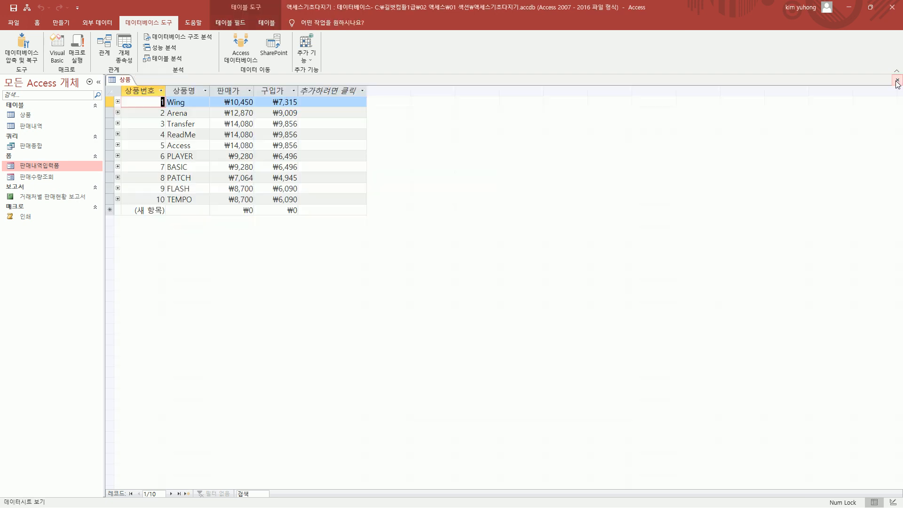
{"action": "left_click", "coordinate": [897, 80]}
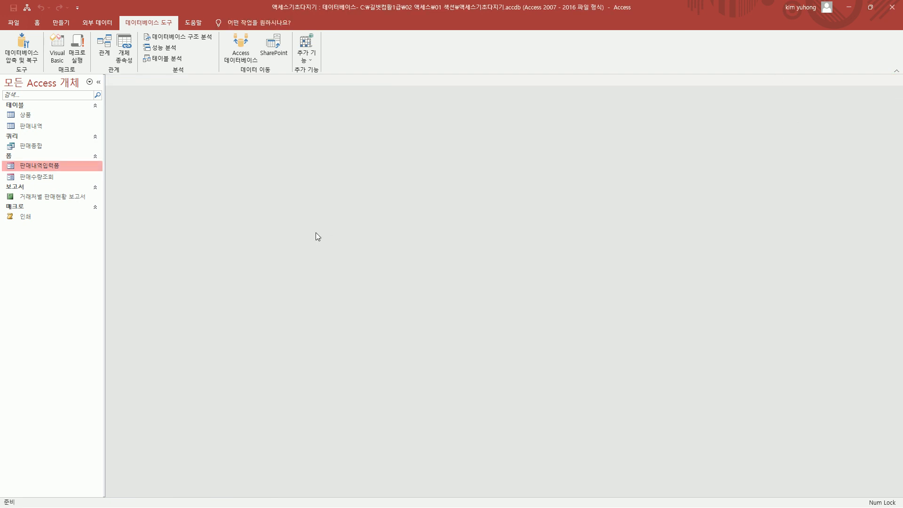
{"action": "left_click_drag", "start_coordinate": [2, 497], "coordinate": [899, 507]}
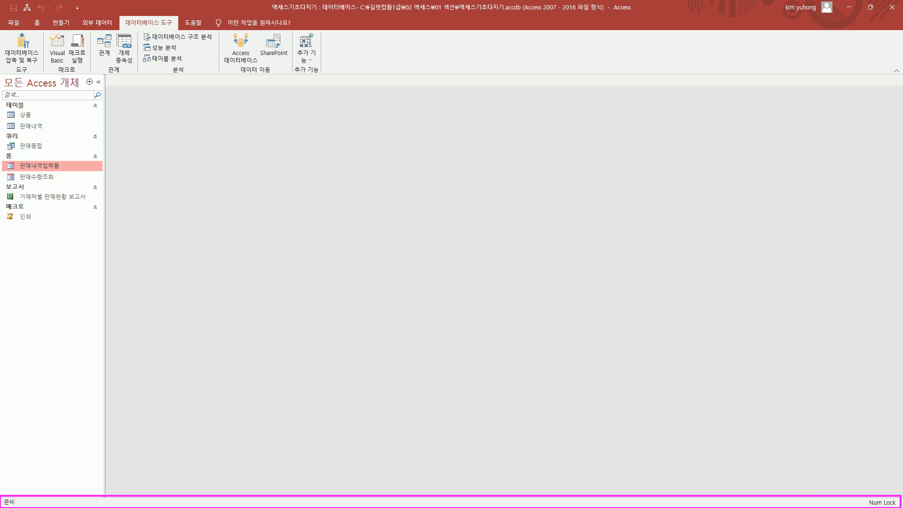
{"action": "key", "text": "Escape"}
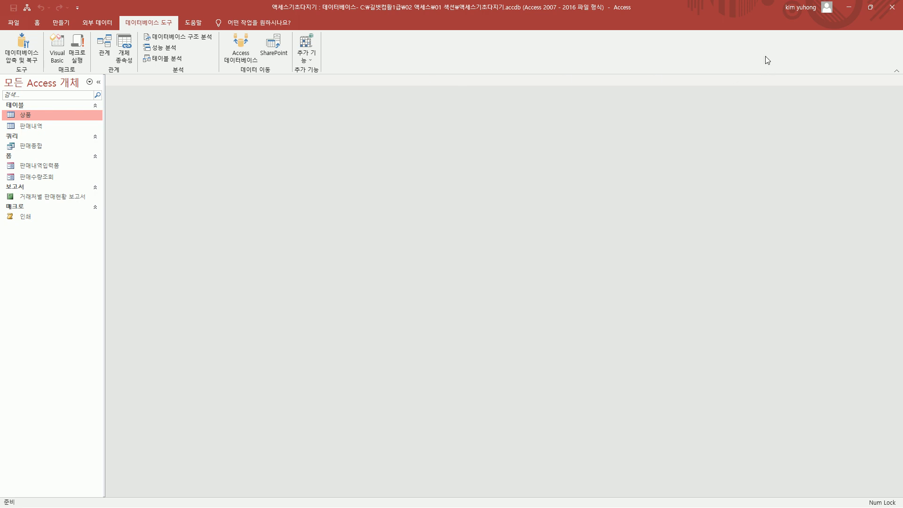
{"action": "left_click", "coordinate": [892, 7]}
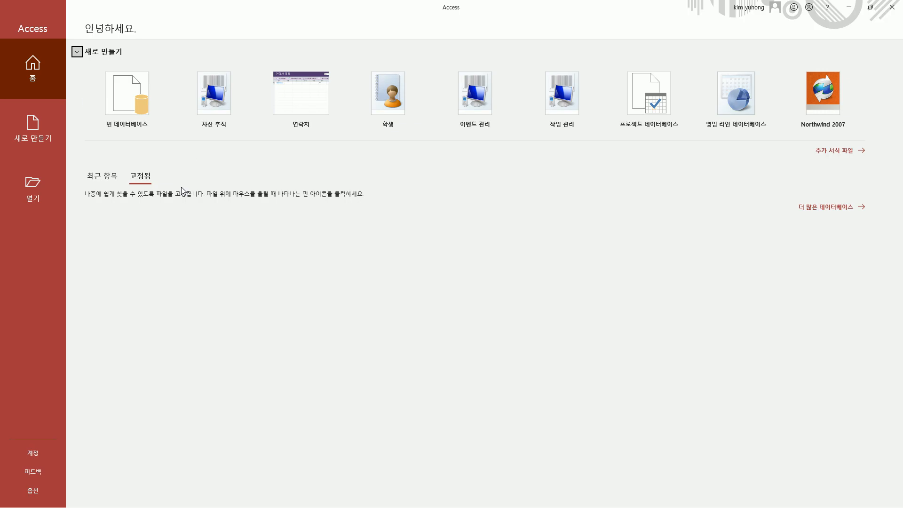
Start a new blank database and choose C:\길벗컴활1급\02 액세스\01 섹션 as its save folder.
{"action": "left_click", "coordinate": [122, 120]}
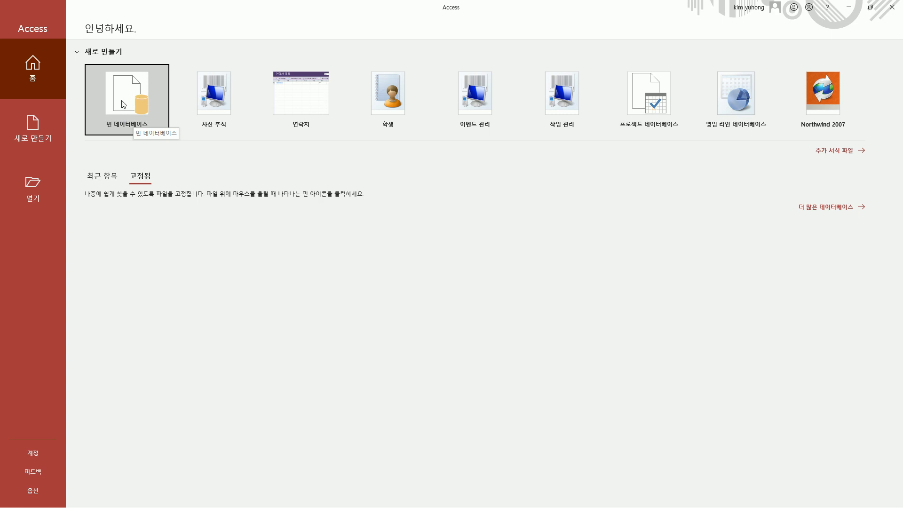
{"action": "left_click", "coordinate": [123, 104]}
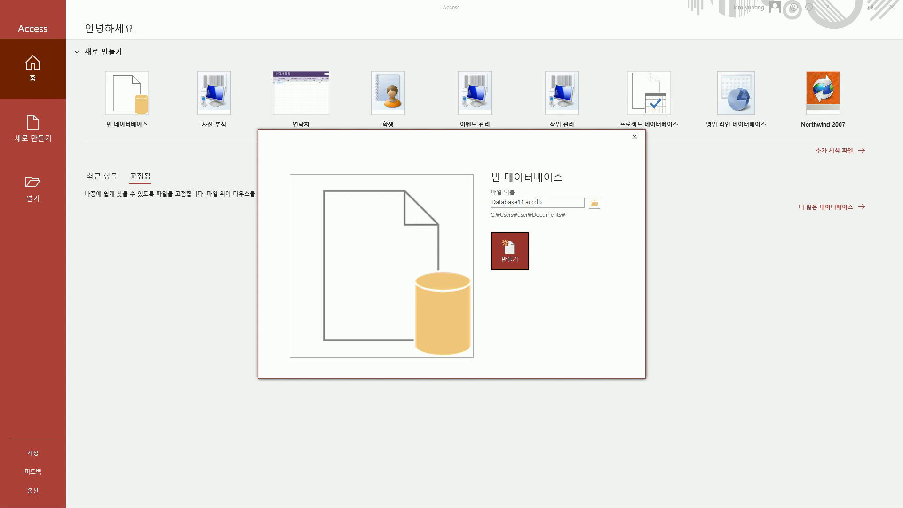
{"action": "mouse_move", "coordinate": [485, 187]}
{"action": "left_mouse_down"}
{"action": "mouse_move", "coordinate": [596, 210]}
{"action": "mouse_move", "coordinate": [573, 218]}
{"action": "mouse_move", "coordinate": [609, 213]}
{"action": "left_mouse_up"}
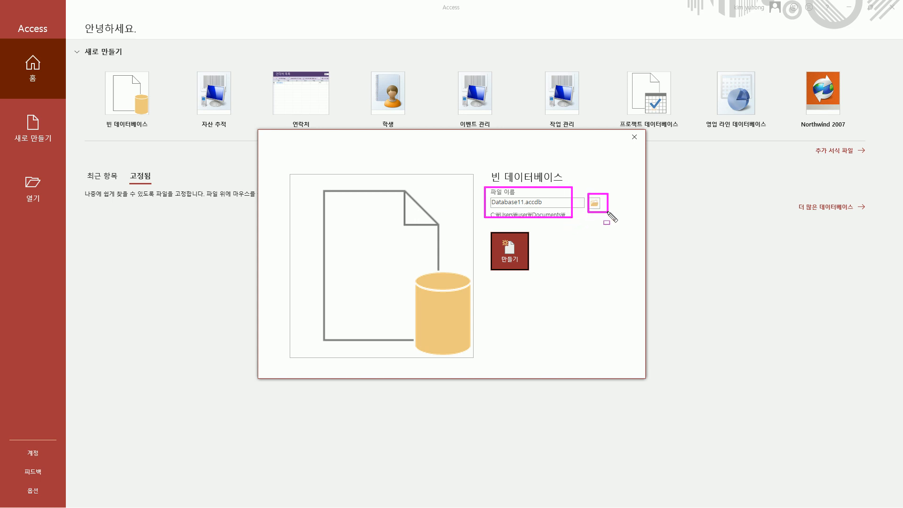
{"action": "key", "text": "Escape"}
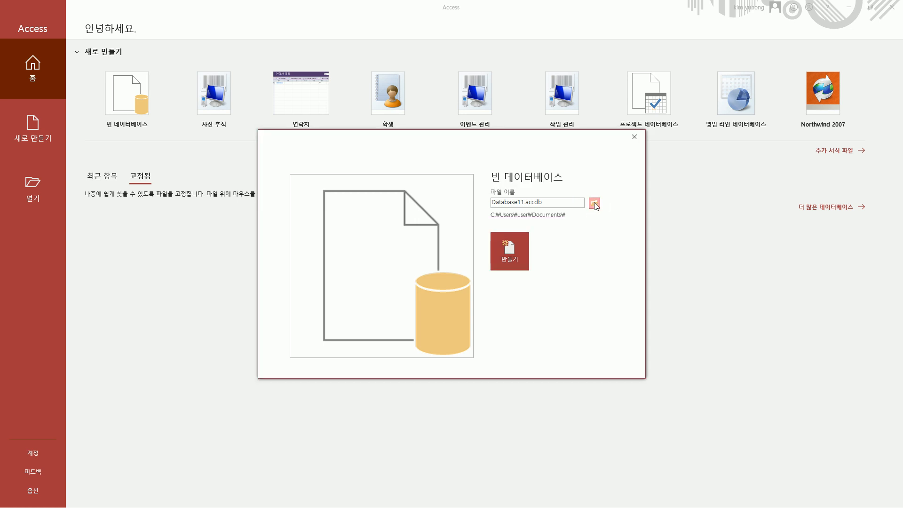
{"action": "left_click", "coordinate": [594, 203]}
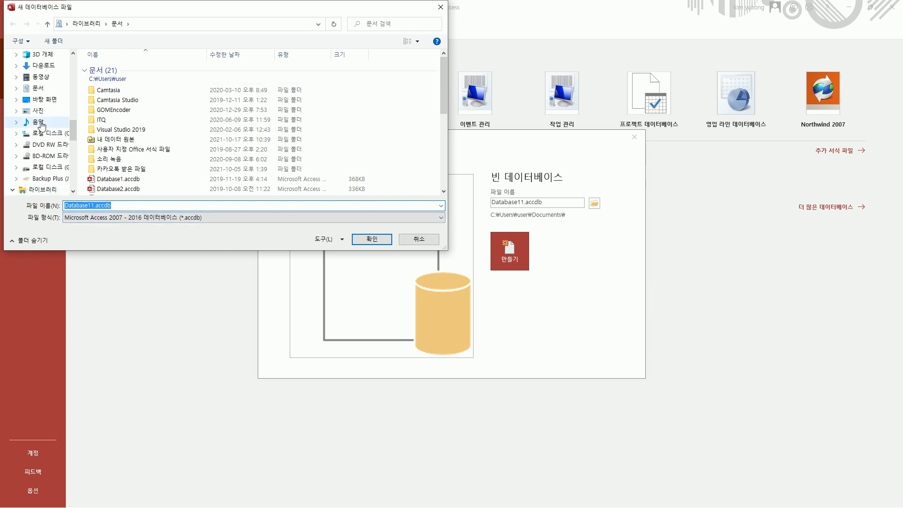
{"action": "left_click", "coordinate": [63, 132]}
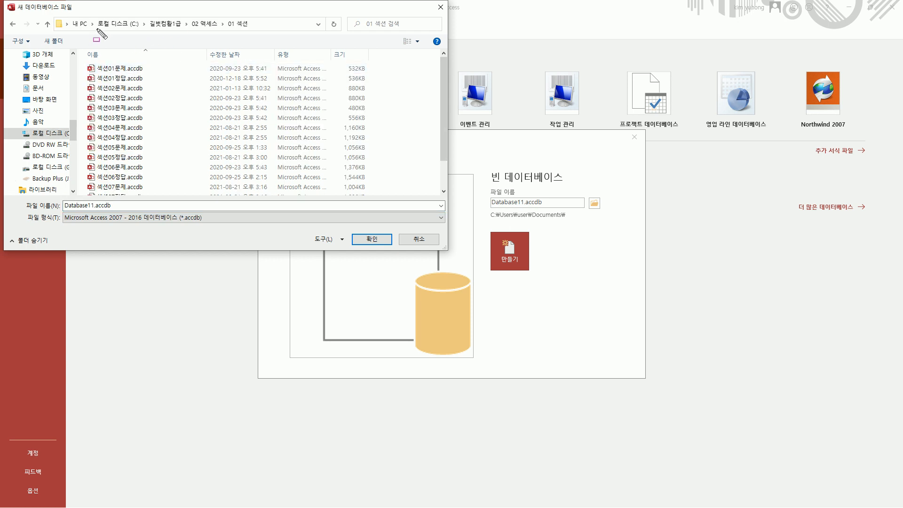
{"action": "left_click_drag", "start_coordinate": [95, 30], "coordinate": [253, 29]}
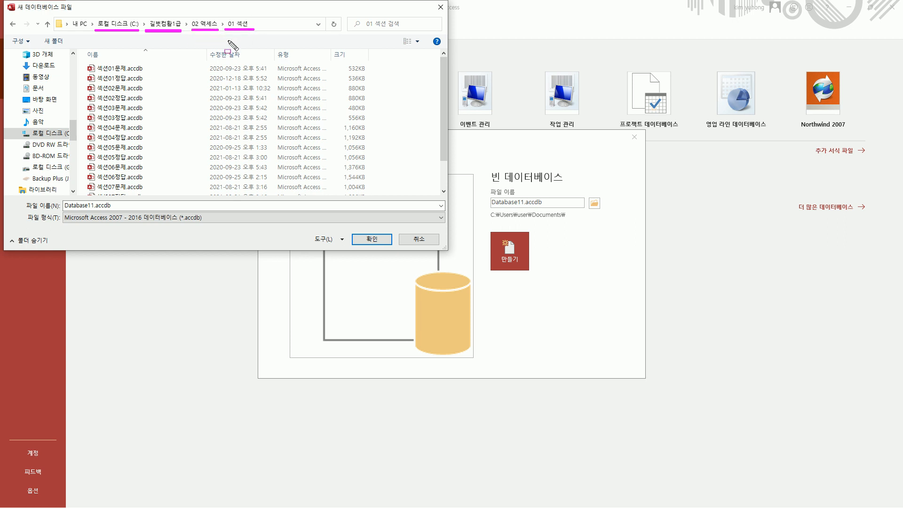
Name the new database file 액세스기초다지기1, based on the existing file name 액세스기초다지기.accdb, and confirm the save location.
{"action": "scroll", "coordinate": [90, 190], "scroll_direction": "down", "scroll_amount": 2}
{"action": "mouse_move", "coordinate": [85, 183]}
{"action": "left_mouse_down"}
{"action": "mouse_move", "coordinate": [117, 195]}
{"action": "mouse_move", "coordinate": [174, 194]}
{"action": "left_mouse_up"}
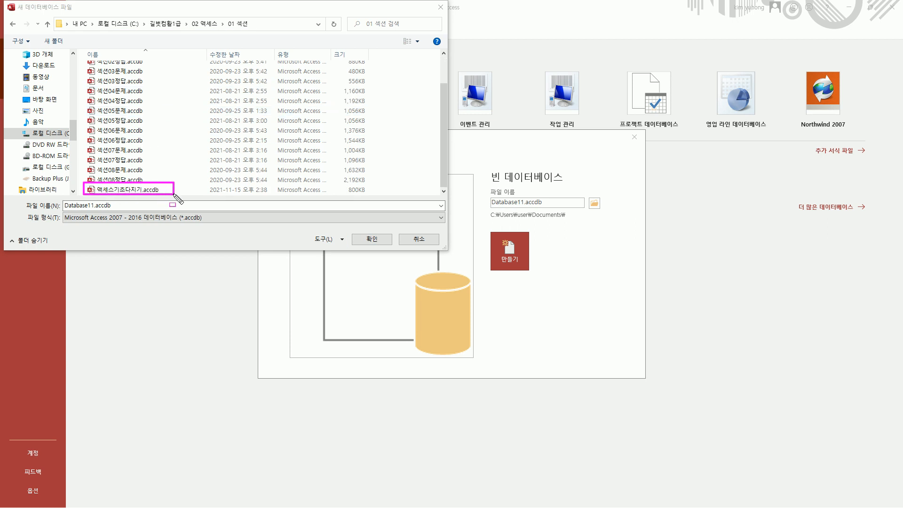
{"action": "left_click", "coordinate": [141, 190]}
{"action": "left_click_drag", "start_coordinate": [108, 207], "coordinate": [127, 207]}
{"action": "type", "text": "1"}
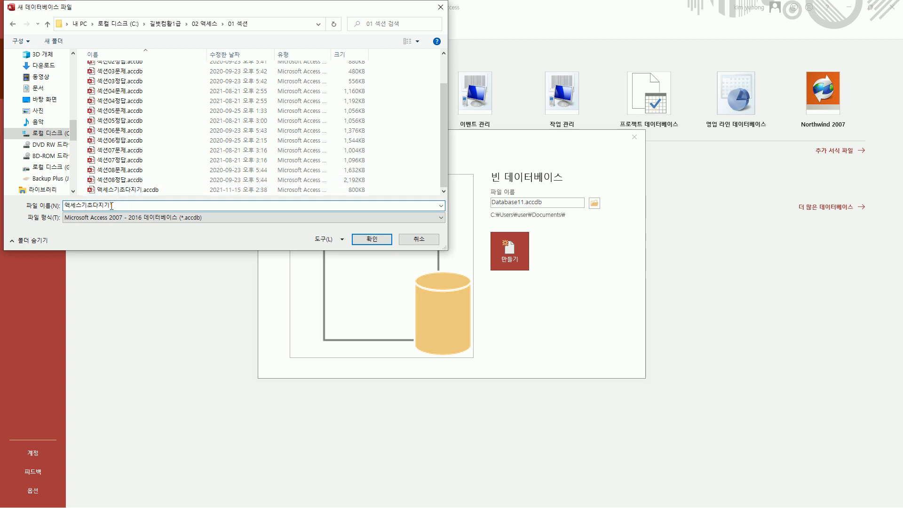
{"action": "left_click", "coordinate": [356, 239]}
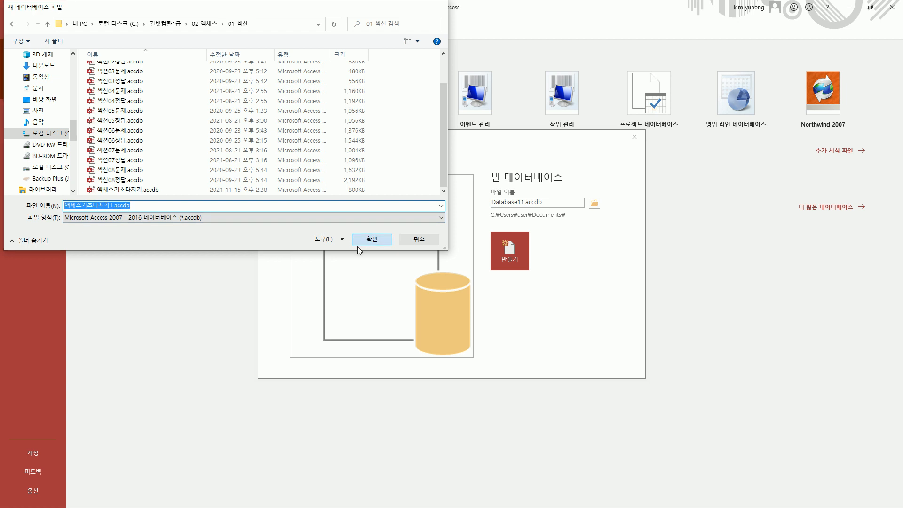
Create the blank database 액세스기초다지기1.accdb and look at its initial empty table.
{"action": "left_click_drag", "start_coordinate": [487, 220], "coordinate": [591, 219]}
{"action": "mouse_move", "coordinate": [488, 194]}
{"action": "left_mouse_down"}
{"action": "mouse_move", "coordinate": [504, 208]}
{"action": "mouse_move", "coordinate": [574, 209]}
{"action": "left_mouse_up"}
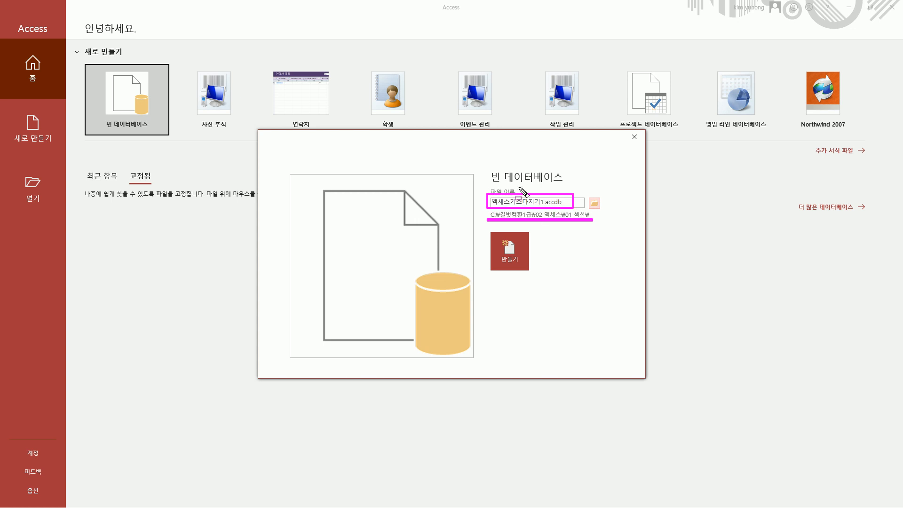
{"action": "mouse_move", "coordinate": [486, 227]}
{"action": "left_mouse_down"}
{"action": "mouse_move", "coordinate": [516, 283]}
{"action": "mouse_move", "coordinate": [537, 276]}
{"action": "left_mouse_up"}
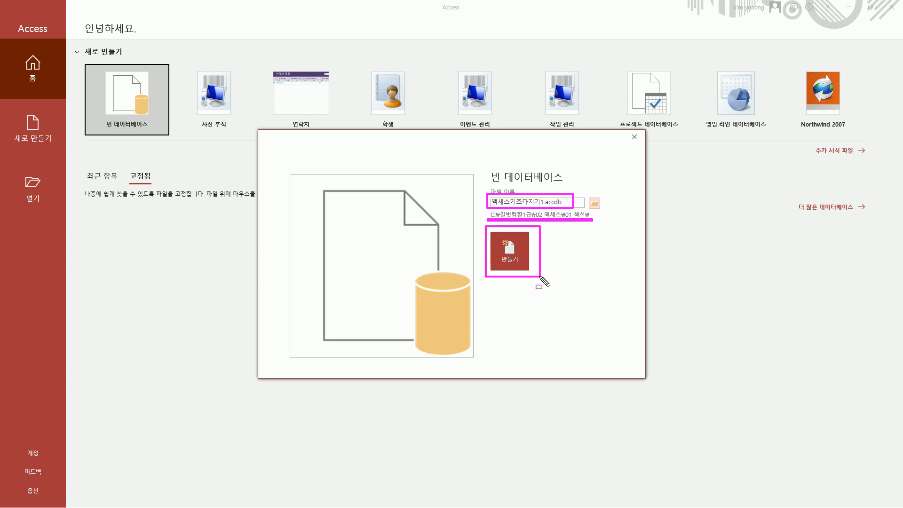
{"action": "key", "text": "Escape"}
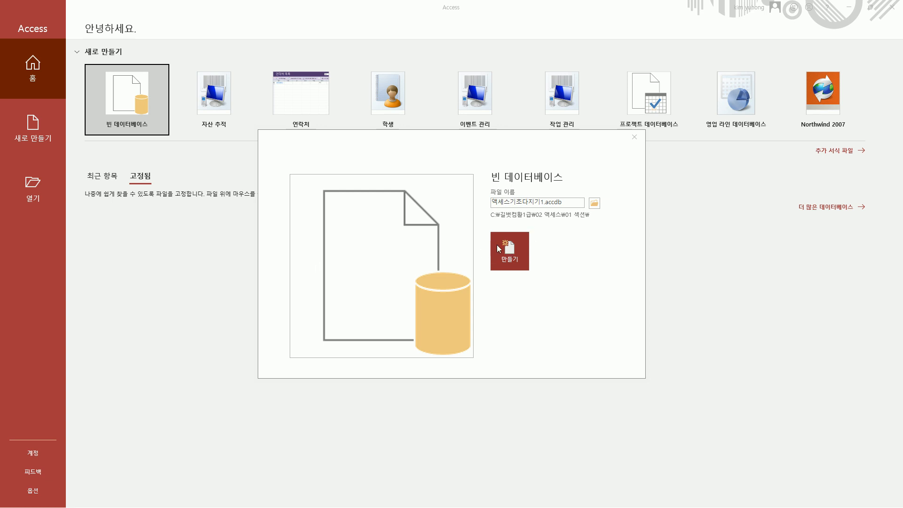
{"action": "left_click", "coordinate": [513, 247]}
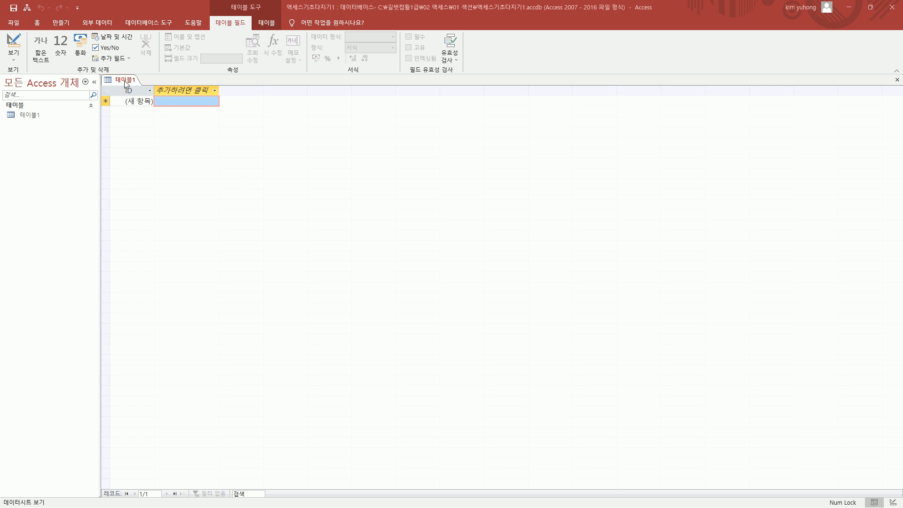
{"action": "left_click_drag", "start_coordinate": [117, 82], "coordinate": [142, 86]}
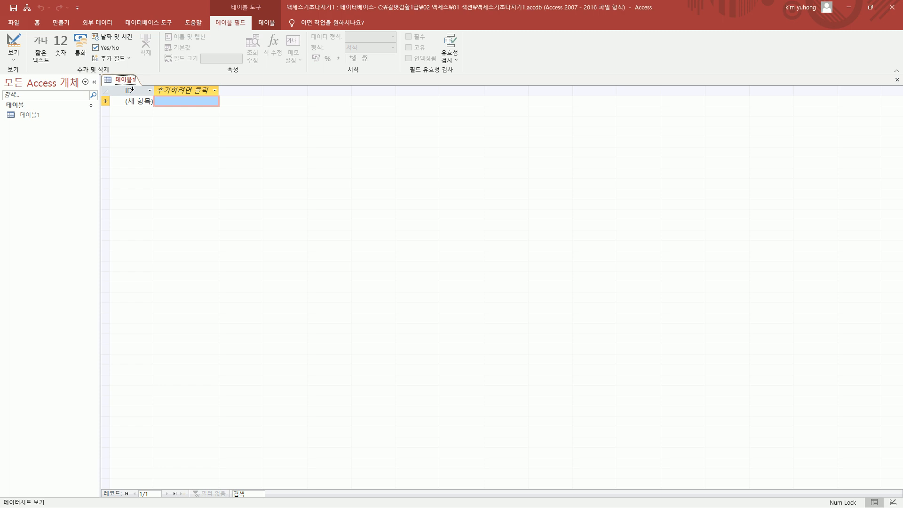
{"action": "left_click_drag", "start_coordinate": [108, 84], "coordinate": [271, 115]}
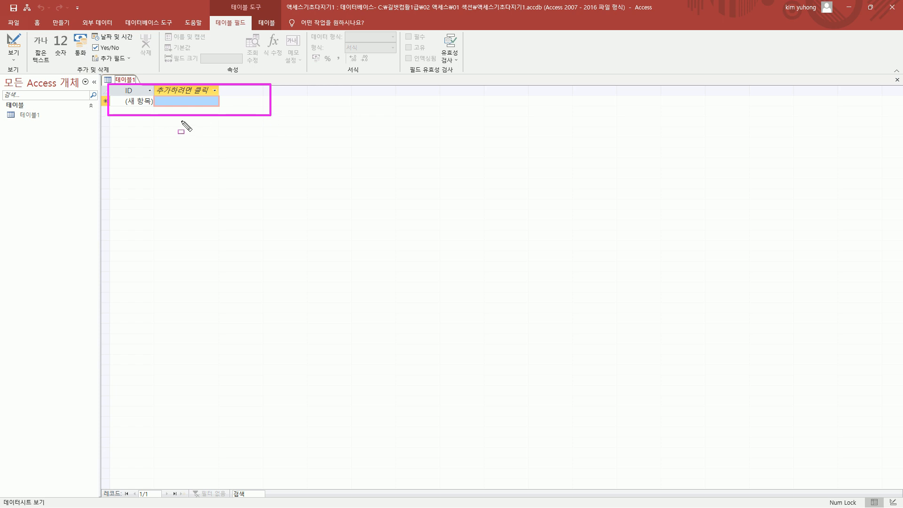
Examine the table tools and the views available for the new empty table.
{"action": "key", "text": "Escape"}
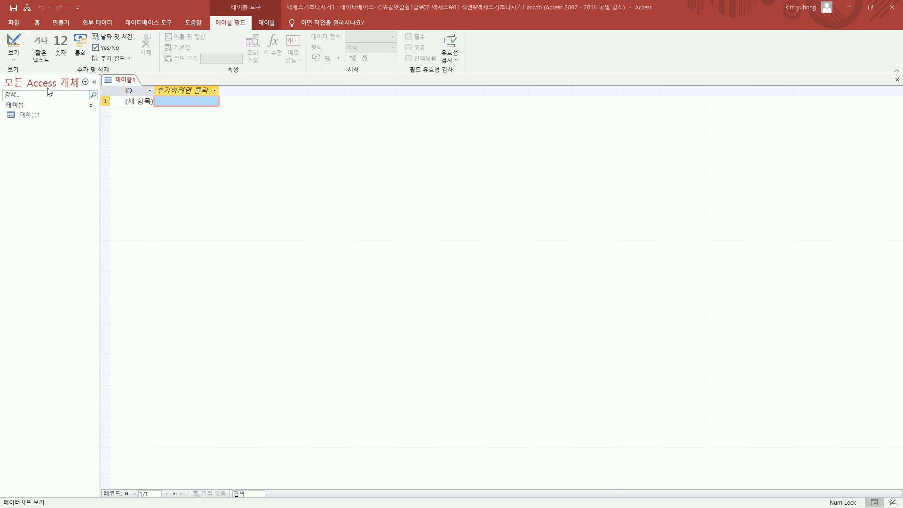
{"action": "key", "text": "ctrl+2"}
{"action": "left_click_drag", "start_coordinate": [224, 1], "coordinate": [275, 13]}
{"action": "left_click_drag", "start_coordinate": [212, 17], "coordinate": [250, 28]}
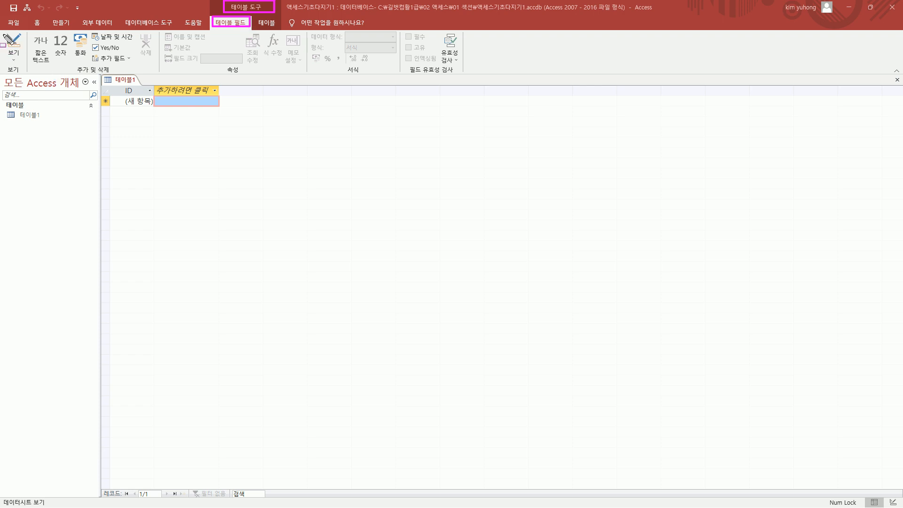
{"action": "left_click_drag", "start_coordinate": [4, 64], "coordinate": [29, 78]}
{"action": "key", "text": "Escape"}
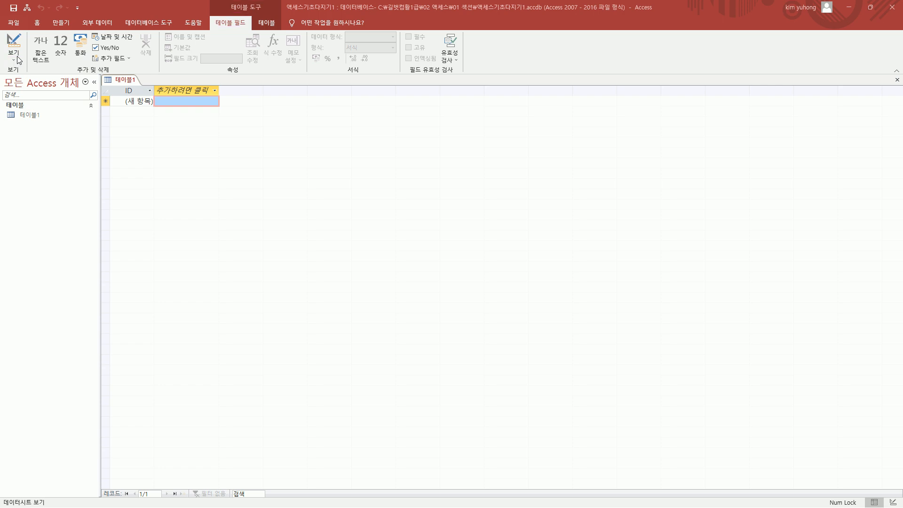
{"action": "left_click", "coordinate": [14, 58]}
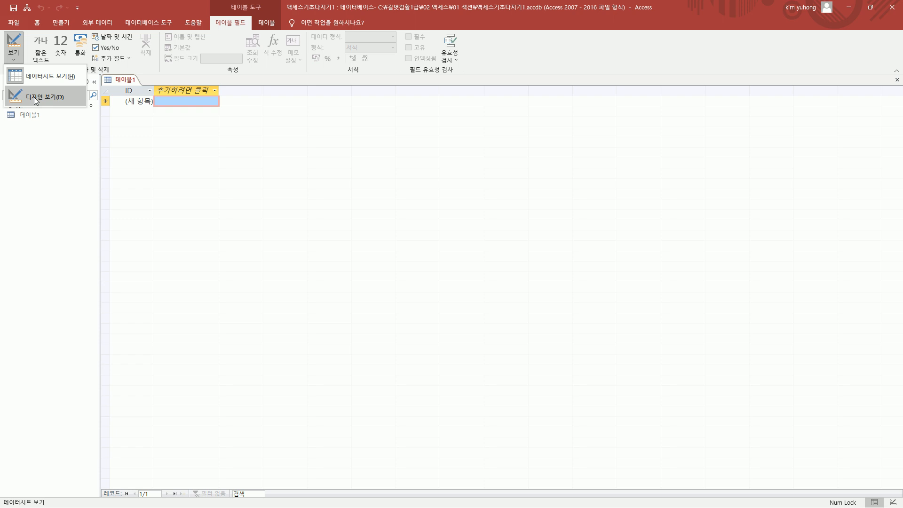
{"action": "left_click", "coordinate": [131, 83]}
{"action": "key", "text": "ctrl+2"}
{"action": "left_click_drag", "start_coordinate": [112, 73], "coordinate": [146, 86]}
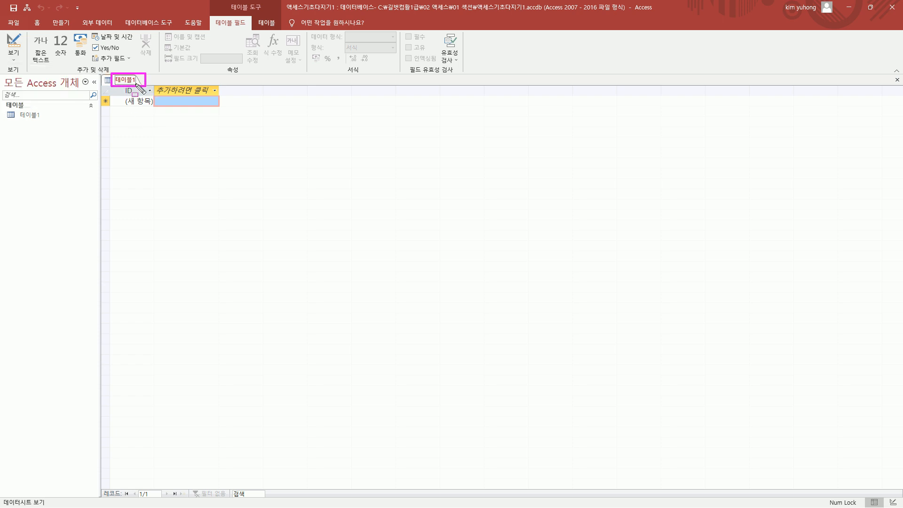
{"action": "key", "text": "Escape"}
Switch the new table to Design View, saving it under the name 상품.
{"action": "right_click", "coordinate": [132, 83]}
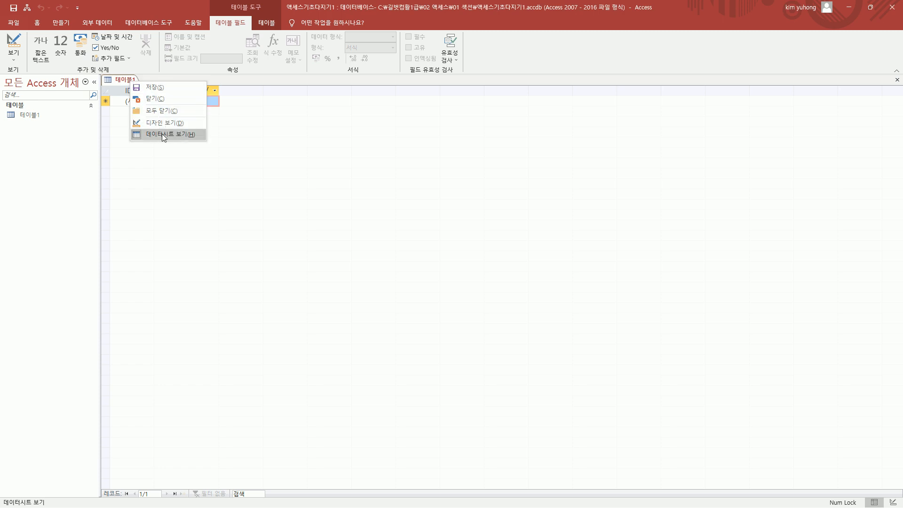
{"action": "left_click", "coordinate": [151, 123]}
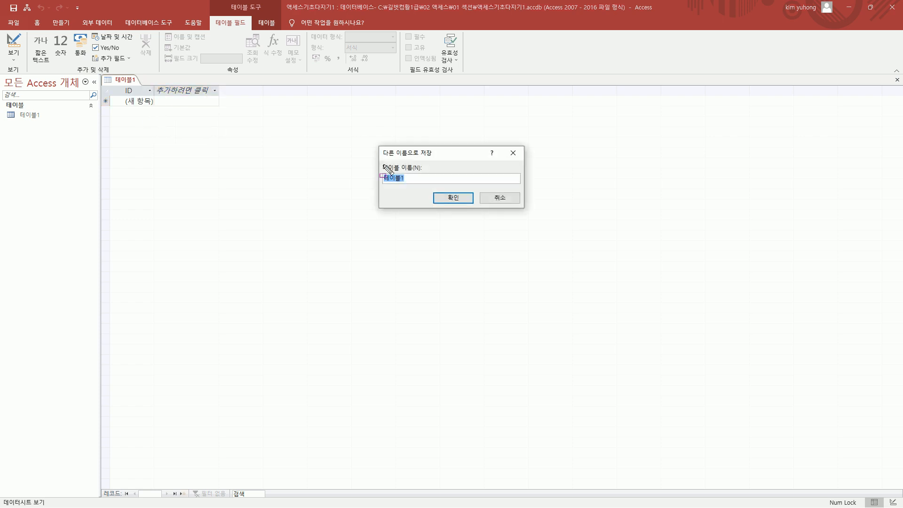
{"action": "left_click_drag", "start_coordinate": [380, 160], "coordinate": [429, 192]}
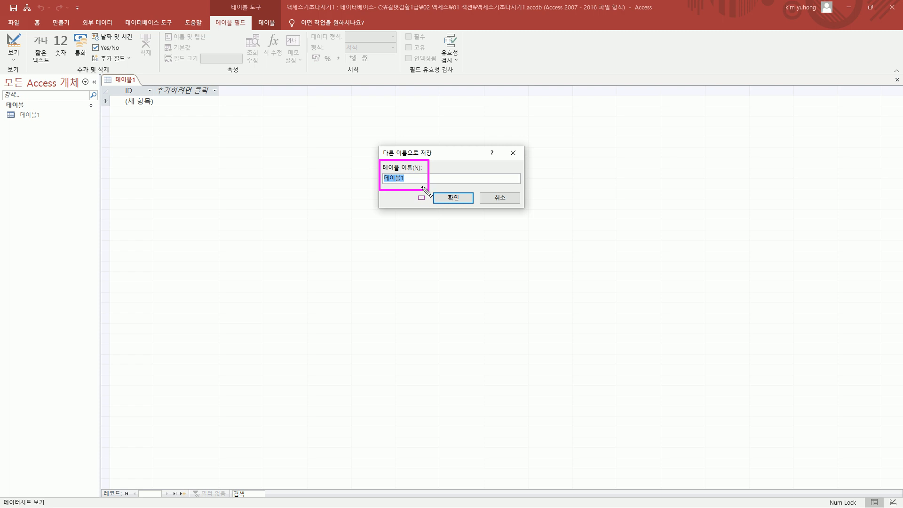
{"action": "key", "text": "Escape"}
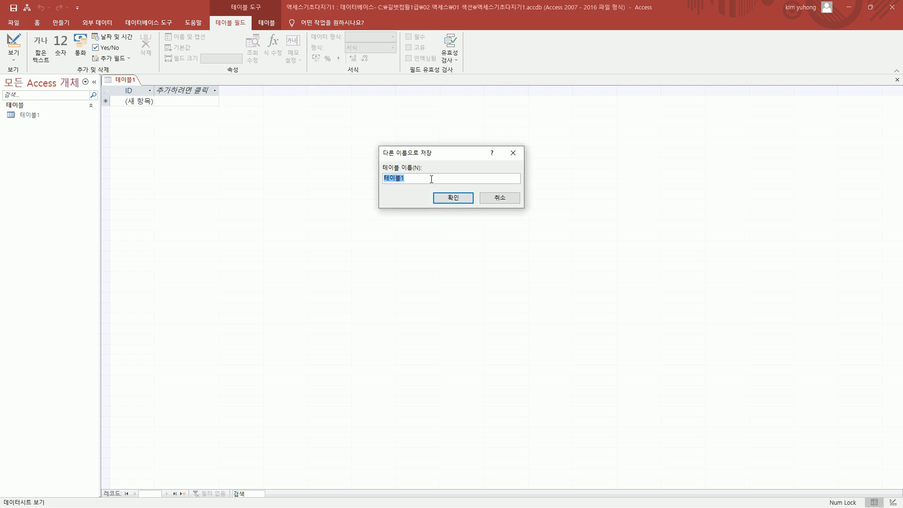
{"action": "type", "text": "tkvna"}
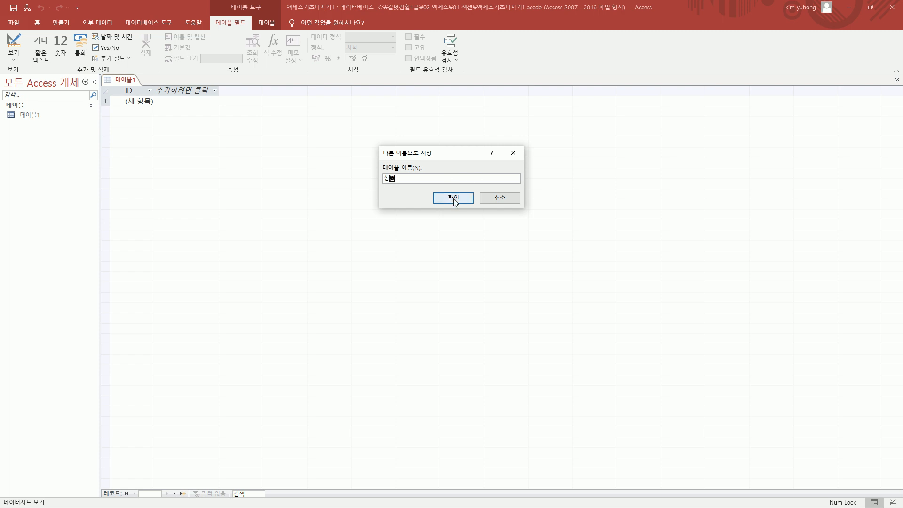
{"action": "left_click", "coordinate": [456, 199]}
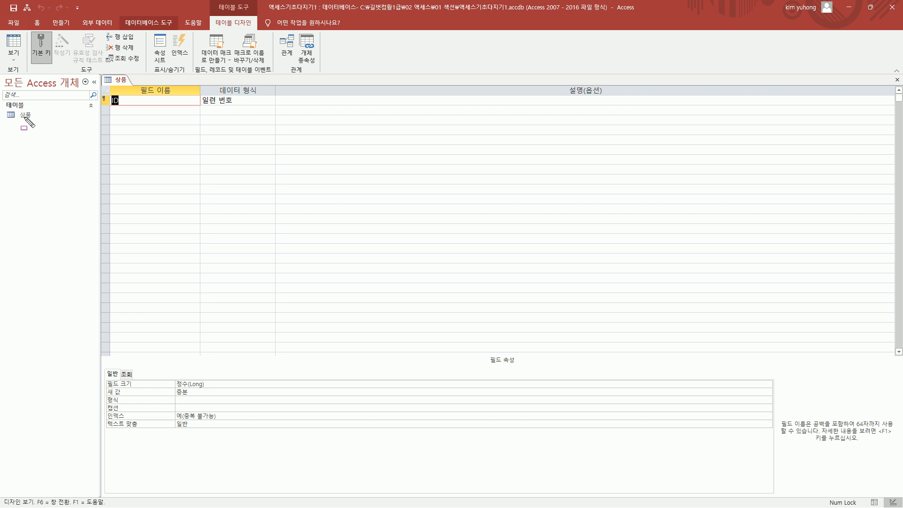
{"action": "left_click_drag", "start_coordinate": [4, 98], "coordinate": [35, 124]}
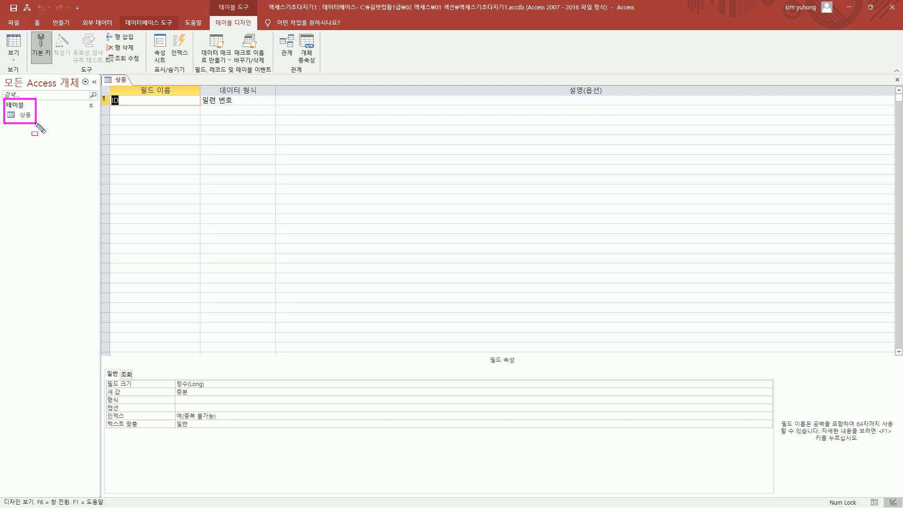
{"action": "mouse_move", "coordinate": [103, 73]}
{"action": "left_mouse_down"}
{"action": "mouse_move", "coordinate": [333, 156]}
{"action": "mouse_move", "coordinate": [315, 180]}
{"action": "mouse_move", "coordinate": [278, 199]}
{"action": "left_mouse_up"}
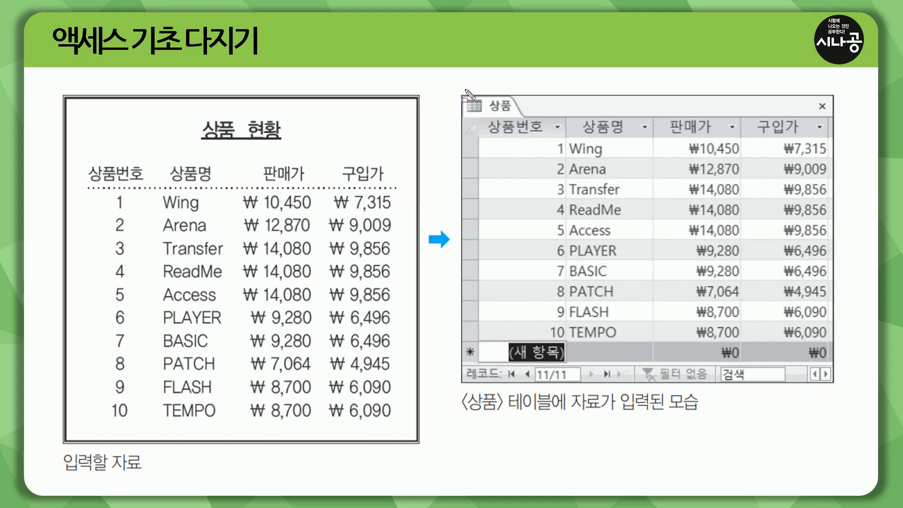
{"action": "left_click_drag", "start_coordinate": [468, 94], "coordinate": [518, 113]}
{"action": "mouse_move", "coordinate": [85, 150]}
{"action": "left_mouse_down"}
{"action": "mouse_move", "coordinate": [110, 211]}
{"action": "mouse_move", "coordinate": [342, 368]}
{"action": "mouse_move", "coordinate": [396, 425]}
{"action": "left_mouse_up"}
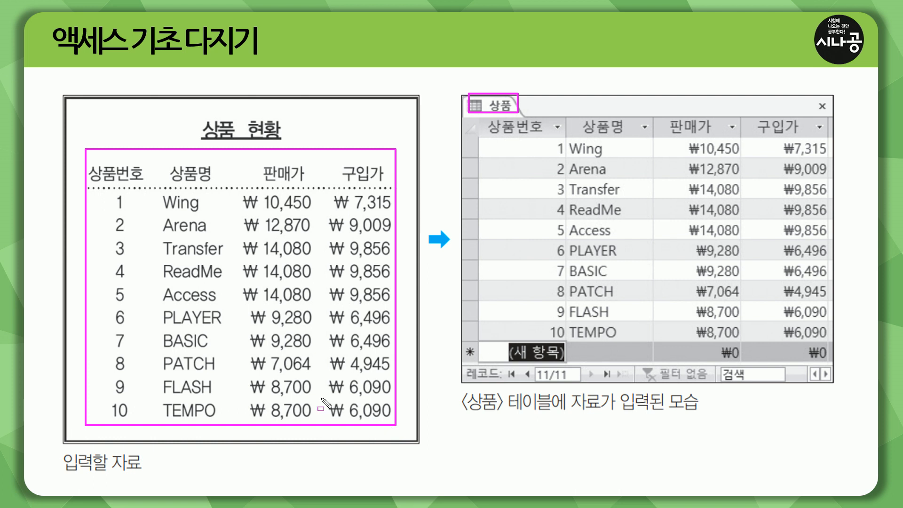
{"action": "mouse_move", "coordinate": [465, 116]}
{"action": "left_mouse_down"}
{"action": "mouse_move", "coordinate": [490, 234]}
{"action": "mouse_move", "coordinate": [810, 364]}
{"action": "mouse_move", "coordinate": [838, 365]}
{"action": "left_mouse_up"}
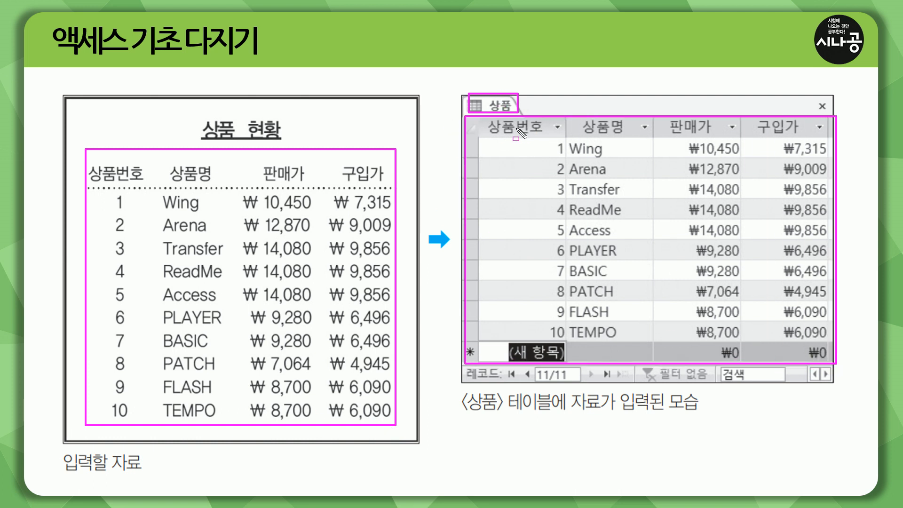
{"action": "left_click_drag", "start_coordinate": [488, 136], "coordinate": [804, 137]}
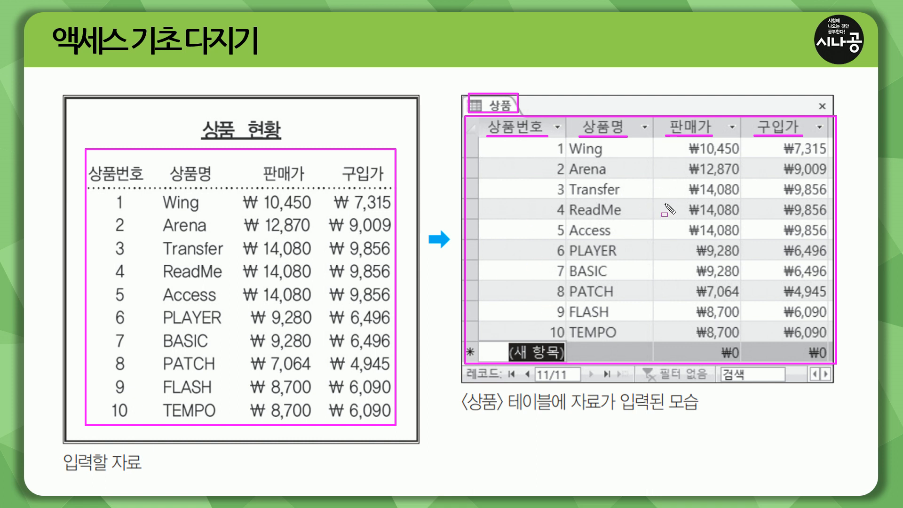
{"action": "mouse_move", "coordinate": [576, 144]}
{"action": "left_mouse_down"}
{"action": "mouse_move", "coordinate": [641, 348]}
{"action": "mouse_move", "coordinate": [637, 335]}
{"action": "left_mouse_up"}
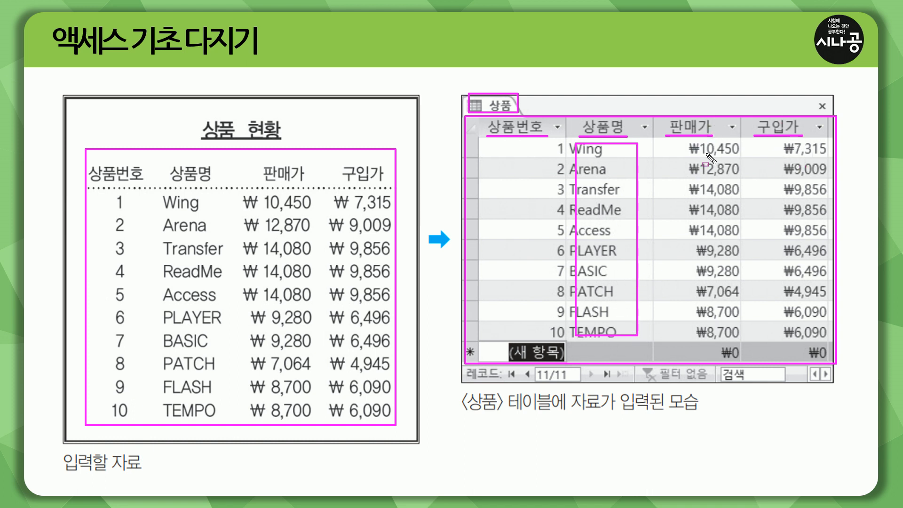
{"action": "mouse_move", "coordinate": [682, 143]}
{"action": "left_mouse_down"}
{"action": "mouse_move", "coordinate": [728, 245]}
{"action": "mouse_move", "coordinate": [810, 303]}
{"action": "mouse_move", "coordinate": [829, 356]}
{"action": "mouse_move", "coordinate": [823, 339]}
{"action": "left_mouse_up"}
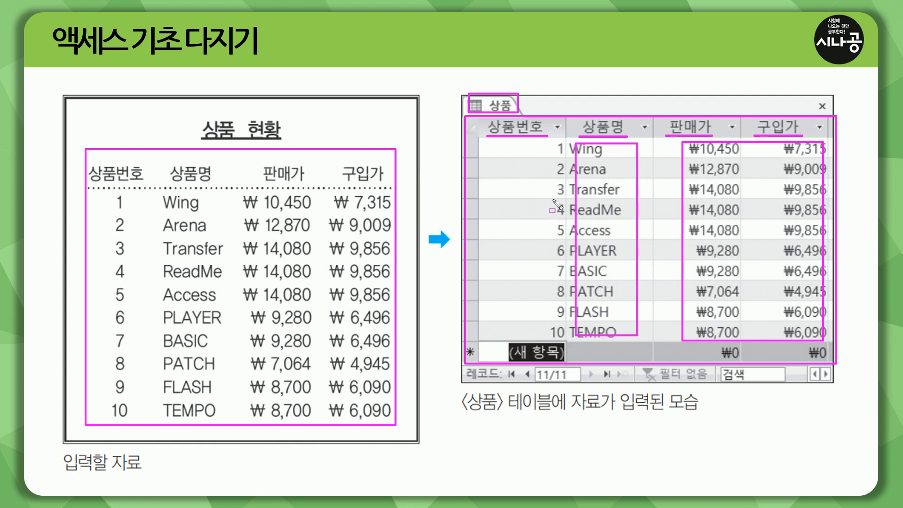
{"action": "key", "text": "e"}
{"action": "key", "text": "alt+Tab"}
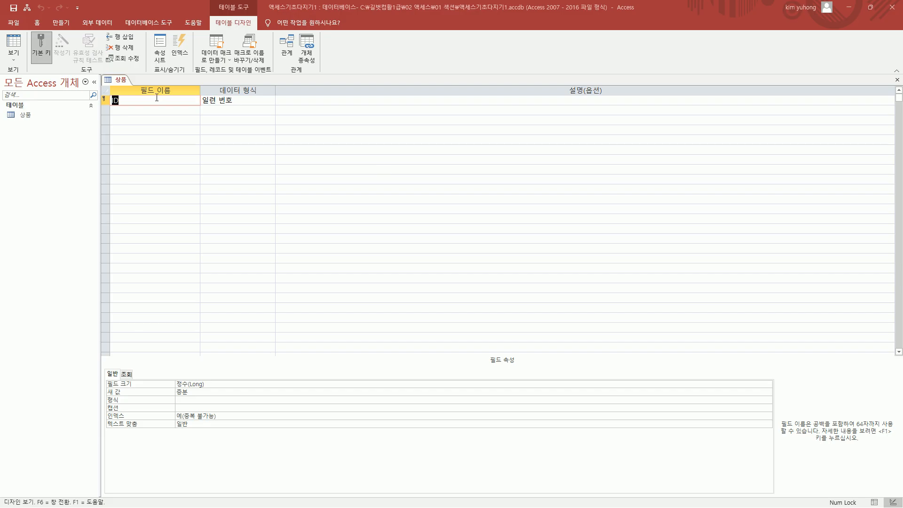
Rename the ID field to 상품번호 and keep 일련 번호 as its data type.
{"action": "type", "text": "사"}
{"action": "type", "text": "품번호"}
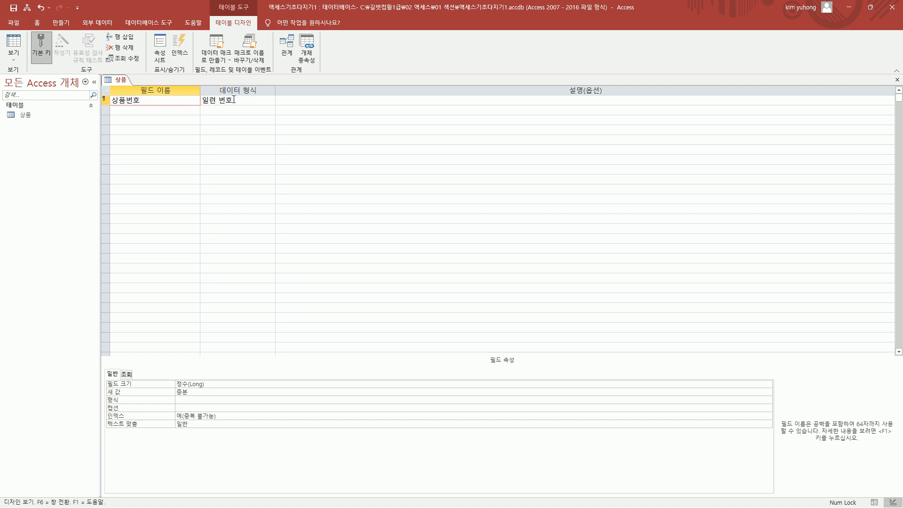
{"action": "key", "text": "Return"}
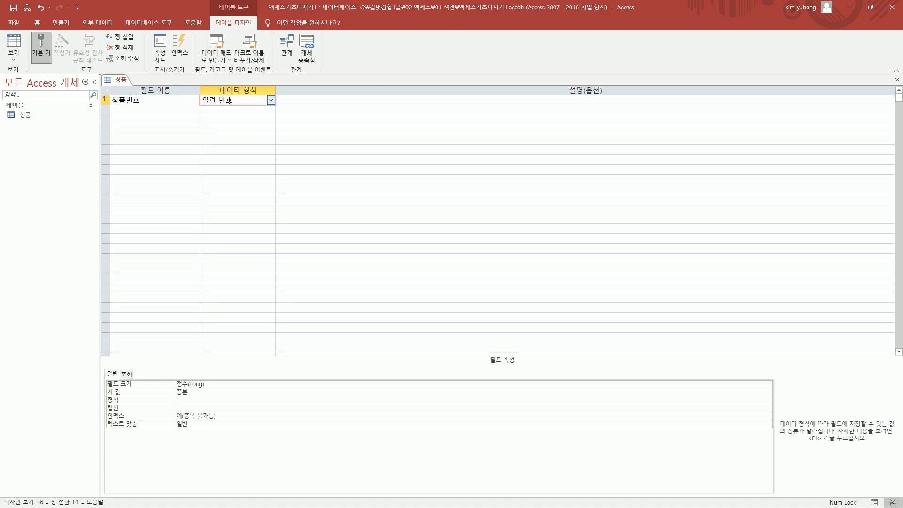
{"action": "left_click", "coordinate": [272, 100]}
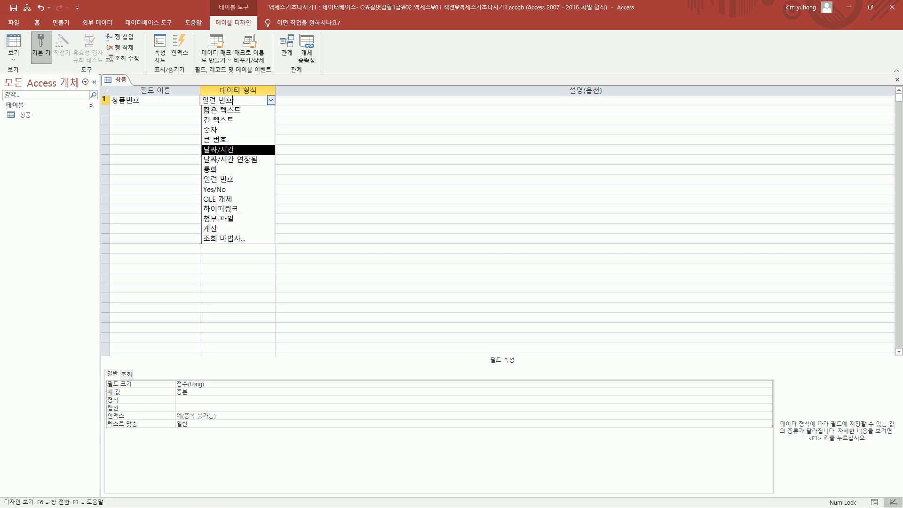
{"action": "left_click", "coordinate": [271, 102]}
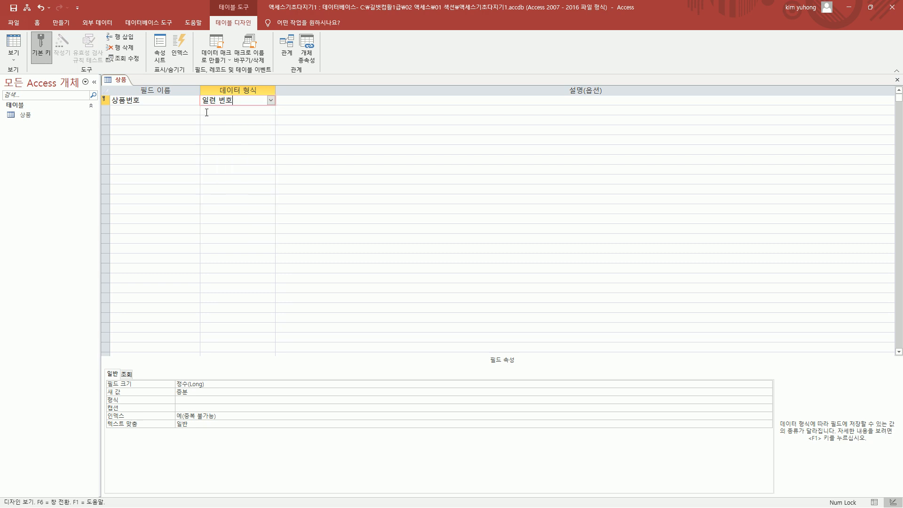
Add a second field named 상품명 with the data type 짧은 텍스트.
{"action": "left_click", "coordinate": [156, 110]}
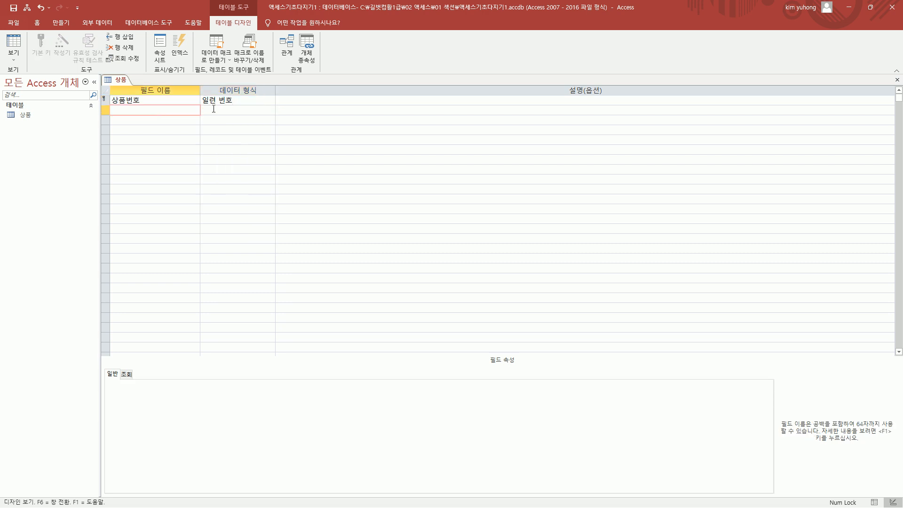
{"action": "type", "text": "상품ㅂ"}
{"action": "key", "text": "BackSpace"}
{"action": "type", "text": "며"}
{"action": "left_click", "coordinate": [241, 112]}
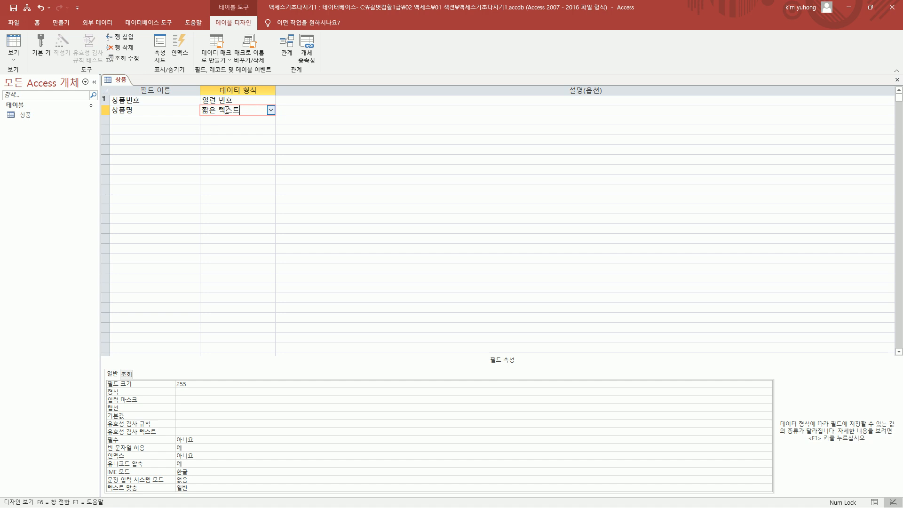
{"action": "left_click", "coordinate": [272, 110]}
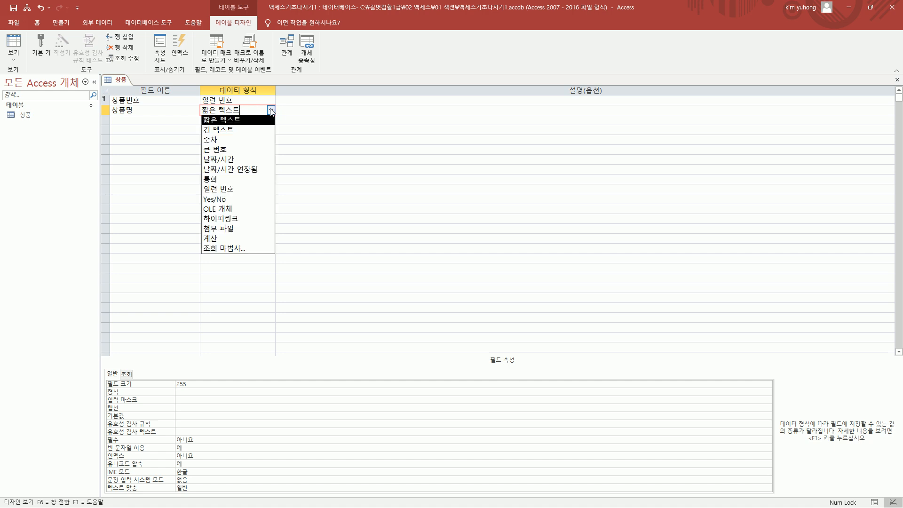
Add a third field named 판매가 and set its data type to 통화.
{"action": "left_click", "coordinate": [144, 120]}
{"action": "type", "text": "판매가"}
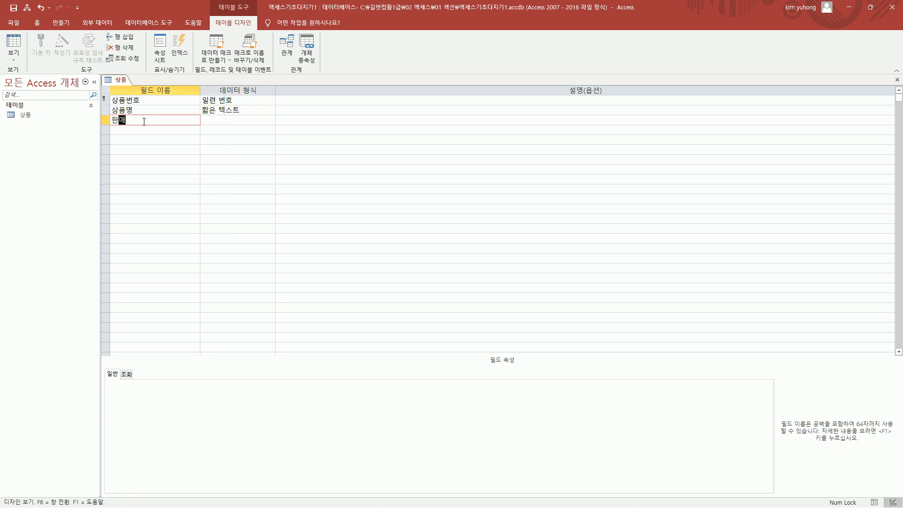
{"action": "left_click", "coordinate": [238, 119]}
{"action": "left_click", "coordinate": [272, 120]}
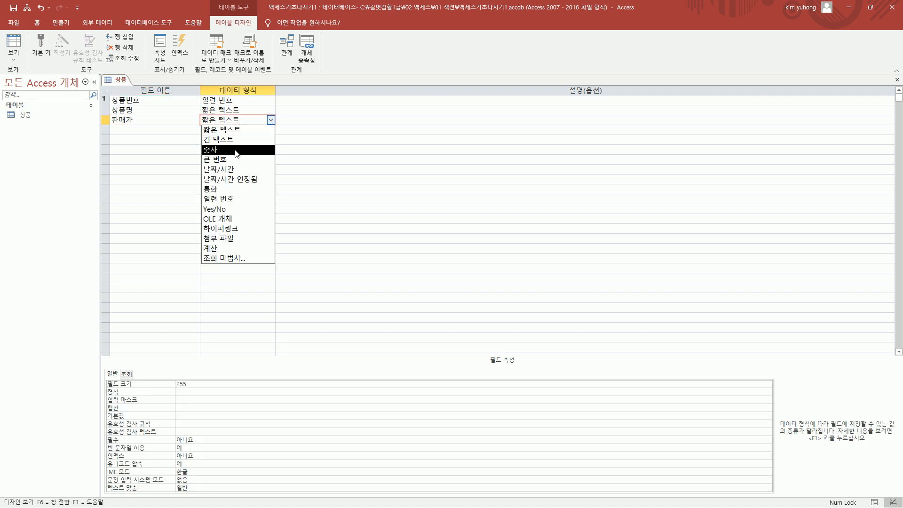
{"action": "left_click", "coordinate": [219, 190]}
Add a fourth field named 구입가 and set its data type to 통화.
{"action": "left_click", "coordinate": [152, 130]}
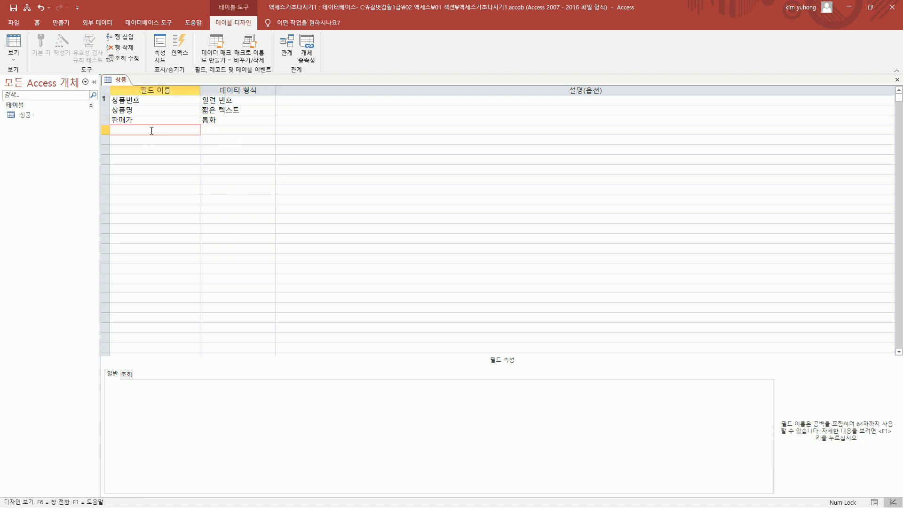
{"action": "type", "text": "구입가"}
{"action": "key", "text": "Tab"}
{"action": "left_click", "coordinate": [271, 130]}
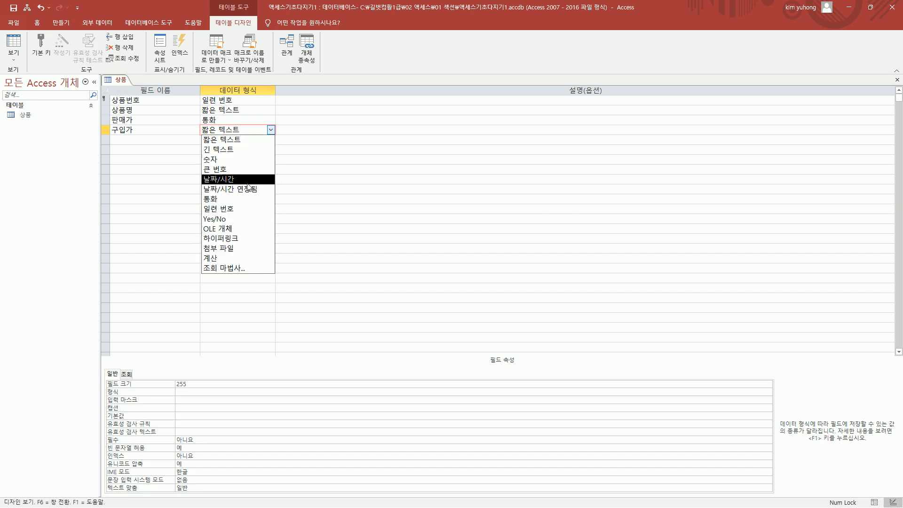
{"action": "left_click", "coordinate": [234, 202]}
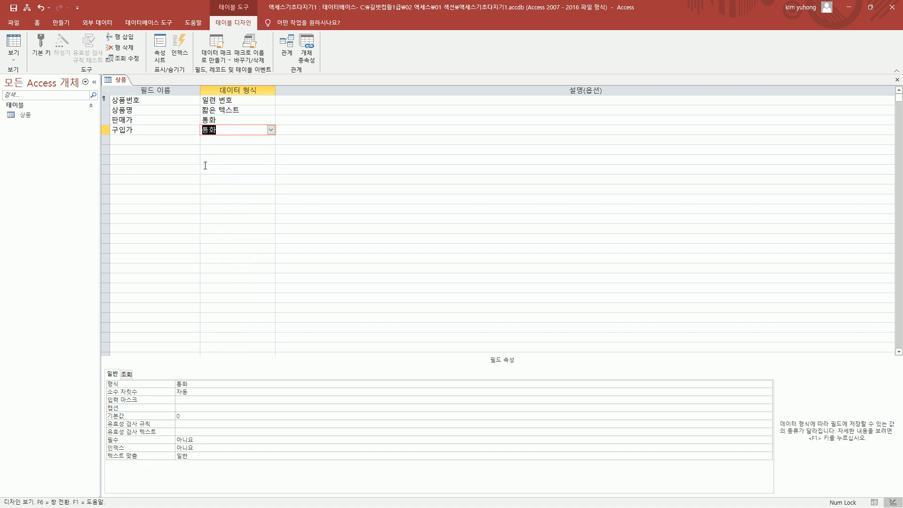
Review the names and data types of the four fields and inspect the primary key on 상품번호.
{"action": "left_click", "coordinate": [271, 130]}
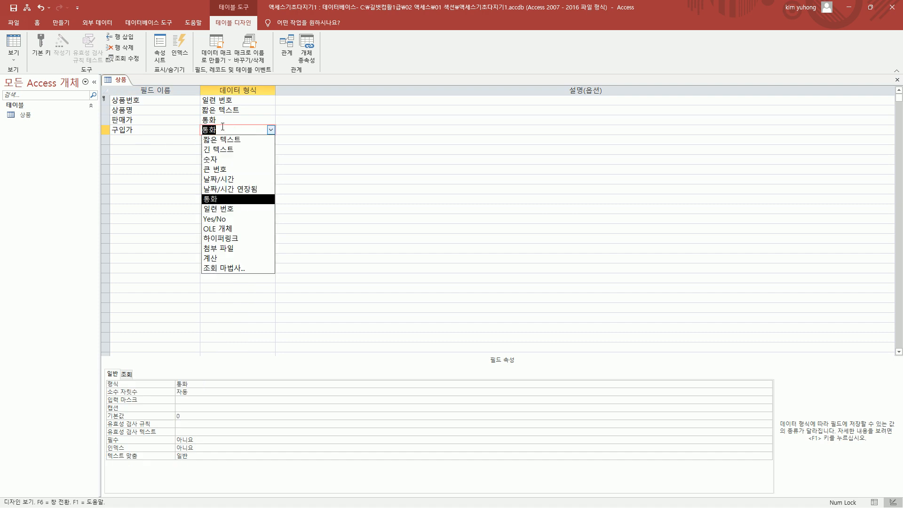
{"action": "left_click_drag", "start_coordinate": [108, 92], "coordinate": [142, 135]}
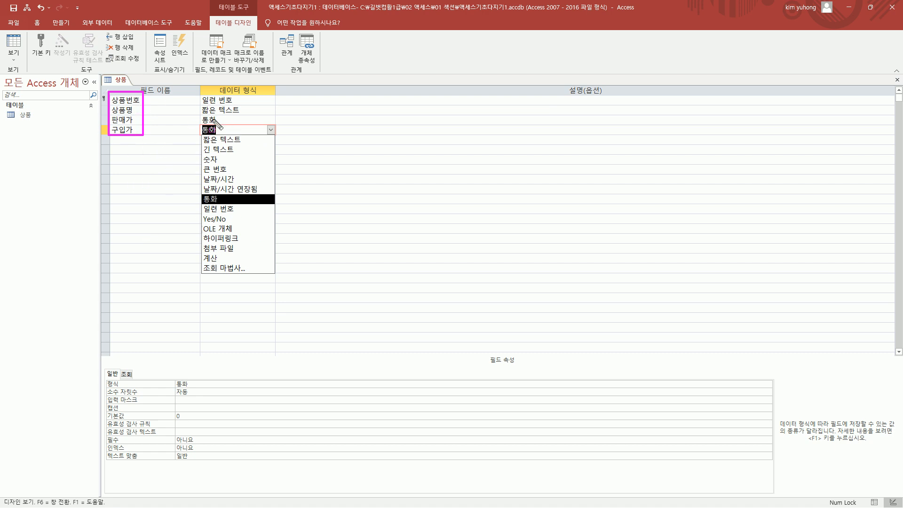
{"action": "key", "text": "Escape"}
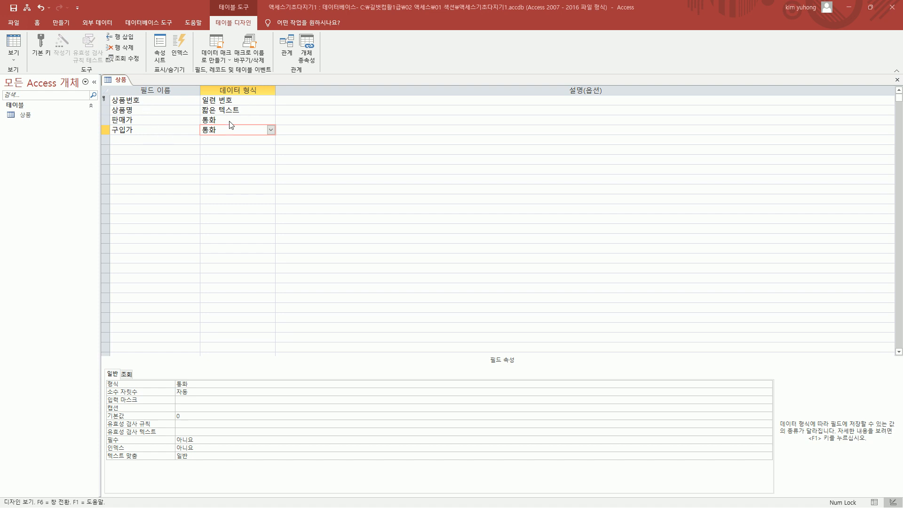
{"action": "key", "text": "ctrl+shift+d"}
{"action": "left_click_drag", "start_coordinate": [111, 105], "coordinate": [149, 105]}
{"action": "left_click_drag", "start_coordinate": [99, 92], "coordinate": [110, 104]}
{"action": "left_click", "coordinate": [119, 103]}
{"action": "left_click_drag", "start_coordinate": [147, 104], "coordinate": [97, 93]}
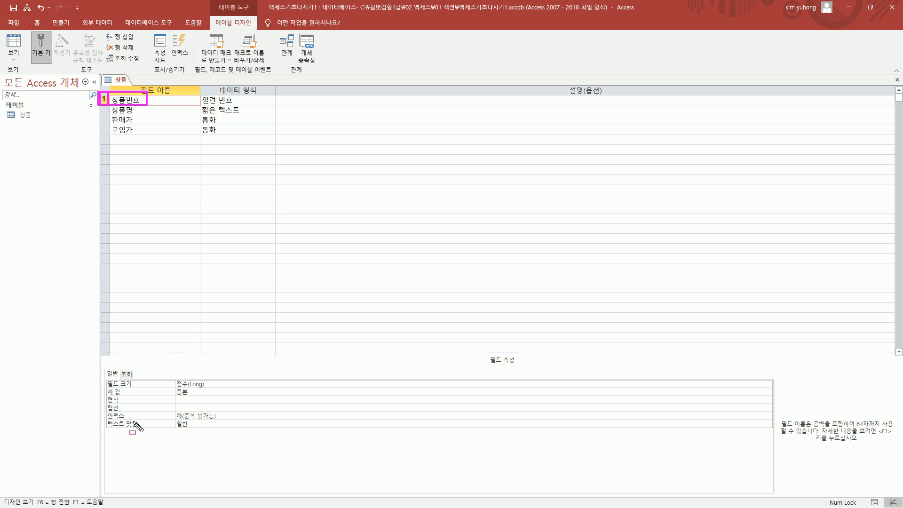
Inspect the index property of the 상품번호 field and the 기본 키 command that applies to it.
{"action": "left_click_drag", "start_coordinate": [102, 418], "coordinate": [222, 421]}
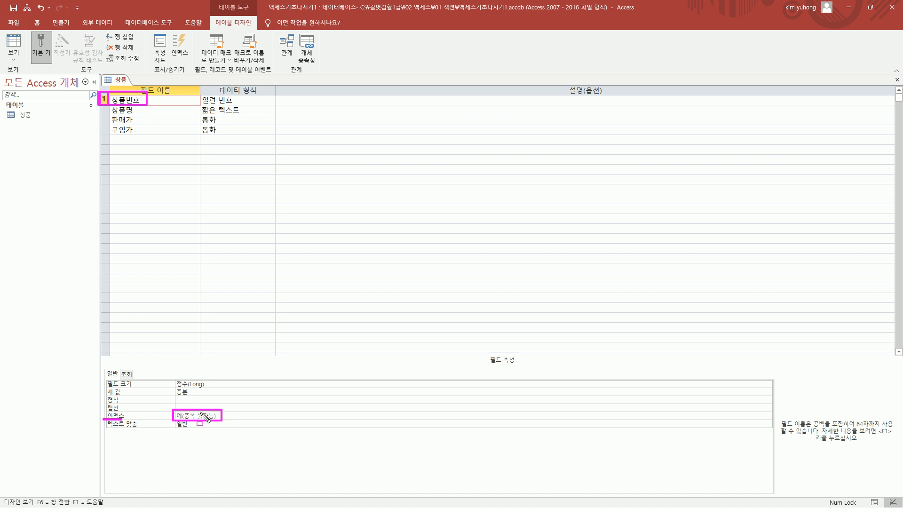
{"action": "key", "text": "Escape"}
{"action": "left_click", "coordinate": [105, 99]}
{"action": "left_click", "coordinate": [106, 99]}
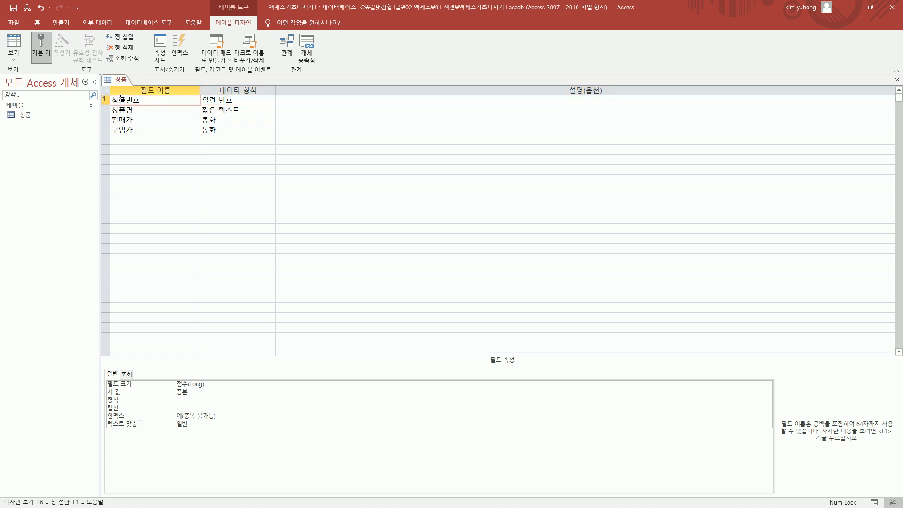
{"action": "mouse_move", "coordinate": [30, 32]}
{"action": "left_mouse_down"}
{"action": "mouse_move", "coordinate": [35, 66]}
{"action": "mouse_move", "coordinate": [54, 67]}
{"action": "left_mouse_up"}
{"action": "key", "text": "Escape"}
{"action": "left_click", "coordinate": [42, 55]}
{"action": "right_click", "coordinate": [123, 100]}
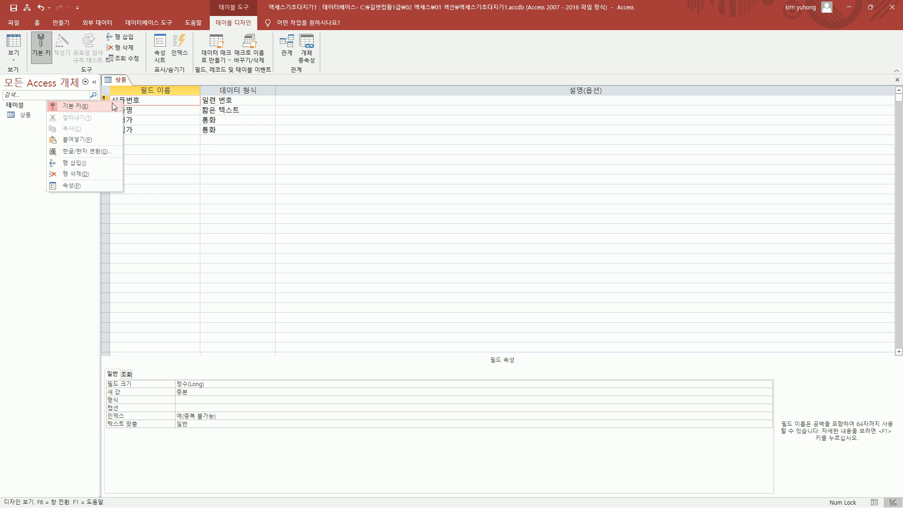
{"action": "left_click", "coordinate": [137, 96]}
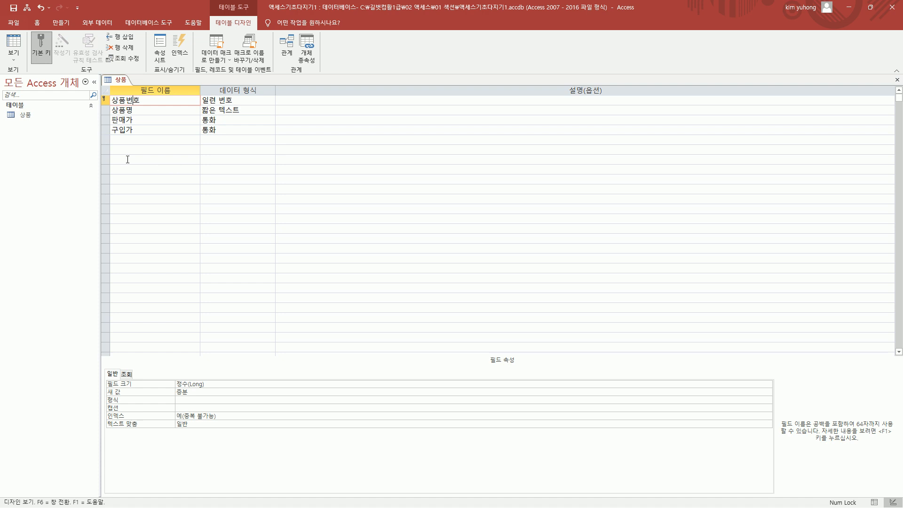
Close the 상품 table and save its design changes.
{"action": "left_click", "coordinate": [898, 81]}
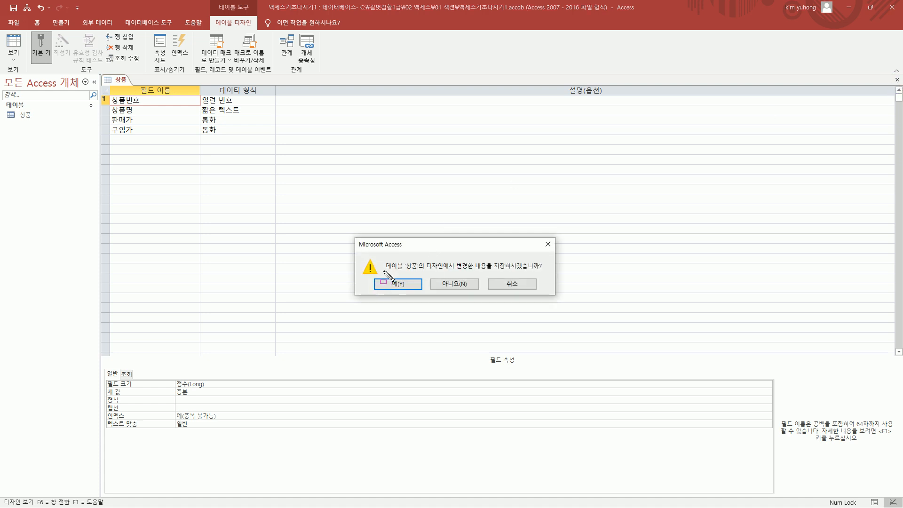
{"action": "left_click_drag", "start_coordinate": [385, 272], "coordinate": [559, 273]}
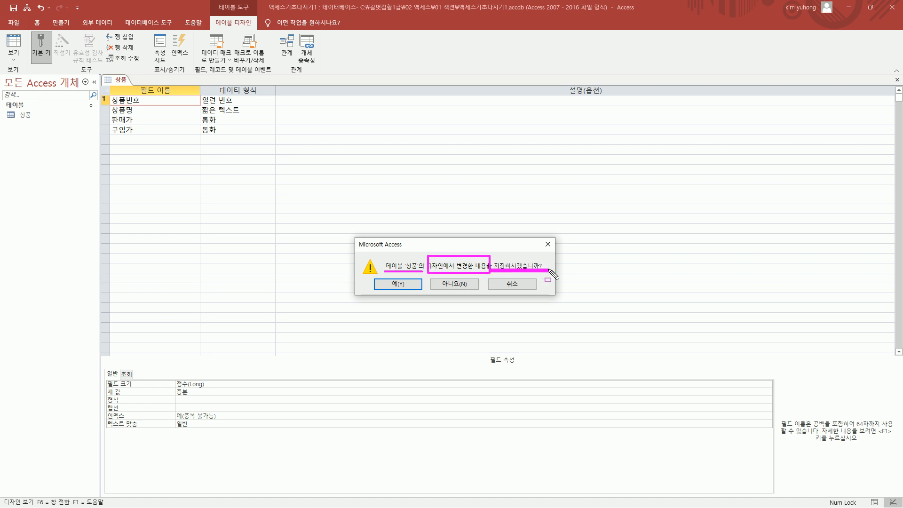
{"action": "key", "text": "Escape"}
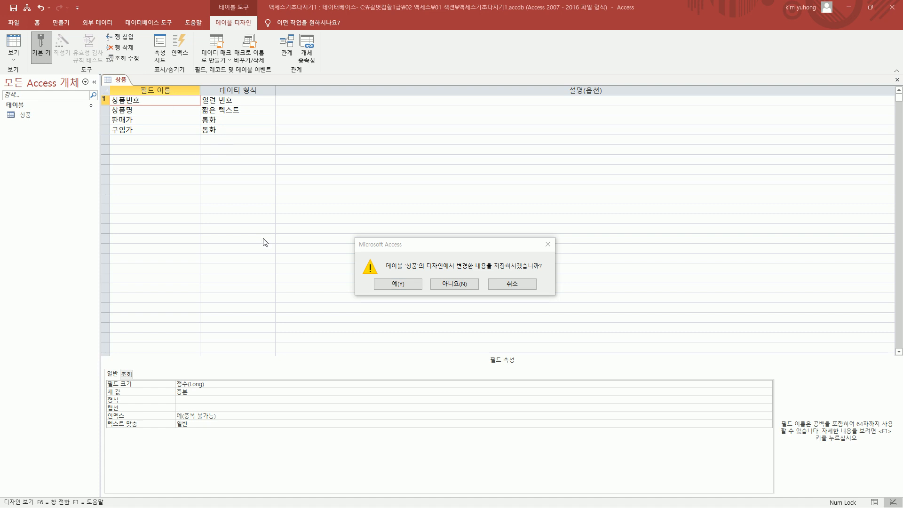
{"action": "left_click", "coordinate": [394, 284]}
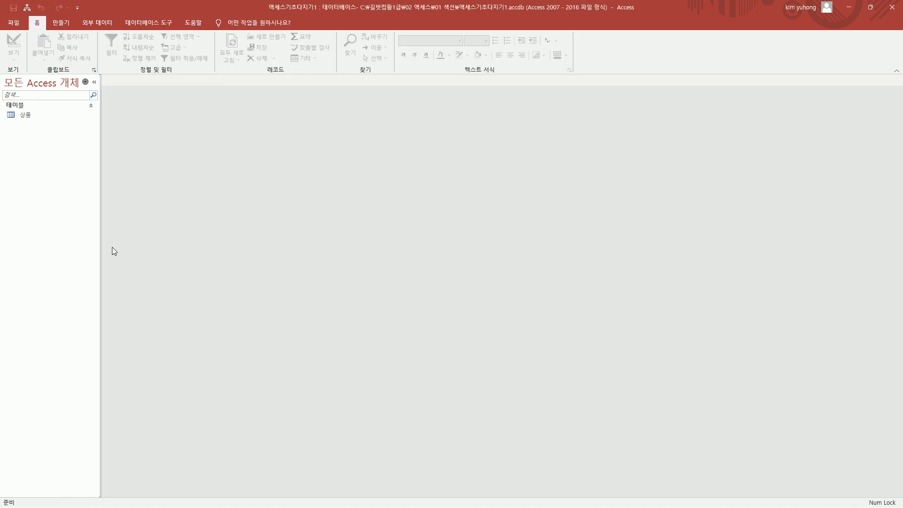
Open the 상품 table in datasheet view and review its field columns.
{"action": "left_click_drag", "start_coordinate": [3, 106], "coordinate": [50, 126]}
{"action": "left_click", "coordinate": [27, 118]}
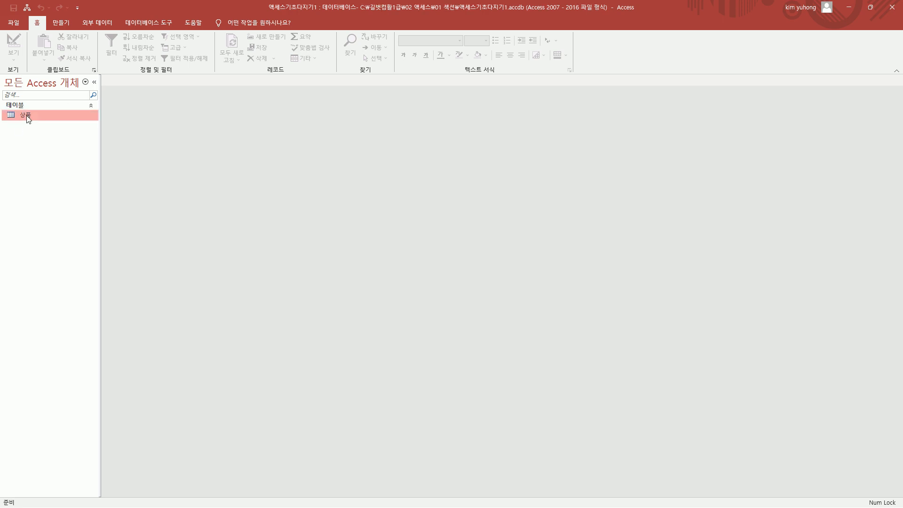
{"action": "double_click", "coordinate": [39, 115]}
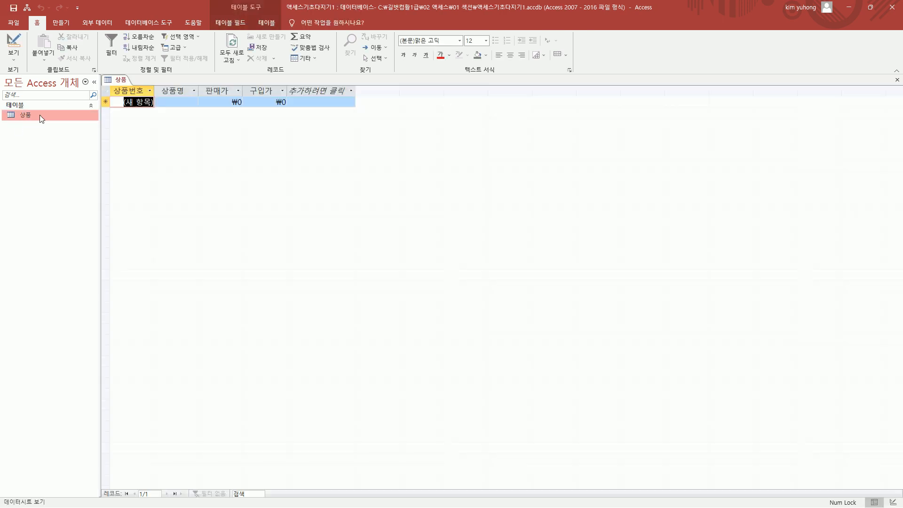
{"action": "left_click_drag", "start_coordinate": [108, 83], "coordinate": [289, 98]}
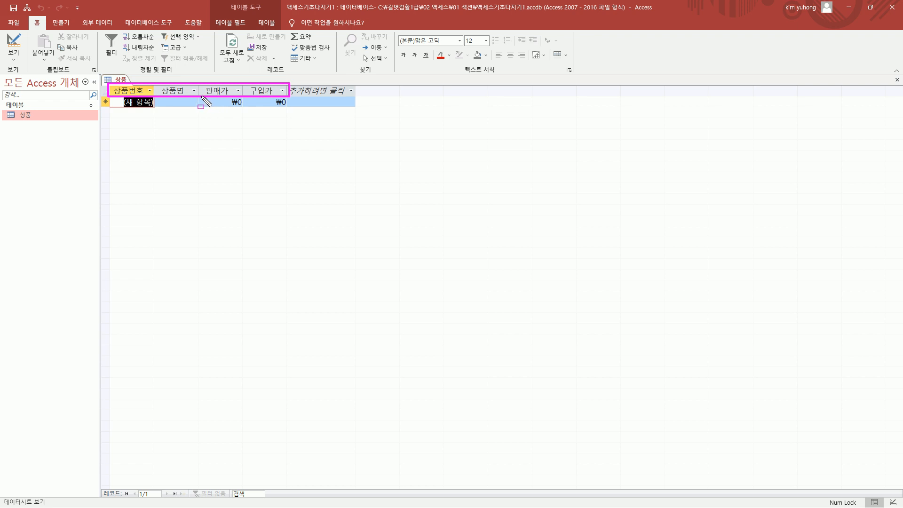
{"action": "left_click_drag", "start_coordinate": [202, 97], "coordinate": [292, 109]}
{"action": "key", "text": "Escape"}
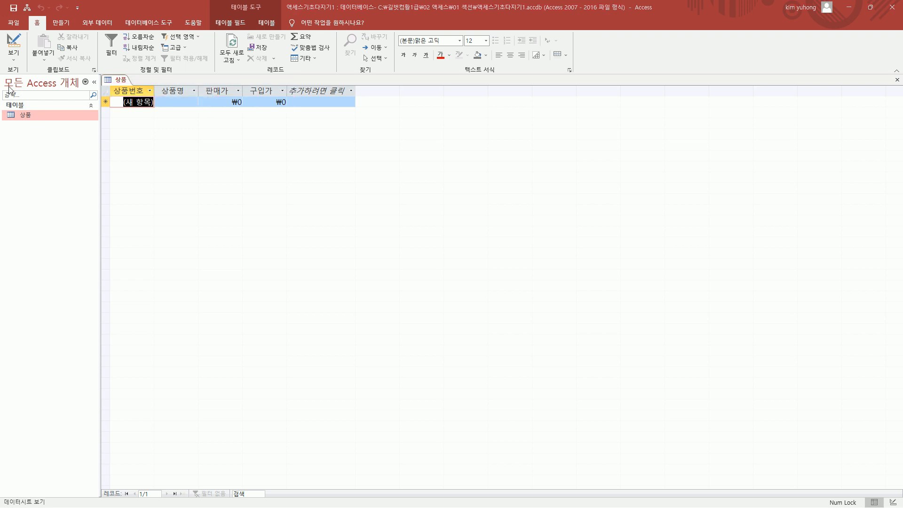
Display the 상품 table in design view and examine the field properties of 상품명.
{"action": "left_click", "coordinate": [13, 44]}
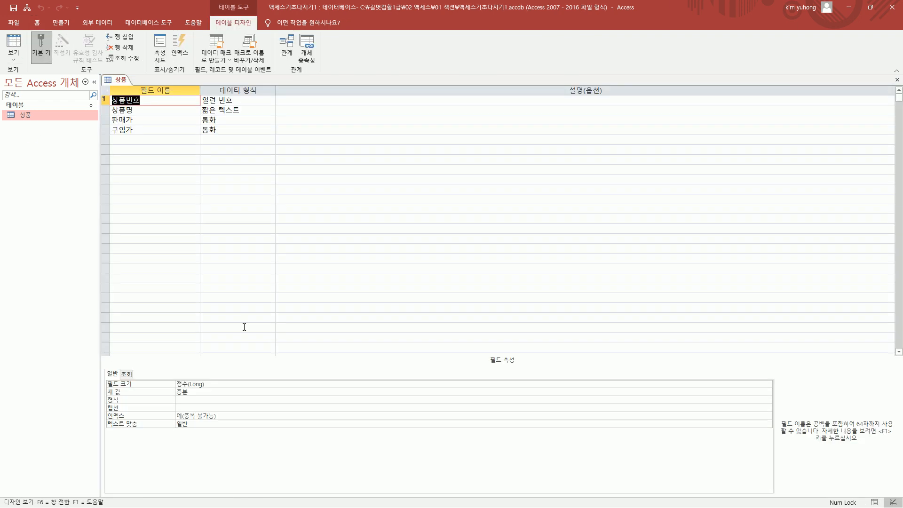
{"action": "left_click", "coordinate": [150, 112]}
{"action": "left_click", "coordinate": [150, 123]}
{"action": "left_click", "coordinate": [152, 115]}
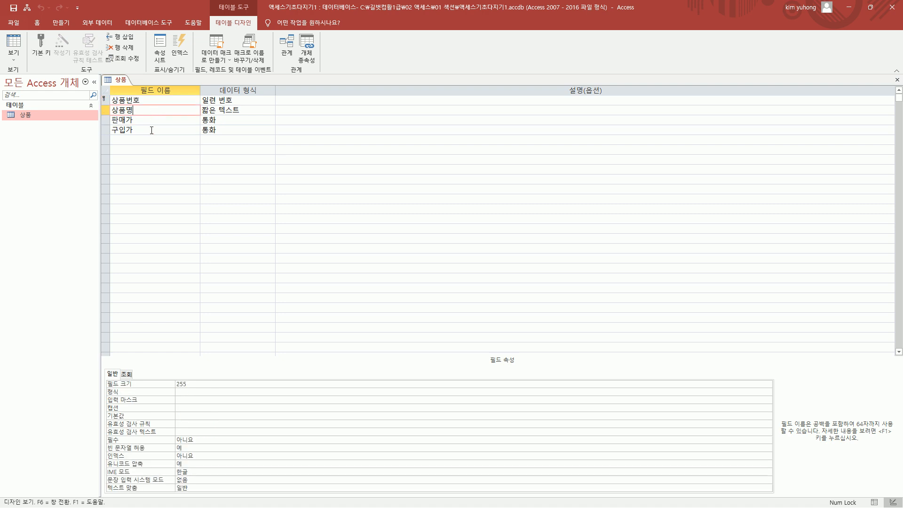
{"action": "mouse_move", "coordinate": [101, 365]}
{"action": "left_mouse_down"}
{"action": "mouse_move", "coordinate": [165, 420]}
{"action": "mouse_move", "coordinate": [199, 477]}
{"action": "mouse_move", "coordinate": [232, 498]}
{"action": "left_mouse_up"}
{"action": "mouse_move", "coordinate": [108, 381]}
{"action": "left_mouse_down"}
{"action": "mouse_move", "coordinate": [144, 467]}
{"action": "mouse_move", "coordinate": [171, 497]}
{"action": "mouse_move", "coordinate": [206, 493]}
{"action": "left_mouse_up"}
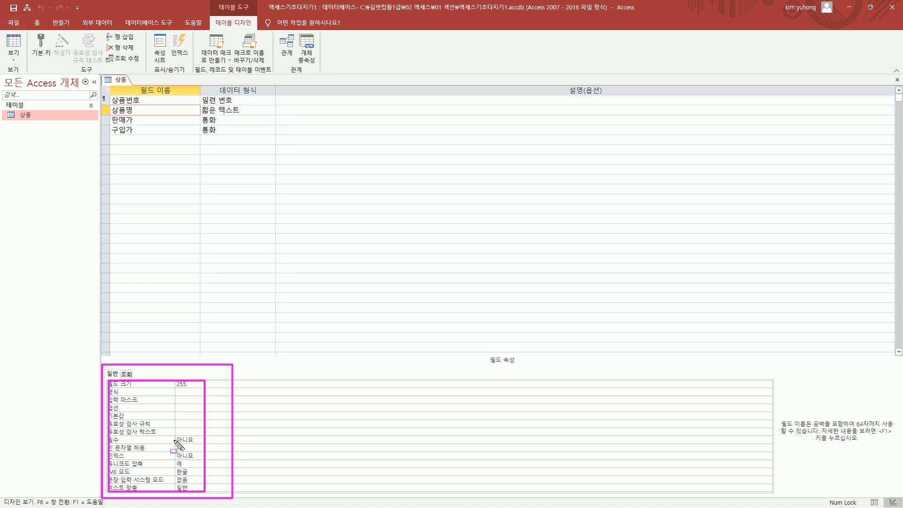
{"action": "key", "text": "Escape"}
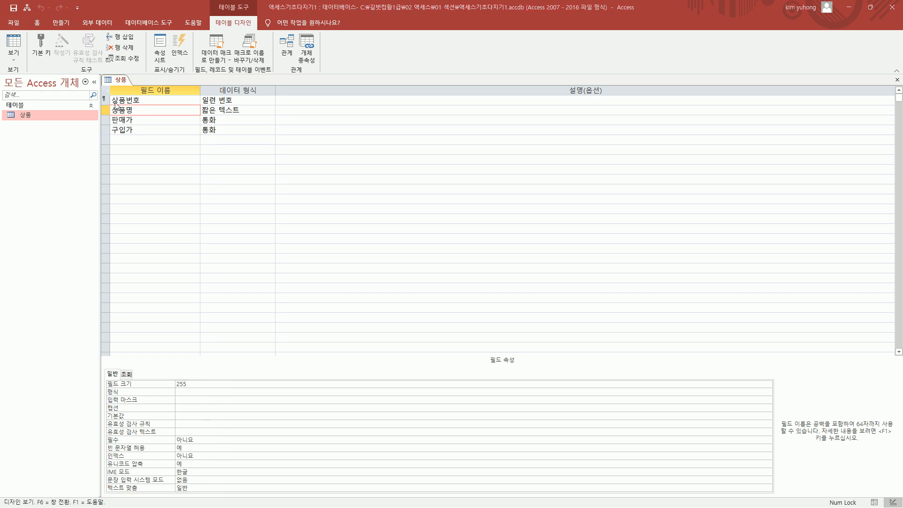
Switch the 상품 table between datasheet and design views, finishing in datasheet view.
{"action": "right_click", "coordinate": [119, 79]}
{"action": "left_click", "coordinate": [114, 79]}
{"action": "right_click", "coordinate": [123, 80]}
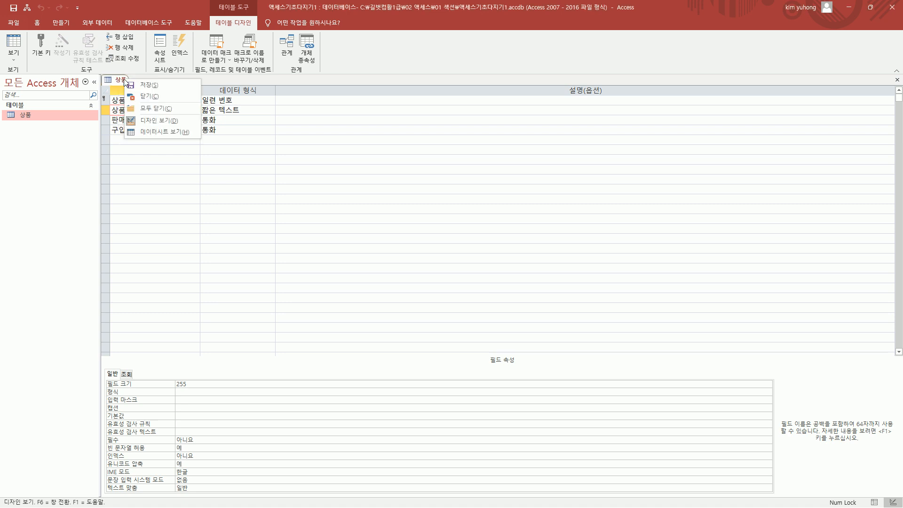
{"action": "left_click", "coordinate": [159, 132]}
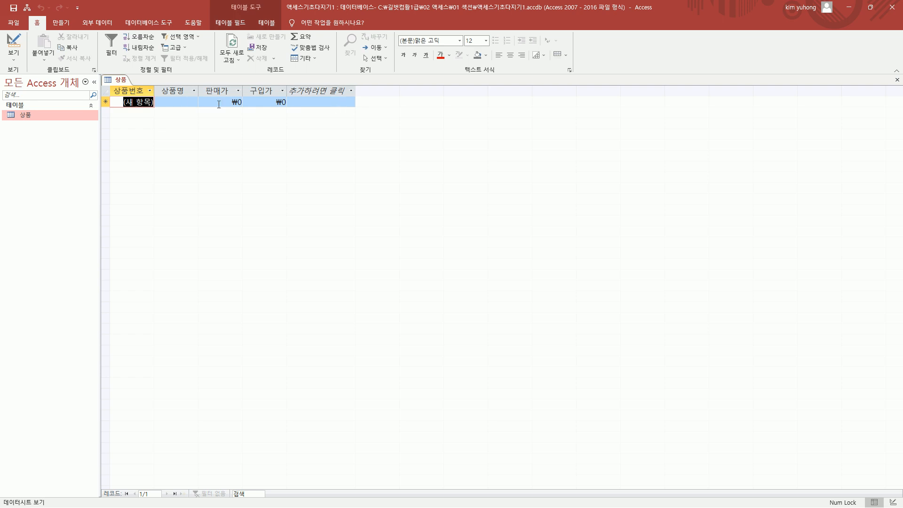
{"action": "right_click", "coordinate": [113, 83]}
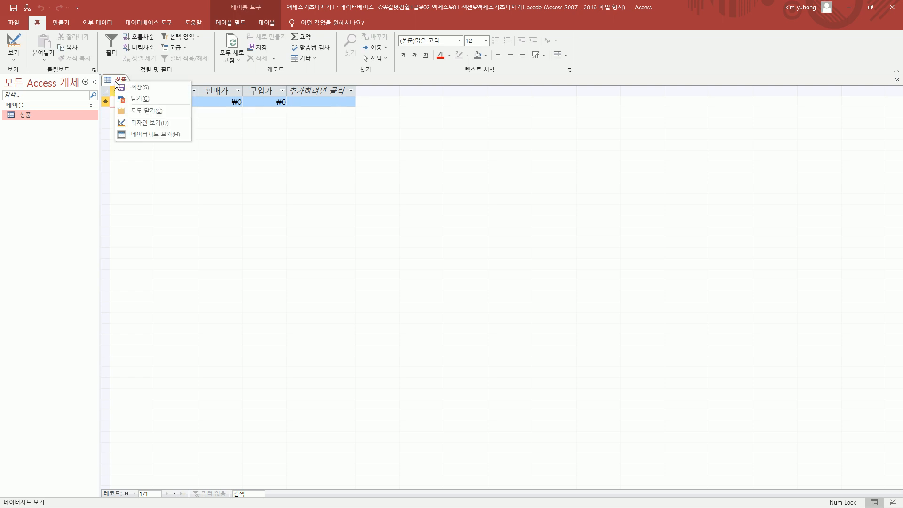
{"action": "left_click", "coordinate": [137, 125]}
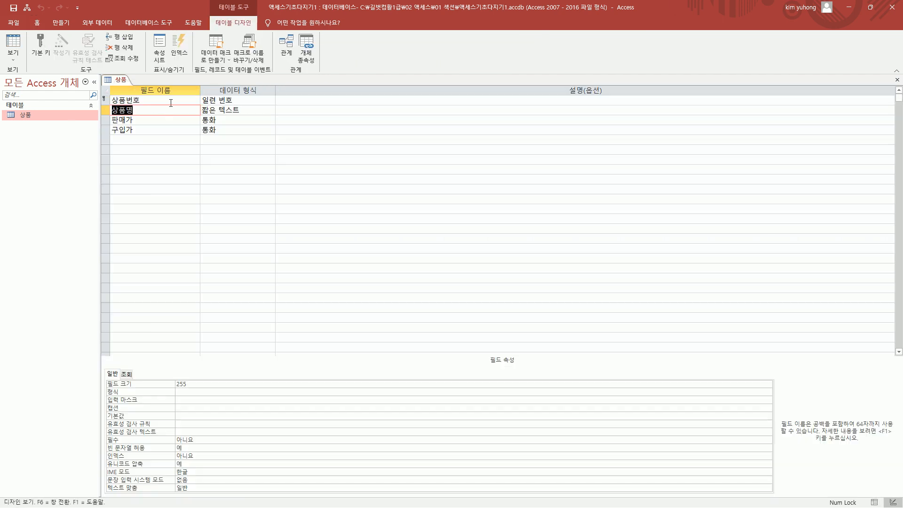
{"action": "left_click", "coordinate": [17, 45]}
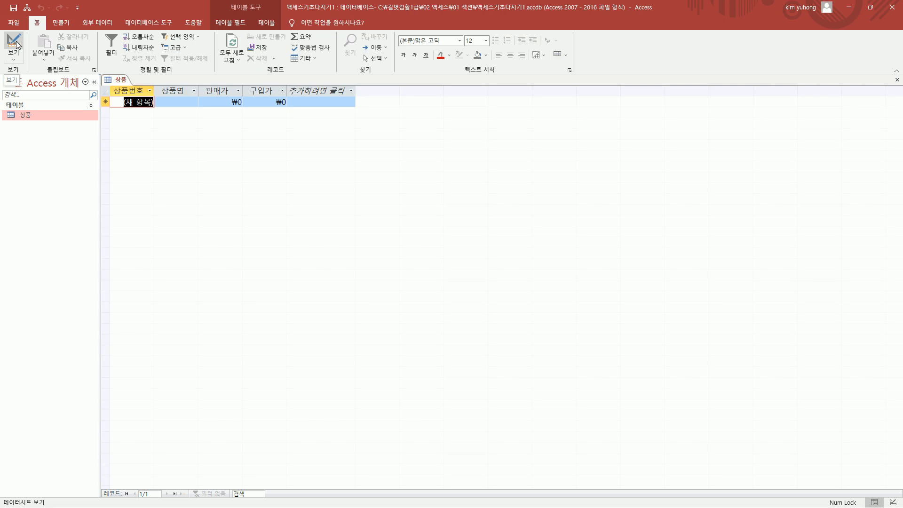
{"action": "left_click_drag", "start_coordinate": [104, 92], "coordinate": [375, 113]}
{"action": "key", "text": "Escape"}
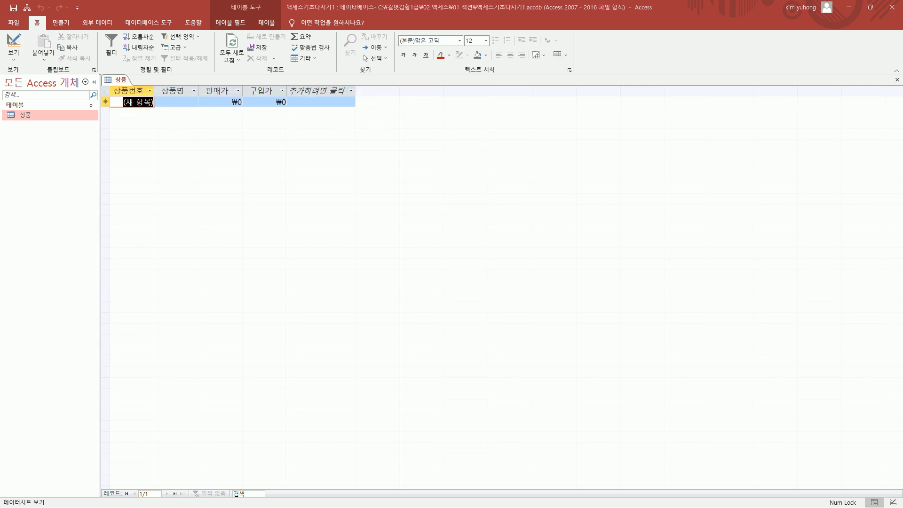
{"action": "key", "text": "alt+Tab"}
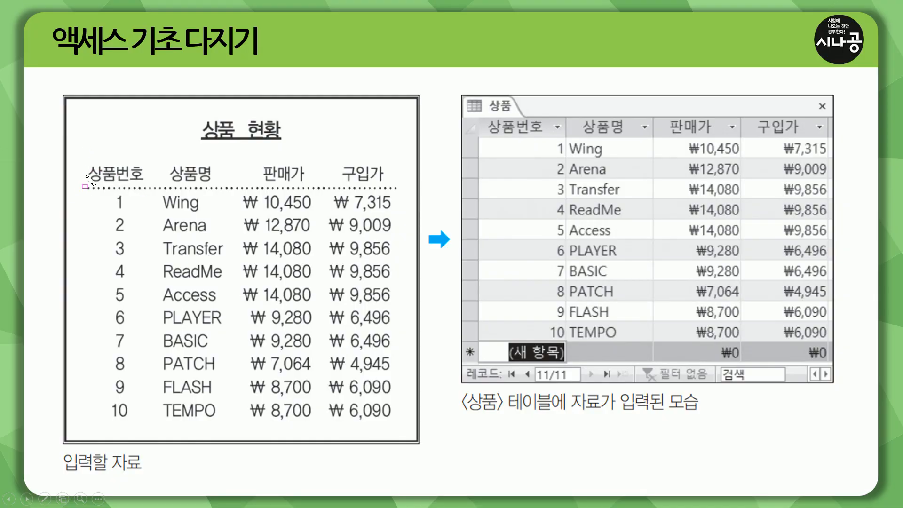
{"action": "mouse_move", "coordinate": [82, 190]}
{"action": "left_mouse_down"}
{"action": "mouse_move", "coordinate": [383, 303]}
{"action": "mouse_move", "coordinate": [399, 428]}
{"action": "left_mouse_up"}
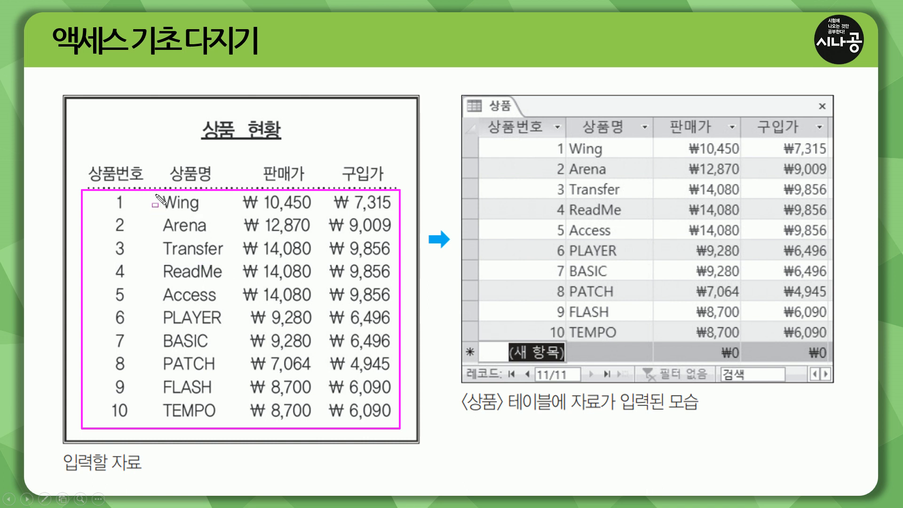
{"action": "mouse_move", "coordinate": [157, 194]}
{"action": "left_mouse_down"}
{"action": "mouse_move", "coordinate": [158, 207]}
{"action": "mouse_move", "coordinate": [214, 215]}
{"action": "mouse_move", "coordinate": [228, 427]}
{"action": "left_mouse_up"}
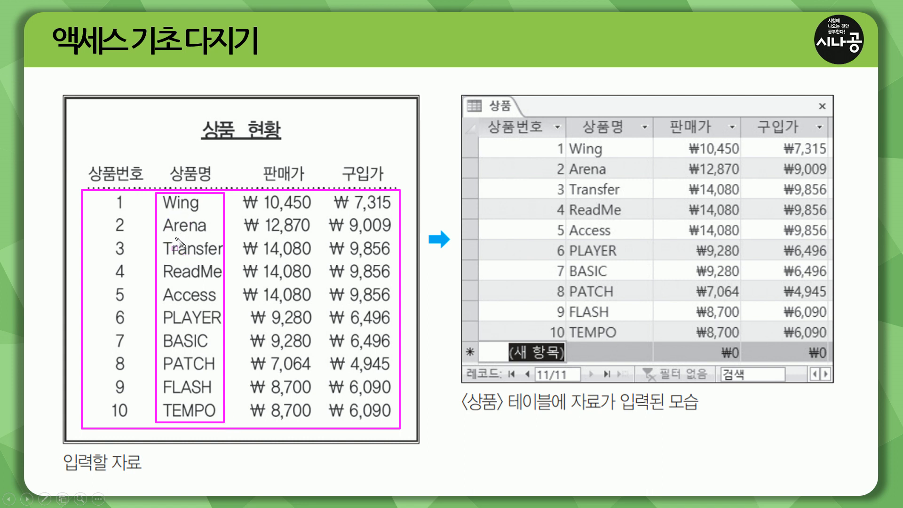
{"action": "key", "text": "e"}
{"action": "key", "text": "ctrl+a"}
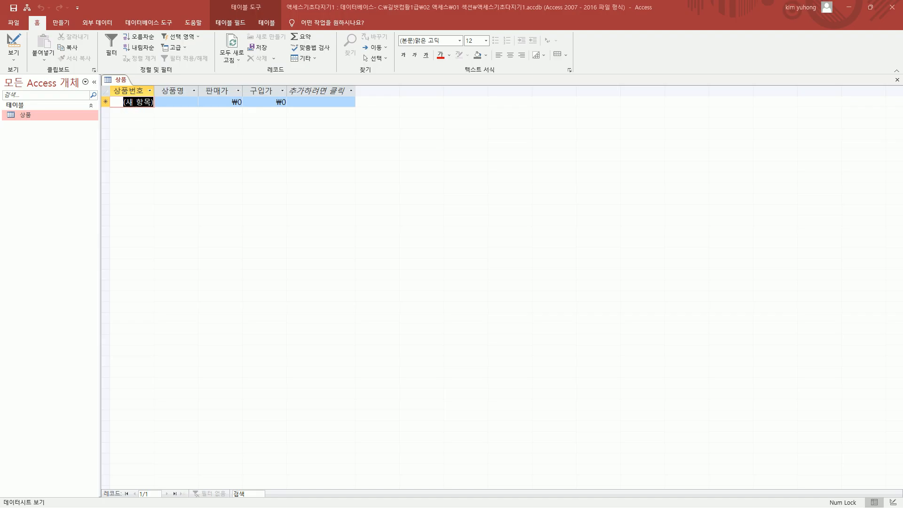
Practise moving back and forth between the 상품명, 판매가 and 구입가 fields of the new record.
{"action": "left_click", "coordinate": [144, 101]}
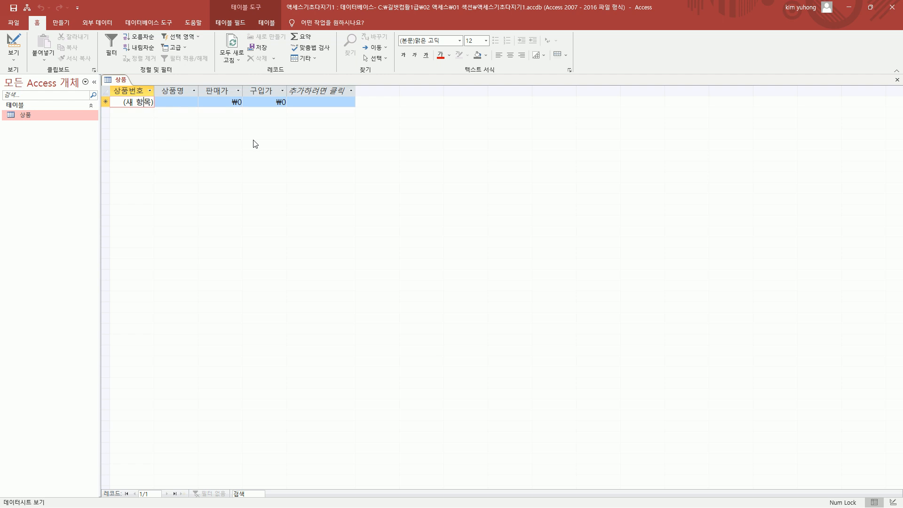
{"action": "key", "text": "Tab"}
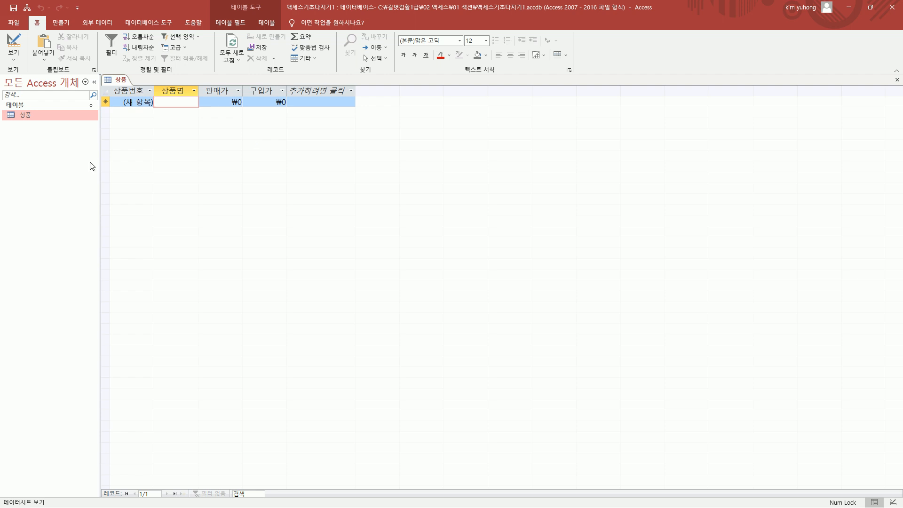
{"action": "mouse_move", "coordinate": [116, 82]}
{"action": "left_mouse_down"}
{"action": "mouse_move", "coordinate": [140, 104]}
{"action": "mouse_move", "coordinate": [185, 104]}
{"action": "mouse_move", "coordinate": [198, 118]}
{"action": "left_mouse_up"}
{"action": "left_click_drag", "start_coordinate": [207, 79], "coordinate": [232, 112]}
{"action": "left_click_drag", "start_coordinate": [212, 83], "coordinate": [239, 109]}
{"action": "left_click_drag", "start_coordinate": [255, 77], "coordinate": [276, 112]}
{"action": "key", "text": "Escape"}
{"action": "left_click", "coordinate": [173, 100]}
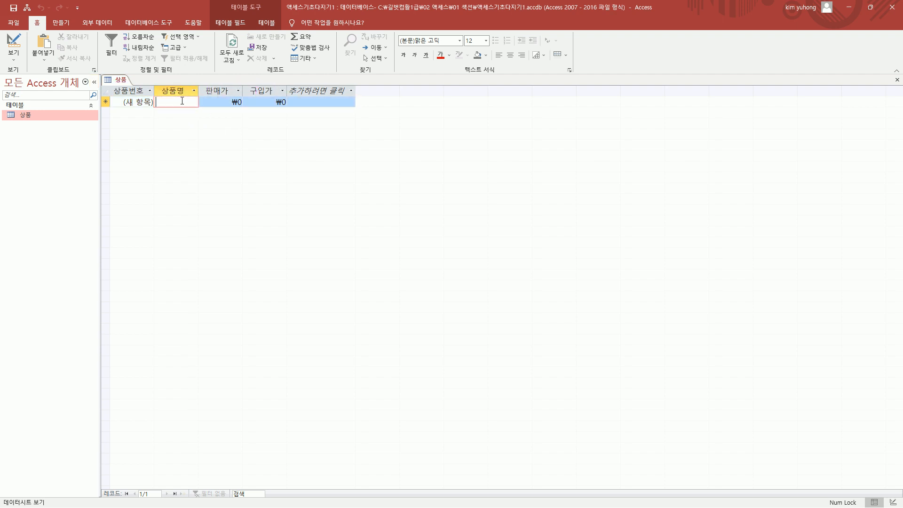
{"action": "key", "text": "Tab"}
{"action": "key", "text": "Tab"}
{"action": "key", "text": "shift+Tab"}
{"action": "key", "text": "shift+Tab"}
{"action": "key", "text": "Tab"}
{"action": "key", "text": "Tab"}
{"action": "key", "text": "shift+Tab"}
{"action": "key", "text": "shift+Tab"}
{"action": "key", "text": "Tab"}
{"action": "key", "text": "Tab"}
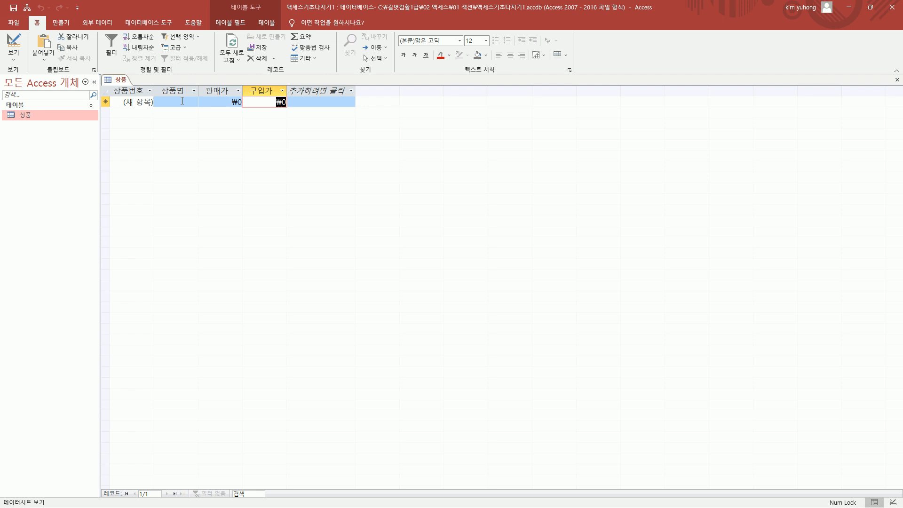
Enter the first record of the 상품 table with 상품명 Wing, 판매가 10450 and 구입가 7315.
{"action": "left_click", "coordinate": [182, 101]}
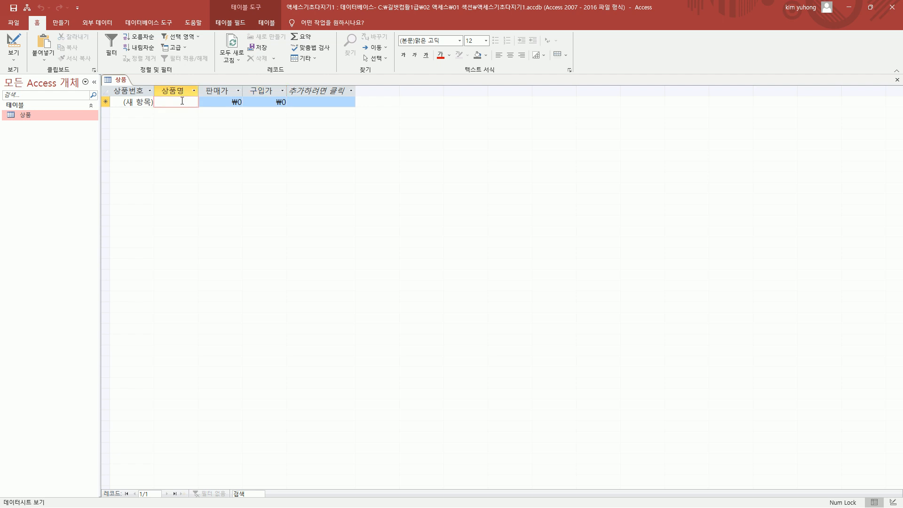
{"action": "type", "text": "Wing"}
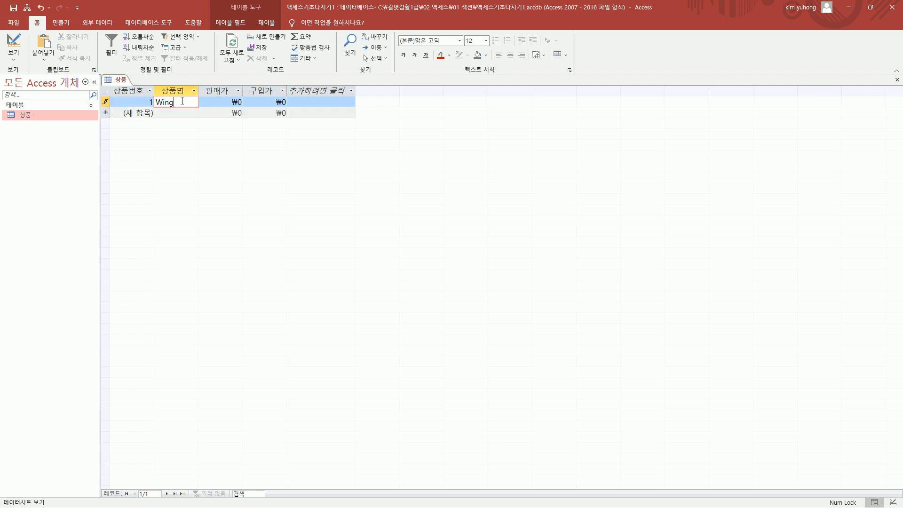
{"action": "key", "text": "Tab"}
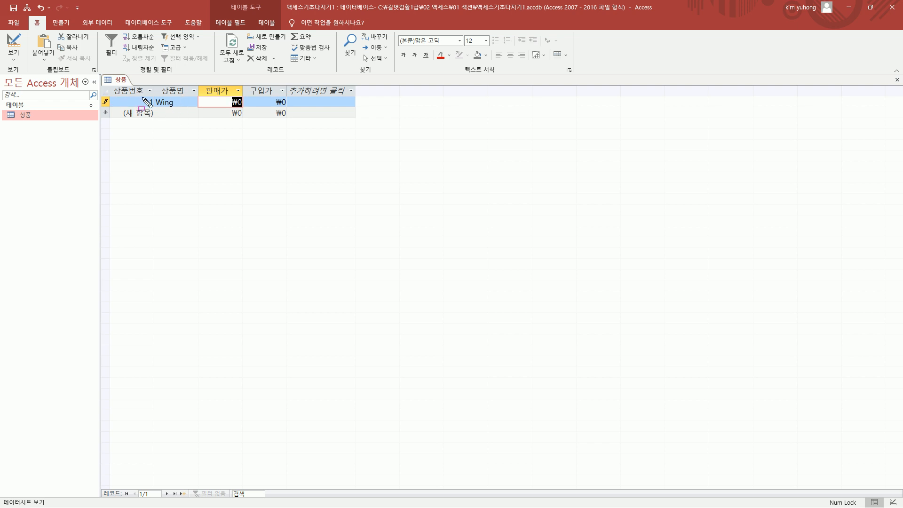
{"action": "left_click_drag", "start_coordinate": [143, 94], "coordinate": [156, 109]}
{"action": "left_click", "coordinate": [218, 103]}
{"action": "key", "text": "shift+End"}
{"action": "type", "text": "10450"}
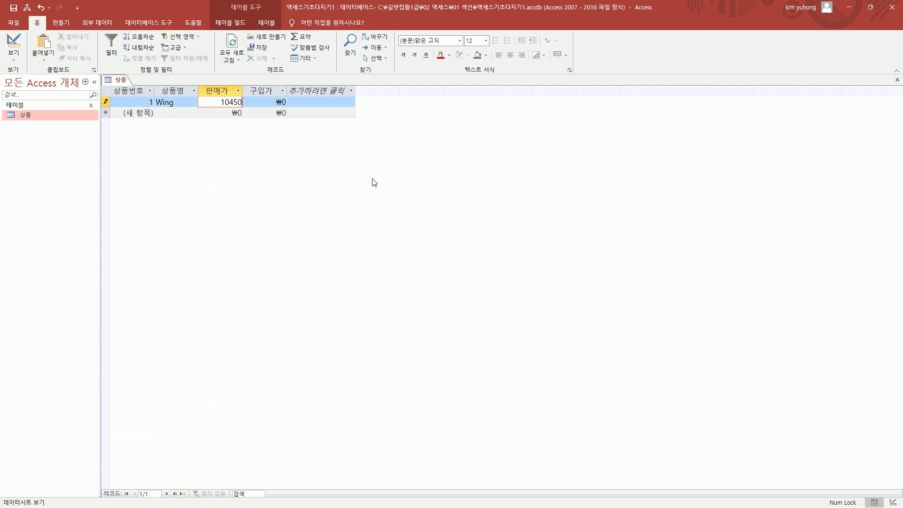
{"action": "key", "text": "Tab"}
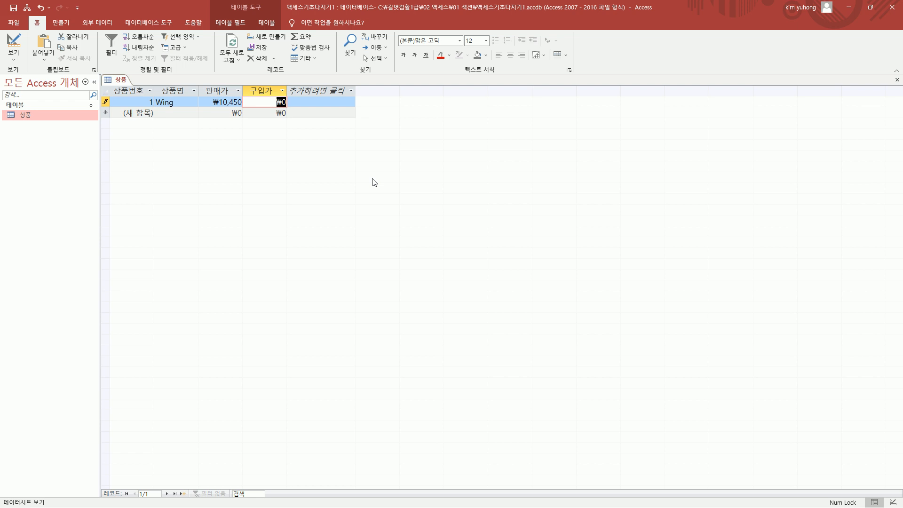
{"action": "type", "text": "7315"}
{"action": "key", "text": "Return"}
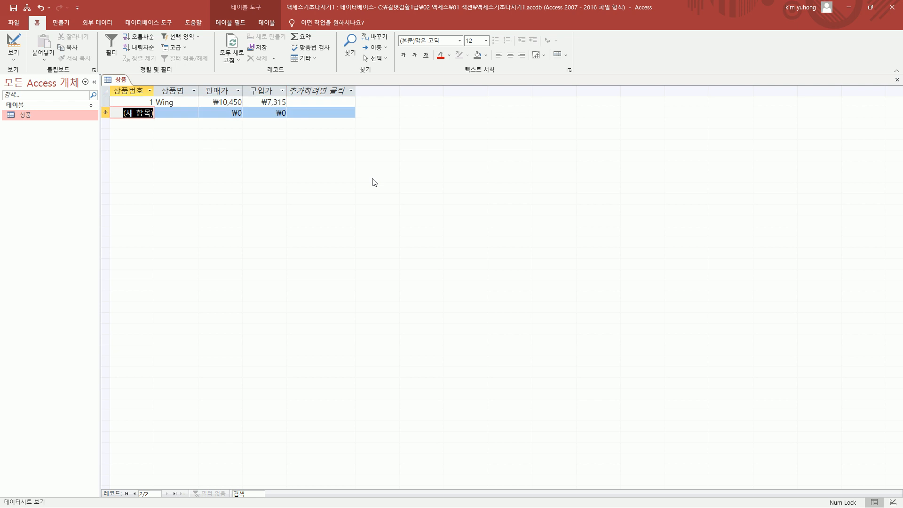
Enter the second record with 상품명 Arena, 판매가 12870 and 구입가 9009.
{"action": "key", "text": "Return"}
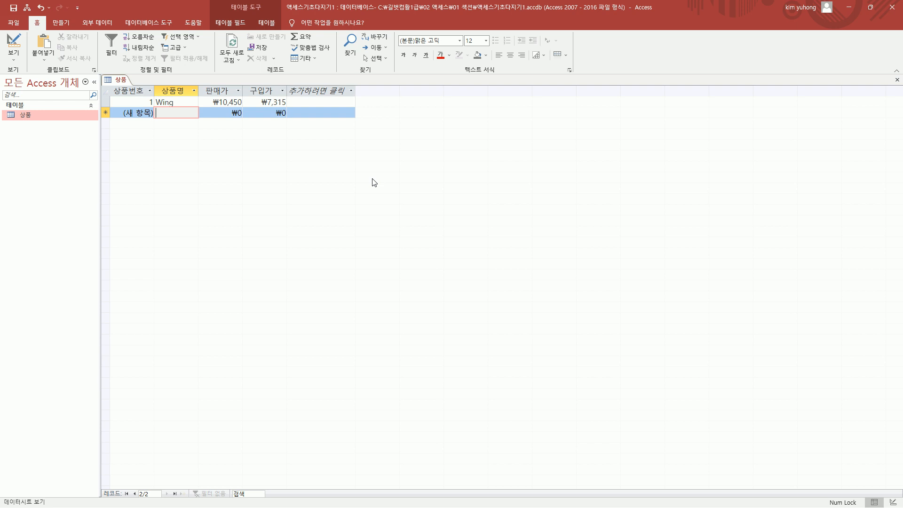
{"action": "type", "text": "ㄱㅁ"}
{"action": "key", "text": "BackSpace"}
{"action": "key", "text": "BackSpace"}
{"action": "type", "text": "Arena"}
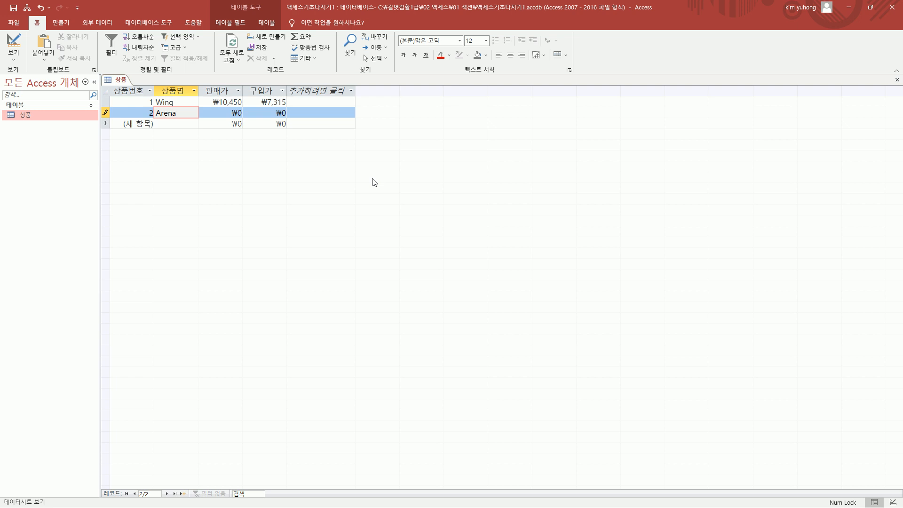
{"action": "key", "text": "Tab"}
{"action": "type", "text": "12870"}
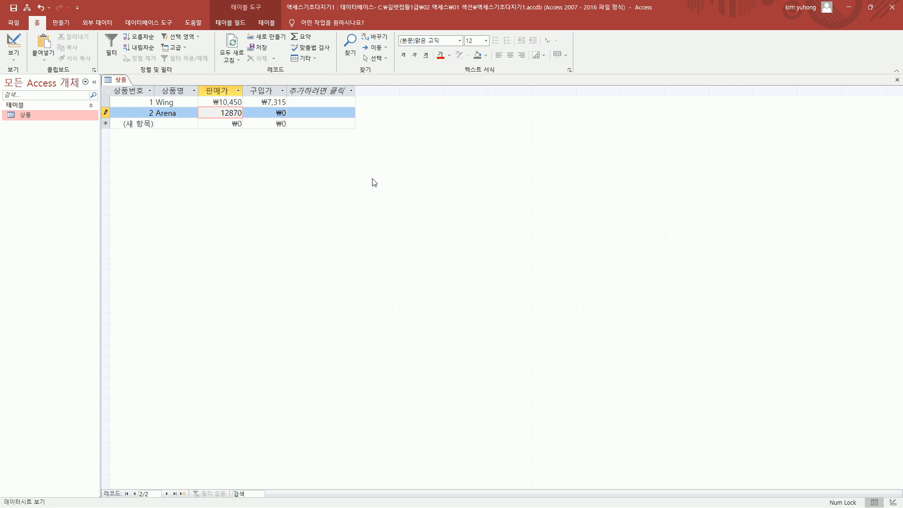
{"action": "key", "text": "Tab"}
{"action": "type", "text": "9009"}
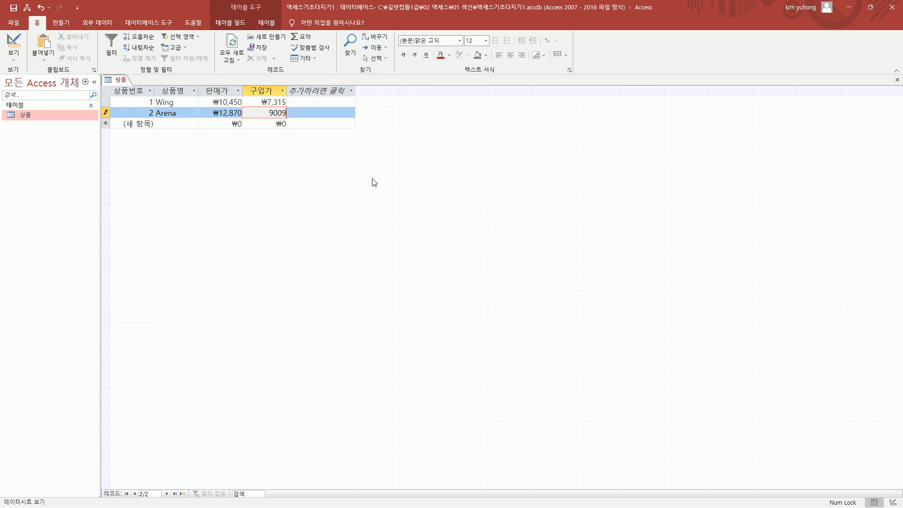
{"action": "key", "text": "Tab"}
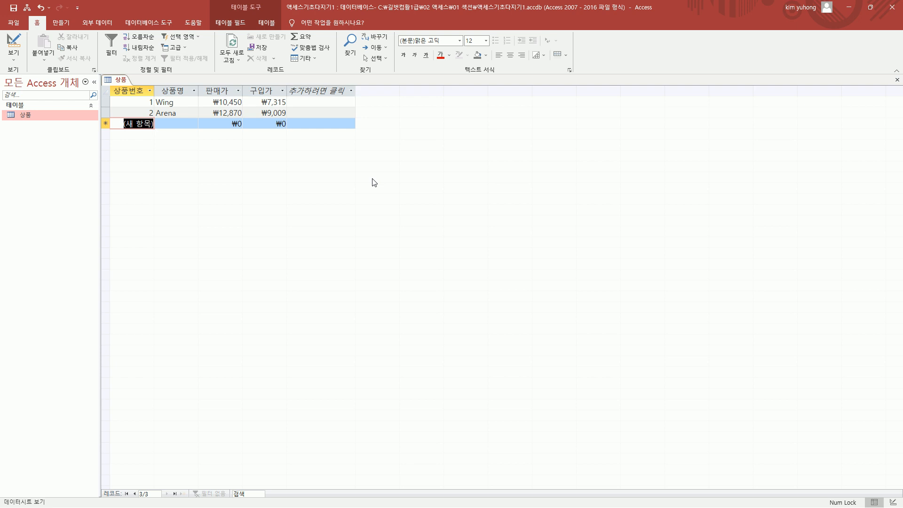
Enter the third record with 상품명 Transfer, 판매가 14080 and 구입가 9856.
{"action": "key", "text": "Tab"}
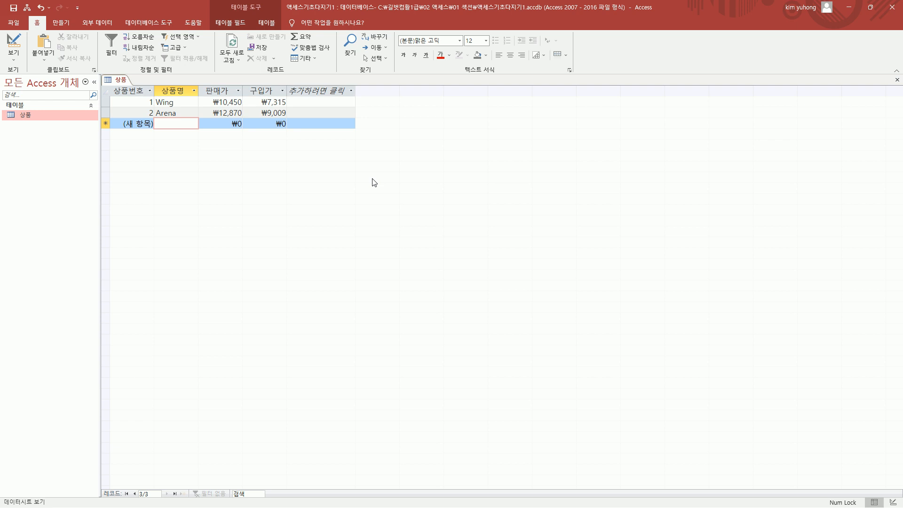
{"action": "type", "text": "T"}
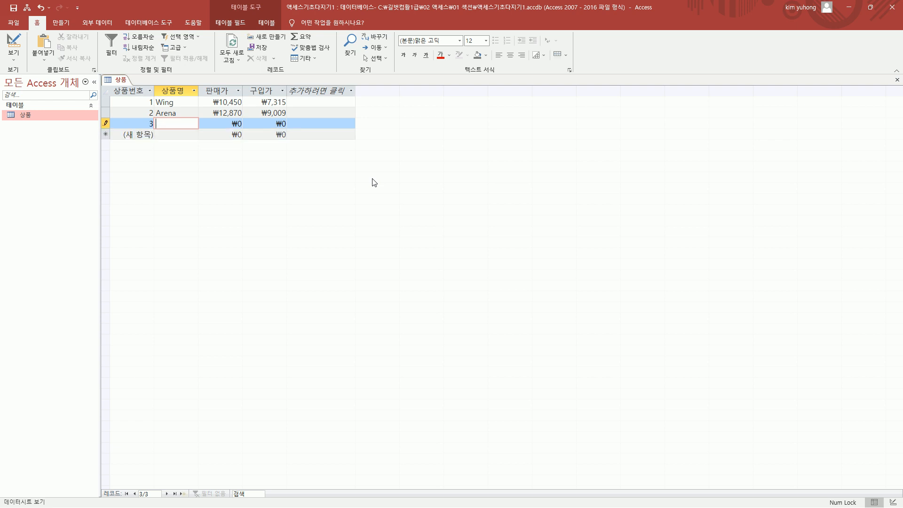
{"action": "type", "text": "ransfer"}
{"action": "key", "text": "Tab"}
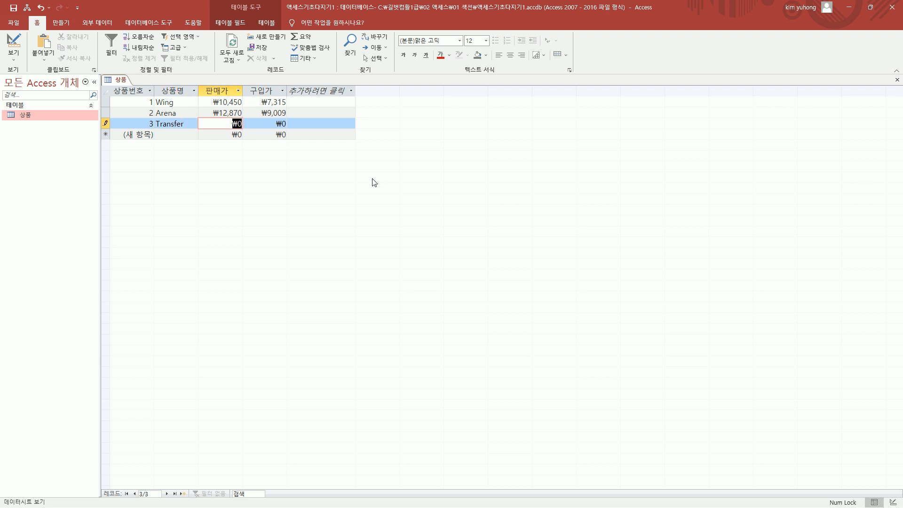
{"action": "type", "text": "14080"}
{"action": "key", "text": "Tab"}
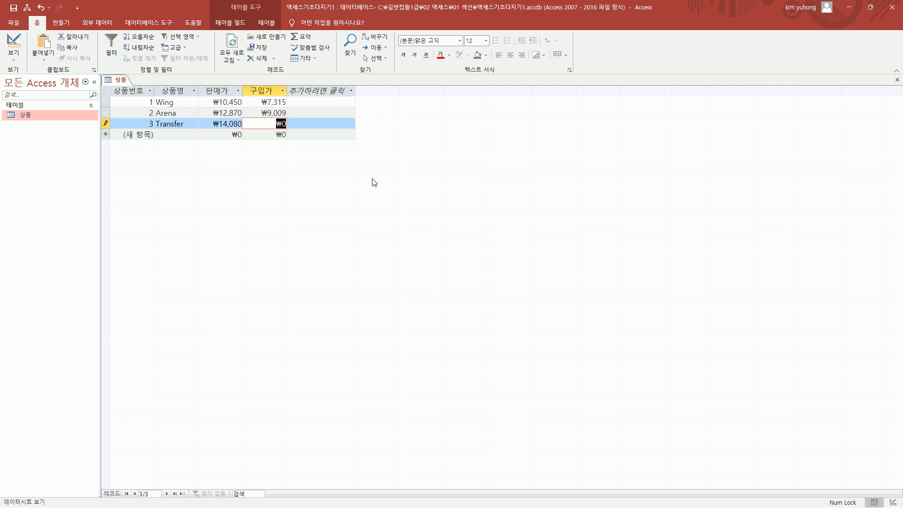
{"action": "type", "text": "9856"}
{"action": "key", "text": "Tab"}
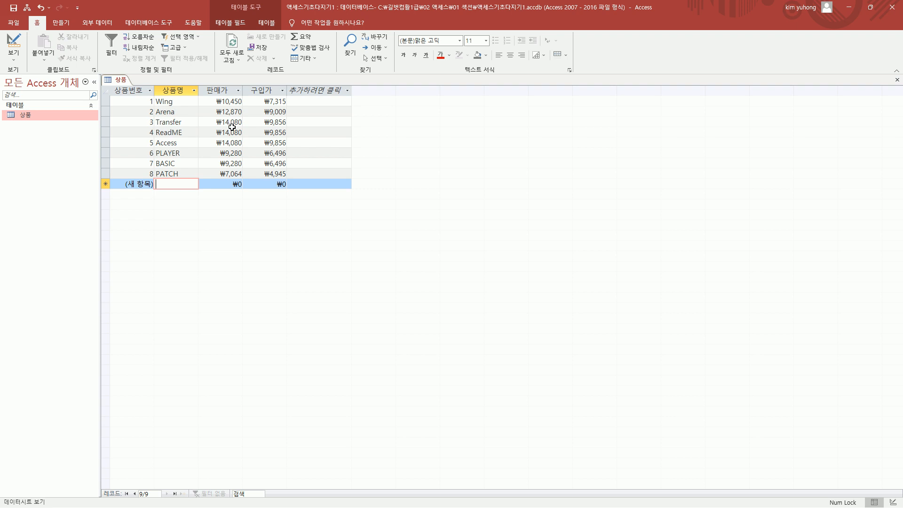
Enter 러 as the ninth record's 상품명 and display the field properties of 상품명 in design view.
{"action": "type", "text": "러"}
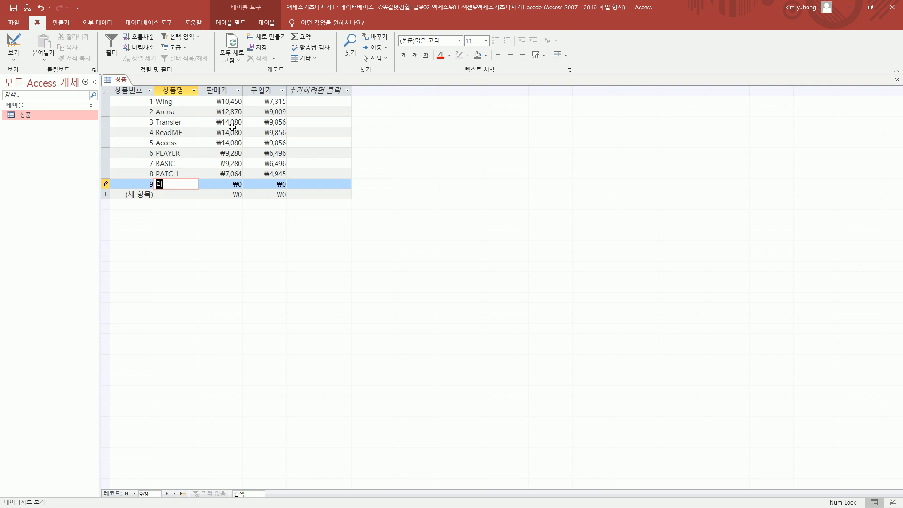
{"action": "right_click", "coordinate": [125, 81]}
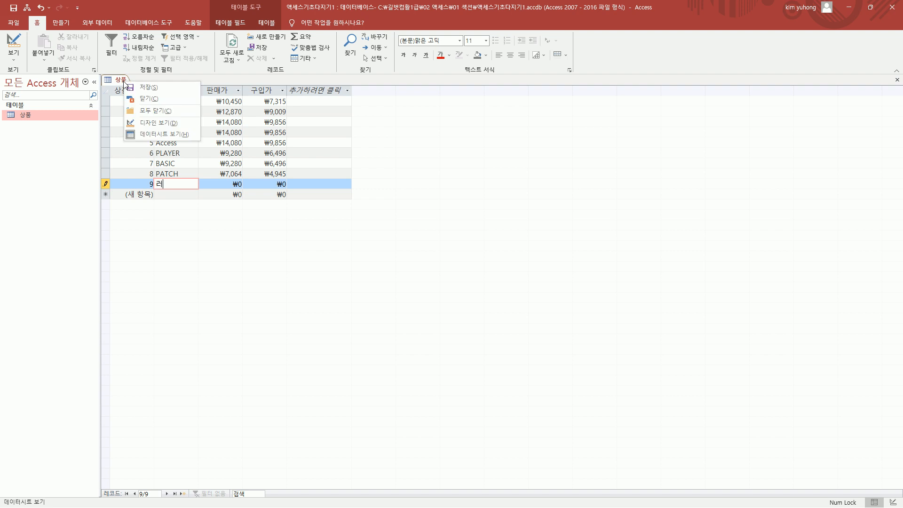
{"action": "left_click", "coordinate": [166, 124]}
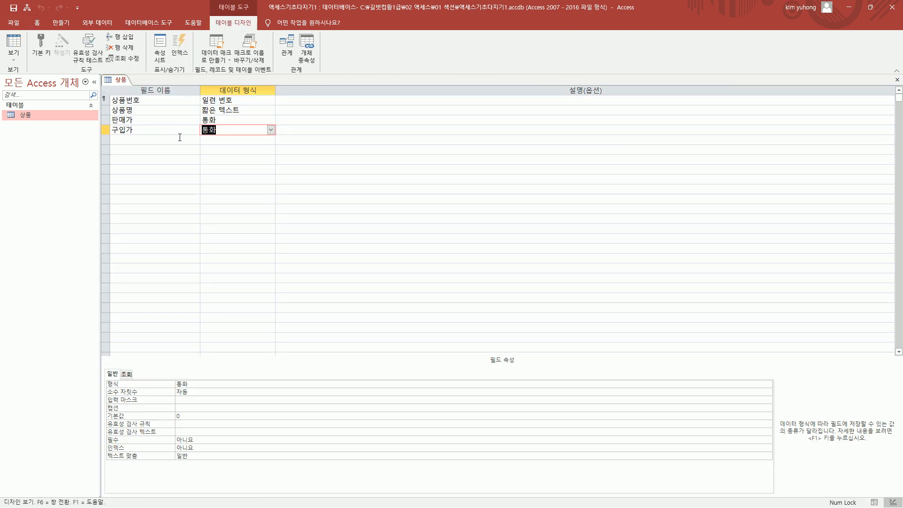
{"action": "left_click", "coordinate": [145, 110]}
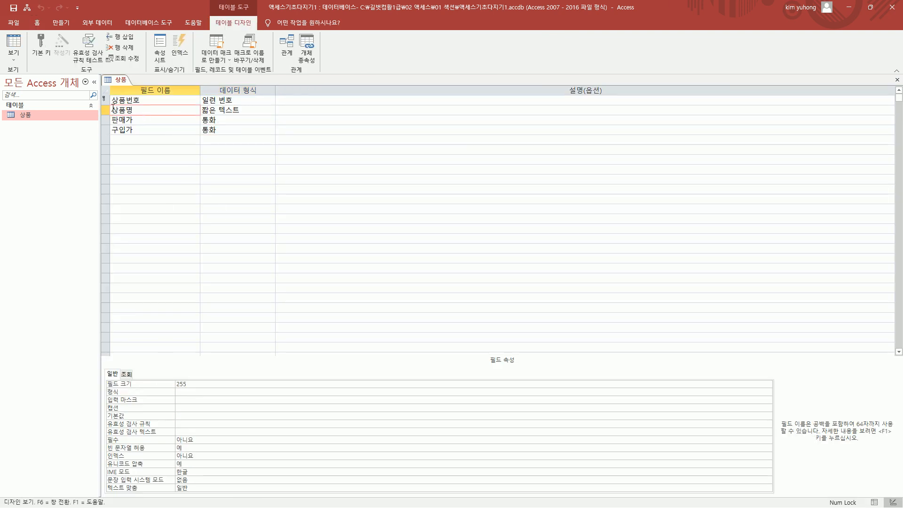
{"action": "left_click_drag", "start_coordinate": [109, 105], "coordinate": [190, 114]}
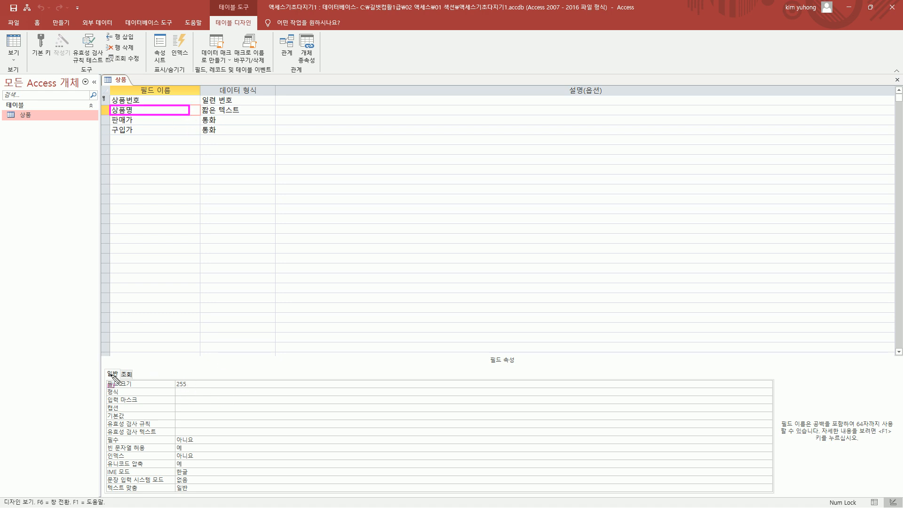
{"action": "mouse_move", "coordinate": [102, 367]}
{"action": "left_mouse_down"}
{"action": "mouse_move", "coordinate": [203, 494]}
{"action": "mouse_move", "coordinate": [220, 496]}
{"action": "left_mouse_up"}
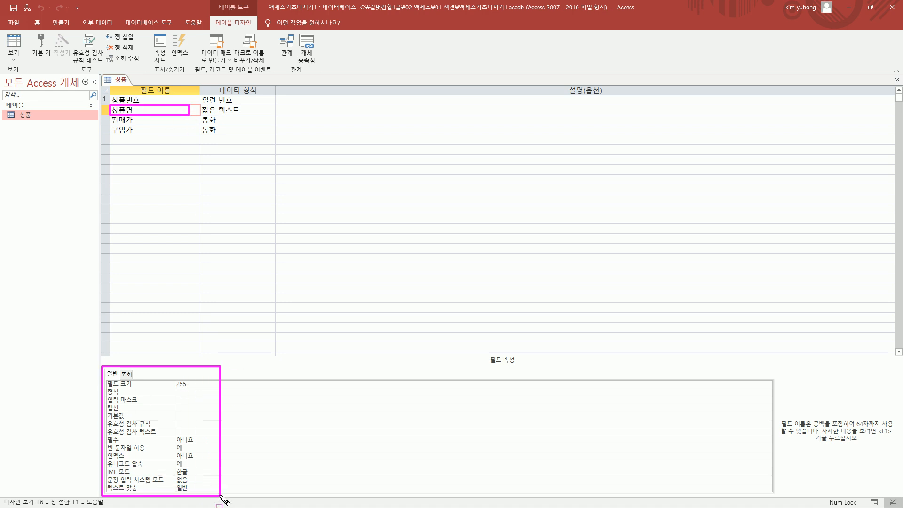
{"action": "mouse_move", "coordinate": [103, 476]}
{"action": "left_mouse_down"}
{"action": "mouse_move", "coordinate": [197, 481]}
{"action": "mouse_move", "coordinate": [205, 467]}
{"action": "left_mouse_up"}
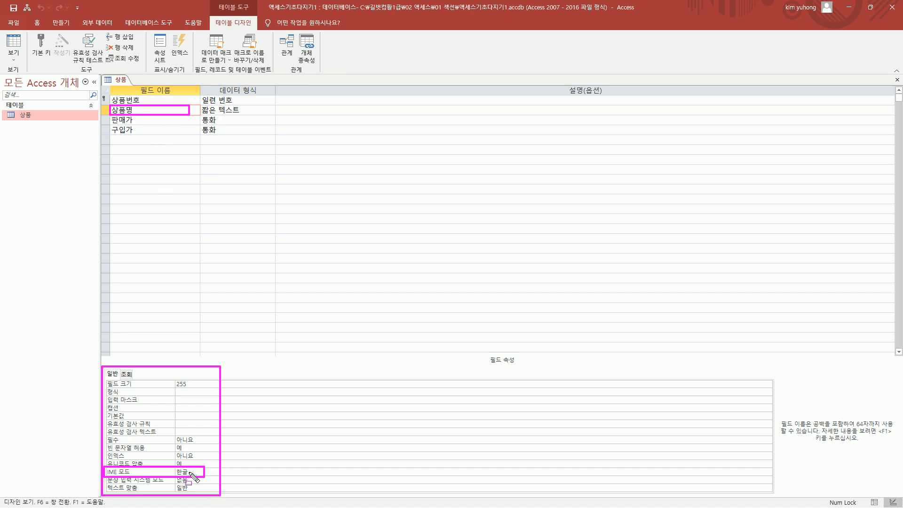
Set the IME 모드 property of 상품명 to 영숫자 반자 and return to datasheet view, saving the table.
{"action": "left_click", "coordinate": [324, 472]}
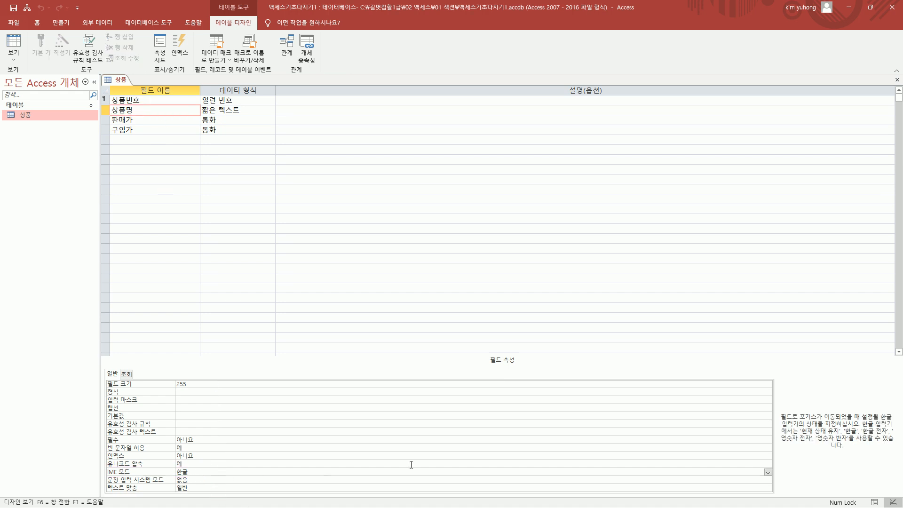
{"action": "left_click", "coordinate": [767, 472]}
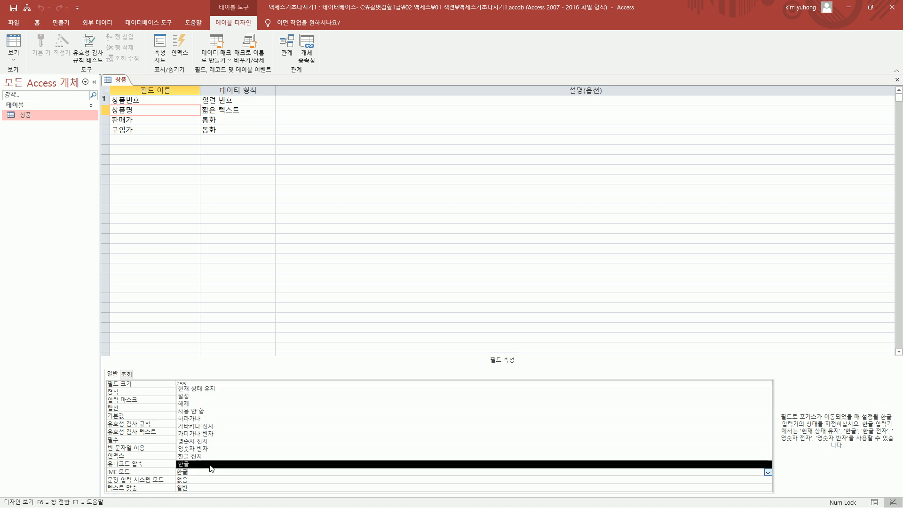
{"action": "left_click", "coordinate": [688, 449]}
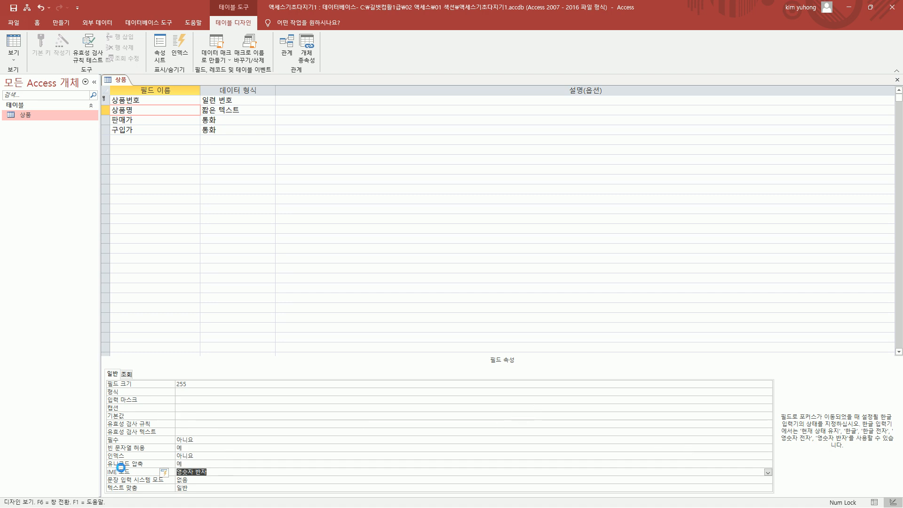
{"action": "left_click_drag", "start_coordinate": [103, 464], "coordinate": [222, 477]}
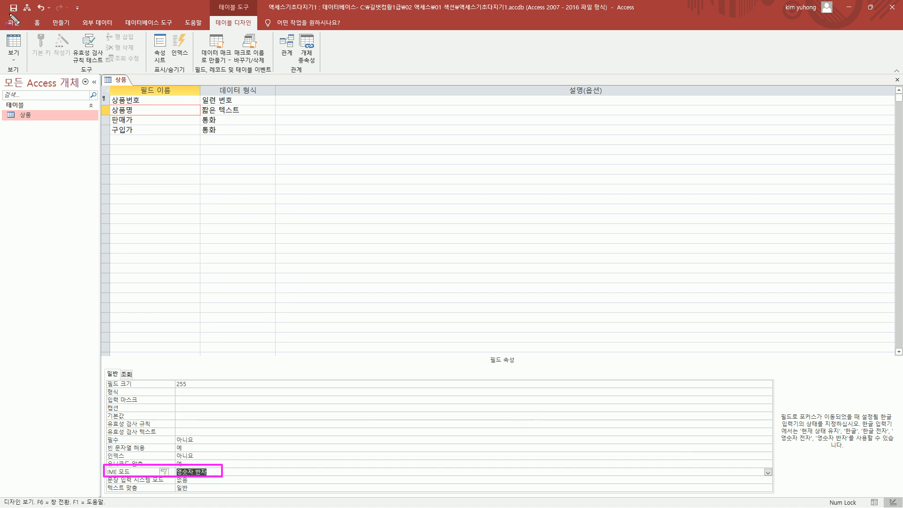
{"action": "left_click_drag", "start_coordinate": [106, 104], "coordinate": [142, 115]}
{"action": "key", "text": "Escape"}
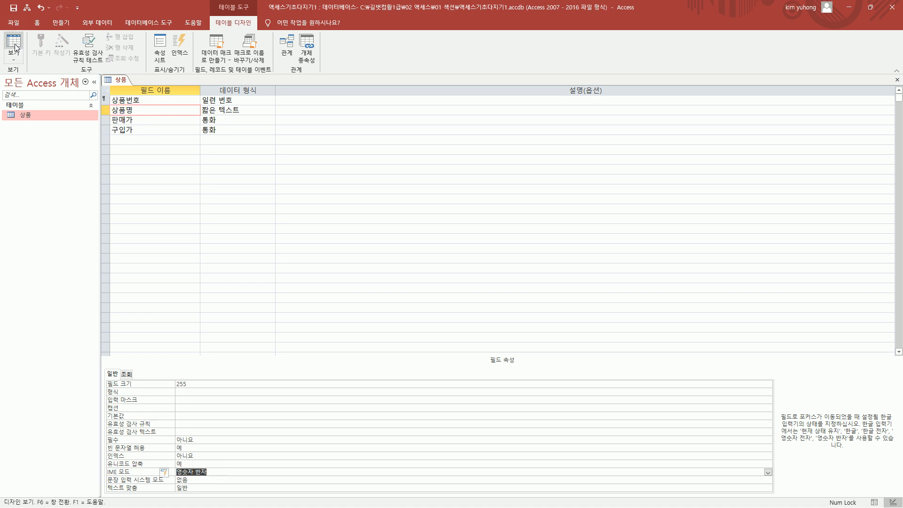
{"action": "left_click", "coordinate": [15, 59]}
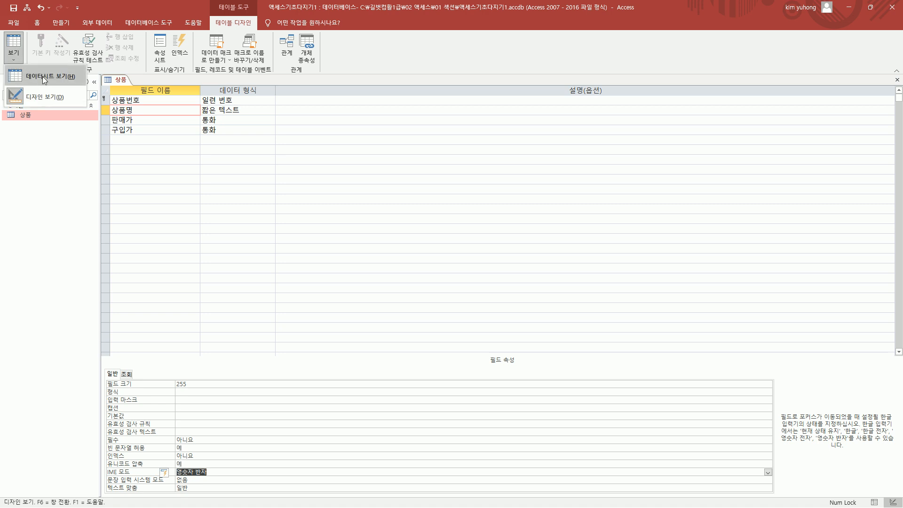
{"action": "left_click", "coordinate": [43, 77]}
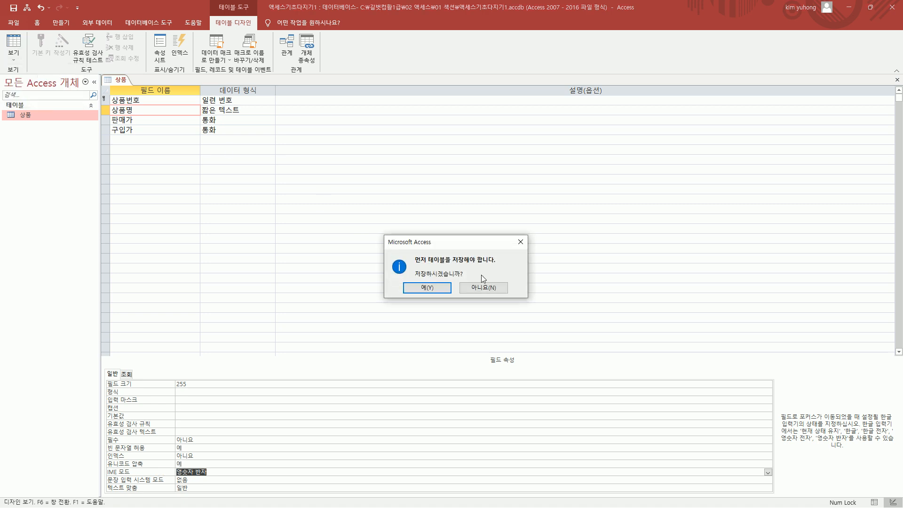
{"action": "left_click", "coordinate": [427, 288]}
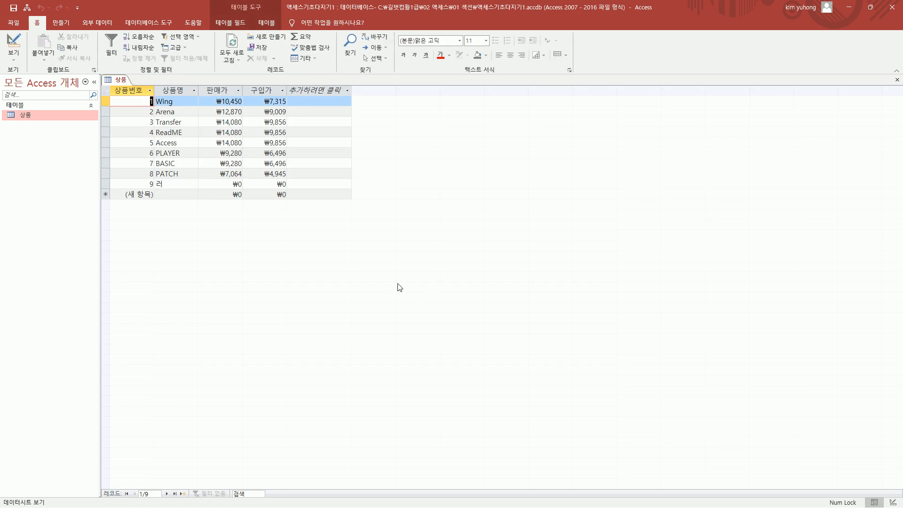
Replace the ninth record's 상품명 with FLASH and enter 판매가 8700 and 구입가 6090.
{"action": "left_click", "coordinate": [176, 184]}
{"action": "key", "text": "BackSpace"}
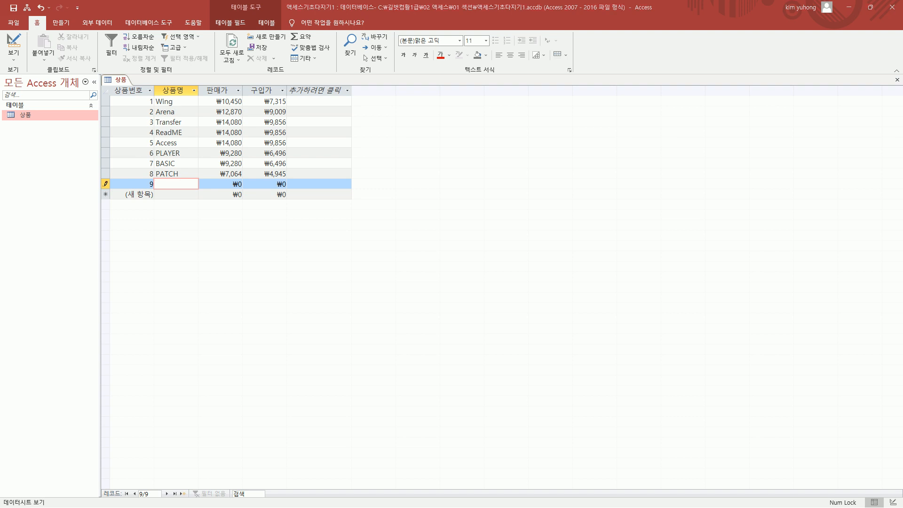
{"action": "key", "text": "Caps_Lock"}
{"action": "type", "text": "FLA"}
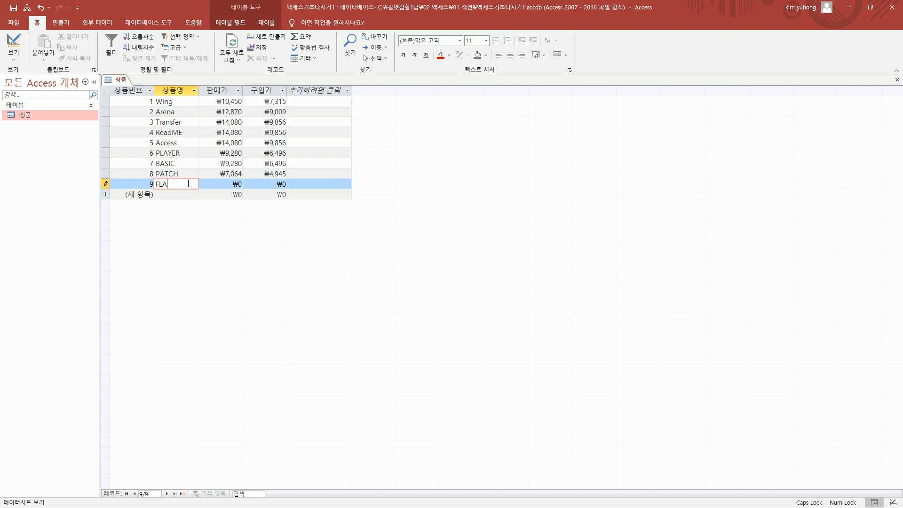
{"action": "type", "text": "SH"}
{"action": "key", "text": "Tab"}
{"action": "type", "text": "8700"}
{"action": "key", "text": "Tab"}
{"action": "type", "text": "60"}
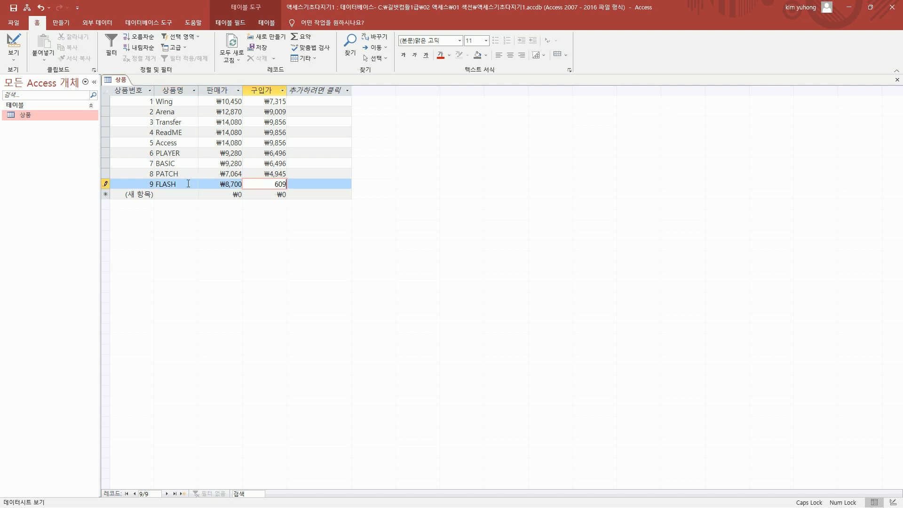
{"action": "key", "text": "Down"}
{"action": "key", "text": "Left"}
{"action": "key", "text": "Left"}
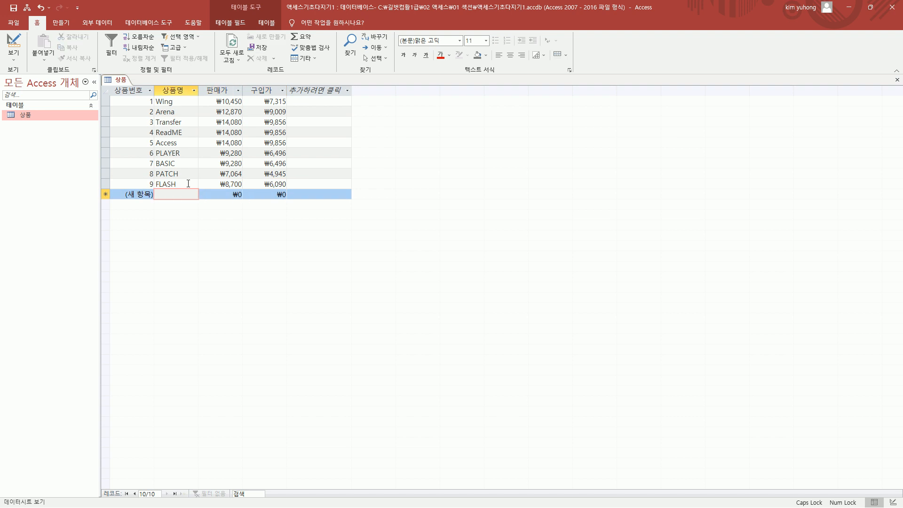
Enter the tenth record with 상품명 TEMPO, 판매가 8700 and 구입가 6090.
{"action": "type", "text": "TEM"}
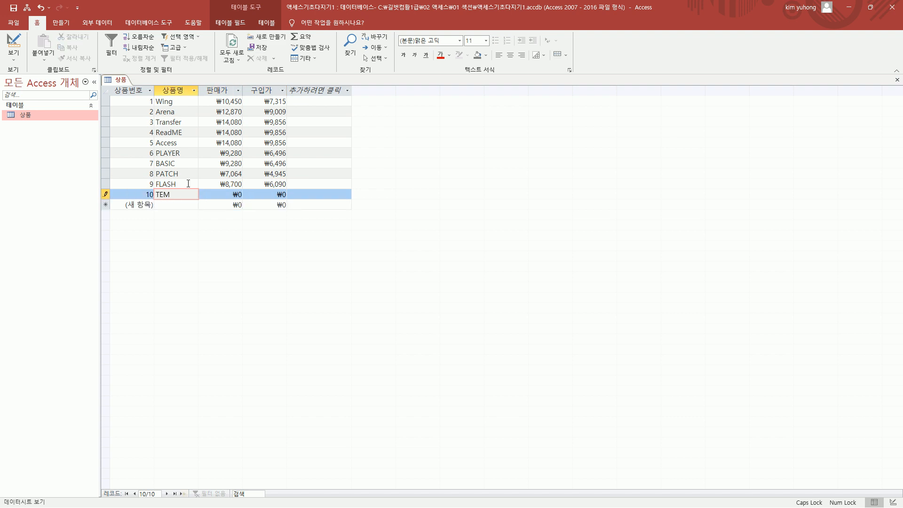
{"action": "key", "text": "Tab"}
{"action": "type", "text": "8700"}
{"action": "key", "text": "Tab"}
{"action": "type", "text": "609"}
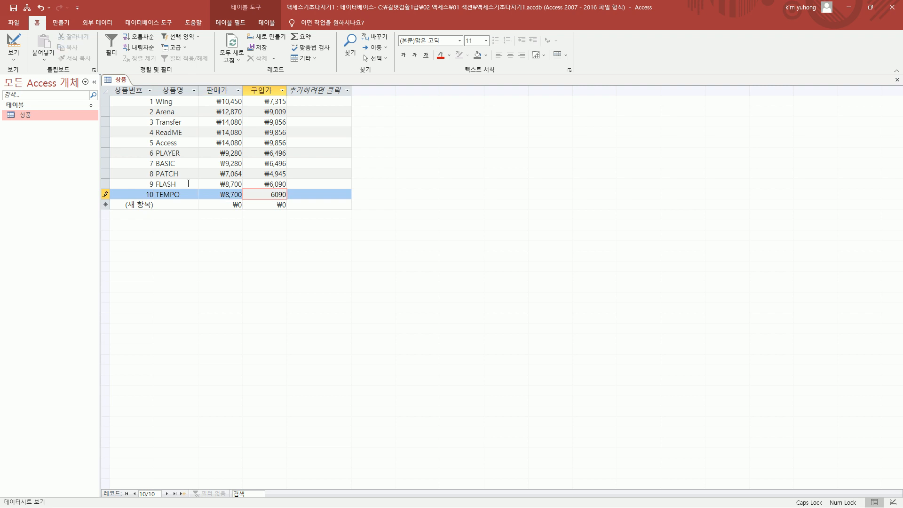
{"action": "key", "text": "Up"}
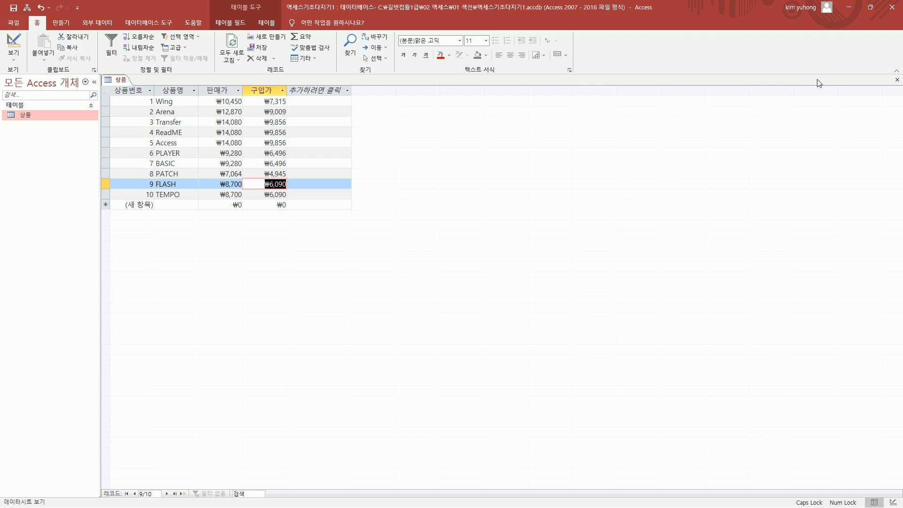
Close the 상품 table, reopen it to check the stored records and close it again.
{"action": "left_click", "coordinate": [897, 79]}
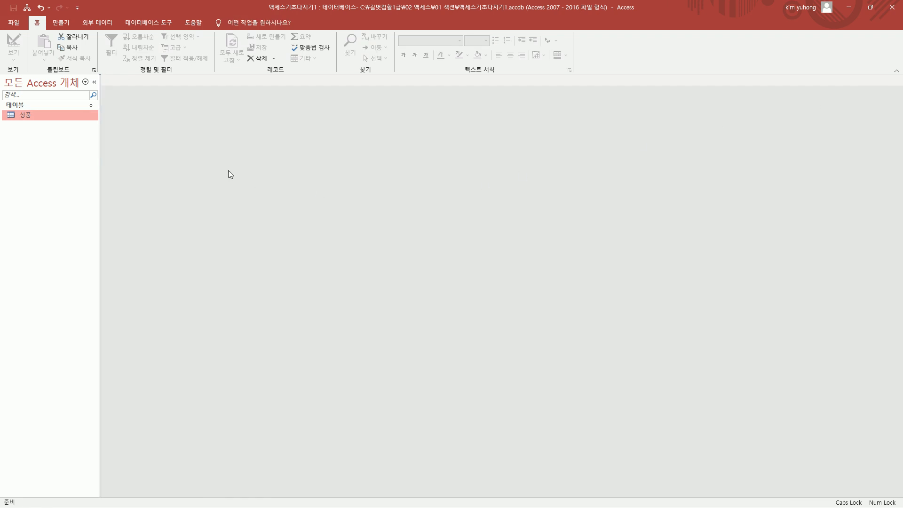
{"action": "double_click", "coordinate": [24, 114]}
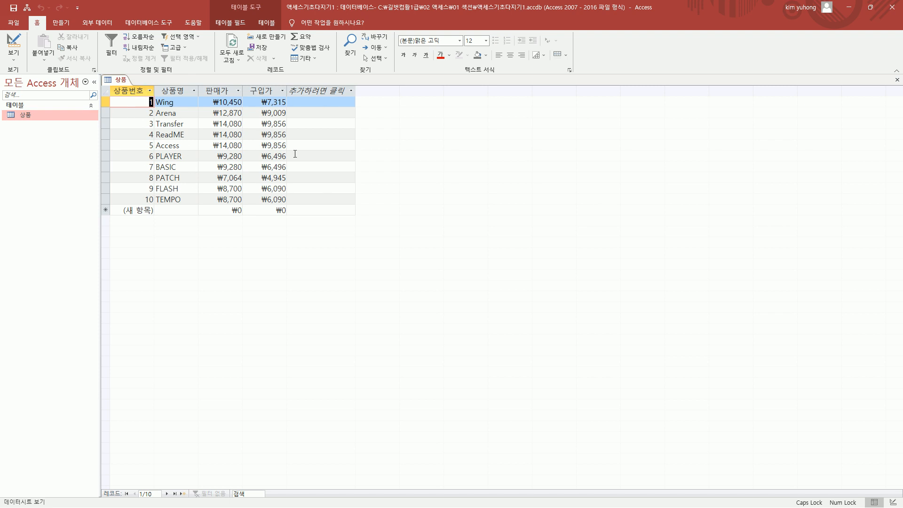
{"action": "left_click", "coordinate": [898, 79]}
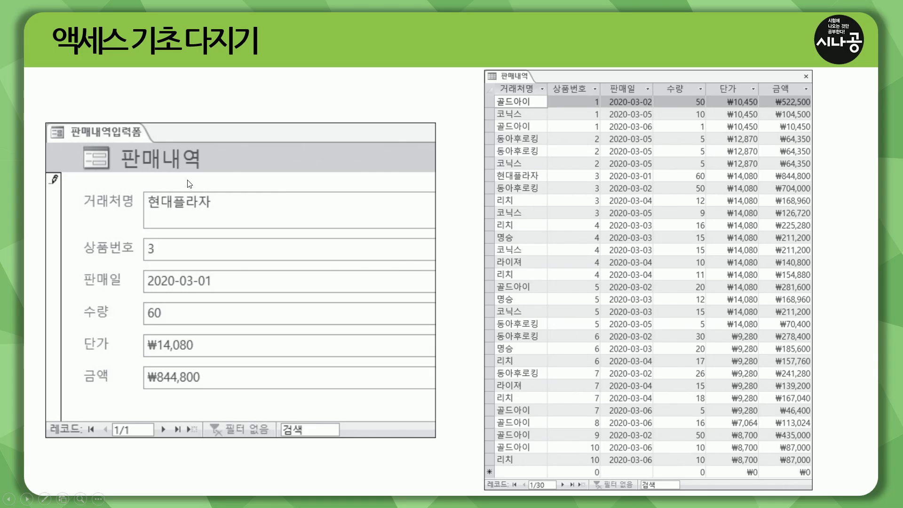
{"action": "mouse_move", "coordinate": [485, 68]}
{"action": "left_mouse_down"}
{"action": "mouse_move", "coordinate": [535, 81]}
{"action": "mouse_move", "coordinate": [626, 373]}
{"action": "mouse_move", "coordinate": [775, 463]}
{"action": "mouse_move", "coordinate": [812, 467]}
{"action": "left_mouse_up"}
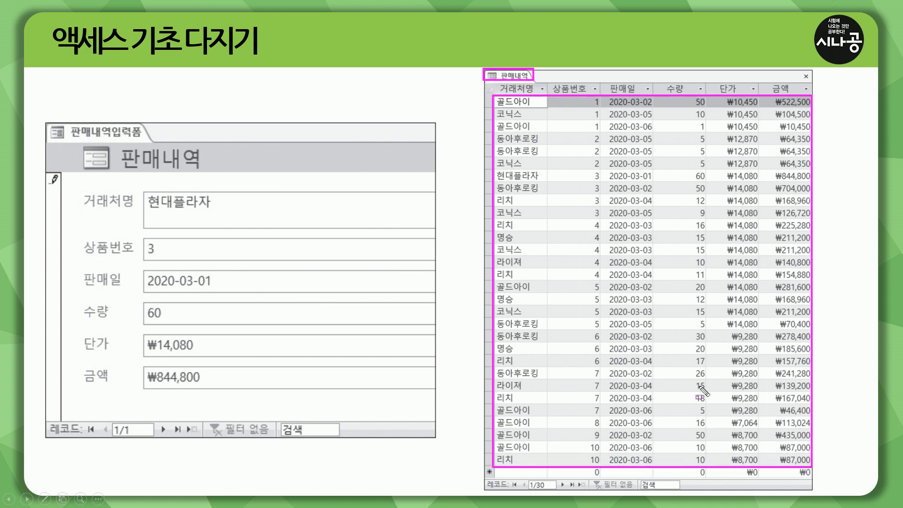
{"action": "mouse_move", "coordinate": [41, 118]}
{"action": "left_mouse_down"}
{"action": "mouse_move", "coordinate": [71, 289]}
{"action": "mouse_move", "coordinate": [410, 415]}
{"action": "mouse_move", "coordinate": [442, 445]}
{"action": "left_mouse_up"}
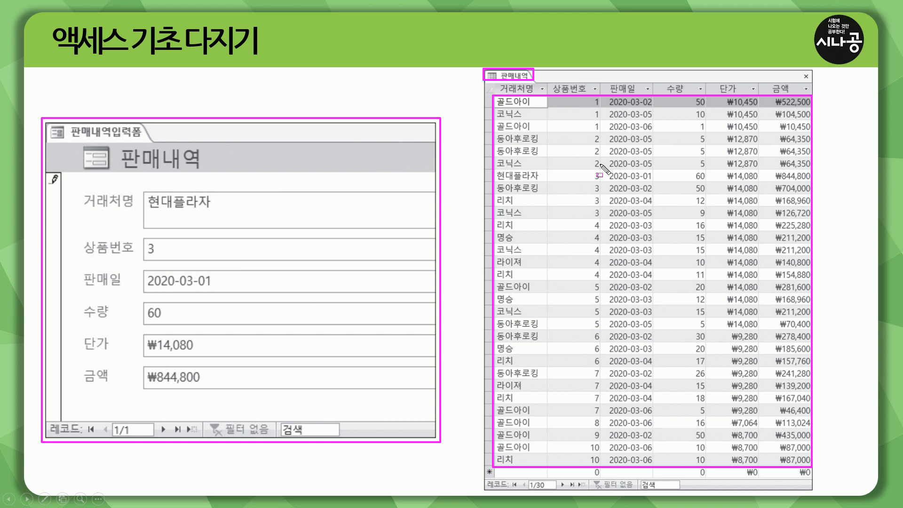
{"action": "key", "text": "e"}
{"action": "mouse_move", "coordinate": [489, 68]}
{"action": "left_mouse_down"}
{"action": "mouse_move", "coordinate": [505, 81]}
{"action": "mouse_move", "coordinate": [545, 82]}
{"action": "left_mouse_up"}
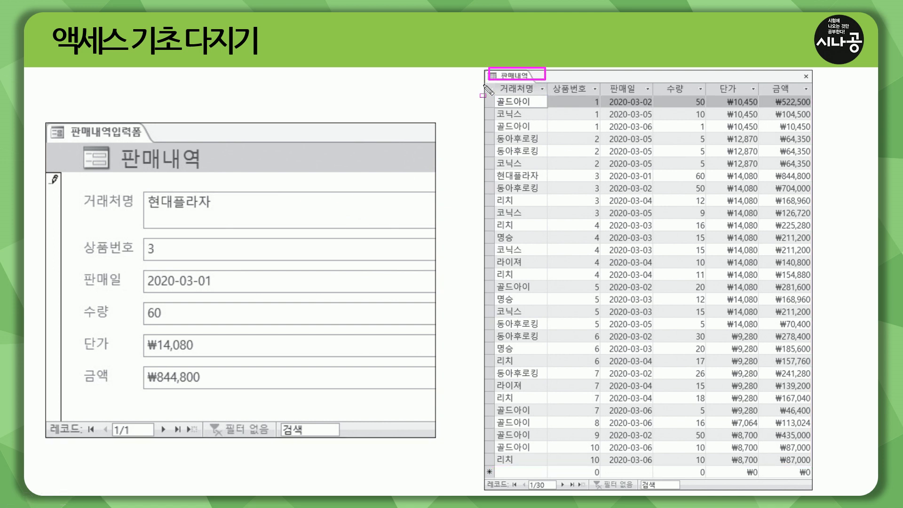
{"action": "mouse_move", "coordinate": [481, 82]}
{"action": "left_mouse_down"}
{"action": "mouse_move", "coordinate": [554, 94]}
{"action": "mouse_move", "coordinate": [821, 97]}
{"action": "left_mouse_up"}
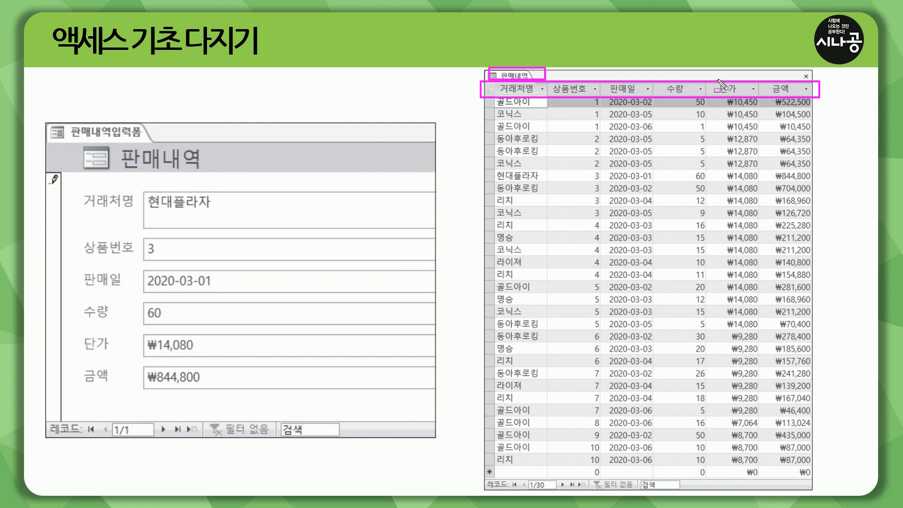
{"action": "mouse_move", "coordinate": [718, 75]}
{"action": "left_mouse_down"}
{"action": "mouse_move", "coordinate": [731, 102]}
{"action": "mouse_move", "coordinate": [834, 103]}
{"action": "left_mouse_up"}
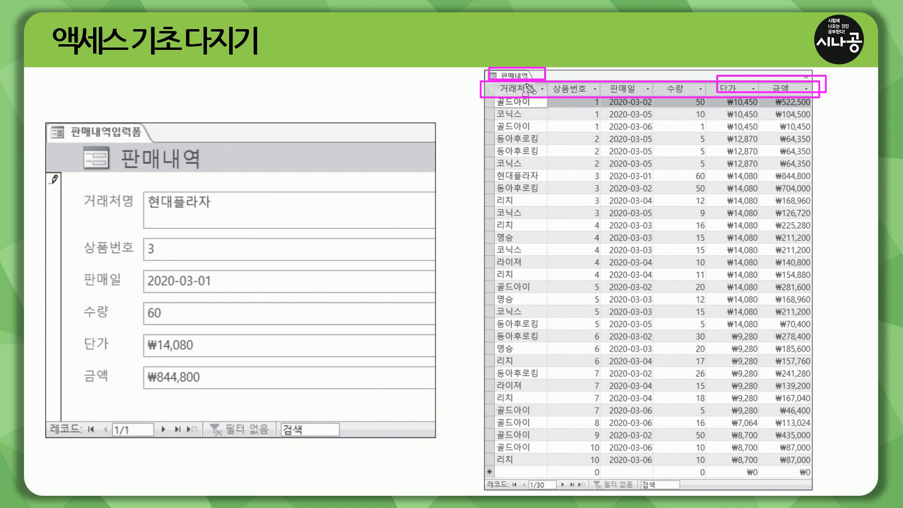
{"action": "key", "text": "Escape"}
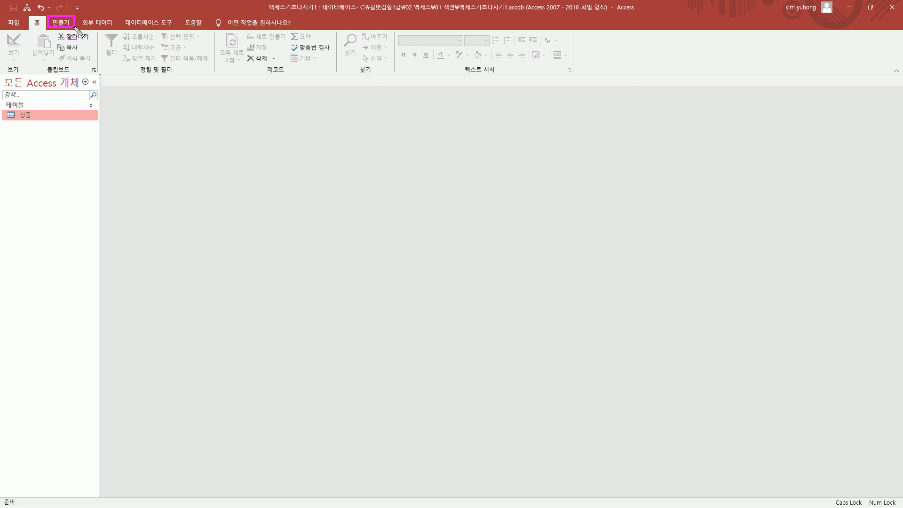
Create a new blank table in design view.
{"action": "left_click", "coordinate": [62, 24]}
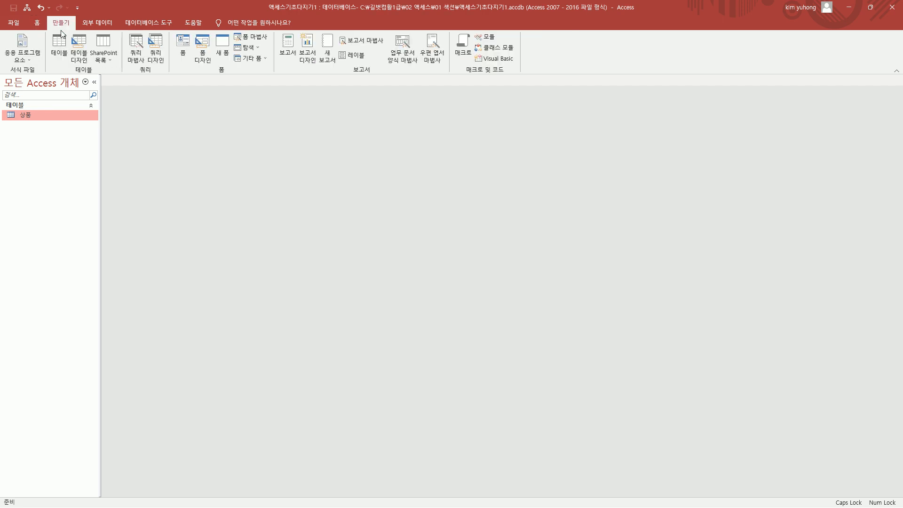
{"action": "key", "text": "ctrl+shift+d"}
{"action": "mouse_move", "coordinate": [71, 75]}
{"action": "left_mouse_down"}
{"action": "mouse_move", "coordinate": [108, 66]}
{"action": "mouse_move", "coordinate": [97, 66]}
{"action": "left_mouse_up"}
{"action": "left_click_drag", "start_coordinate": [70, 32], "coordinate": [89, 66]}
{"action": "key", "text": "Escape"}
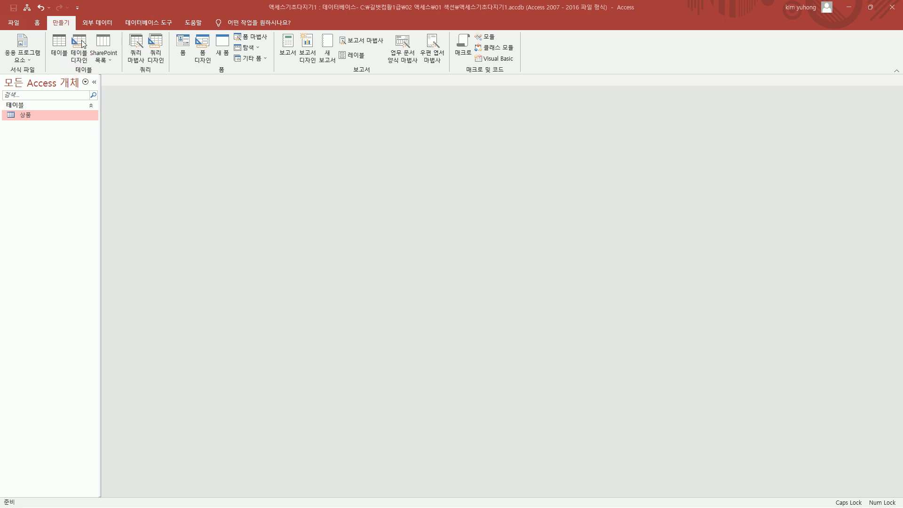
{"action": "left_click", "coordinate": [81, 43]}
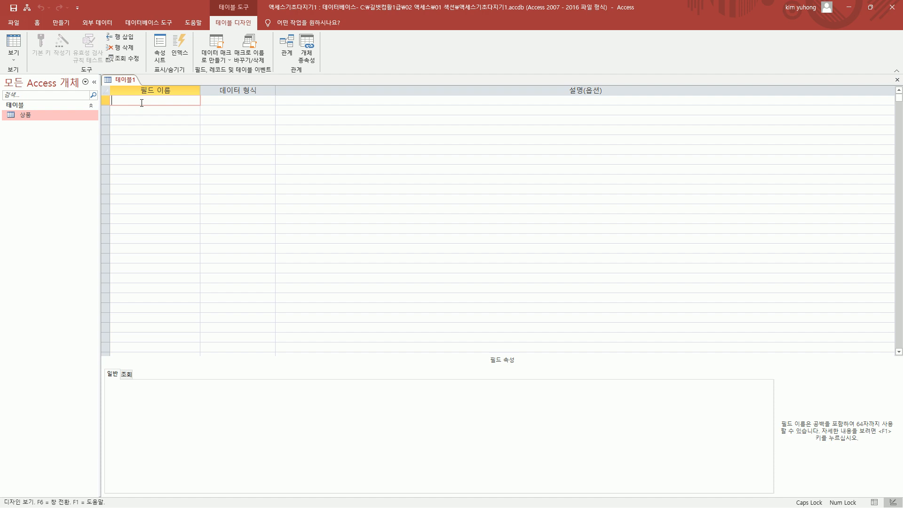
Add the field 거래처명 with data type 짧은 텍스트 and the field 상품번호 with data type 숫자.
{"action": "type", "text": "거래처명"}
{"action": "key", "text": "Return"}
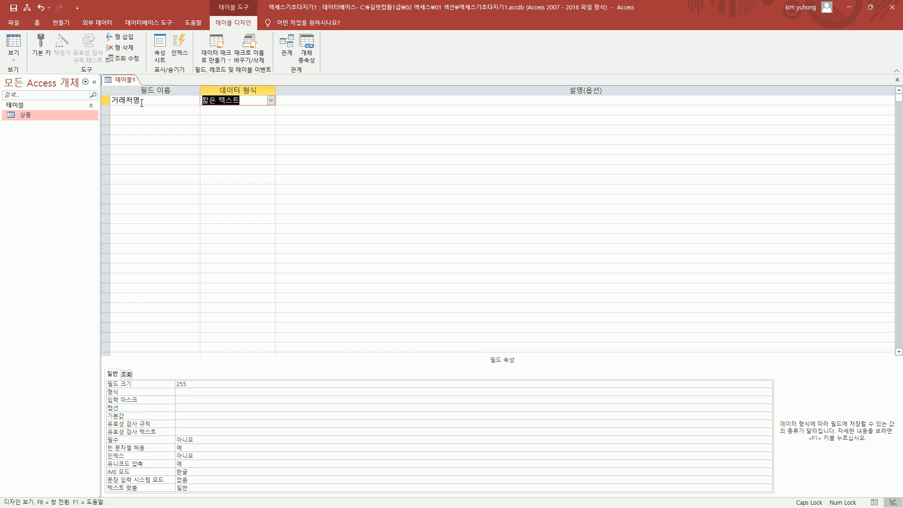
{"action": "key", "text": "Return"}
{"action": "key", "text": "Return"}
{"action": "type", "text": "상품"}
{"action": "type", "text": "호"}
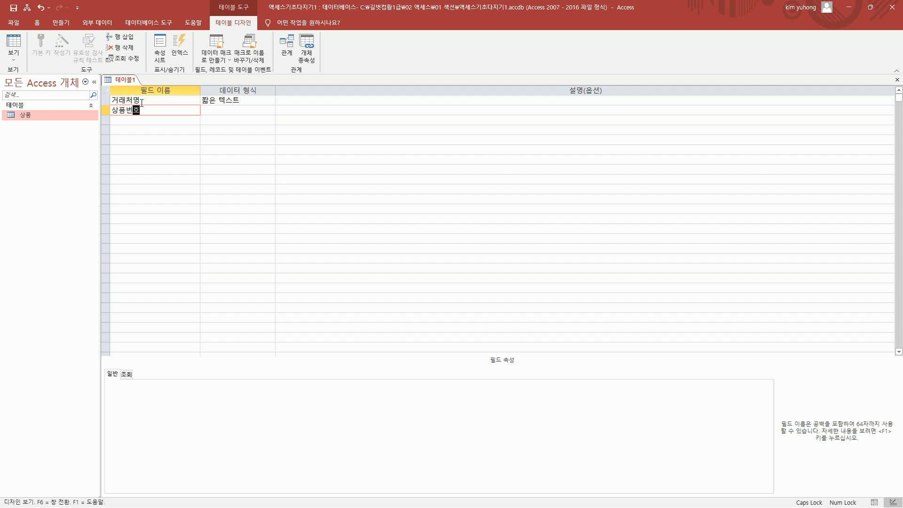
{"action": "key", "text": "Tab"}
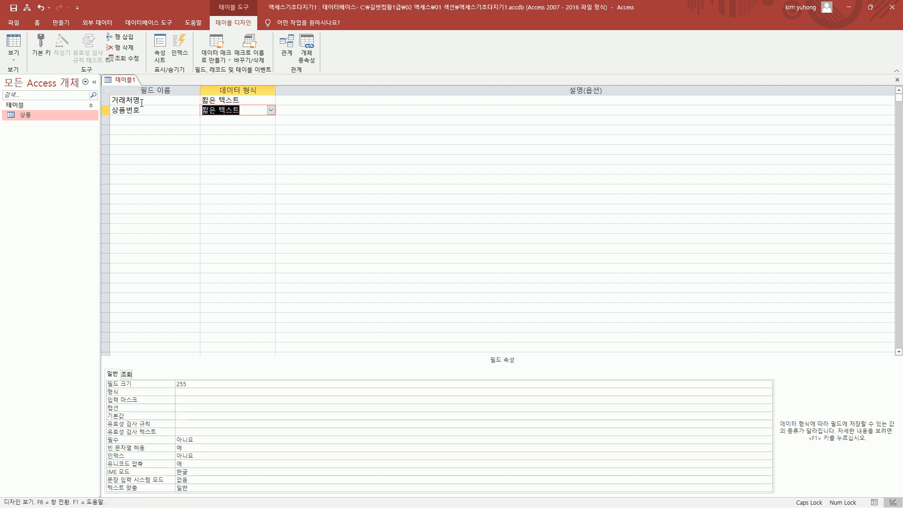
{"action": "left_click", "coordinate": [270, 110]}
{"action": "left_click", "coordinate": [221, 135]}
Add a third field named 판매일 with the data type 날짜/시간.
{"action": "left_click", "coordinate": [132, 120]}
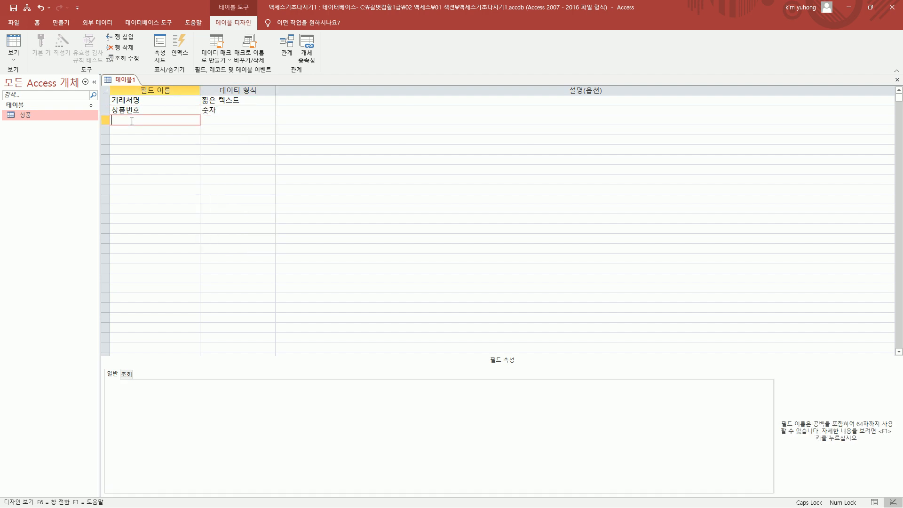
{"action": "type", "text": "판매액"}
{"action": "key", "text": "Tab"}
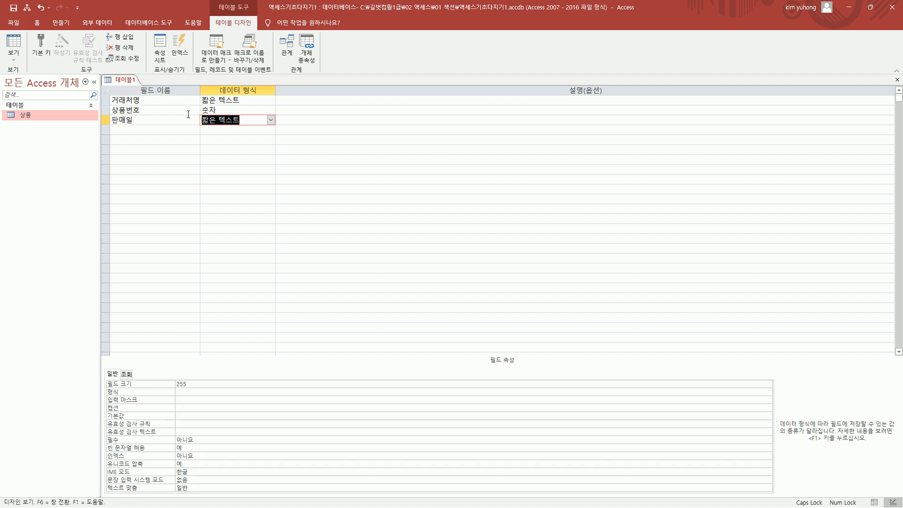
{"action": "left_click", "coordinate": [271, 120]}
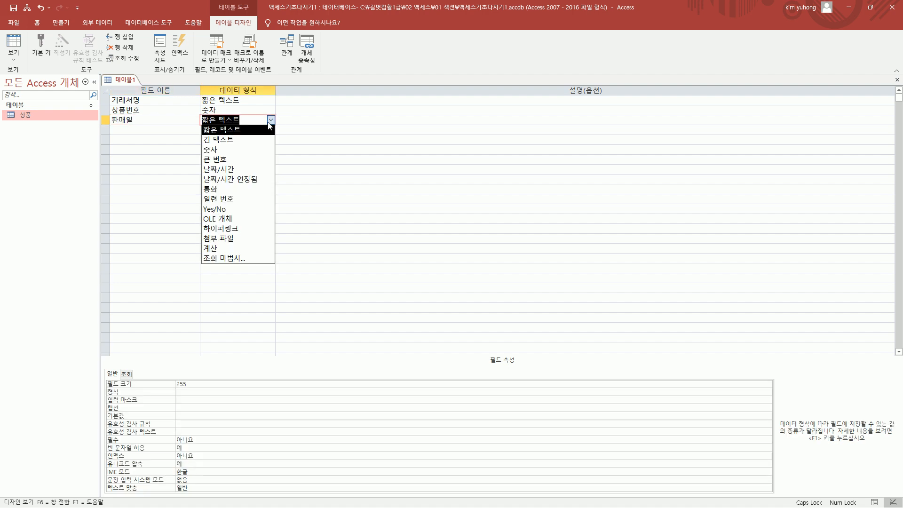
{"action": "left_click", "coordinate": [245, 170]}
Add a fourth field named 수량 with the data type 숫자.
{"action": "left_click", "coordinate": [145, 129]}
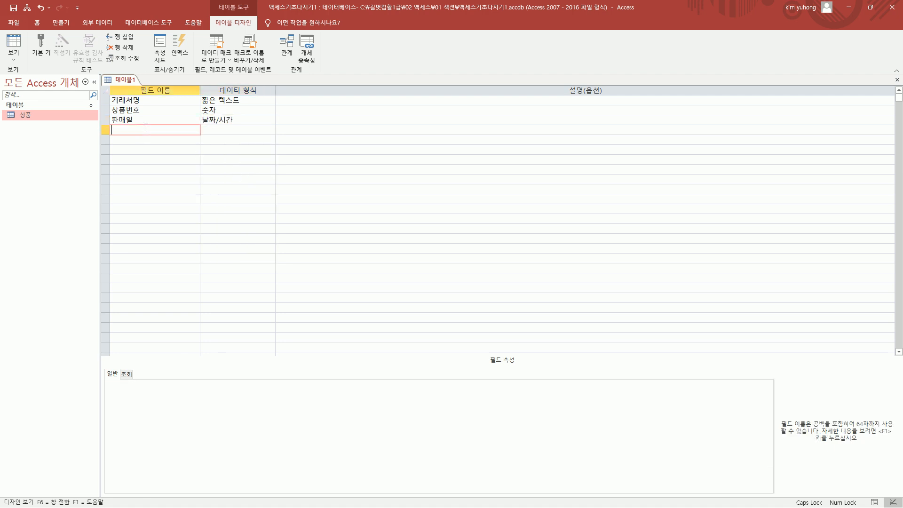
{"action": "type", "text": "수량"}
{"action": "key", "text": "Tab"}
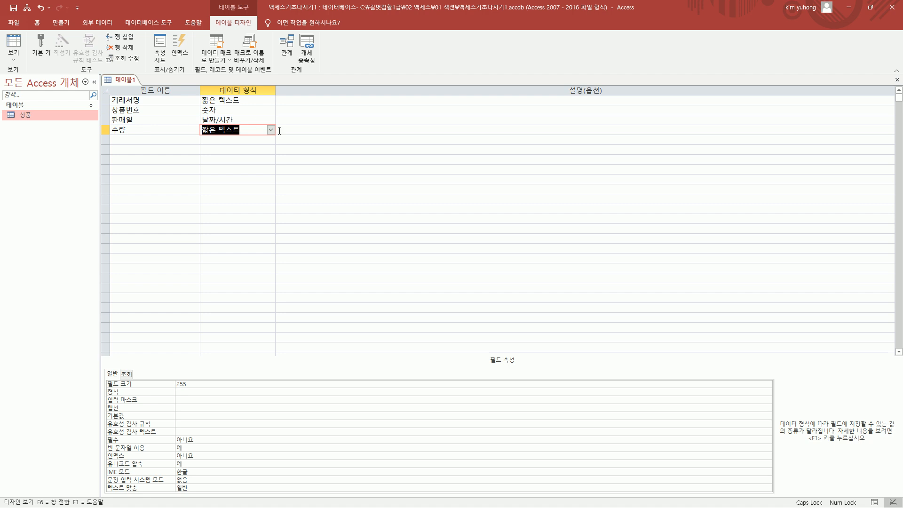
{"action": "left_click", "coordinate": [270, 129]}
{"action": "left_click", "coordinate": [259, 160]}
Add a fifth field named 단가 with the data type 통화.
{"action": "left_click", "coordinate": [139, 140]}
{"action": "type", "text": "ㄷ"}
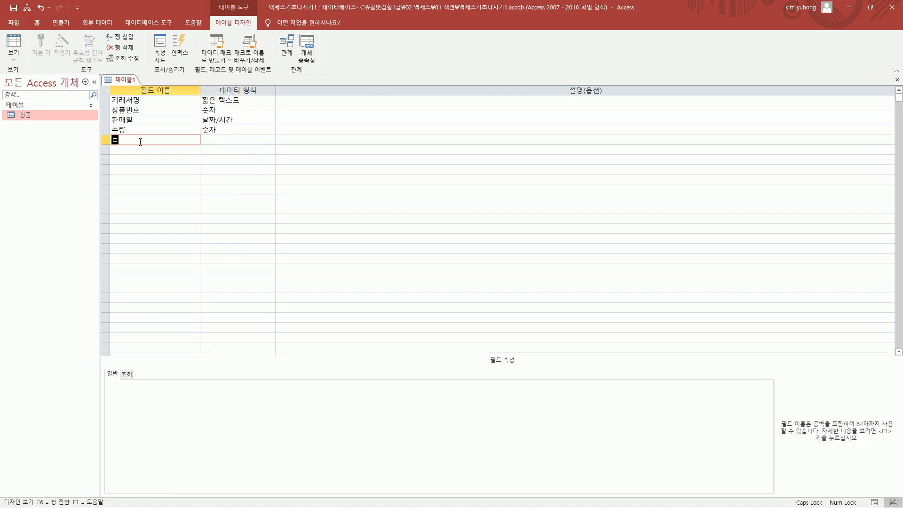
{"action": "type", "text": "가"}
{"action": "key", "text": "Return"}
{"action": "left_click", "coordinate": [270, 140]}
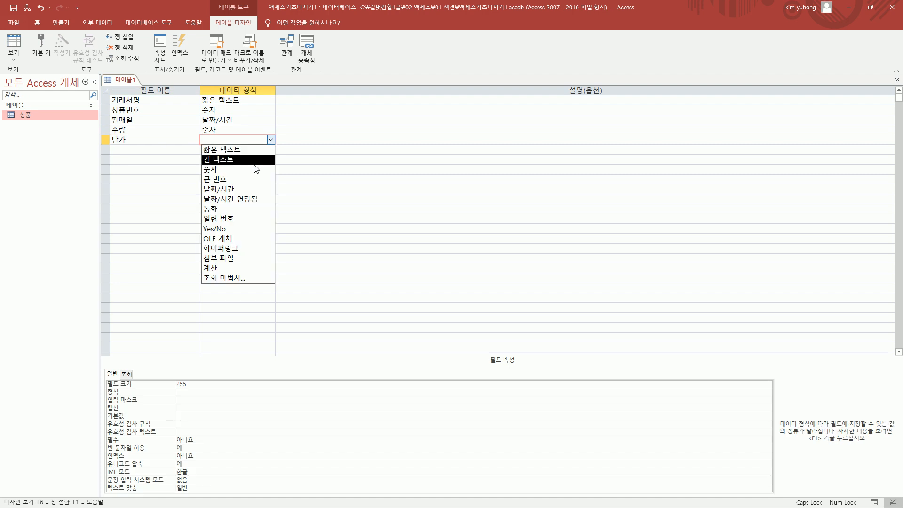
{"action": "left_click", "coordinate": [240, 209]}
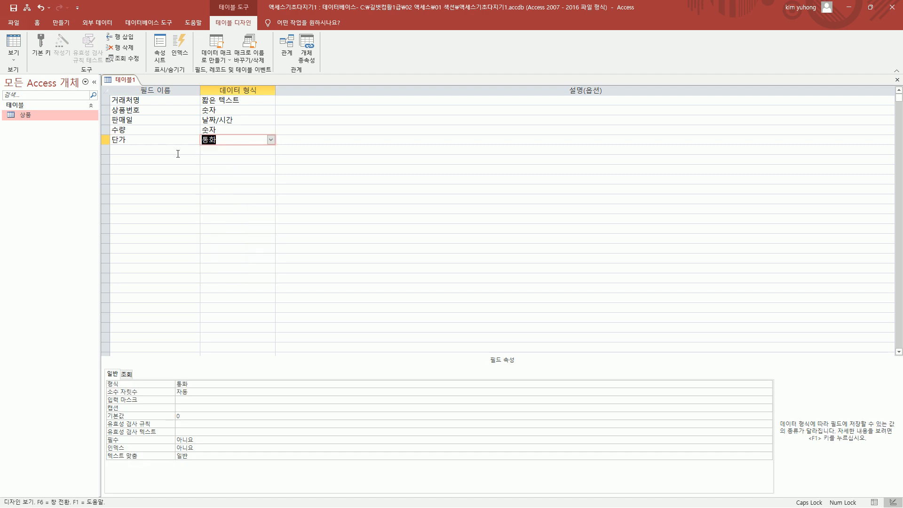
Add a sixth field named 금액 with the data type 통화.
{"action": "left_click", "coordinate": [181, 154]}
{"action": "type", "text": "금액"}
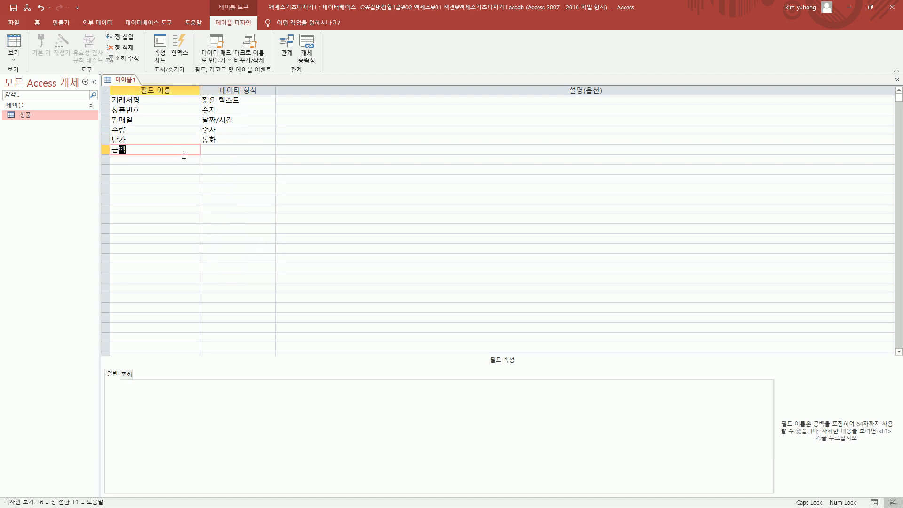
{"action": "left_click", "coordinate": [218, 154]}
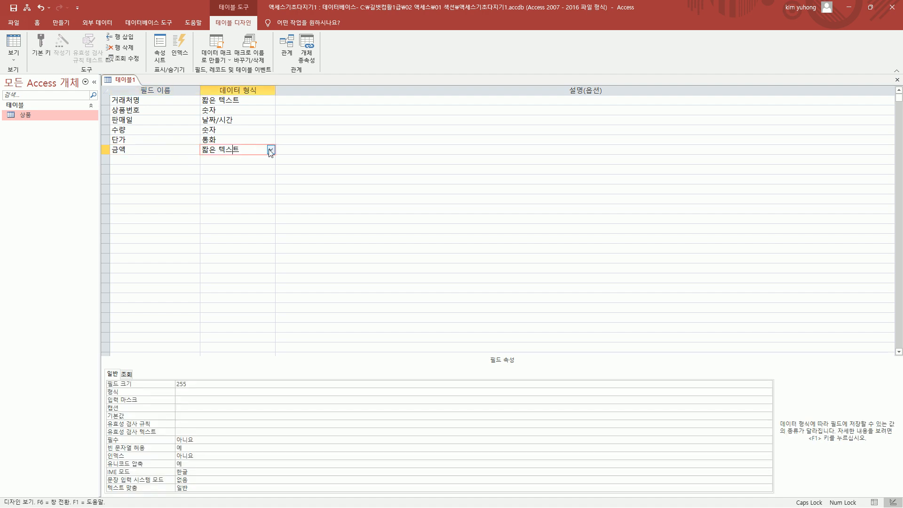
{"action": "left_click", "coordinate": [271, 149]}
{"action": "left_click", "coordinate": [249, 219]}
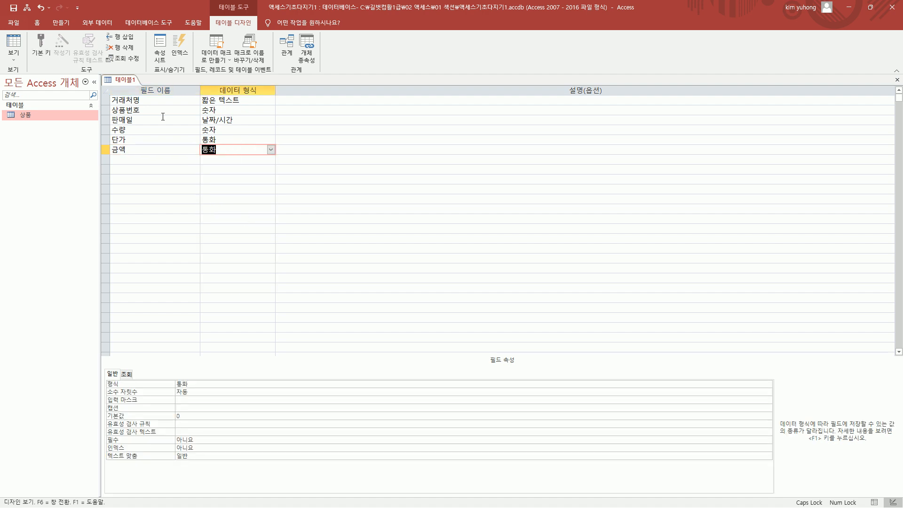
{"action": "mouse_move", "coordinate": [107, 90]}
{"action": "left_mouse_down"}
{"action": "mouse_move", "coordinate": [123, 134]}
{"action": "mouse_move", "coordinate": [150, 166]}
{"action": "left_mouse_up"}
{"action": "mouse_move", "coordinate": [193, 94]}
{"action": "left_mouse_down"}
{"action": "mouse_move", "coordinate": [231, 167]}
{"action": "mouse_move", "coordinate": [257, 162]}
{"action": "left_mouse_up"}
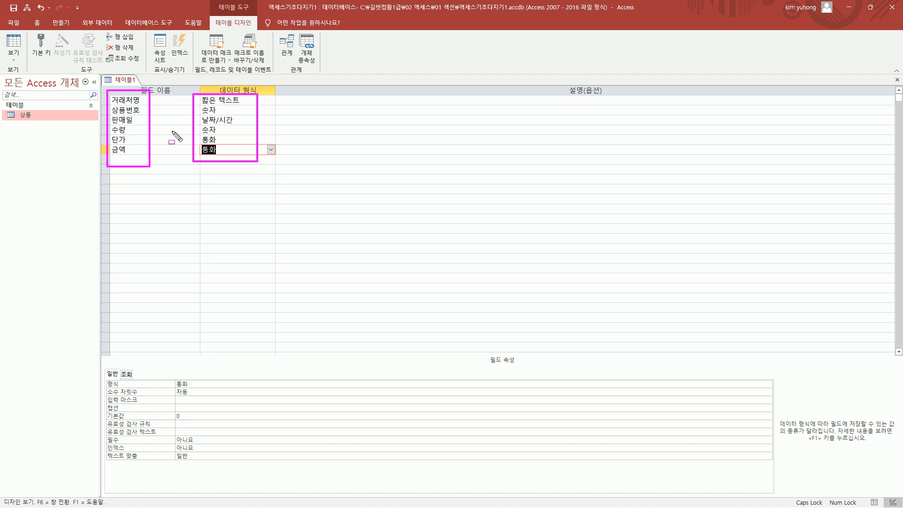
{"action": "key", "text": "Escape"}
Close the new table, saving it as 판매내역 without creating a primary key.
{"action": "left_click", "coordinate": [898, 82]}
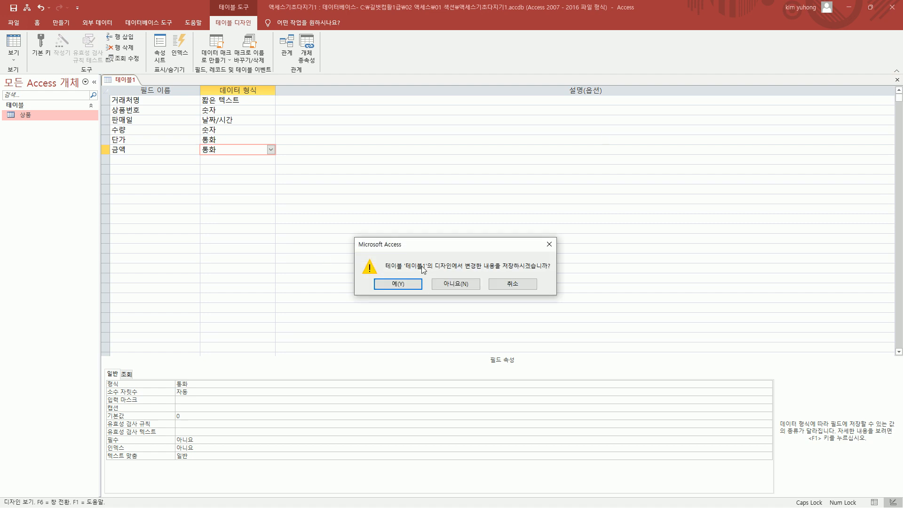
{"action": "left_click", "coordinate": [398, 284]}
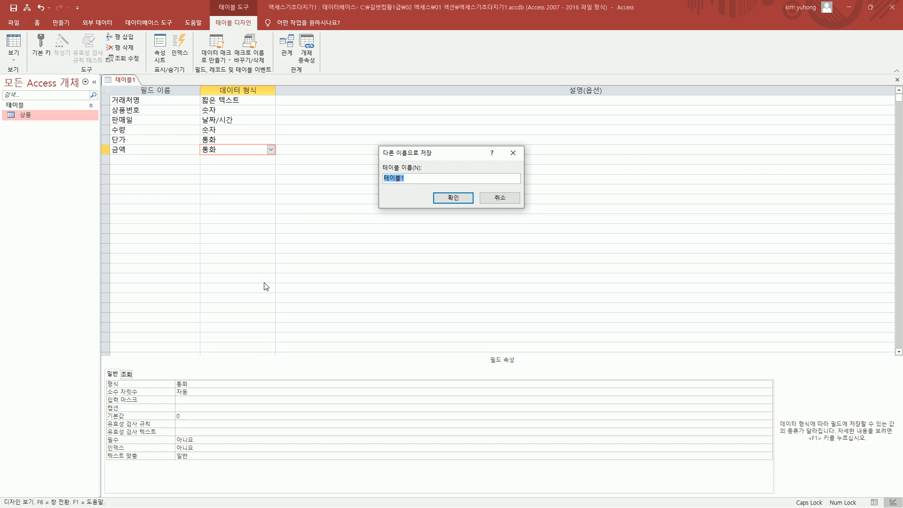
{"action": "type", "text": "판매내역"}
{"action": "left_click", "coordinate": [452, 198]}
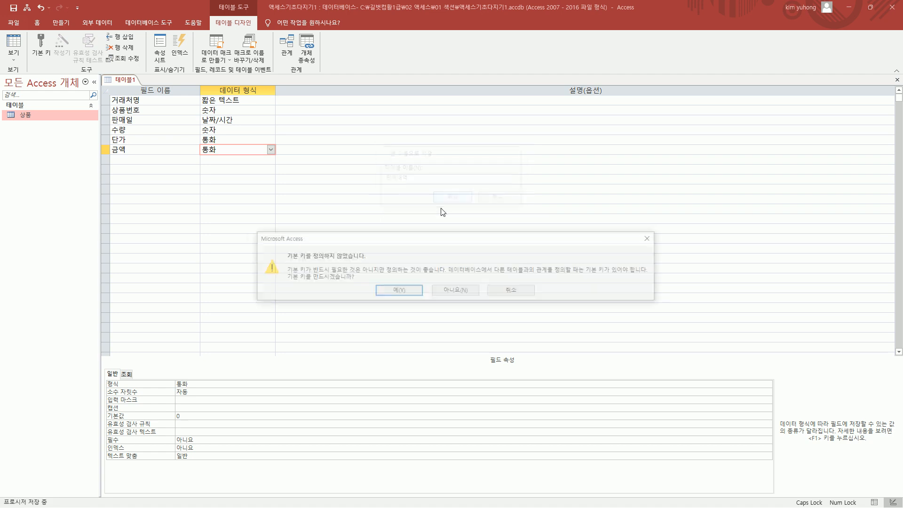
{"action": "left_click_drag", "start_coordinate": [281, 261], "coordinate": [371, 249]}
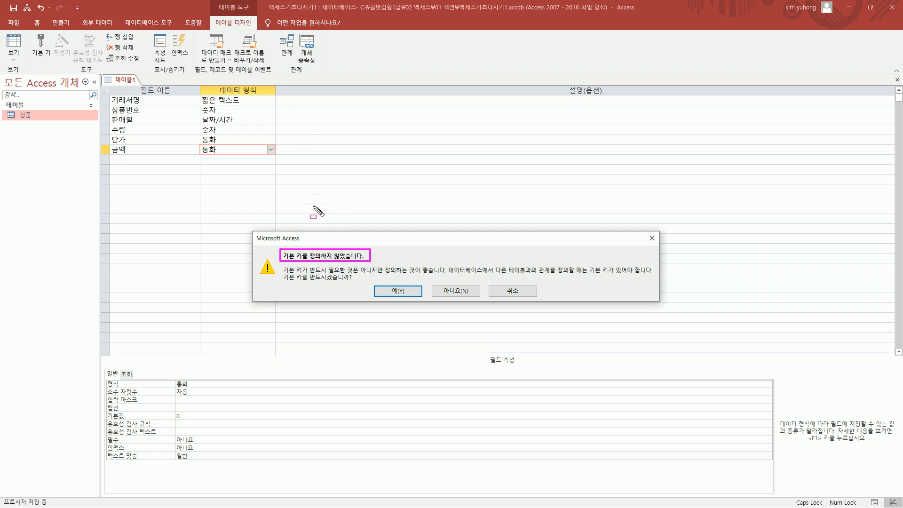
{"action": "left_click_drag", "start_coordinate": [438, 281], "coordinate": [469, 297]}
{"action": "key", "text": "Escape"}
{"action": "left_click", "coordinate": [460, 292]}
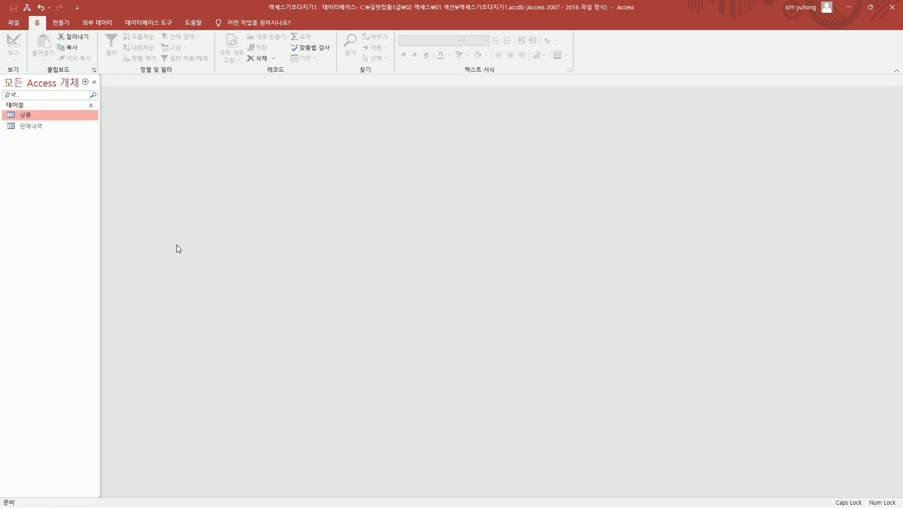
Open the 판매내역 table in datasheet view to examine its six fields and blank record row, and close it.
{"action": "key", "text": "ctrl+2"}
{"action": "left_click_drag", "start_coordinate": [4, 122], "coordinate": [51, 134]}
{"action": "key", "text": "Escape"}
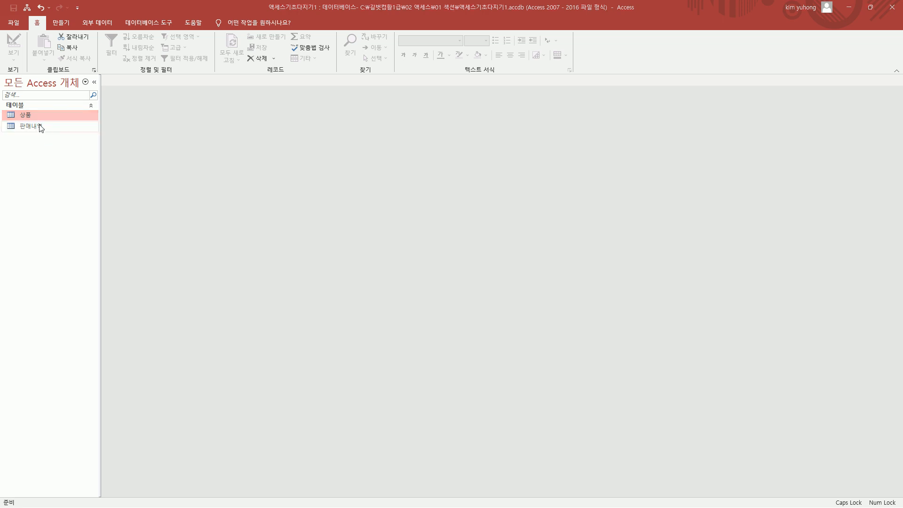
{"action": "double_click", "coordinate": [36, 126]}
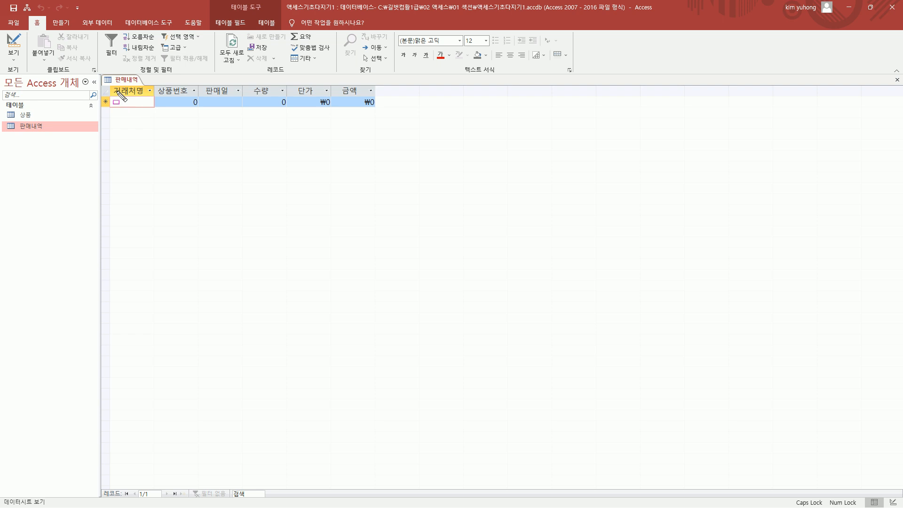
{"action": "key", "text": "ctrl+2"}
{"action": "left_click_drag", "start_coordinate": [110, 82], "coordinate": [376, 97]}
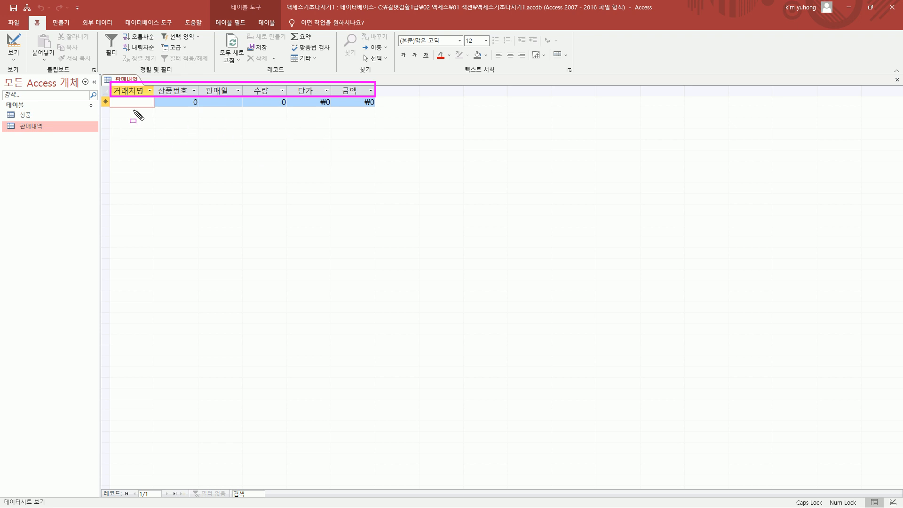
{"action": "left_click_drag", "start_coordinate": [120, 99], "coordinate": [377, 110]}
{"action": "left_click_drag", "start_coordinate": [18, 108], "coordinate": [45, 121]}
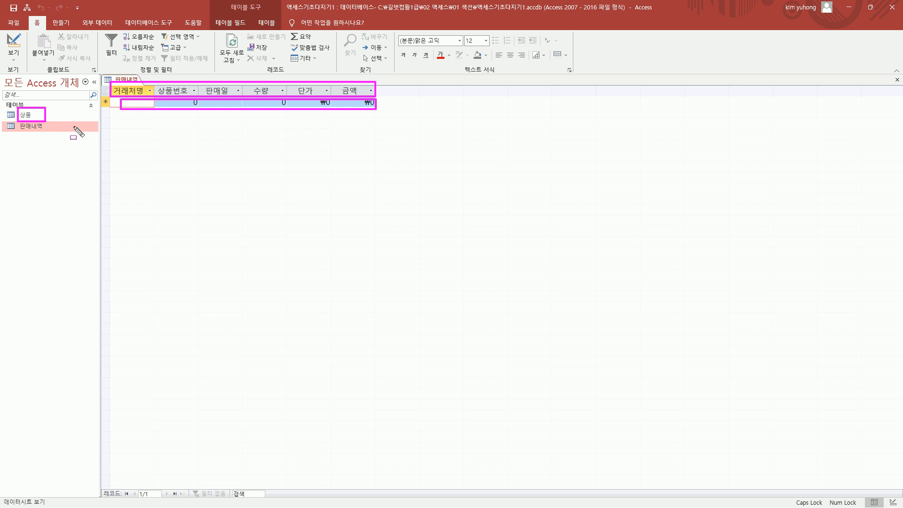
{"action": "key", "text": "Escape"}
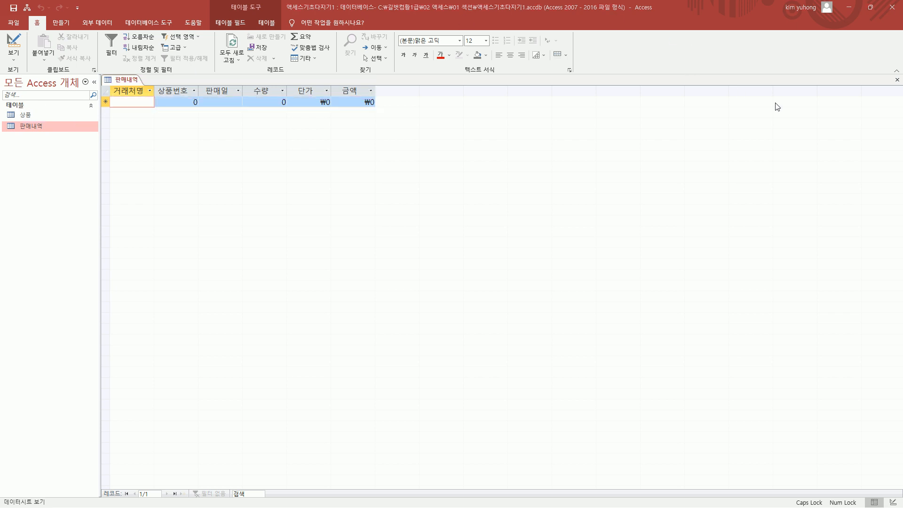
{"action": "left_click", "coordinate": [898, 80]}
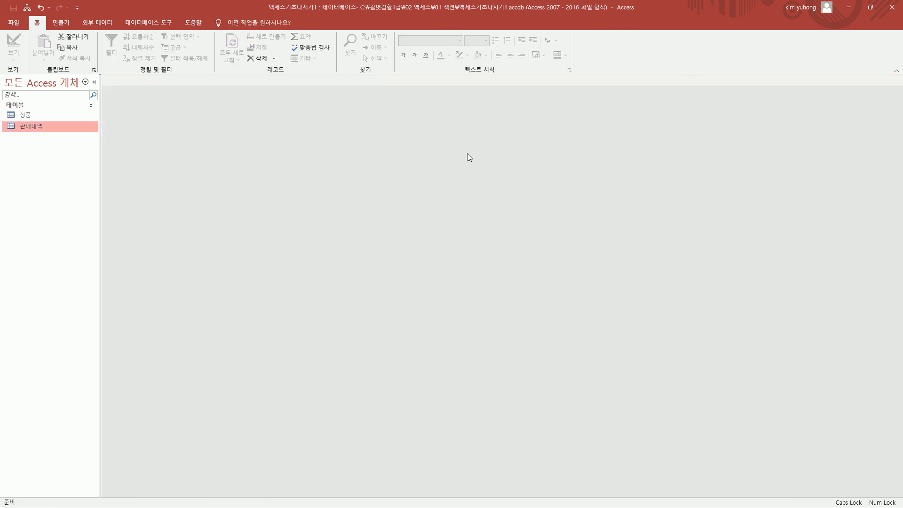
{"action": "key", "text": "ctrl+2"}
{"action": "mouse_move", "coordinate": [7, 108]}
{"action": "left_mouse_down"}
{"action": "mouse_move", "coordinate": [46, 118]}
{"action": "mouse_move", "coordinate": [40, 137]}
{"action": "mouse_move", "coordinate": [53, 136]}
{"action": "left_mouse_up"}
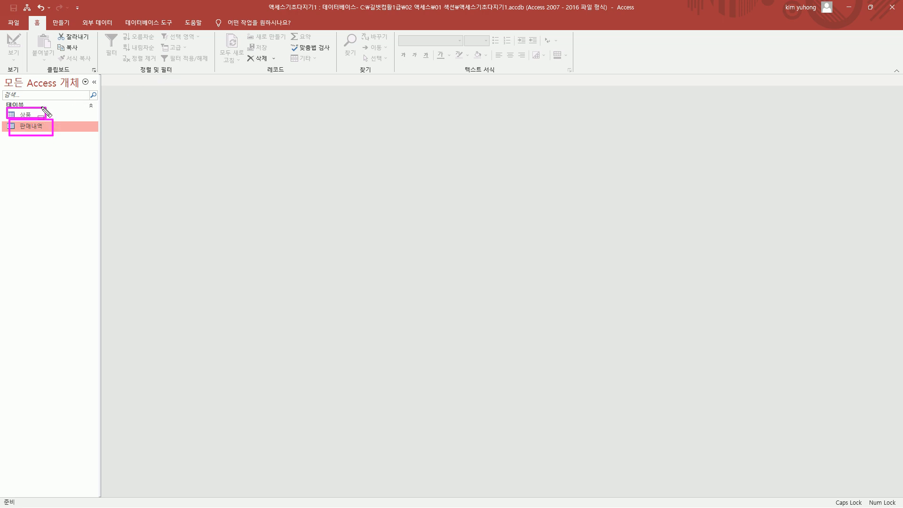
{"action": "left_click_drag", "start_coordinate": [17, 132], "coordinate": [45, 133]}
{"action": "key", "text": "Escape"}
{"action": "key", "text": "ctrl+2"}
{"action": "left_click_drag", "start_coordinate": [17, 108], "coordinate": [44, 134]}
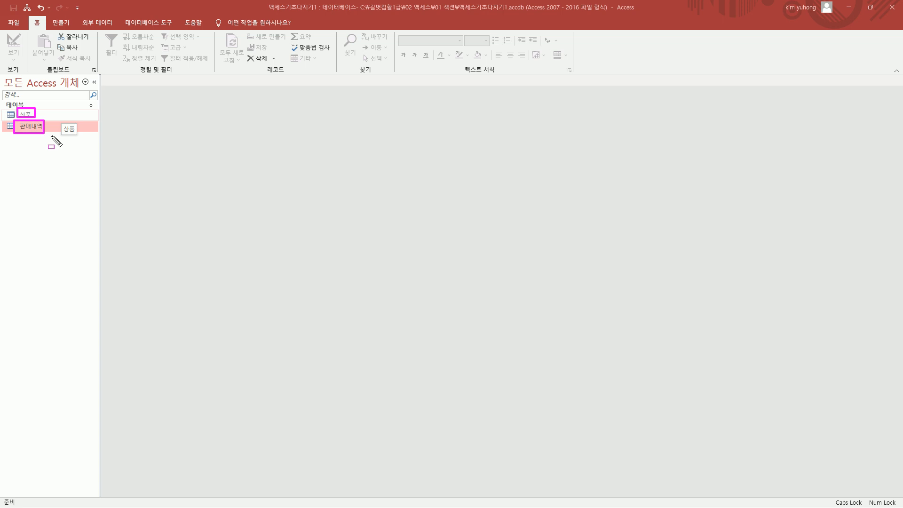
{"action": "key", "text": "Escape"}
{"action": "left_click", "coordinate": [22, 116]}
{"action": "left_click", "coordinate": [33, 126]}
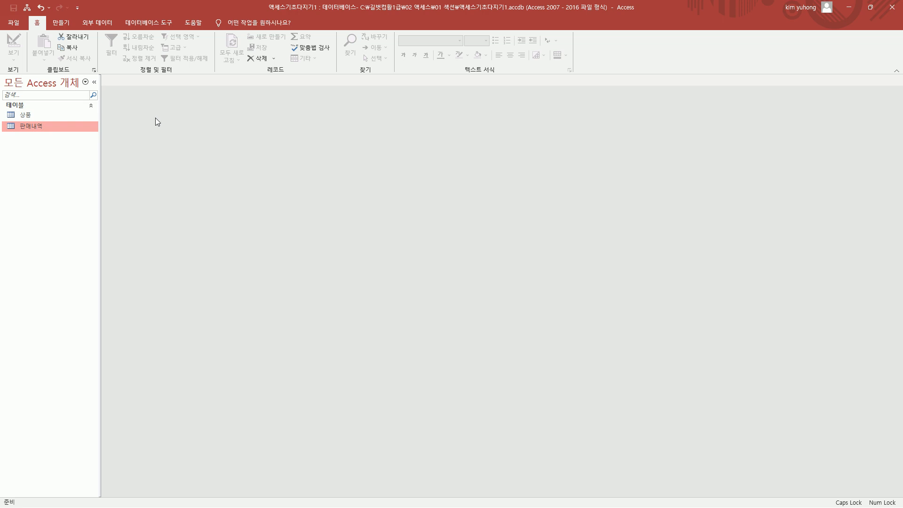
Open the database's relationships layout and add the 상품 table to it.
{"action": "left_click", "coordinate": [149, 23]}
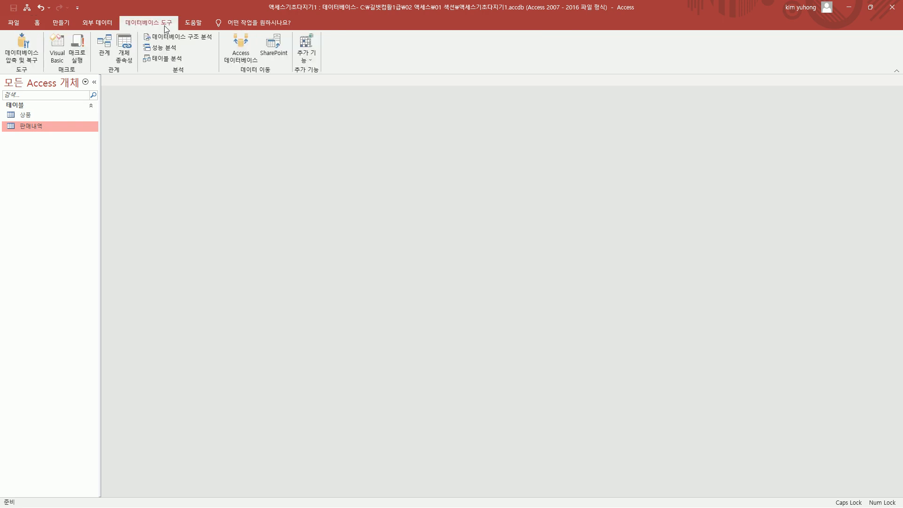
{"action": "left_click", "coordinate": [103, 47]}
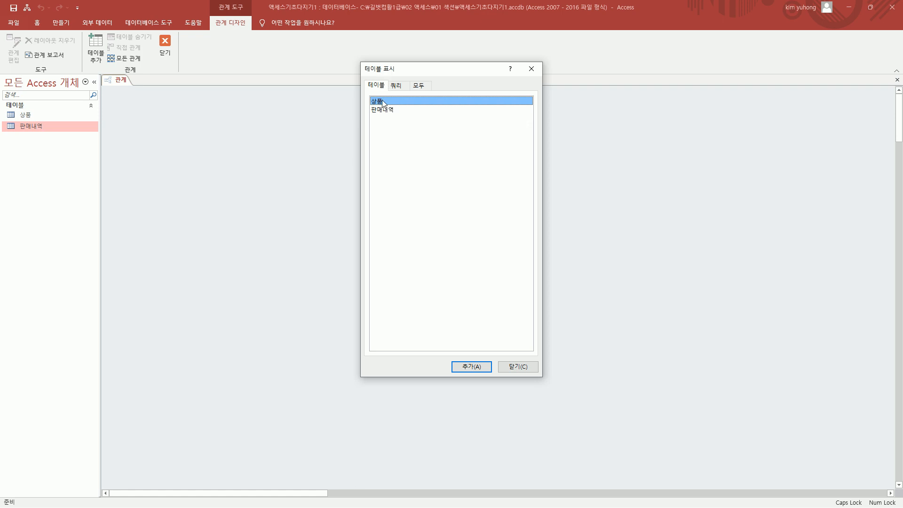
{"action": "left_click_drag", "start_coordinate": [381, 104], "coordinate": [489, 375]}
{"action": "left_click", "coordinate": [468, 367]}
{"action": "mouse_move", "coordinate": [125, 94]}
{"action": "left_mouse_down"}
{"action": "mouse_move", "coordinate": [132, 113]}
{"action": "mouse_move", "coordinate": [196, 155]}
{"action": "left_mouse_up"}
{"action": "key", "text": "Escape"}
Add the 판매내역 table to the relationships layout and close the table selection dialog.
{"action": "left_click", "coordinate": [388, 111]}
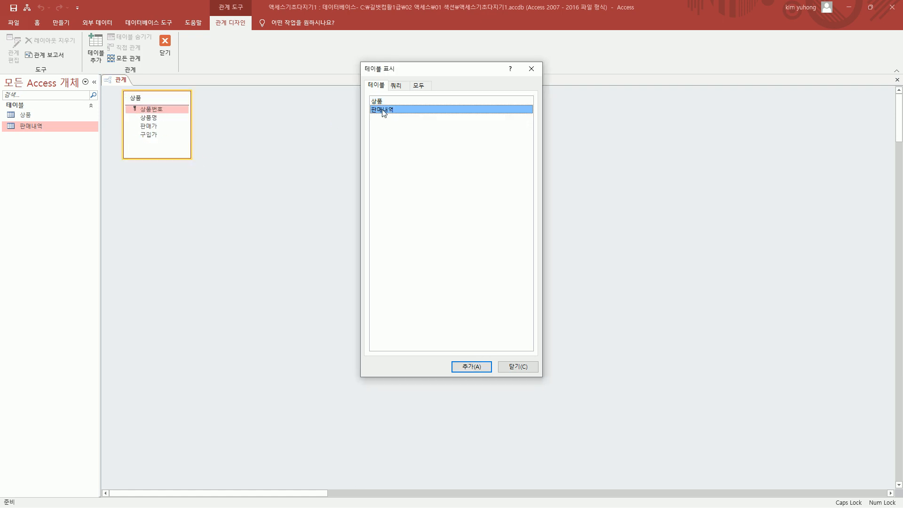
{"action": "left_click", "coordinate": [487, 368]}
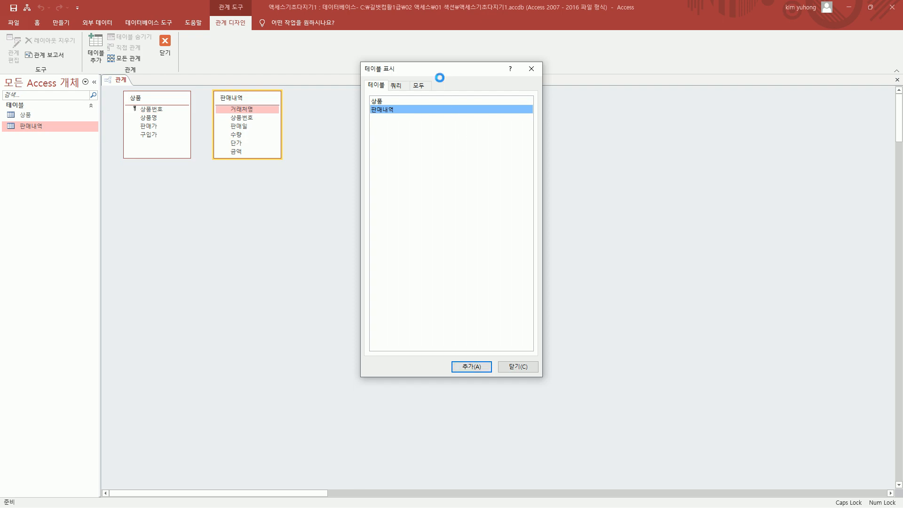
{"action": "left_click_drag", "start_coordinate": [522, 57], "coordinate": [557, 88]}
{"action": "key", "text": "Escape"}
{"action": "left_click", "coordinate": [531, 68]}
{"action": "key", "text": "ctrl+2"}
{"action": "mouse_move", "coordinate": [122, 87]}
{"action": "left_mouse_down"}
{"action": "mouse_move", "coordinate": [124, 109]}
{"action": "mouse_move", "coordinate": [191, 162]}
{"action": "left_mouse_up"}
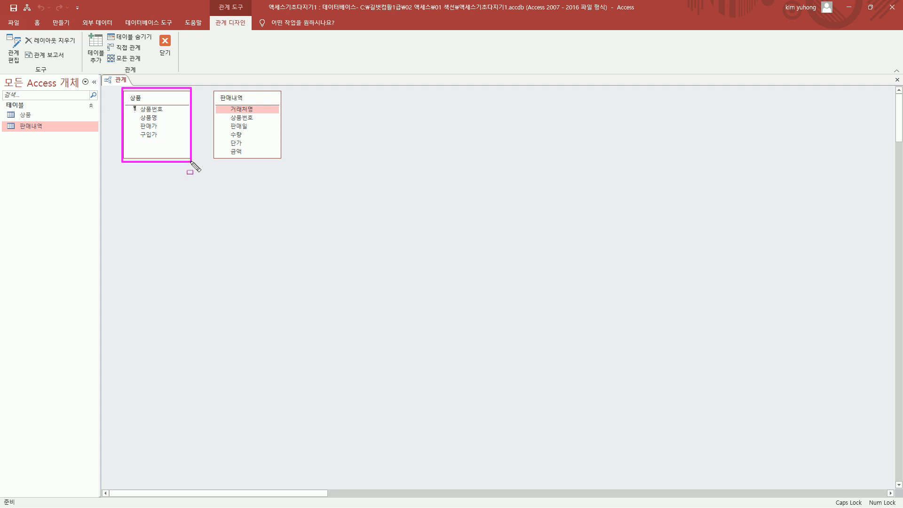
{"action": "mouse_move", "coordinate": [137, 100]}
{"action": "left_mouse_down"}
{"action": "mouse_move", "coordinate": [173, 147]}
{"action": "mouse_move", "coordinate": [169, 140]}
{"action": "left_mouse_up"}
{"action": "left_click_drag", "start_coordinate": [220, 87], "coordinate": [286, 162]}
{"action": "left_click_drag", "start_coordinate": [226, 102], "coordinate": [255, 162]}
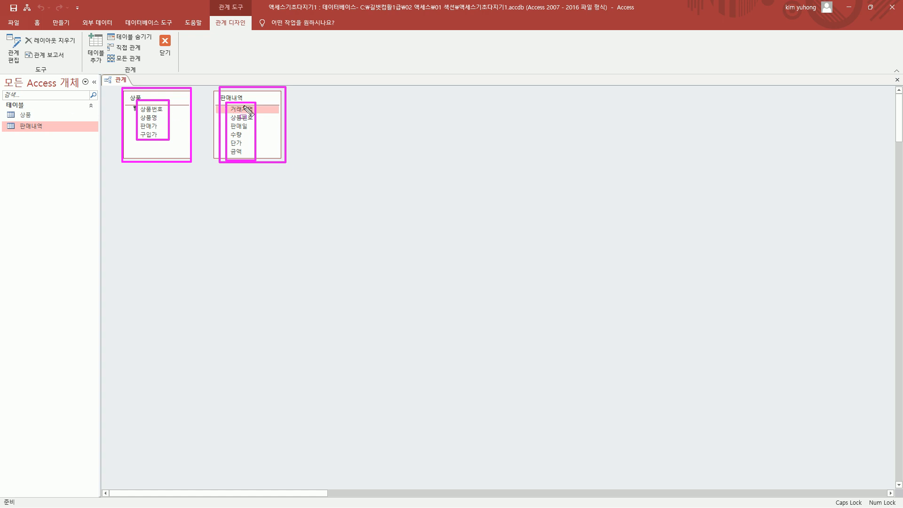
{"action": "left_click_drag", "start_coordinate": [138, 103], "coordinate": [166, 113]}
{"action": "left_click_drag", "start_coordinate": [230, 114], "coordinate": [256, 121]}
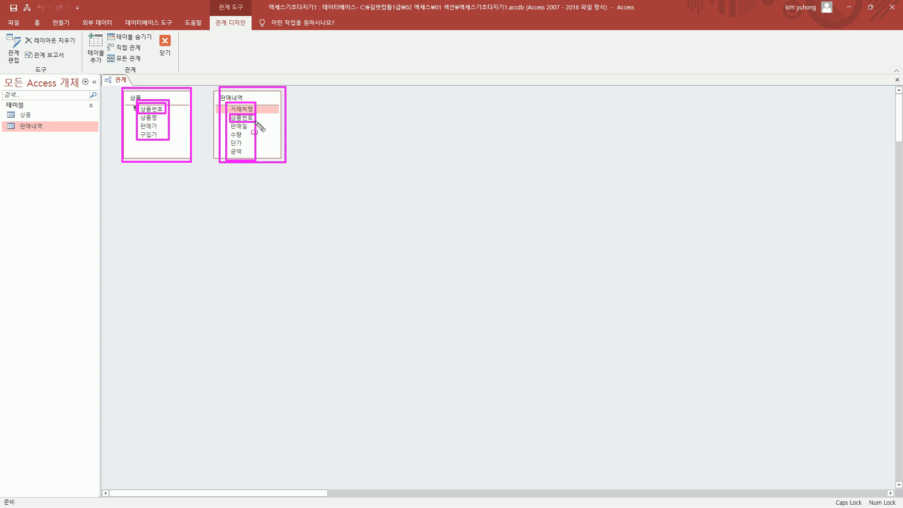
{"action": "key", "text": "Escape"}
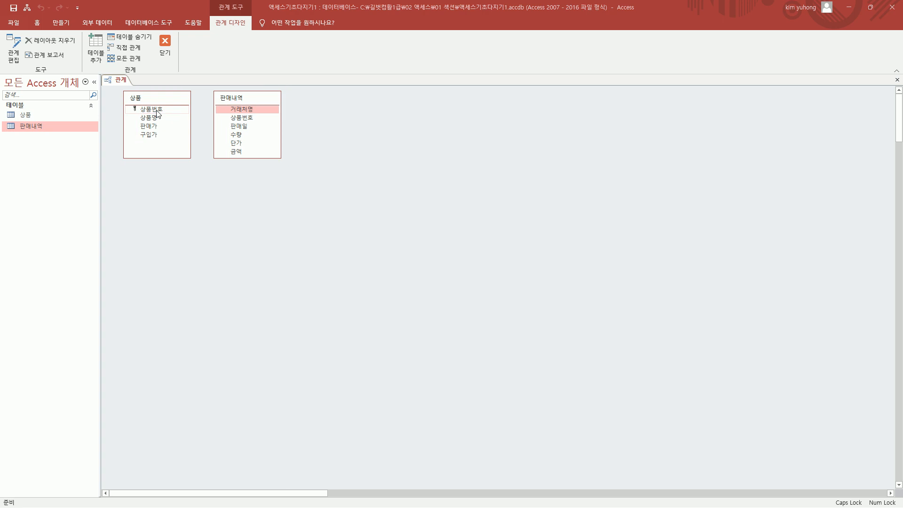
Link the 상품번호 field of 상품 to the 상품번호 field of 판매내역 to start a new relationship.
{"action": "left_click", "coordinate": [157, 110]}
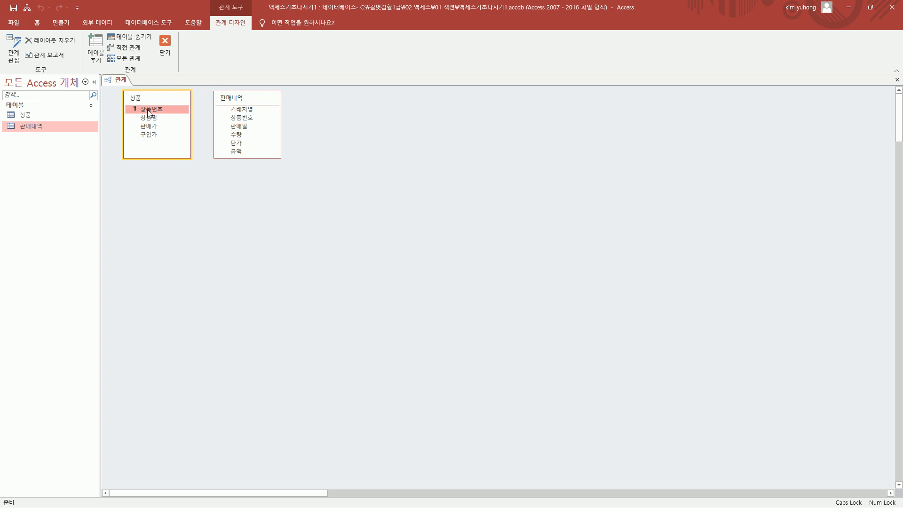
{"action": "left_click_drag", "start_coordinate": [147, 112], "coordinate": [243, 122]}
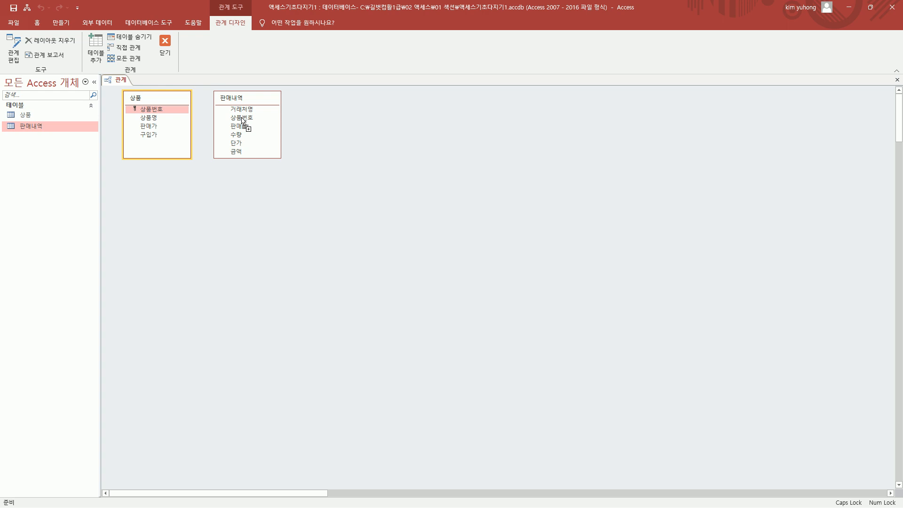
{"action": "left_click_drag", "start_coordinate": [243, 121], "coordinate": [243, 121]}
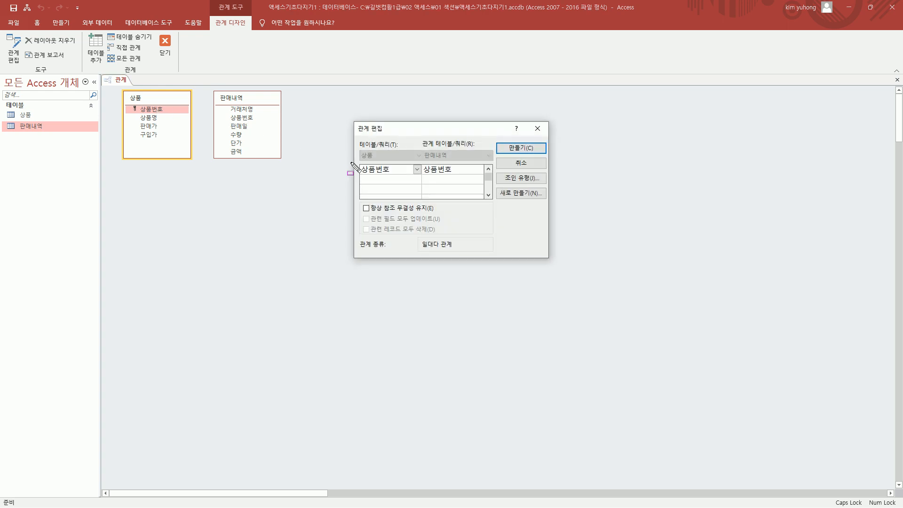
{"action": "mouse_move", "coordinate": [351, 114]}
{"action": "left_mouse_down"}
{"action": "mouse_move", "coordinate": [363, 200]}
{"action": "mouse_move", "coordinate": [553, 264]}
{"action": "left_mouse_up"}
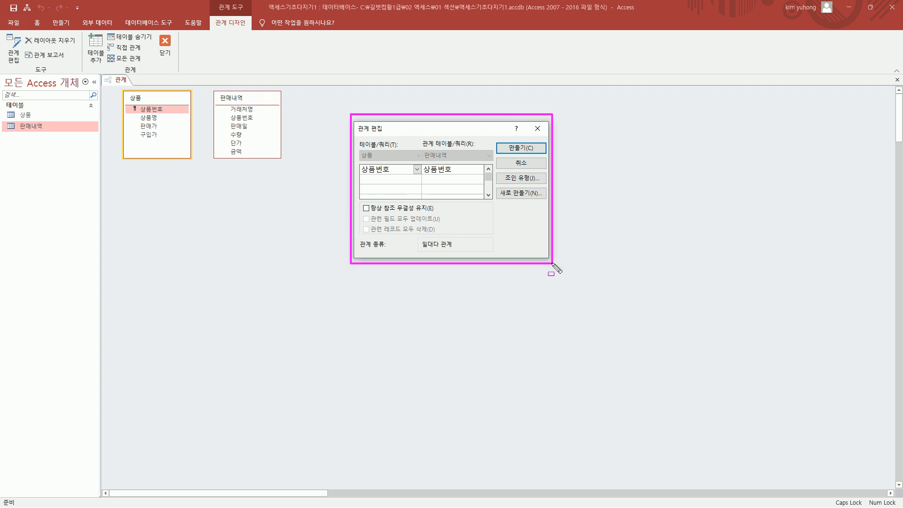
{"action": "mouse_move", "coordinate": [356, 148]}
{"action": "left_mouse_down"}
{"action": "mouse_move", "coordinate": [405, 182]}
{"action": "mouse_move", "coordinate": [403, 176]}
{"action": "left_mouse_up"}
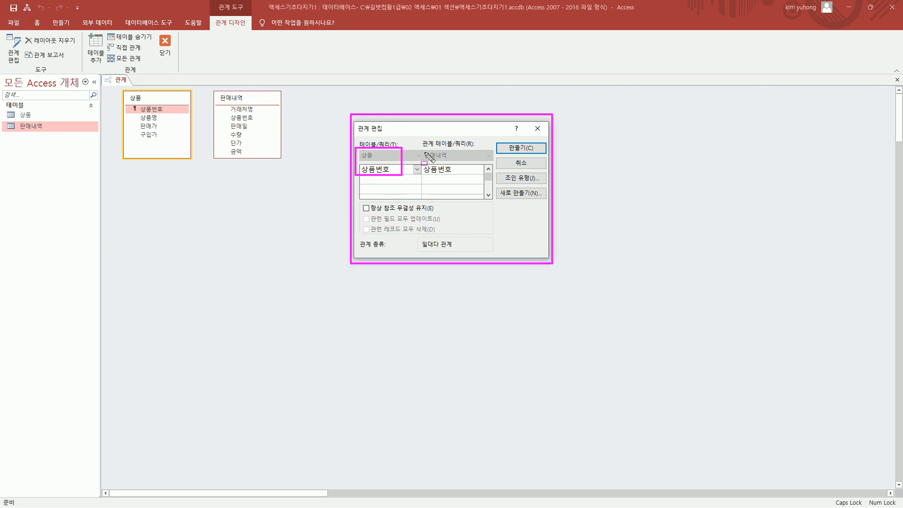
{"action": "mouse_move", "coordinate": [419, 146]}
{"action": "left_mouse_down"}
{"action": "mouse_move", "coordinate": [456, 162]}
{"action": "mouse_move", "coordinate": [460, 177]}
{"action": "left_mouse_up"}
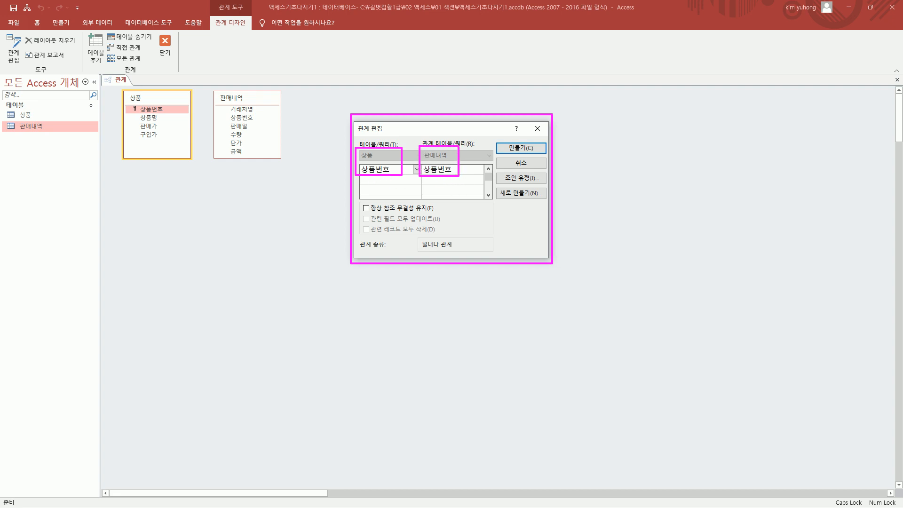
{"action": "mouse_move", "coordinate": [359, 203]}
{"action": "left_mouse_down"}
{"action": "mouse_move", "coordinate": [443, 213]}
{"action": "mouse_move", "coordinate": [452, 236]}
{"action": "left_mouse_up"}
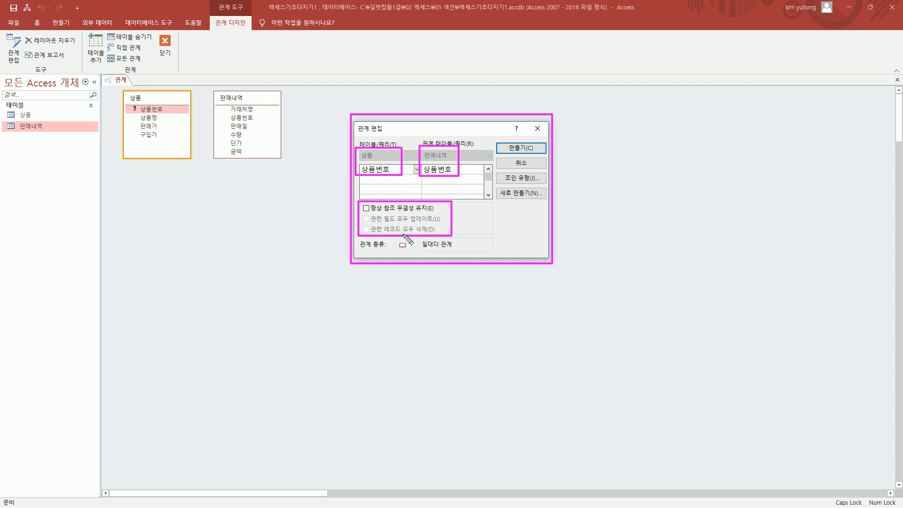
{"action": "key", "text": "Escape"}
Enable referential integrity (항상 참조 무결성 유지) for the 상품번호 link and create the relationship.
{"action": "left_click", "coordinate": [375, 211]}
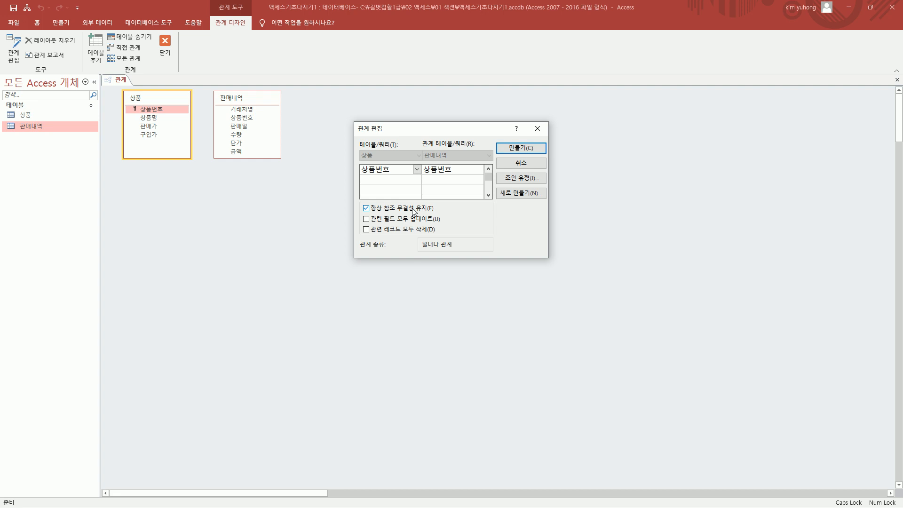
{"action": "key", "text": "ctrl+shift+d"}
{"action": "mouse_move", "coordinate": [359, 150]}
{"action": "left_mouse_down"}
{"action": "mouse_move", "coordinate": [366, 166]}
{"action": "mouse_move", "coordinate": [397, 178]}
{"action": "left_mouse_up"}
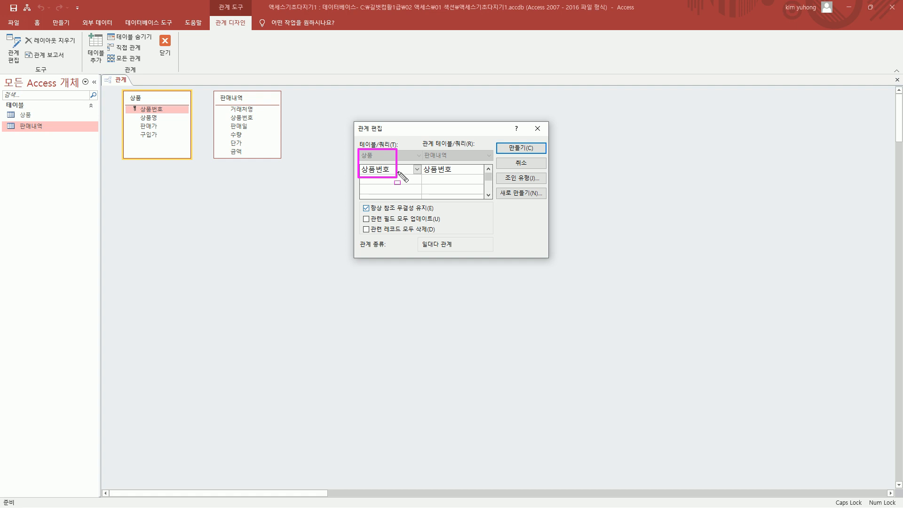
{"action": "left_click_drag", "start_coordinate": [422, 150], "coordinate": [459, 177]}
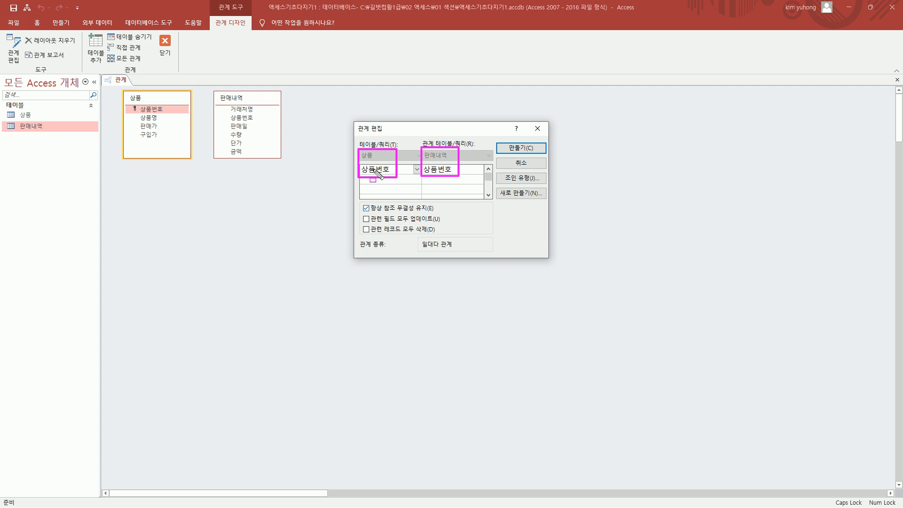
{"action": "mouse_move", "coordinate": [497, 139]}
{"action": "left_mouse_down"}
{"action": "mouse_move", "coordinate": [512, 156]}
{"action": "mouse_move", "coordinate": [546, 156]}
{"action": "left_mouse_up"}
{"action": "key", "text": "Escape"}
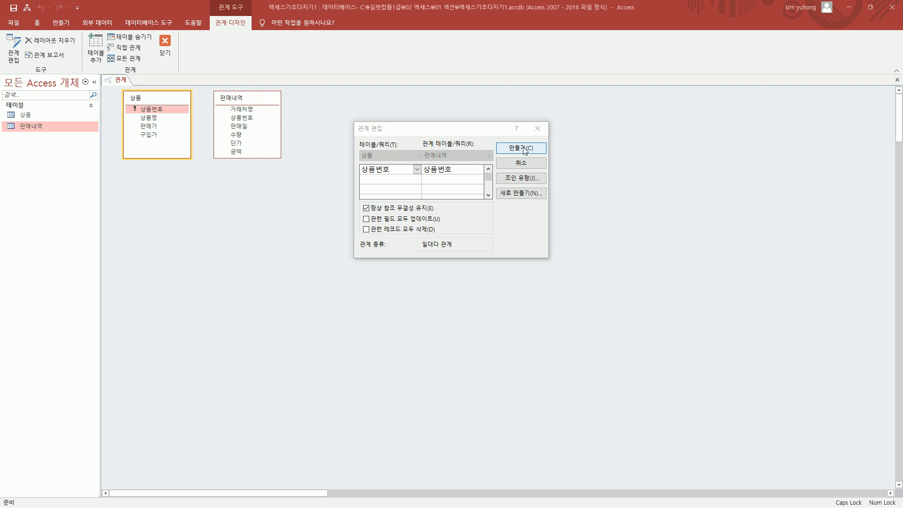
{"action": "left_click", "coordinate": [525, 149]}
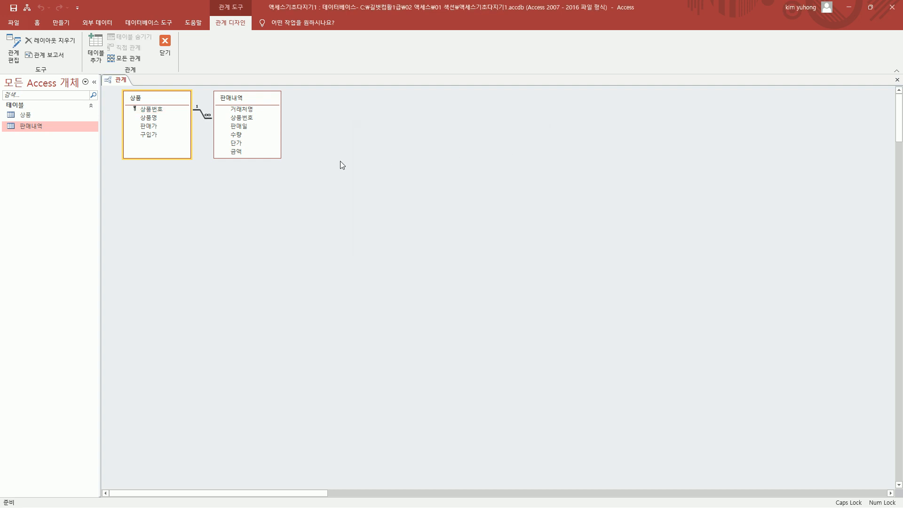
Reopen the settings of the relationship between 상품 and 판매내역 to review them, and cancel without changes.
{"action": "left_click_drag", "start_coordinate": [191, 100], "coordinate": [215, 127]}
{"action": "key", "text": "Escape"}
{"action": "left_click_drag", "start_coordinate": [191, 105], "coordinate": [215, 127]}
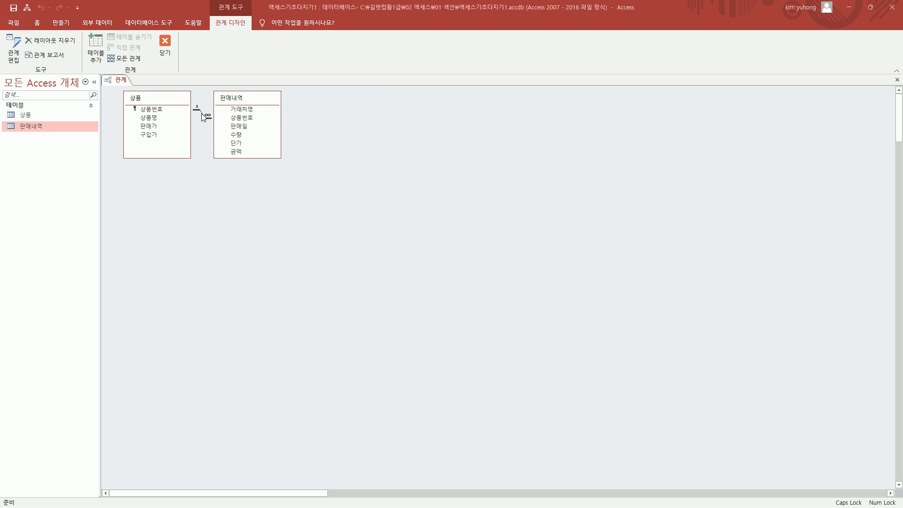
{"action": "double_click", "coordinate": [203, 115]}
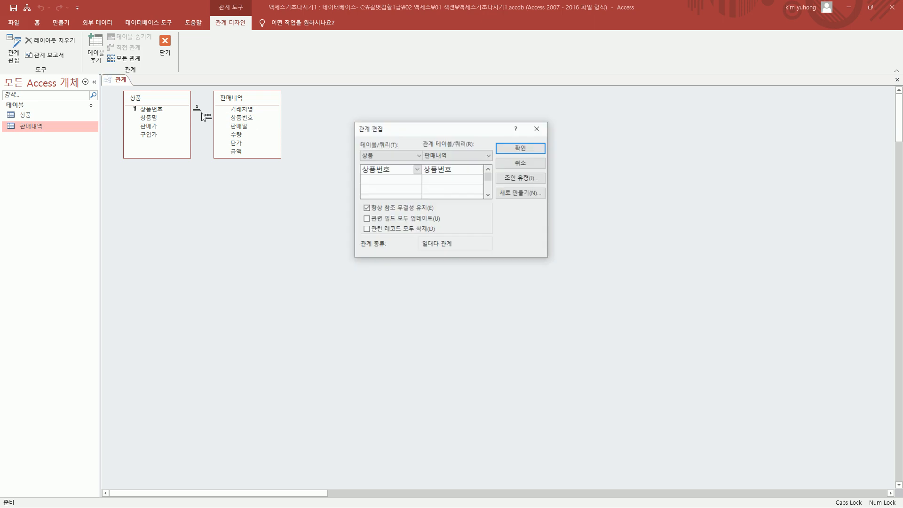
{"action": "mouse_move", "coordinate": [349, 116]}
{"action": "left_mouse_down"}
{"action": "mouse_move", "coordinate": [368, 196]}
{"action": "mouse_move", "coordinate": [548, 271]}
{"action": "left_mouse_up"}
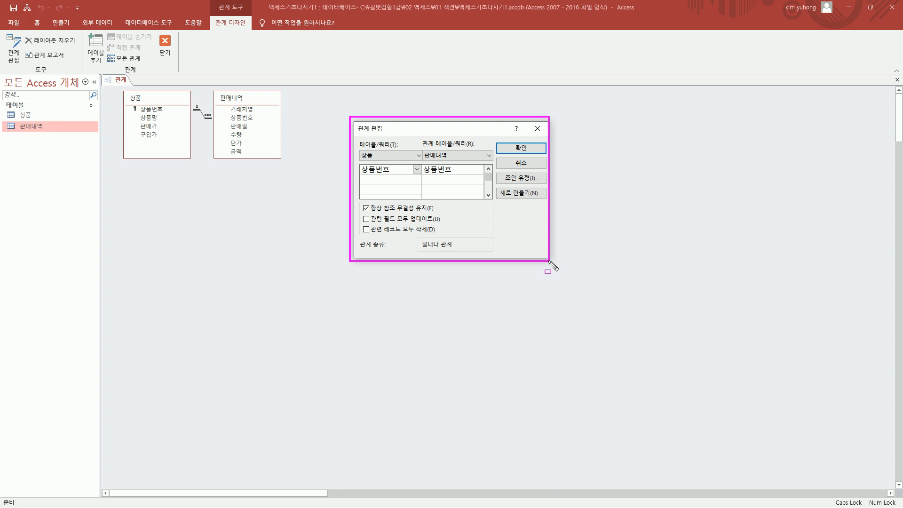
{"action": "key", "text": "Escape"}
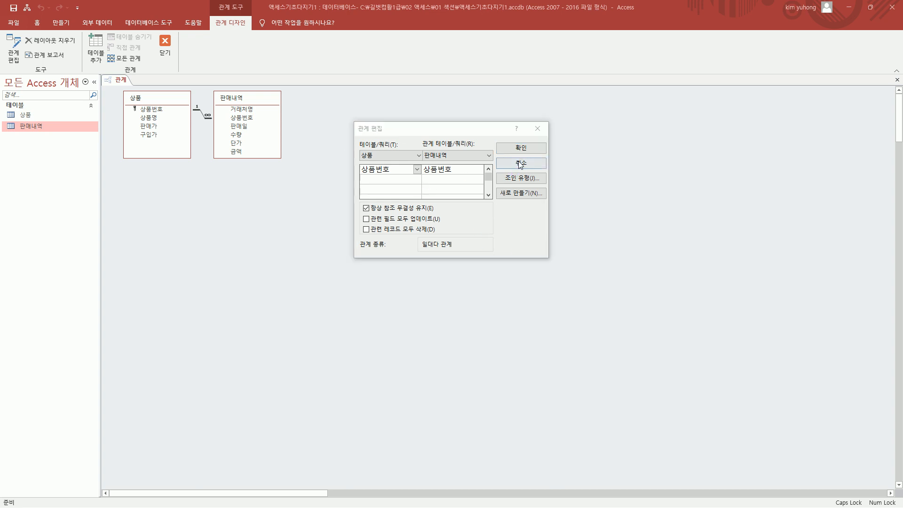
{"action": "left_click", "coordinate": [521, 163]}
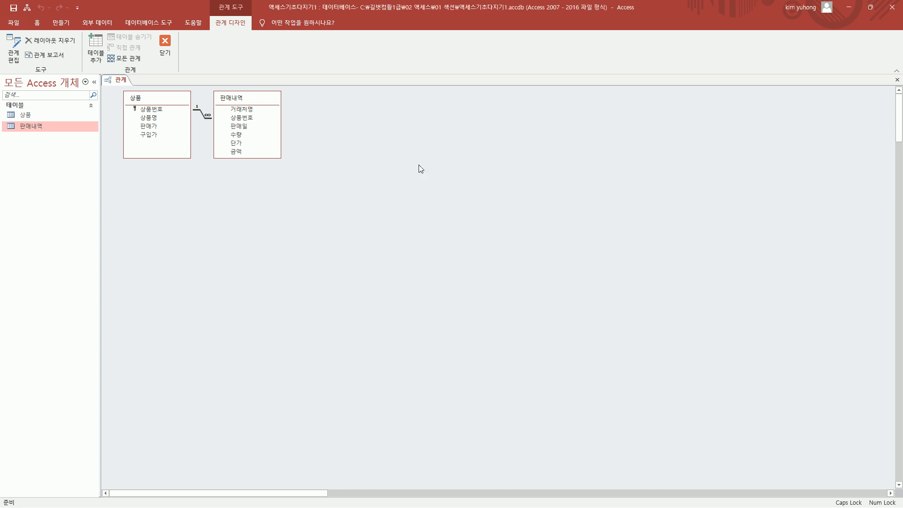
Close the relationships layout and save the changes made to it.
{"action": "right_click", "coordinate": [202, 116]}
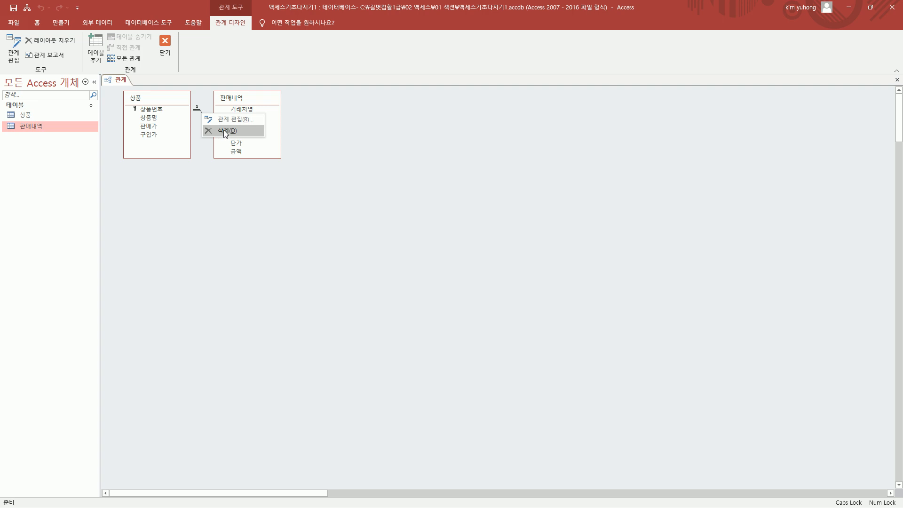
{"action": "left_click", "coordinate": [350, 119]}
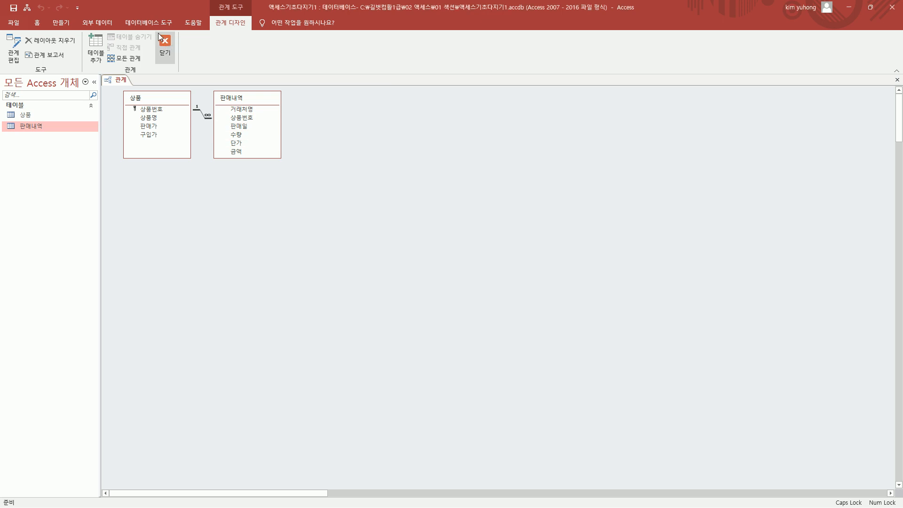
{"action": "left_click_drag", "start_coordinate": [157, 31], "coordinate": [176, 63]}
{"action": "key", "text": "Escape"}
{"action": "left_click", "coordinate": [165, 53]}
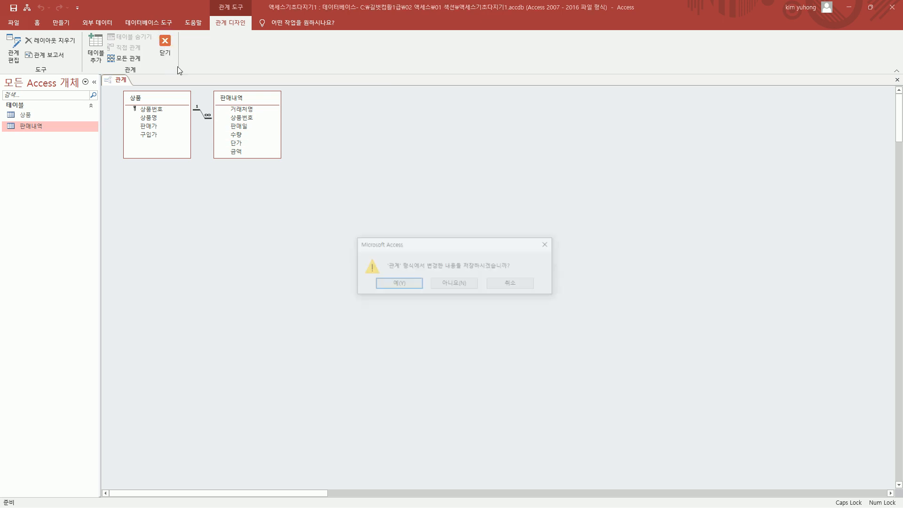
{"action": "left_click_drag", "start_coordinate": [387, 272], "coordinate": [526, 273]}
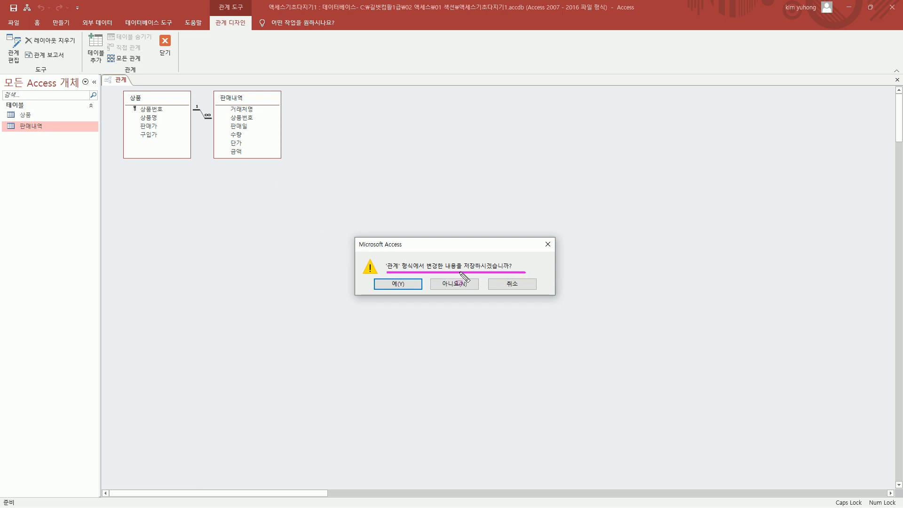
{"action": "key", "text": "Escape"}
{"action": "left_click", "coordinate": [398, 284]}
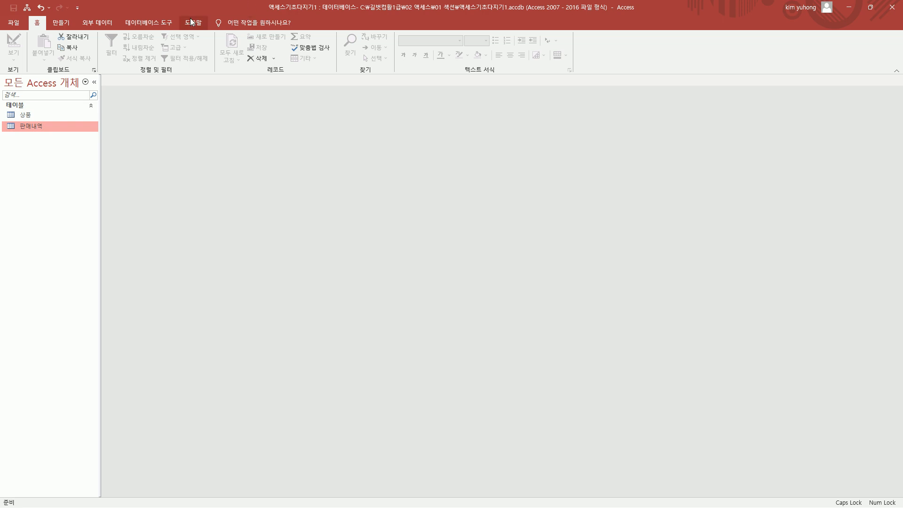
Reopen the saved relationships layout to check the link between 상품 and 판매내역.
{"action": "left_click", "coordinate": [160, 24]}
{"action": "left_click_drag", "start_coordinate": [121, 13], "coordinate": [180, 30]}
{"action": "left_click_drag", "start_coordinate": [101, 62], "coordinate": [127, 77]}
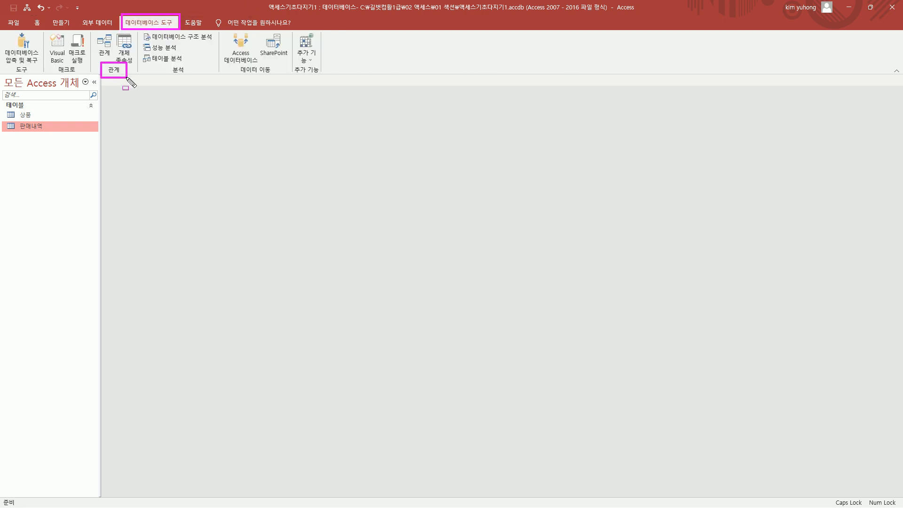
{"action": "left_click_drag", "start_coordinate": [95, 30], "coordinate": [114, 60]}
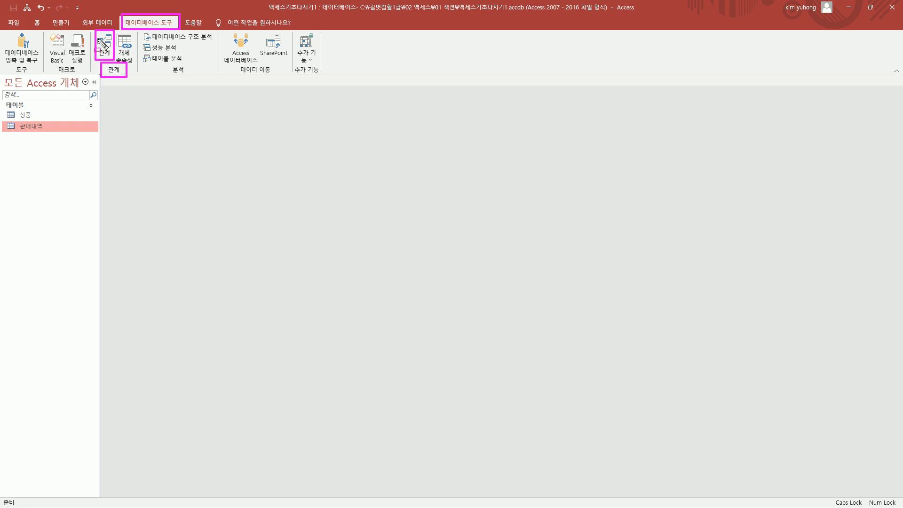
{"action": "left_click", "coordinate": [107, 50]}
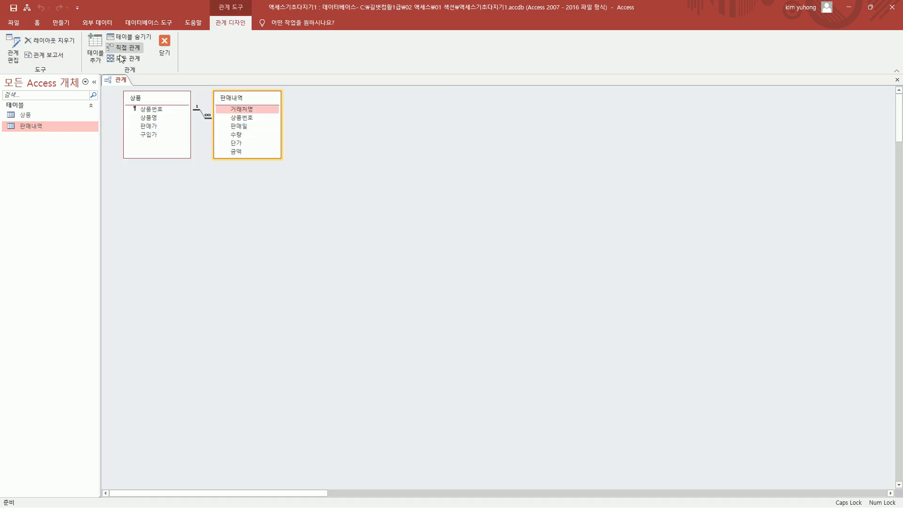
Bring up the 테이블 표시 dialog in the relationships layout and close it without adding a table.
{"action": "key", "text": "Escape"}
{"action": "right_click", "coordinate": [319, 115]}
{"action": "left_click", "coordinate": [338, 122]}
{"action": "mouse_move", "coordinate": [360, 59]}
{"action": "left_mouse_down"}
{"action": "mouse_move", "coordinate": [540, 359]}
{"action": "mouse_move", "coordinate": [544, 383]}
{"action": "left_mouse_up"}
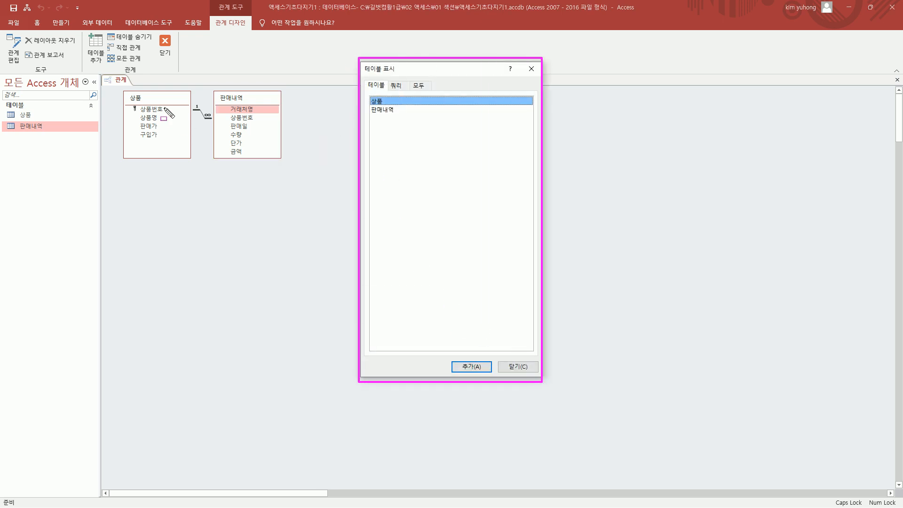
{"action": "left_click_drag", "start_coordinate": [119, 87], "coordinate": [287, 164]}
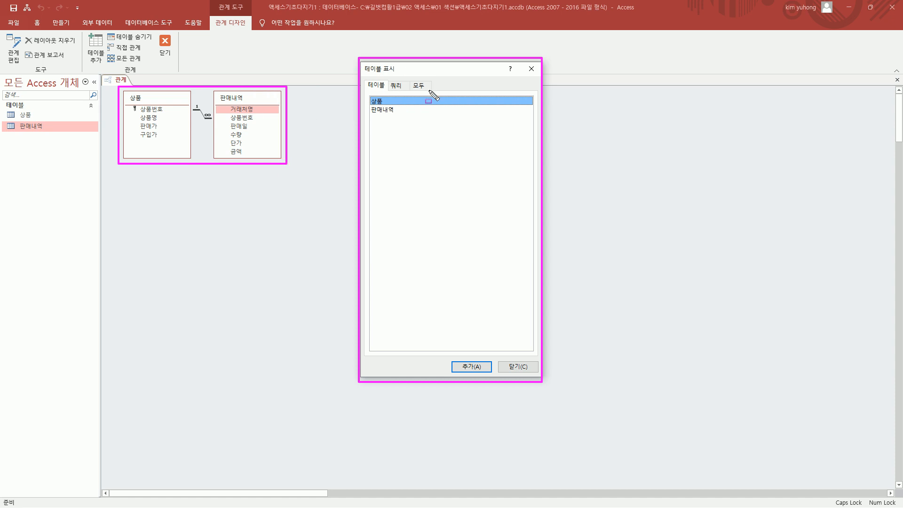
{"action": "key", "text": "Escape"}
{"action": "left_click", "coordinate": [532, 69]}
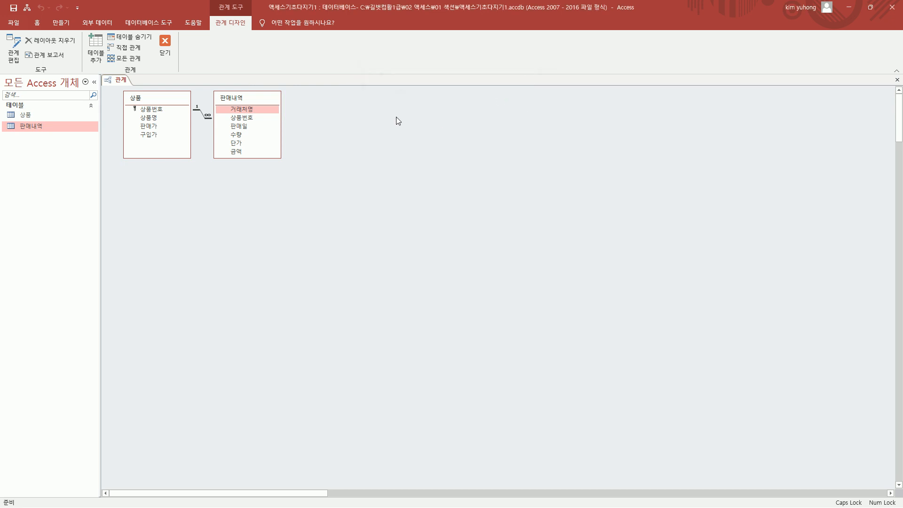
Show the 테이블 표시 dialog once more, dismiss it without adding anything, and close the relationships layout.
{"action": "left_click_drag", "start_coordinate": [326, 97], "coordinate": [465, 175]}
{"action": "left_click_drag", "start_coordinate": [157, 193], "coordinate": [434, 273]}
{"action": "key", "text": "Escape"}
{"action": "right_click", "coordinate": [377, 125]}
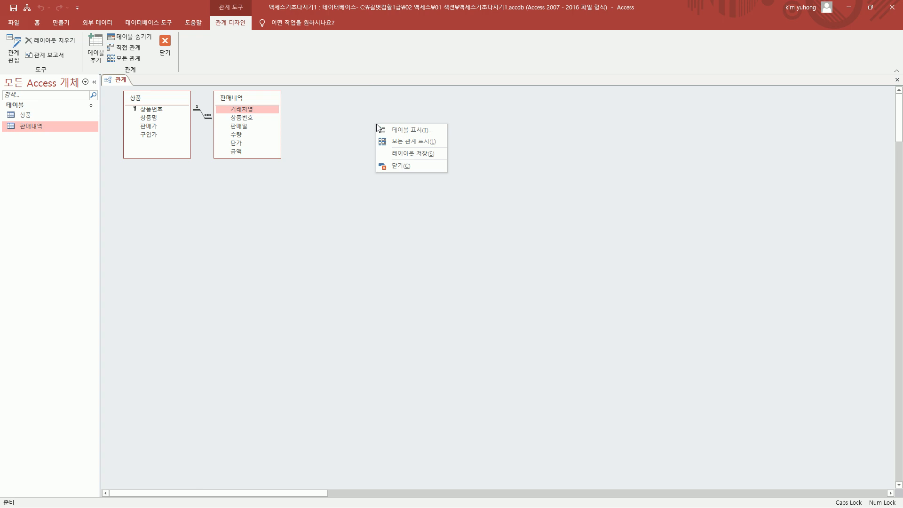
{"action": "left_click", "coordinate": [403, 131]}
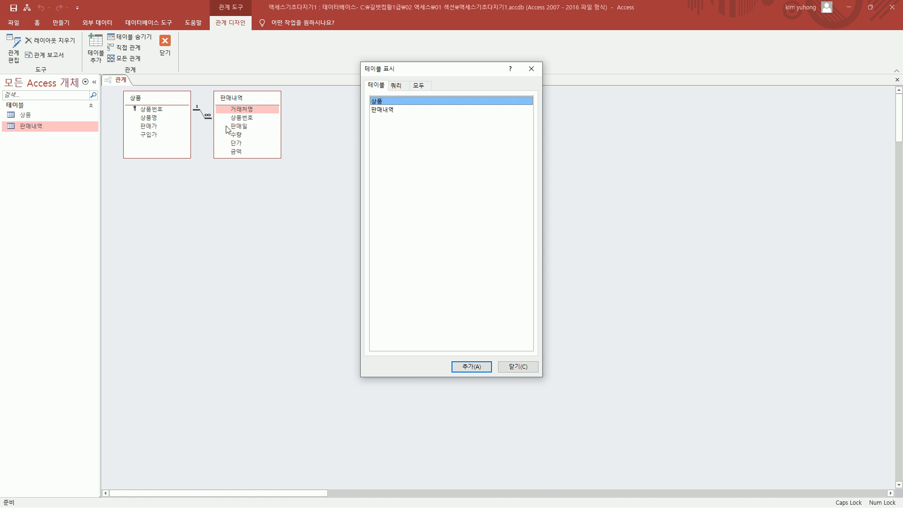
{"action": "left_click", "coordinate": [523, 72]}
{"action": "left_click", "coordinate": [165, 47]}
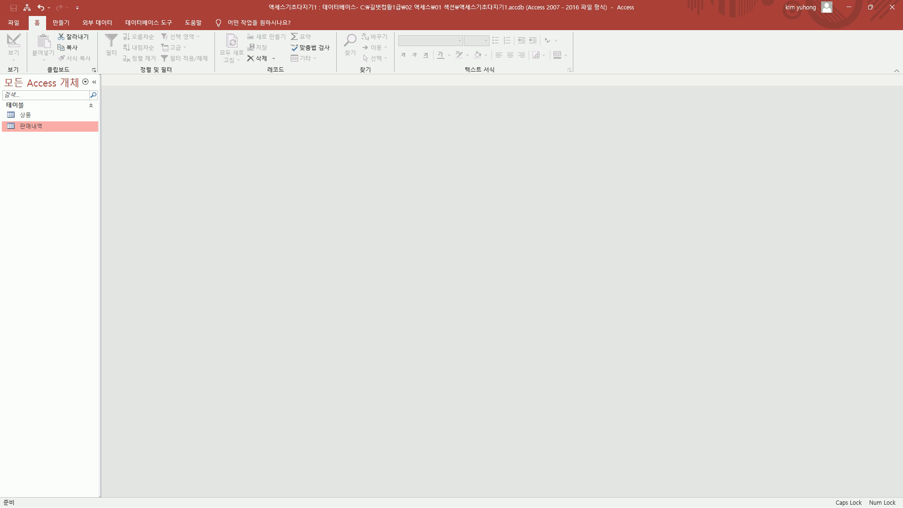
{"action": "key", "text": "ctrl+shift+d"}
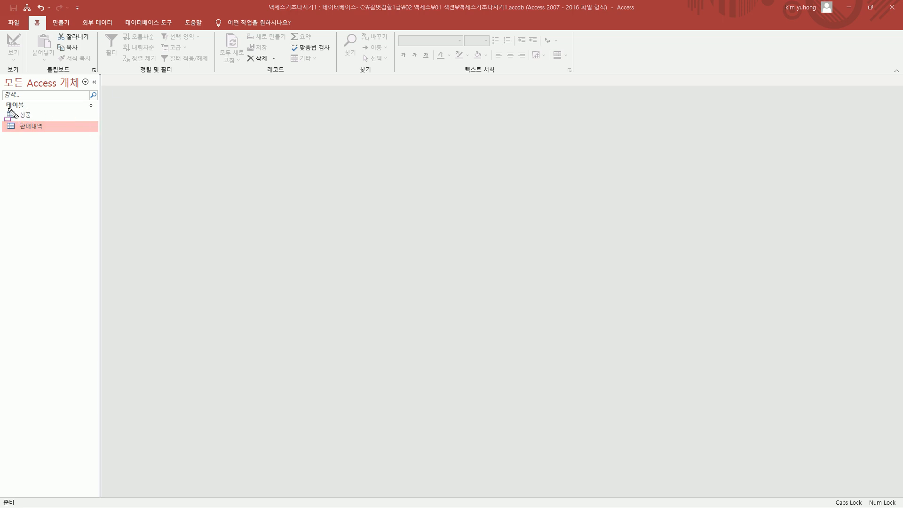
{"action": "left_click_drag", "start_coordinate": [5, 109], "coordinate": [54, 134]}
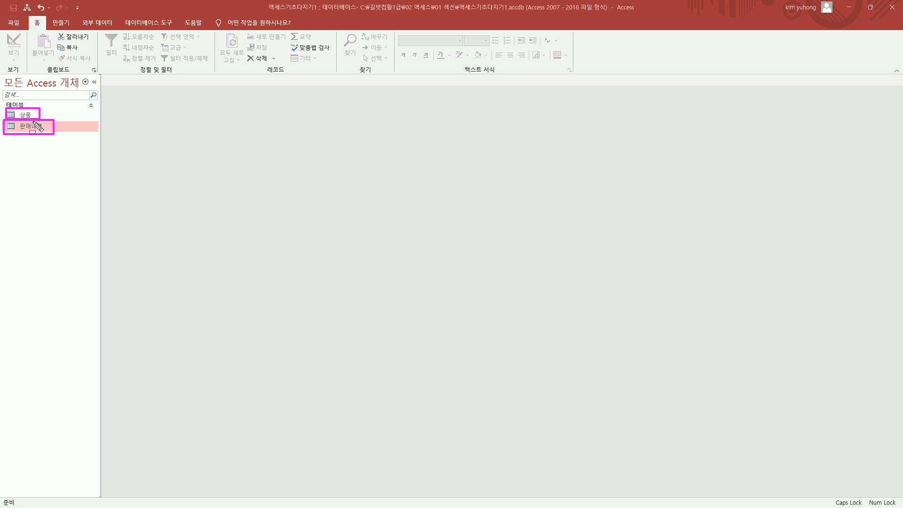
{"action": "key", "text": "Escape"}
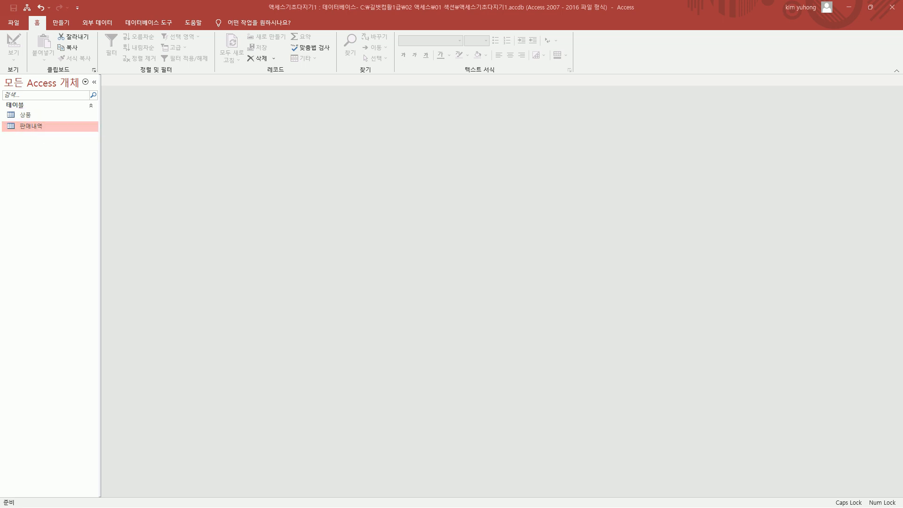
{"action": "key", "text": "alt+Tab"}
{"action": "key", "text": "ctrl+2"}
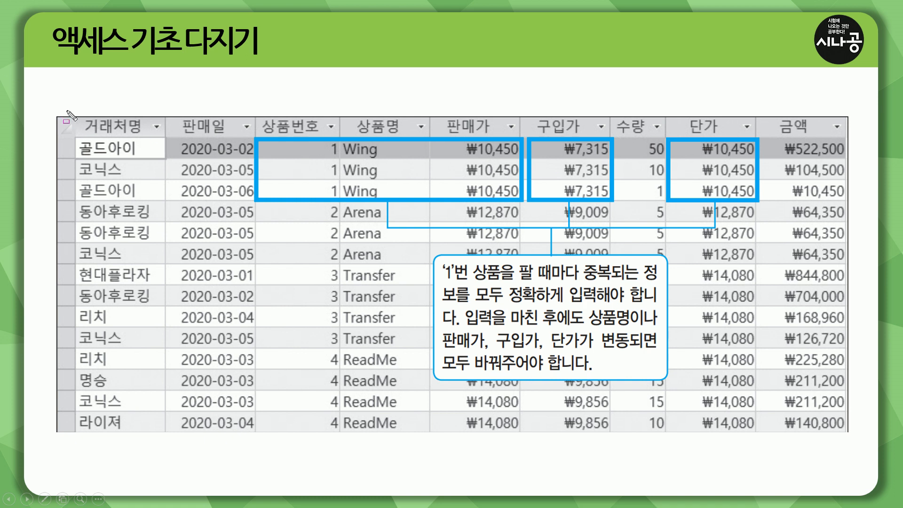
{"action": "mouse_move", "coordinate": [50, 111]}
{"action": "left_mouse_down"}
{"action": "mouse_move", "coordinate": [578, 423]}
{"action": "mouse_move", "coordinate": [857, 448]}
{"action": "left_mouse_up"}
{"action": "mouse_move", "coordinate": [72, 138]}
{"action": "left_mouse_down"}
{"action": "mouse_move", "coordinate": [149, 162]}
{"action": "mouse_move", "coordinate": [155, 201]}
{"action": "left_mouse_up"}
{"action": "left_click_drag", "start_coordinate": [211, 209], "coordinate": [257, 209]}
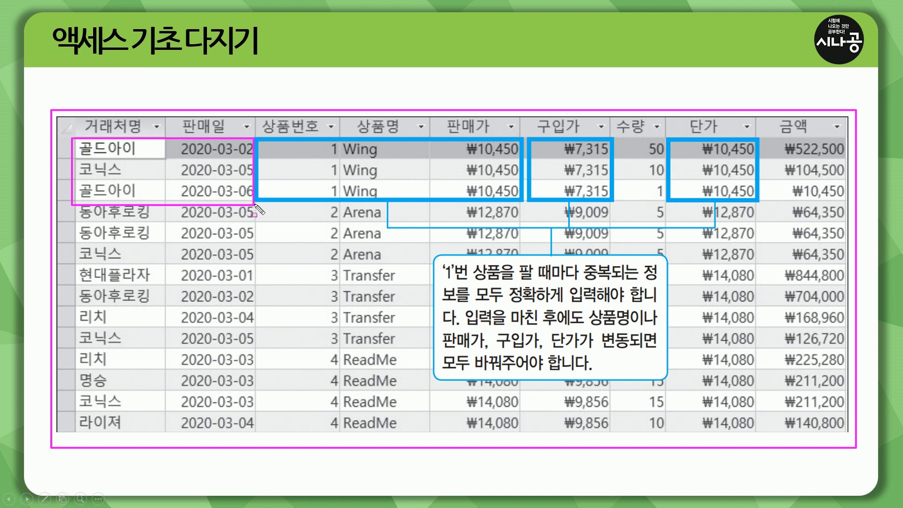
{"action": "mouse_move", "coordinate": [329, 139]}
{"action": "left_mouse_down"}
{"action": "mouse_move", "coordinate": [341, 209]}
{"action": "mouse_move", "coordinate": [614, 203]}
{"action": "left_mouse_up"}
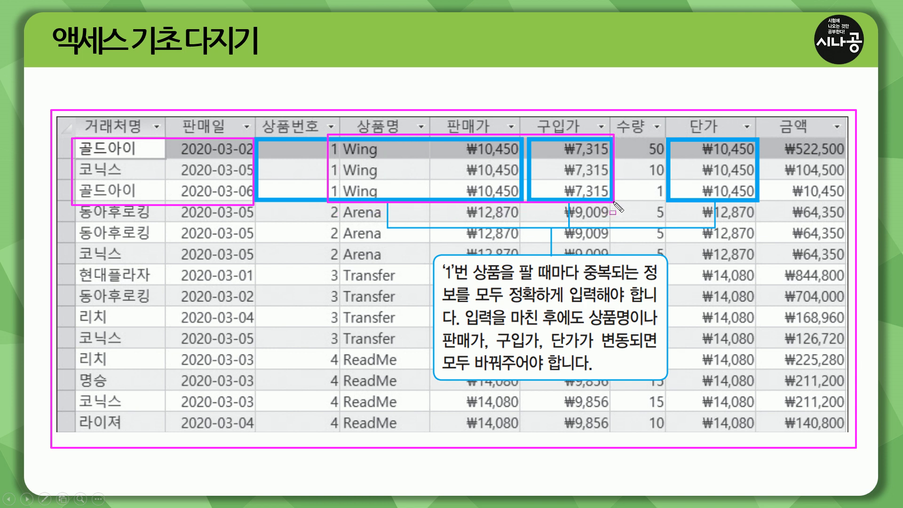
{"action": "mouse_move", "coordinate": [636, 135]}
{"action": "left_mouse_down"}
{"action": "mouse_move", "coordinate": [677, 205]}
{"action": "mouse_move", "coordinate": [849, 205]}
{"action": "left_mouse_up"}
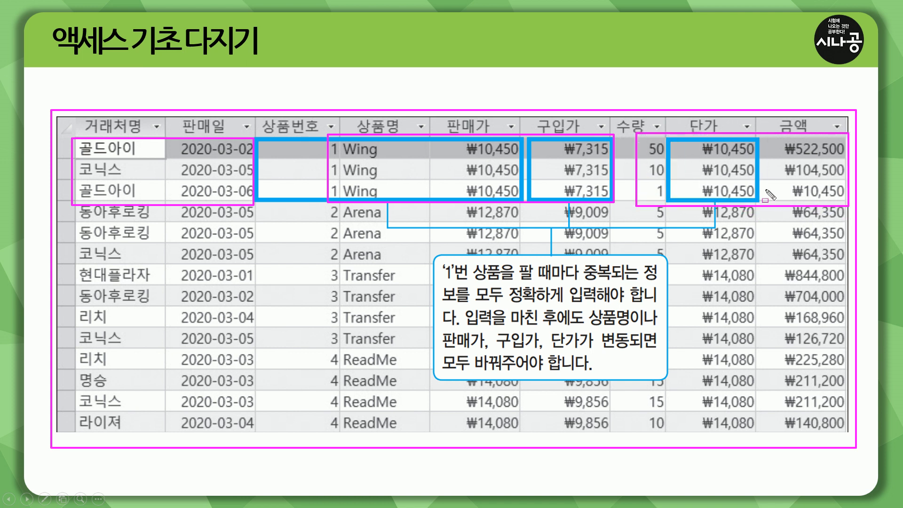
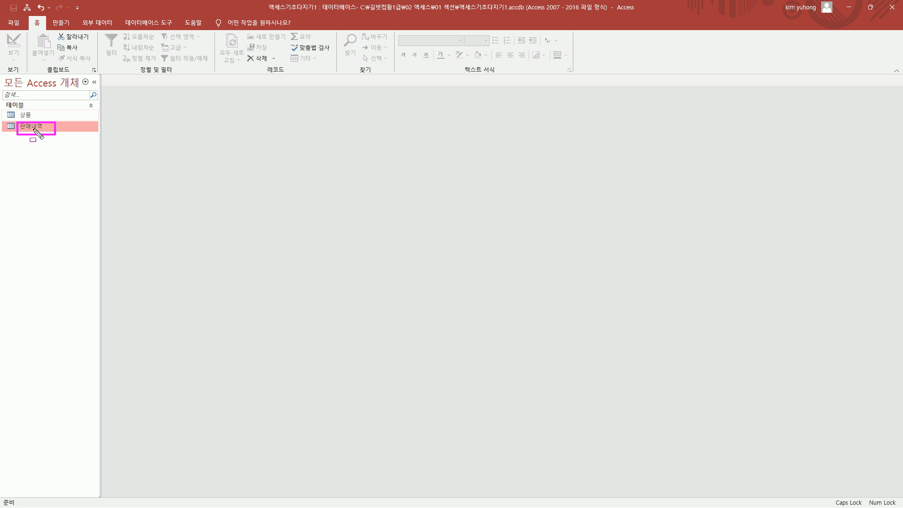
Create a basic form based on the 판매내역 table.
{"action": "key", "text": "Escape"}
{"action": "left_click", "coordinate": [63, 23]}
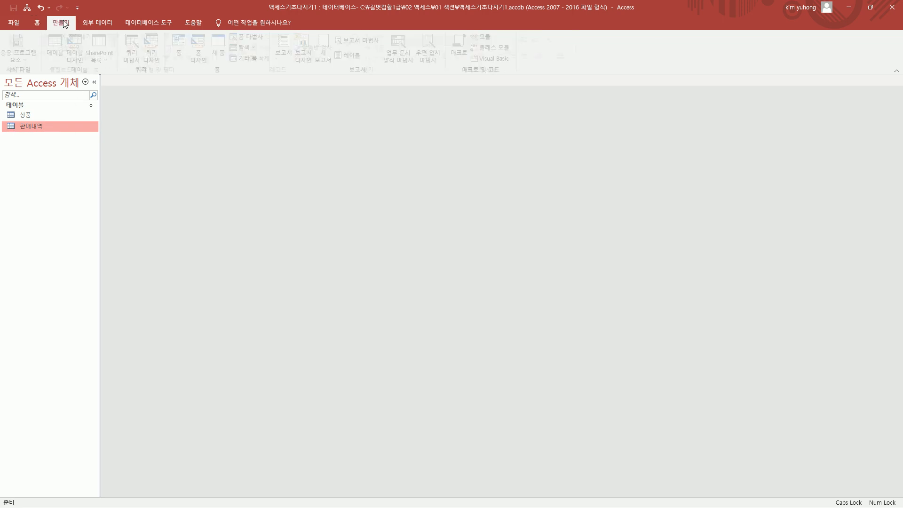
{"action": "left_click_drag", "start_coordinate": [212, 63], "coordinate": [230, 76]}
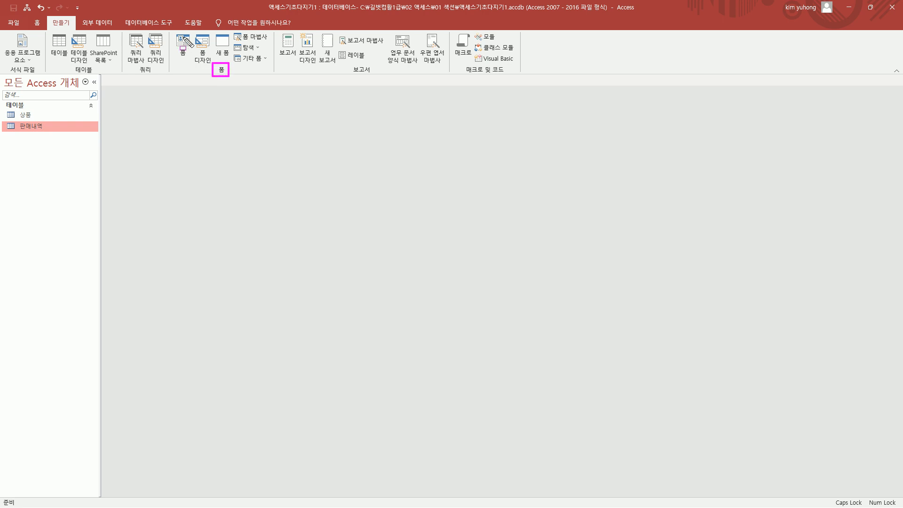
{"action": "left_click_drag", "start_coordinate": [174, 32], "coordinate": [190, 56]}
{"action": "key", "text": "Escape"}
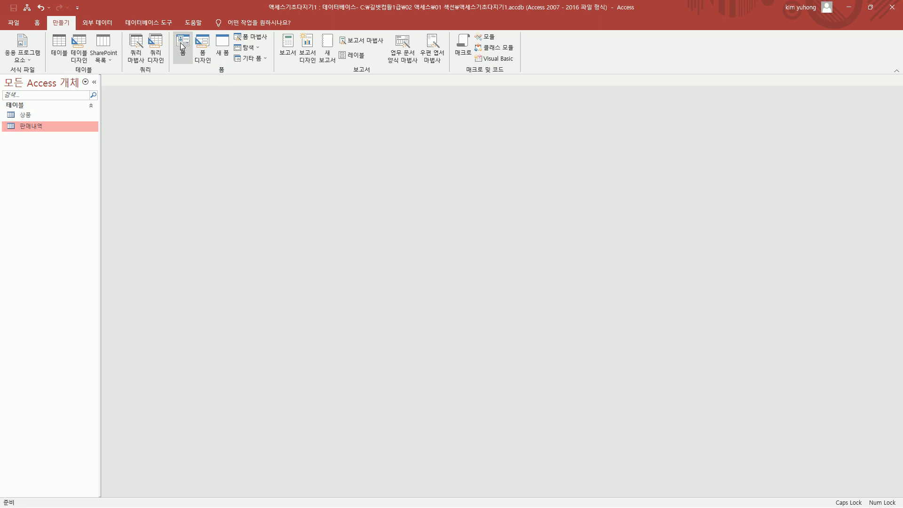
{"action": "left_click", "coordinate": [182, 45]}
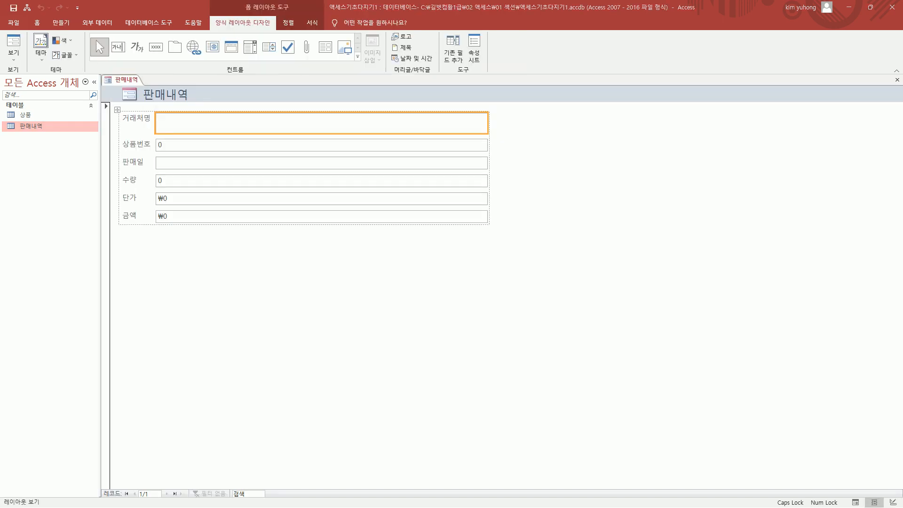
{"action": "left_click_drag", "start_coordinate": [12, 119], "coordinate": [47, 133]}
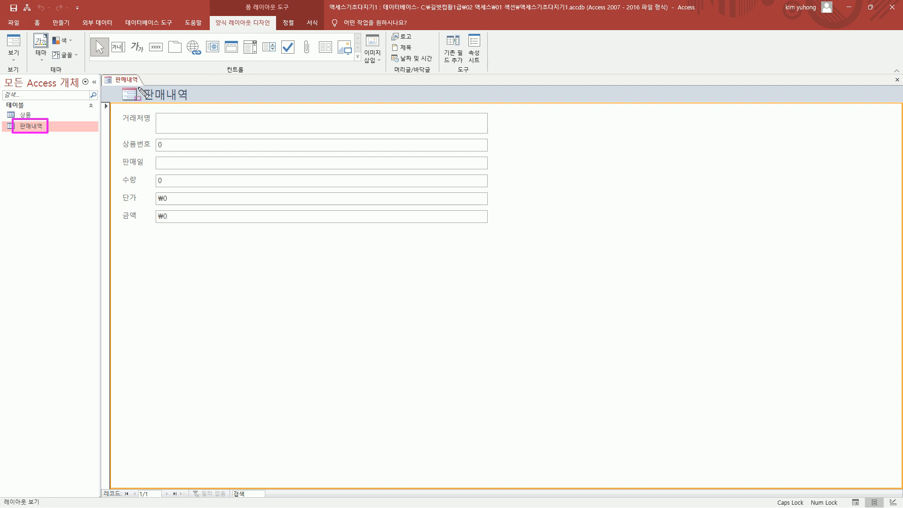
{"action": "mouse_move", "coordinate": [109, 71]}
{"action": "left_mouse_down"}
{"action": "mouse_move", "coordinate": [149, 94]}
{"action": "mouse_move", "coordinate": [205, 103]}
{"action": "left_mouse_up"}
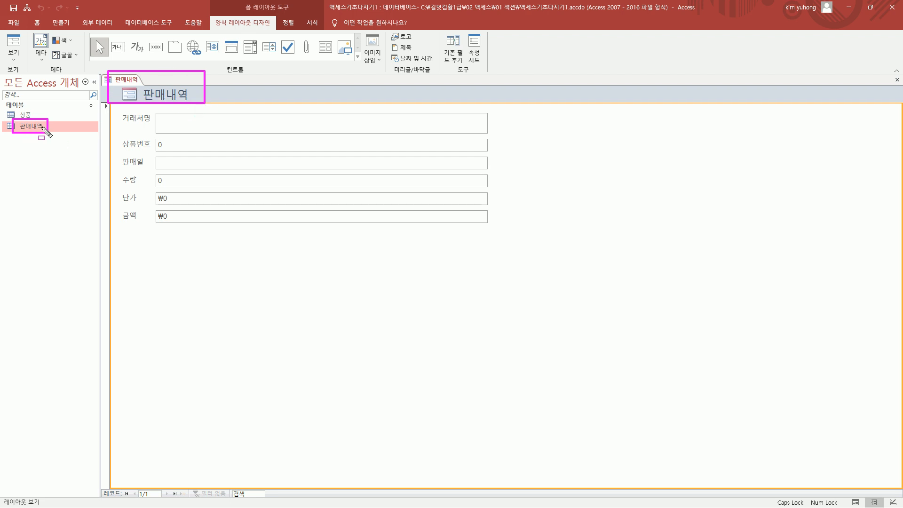
{"action": "mouse_move", "coordinate": [115, 108]}
{"action": "left_mouse_down"}
{"action": "mouse_move", "coordinate": [152, 224]}
{"action": "mouse_move", "coordinate": [504, 230]}
{"action": "left_mouse_up"}
{"action": "mouse_move", "coordinate": [158, 111]}
{"action": "left_mouse_down"}
{"action": "mouse_move", "coordinate": [177, 144]}
{"action": "mouse_move", "coordinate": [442, 224]}
{"action": "mouse_move", "coordinate": [476, 224]}
{"action": "left_mouse_up"}
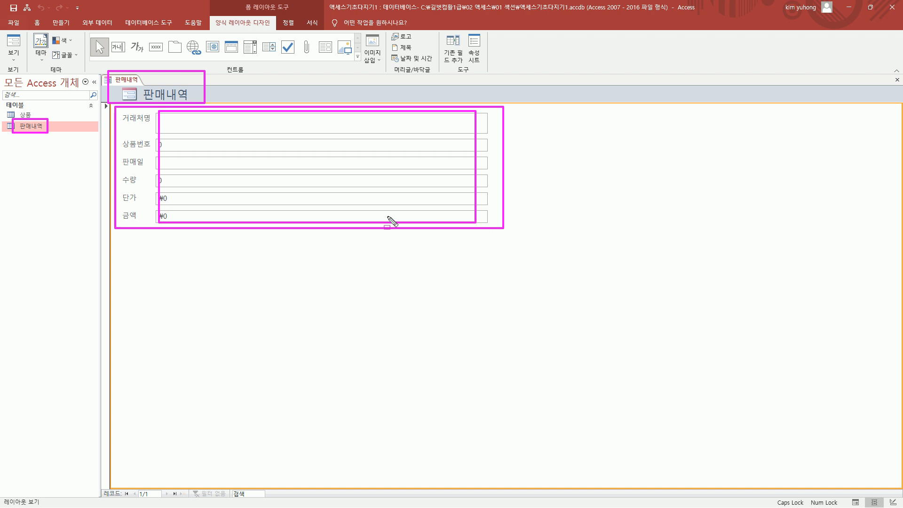
{"action": "key", "text": "Escape"}
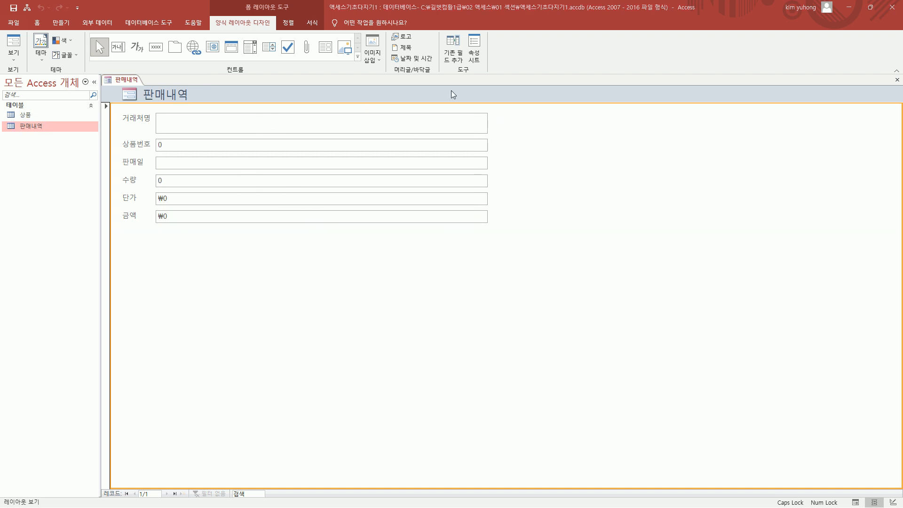
Close the new form and save it under the name 판매내역입력폼.
{"action": "left_click", "coordinate": [897, 79]}
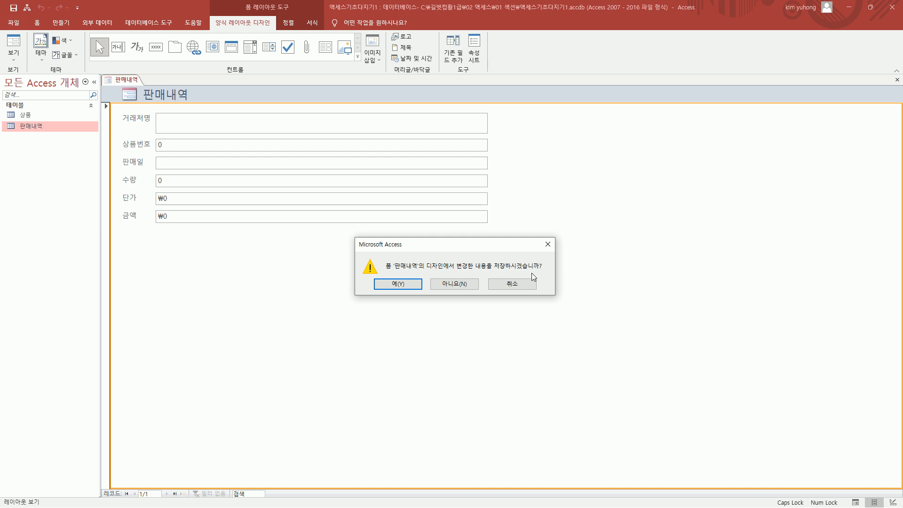
{"action": "left_click", "coordinate": [398, 284]}
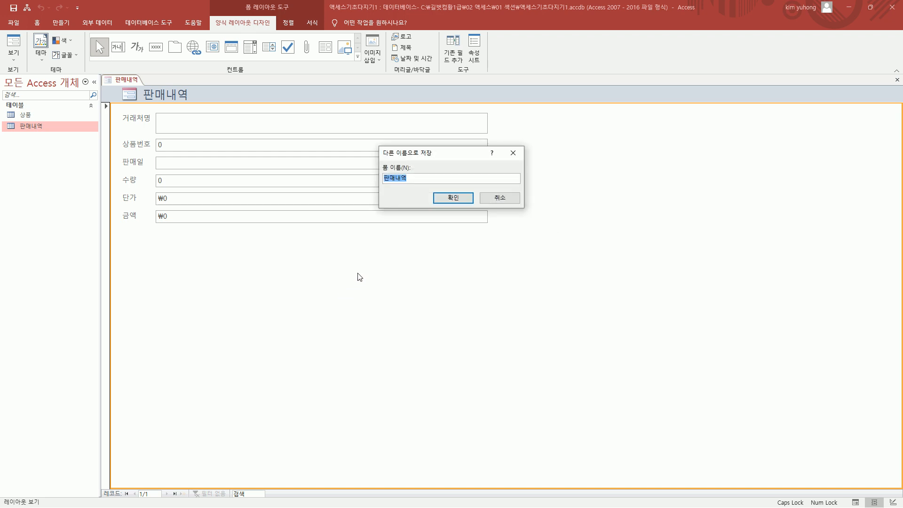
{"action": "type", "text": "판매내역"}
{"action": "type", "text": "입려"}
{"action": "type", "text": "폼"}
{"action": "left_click", "coordinate": [451, 199]}
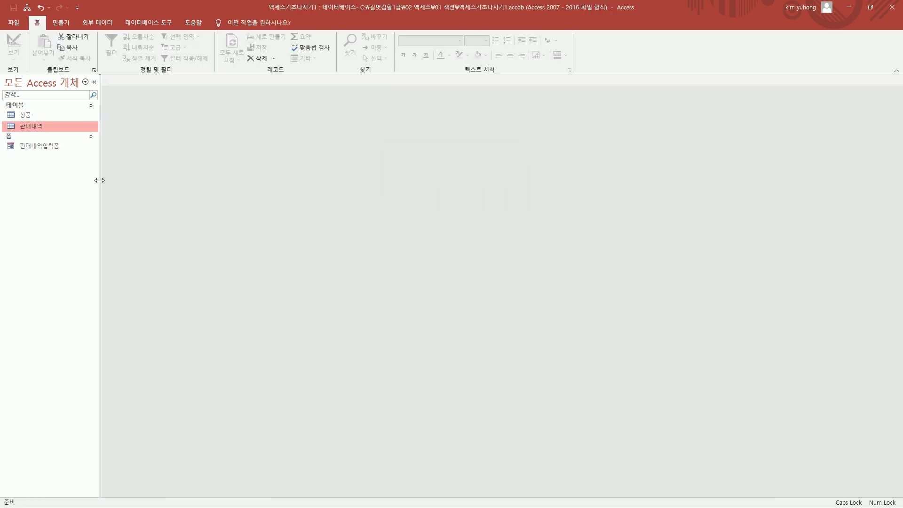
Open the 판매내역입력폼 form in form view for data entry.
{"action": "mouse_move", "coordinate": [5, 152]}
{"action": "left_mouse_down"}
{"action": "mouse_move", "coordinate": [61, 151]}
{"action": "mouse_move", "coordinate": [66, 133]}
{"action": "left_mouse_up"}
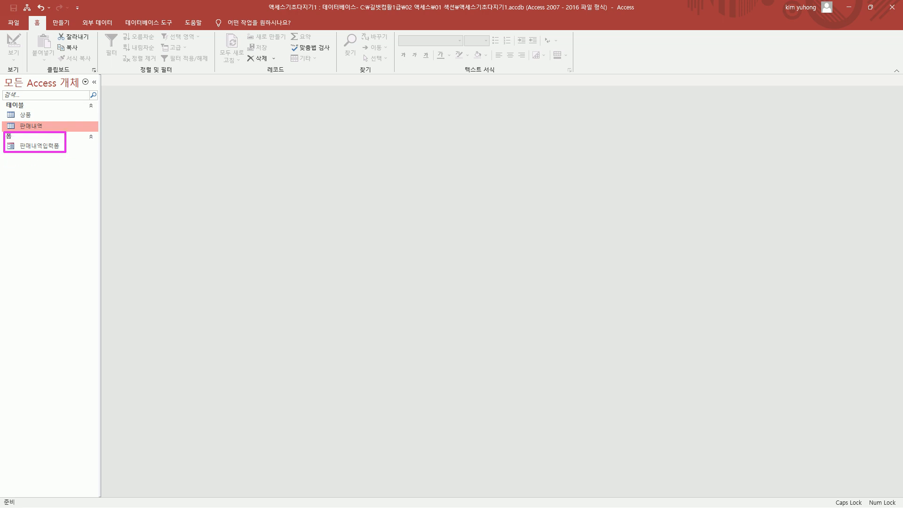
{"action": "double_click", "coordinate": [37, 146]}
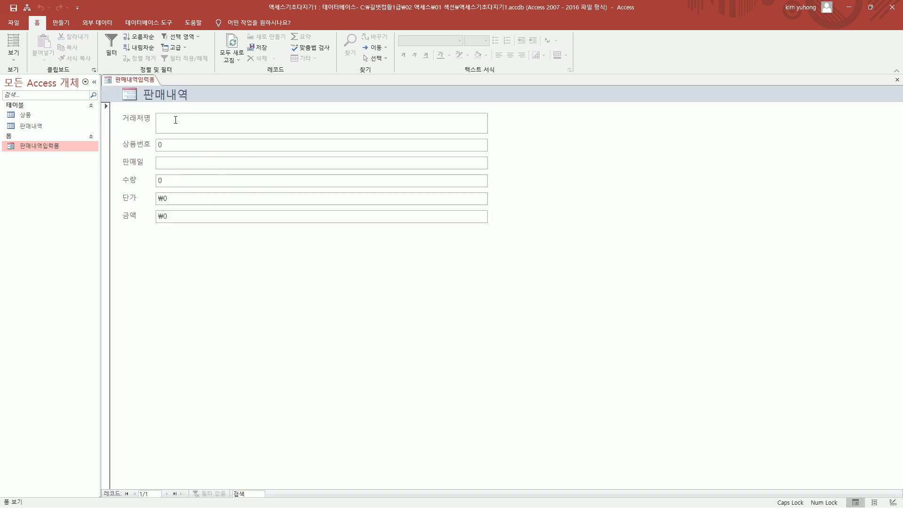
{"action": "left_click_drag", "start_coordinate": [4, 118], "coordinate": [54, 133]}
{"action": "mouse_move", "coordinate": [116, 108]}
{"action": "left_mouse_down"}
{"action": "mouse_move", "coordinate": [423, 226]}
{"action": "mouse_move", "coordinate": [501, 227]}
{"action": "left_mouse_up"}
{"action": "key", "text": "Escape"}
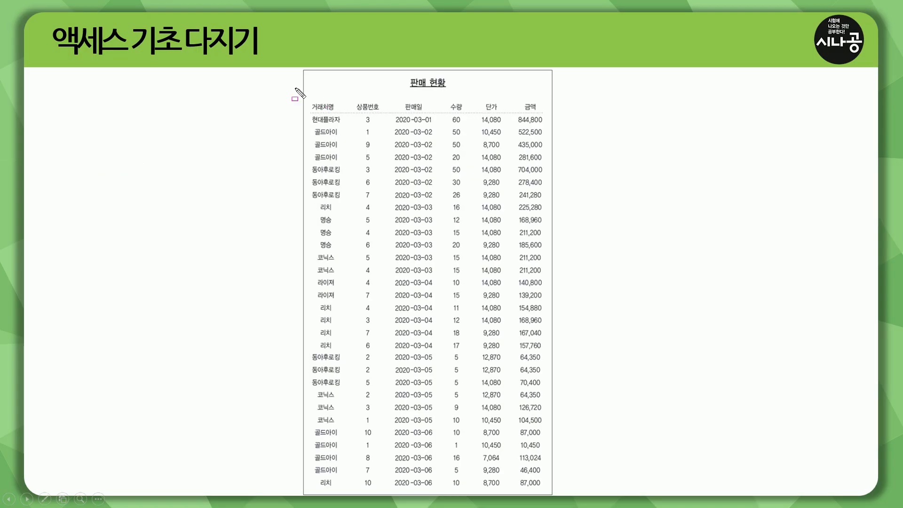
{"action": "mouse_move", "coordinate": [308, 74]}
{"action": "left_mouse_down"}
{"action": "mouse_move", "coordinate": [417, 335]}
{"action": "mouse_move", "coordinate": [514, 461]}
{"action": "mouse_move", "coordinate": [555, 488]}
{"action": "left_mouse_up"}
{"action": "key", "text": "Escape"}
{"action": "mouse_move", "coordinate": [309, 114]}
{"action": "left_mouse_down"}
{"action": "mouse_move", "coordinate": [475, 398]}
{"action": "mouse_move", "coordinate": [548, 489]}
{"action": "left_mouse_up"}
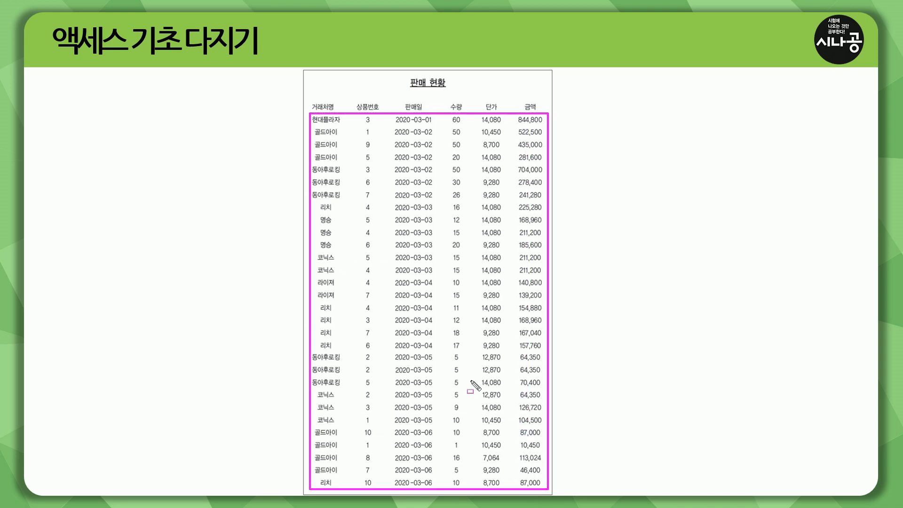
{"action": "key", "text": "Escape"}
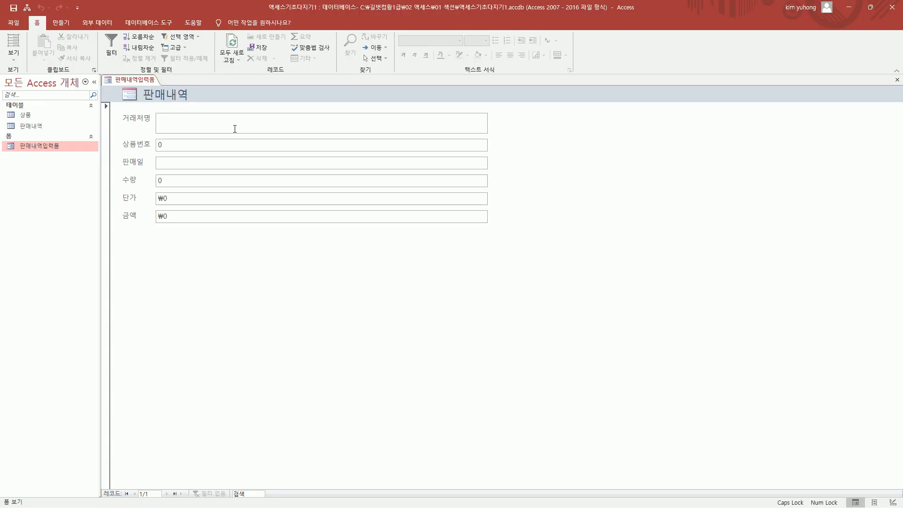
Enter the first sales record: 거래처명 현대플라자, 상품번호 3, 판매일 2020-03-01, 수량 60, 단가 14080, 금액 844800, and commit it.
{"action": "type", "text": "현대ㅍㄹ라자"}
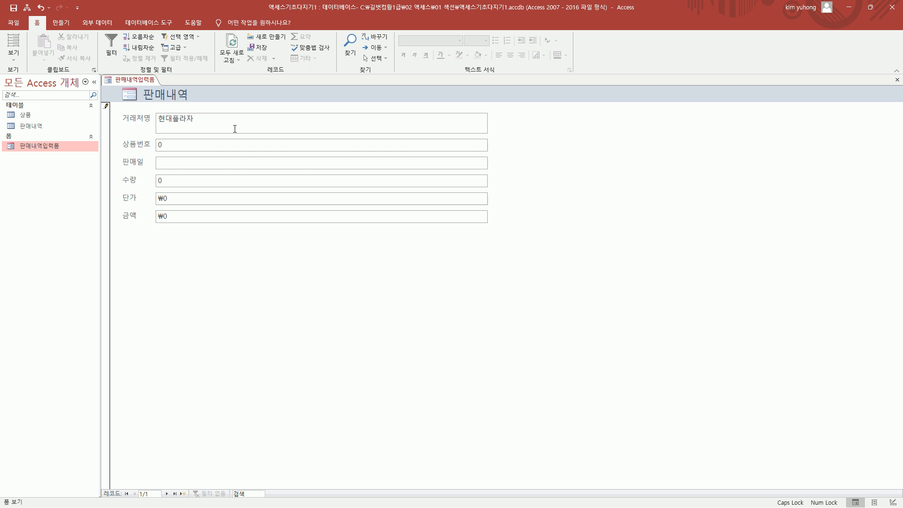
{"action": "key", "text": "Tab"}
{"action": "type", "text": "3"}
{"action": "key", "text": "Tab"}
{"action": "type", "text": "2020-03-01"}
{"action": "key", "text": "Tab"}
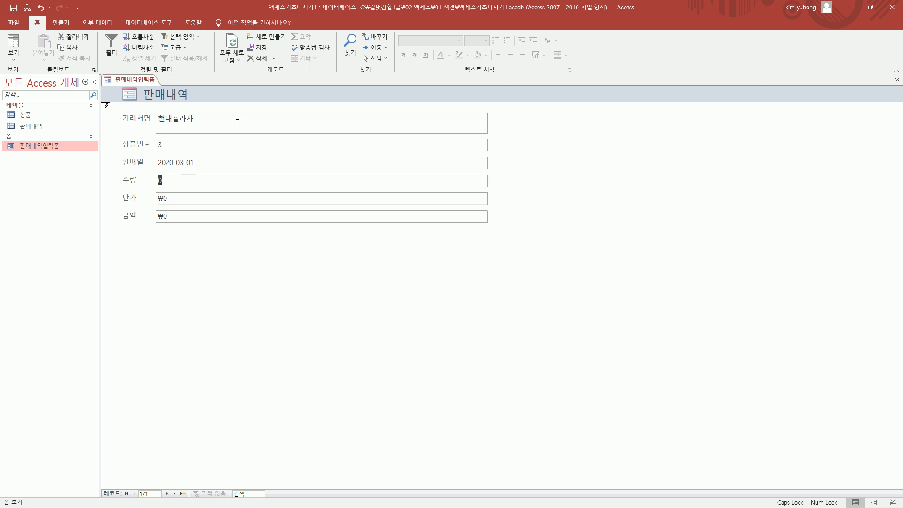
{"action": "type", "text": "60"}
{"action": "key", "text": "Tab"}
{"action": "type", "text": "14080"}
{"action": "key", "text": "Tab"}
{"action": "type", "text": "844800"}
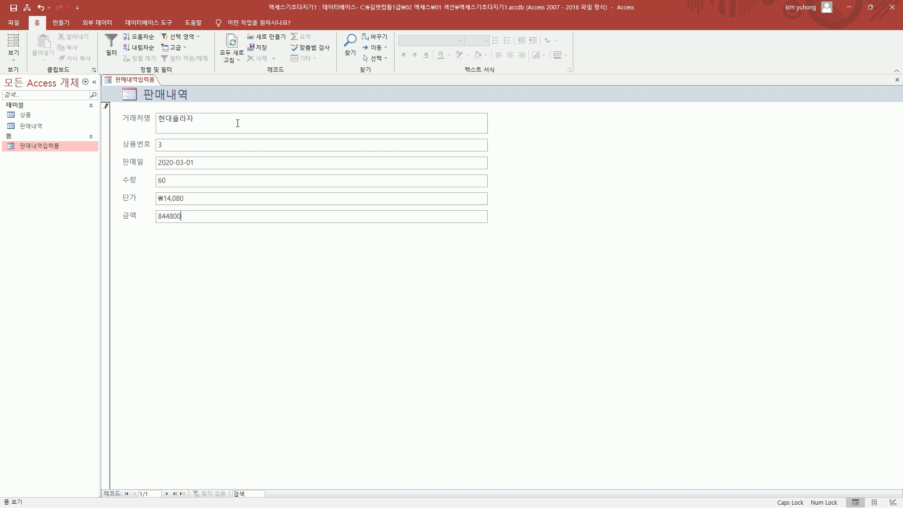
{"action": "key", "text": "Tab"}
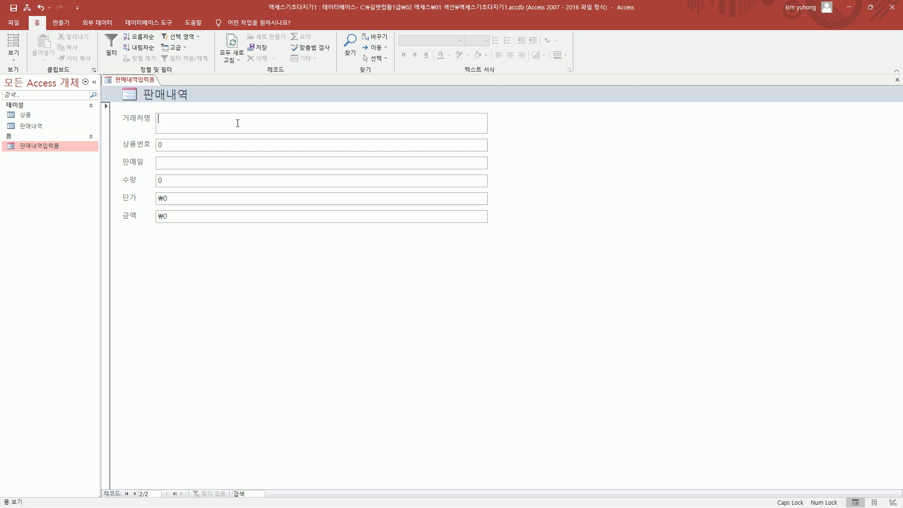
Enter the second sales record: 거래처명 골드아이, 상품번호 1, 판매일 2020-03-02, 수량 50, 단가 10450, 금액 522500, and commit it.
{"action": "type", "text": "ㅇ고ㄹㄷㅇㅏㅇㅣ"}
{"action": "key", "text": "Tab"}
{"action": "type", "text": "1"}
{"action": "key", "text": "Tab"}
{"action": "type", "text": "2020-03-02"}
{"action": "key", "text": "Tab"}
{"action": "type", "text": "50"}
{"action": "key", "text": "Tab"}
{"action": "type", "text": "10450"}
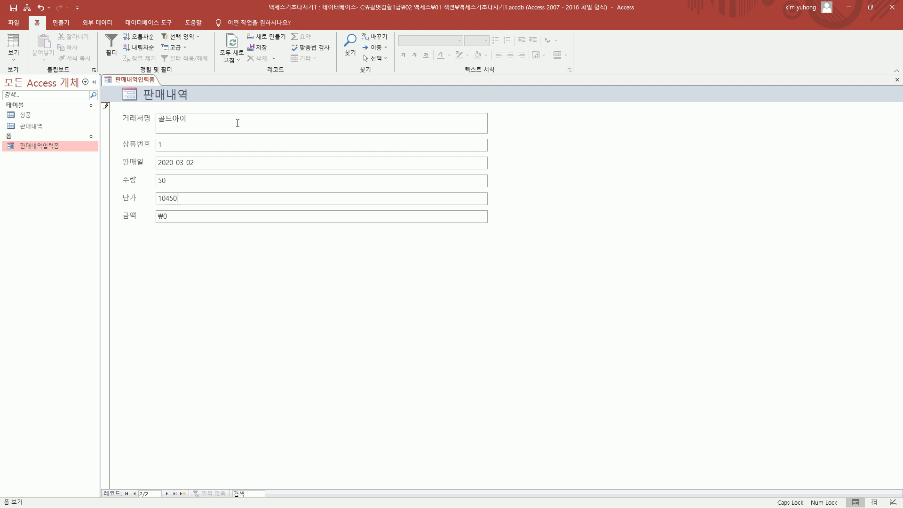
{"action": "key", "text": "Tab"}
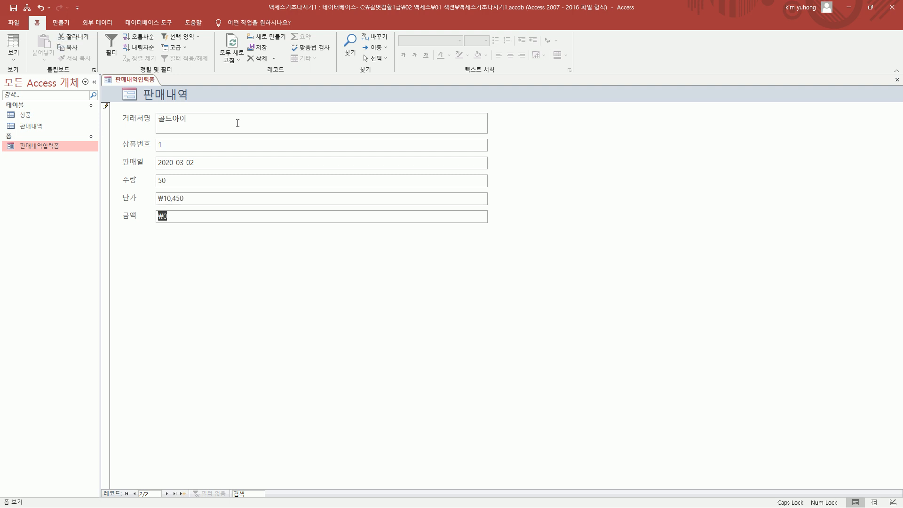
{"action": "type", "text": "522500"}
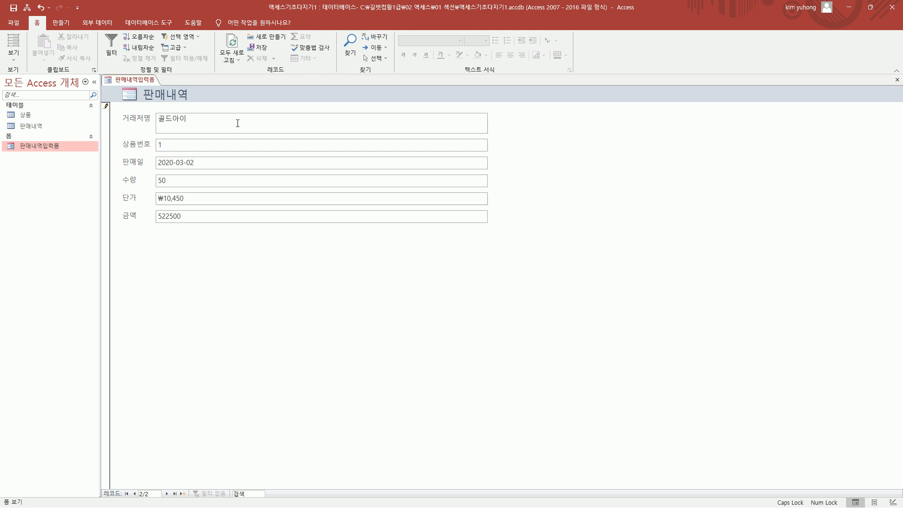
{"action": "key", "text": "Tab"}
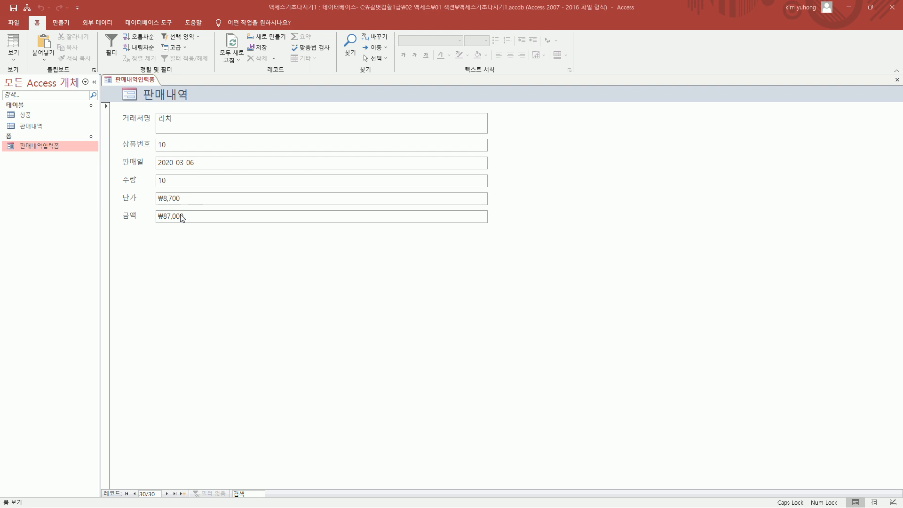
Close the 판매내역입력폼 form and open the 판매내역 table in datasheet view to check the entered records.
{"action": "right_click", "coordinate": [147, 80]}
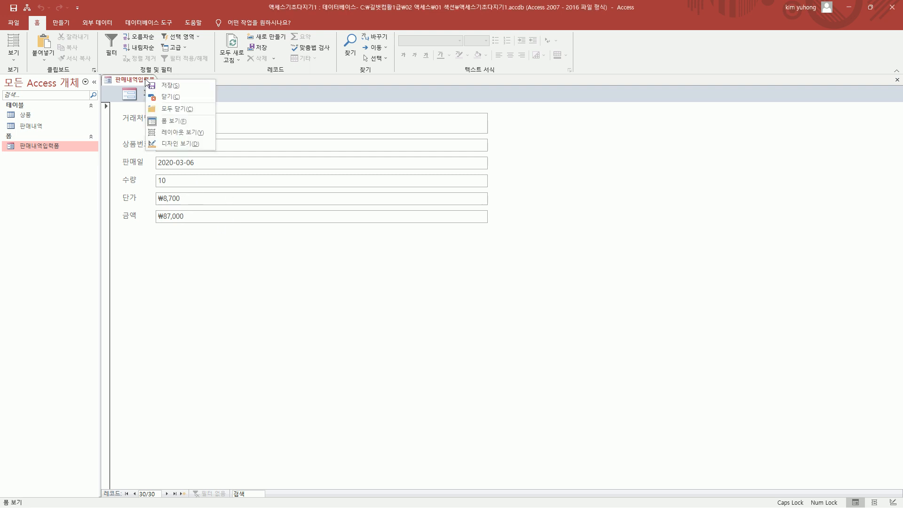
{"action": "left_click", "coordinate": [165, 98]}
{"action": "left_click", "coordinate": [39, 128]}
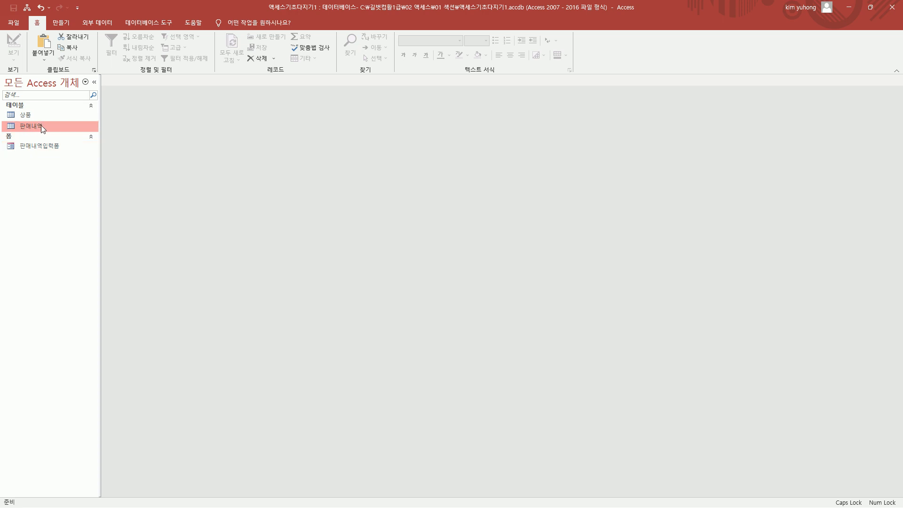
{"action": "double_click", "coordinate": [41, 125]}
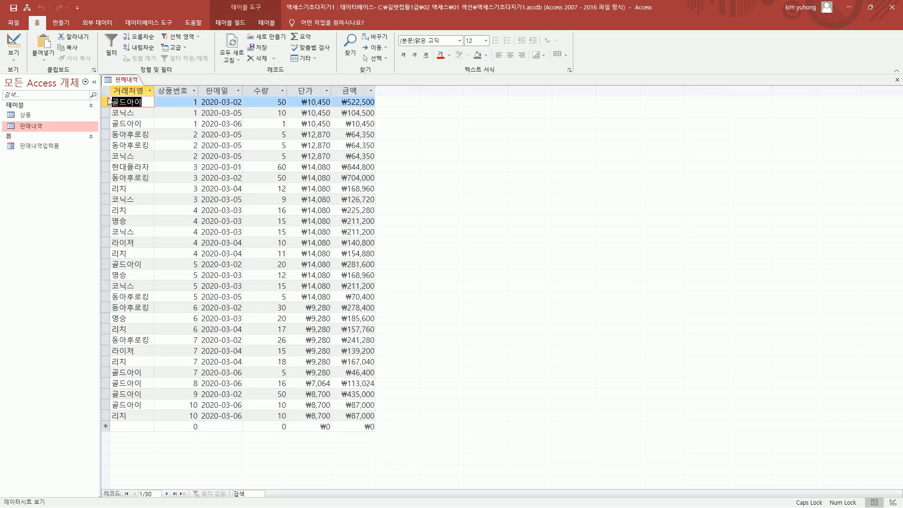
{"action": "key", "text": "ctrl+shift+d"}
{"action": "mouse_move", "coordinate": [108, 98]}
{"action": "left_mouse_down"}
{"action": "mouse_move", "coordinate": [290, 338]}
{"action": "mouse_move", "coordinate": [381, 429]}
{"action": "mouse_move", "coordinate": [380, 421]}
{"action": "left_mouse_up"}
{"action": "left_click_drag", "start_coordinate": [106, 72], "coordinate": [149, 89]}
{"action": "key", "text": "Escape"}
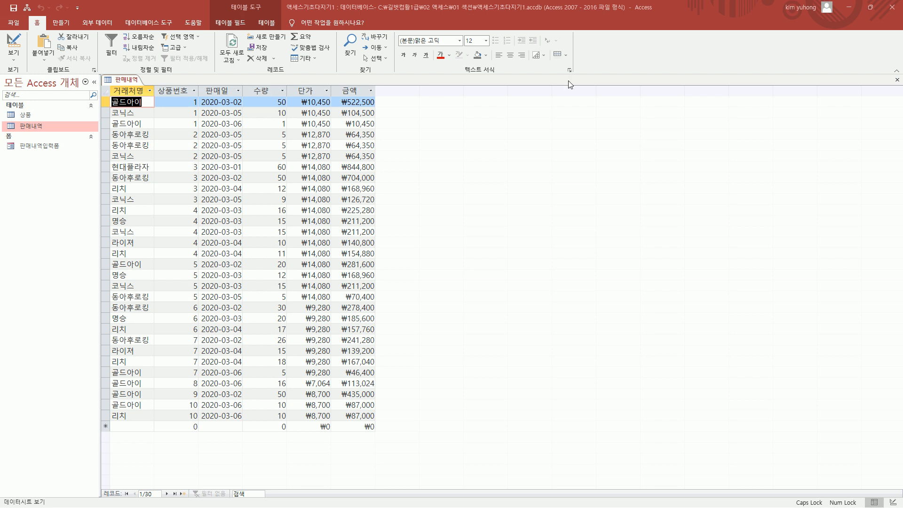
Close the 판매내역 table and open the 판매내역입력폼 form in Design view.
{"action": "left_click", "coordinate": [898, 80]}
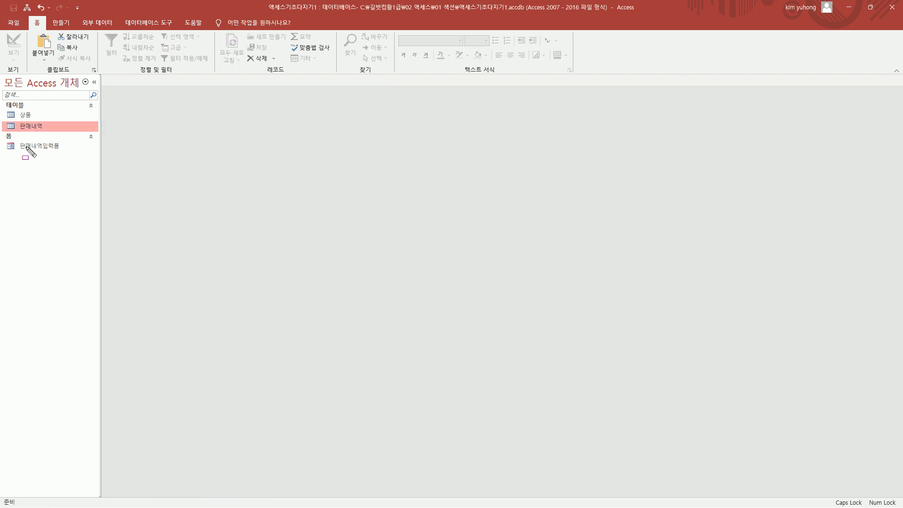
{"action": "left_click_drag", "start_coordinate": [13, 139], "coordinate": [93, 156]}
{"action": "left_click_drag", "start_coordinate": [79, 143], "coordinate": [51, 148]}
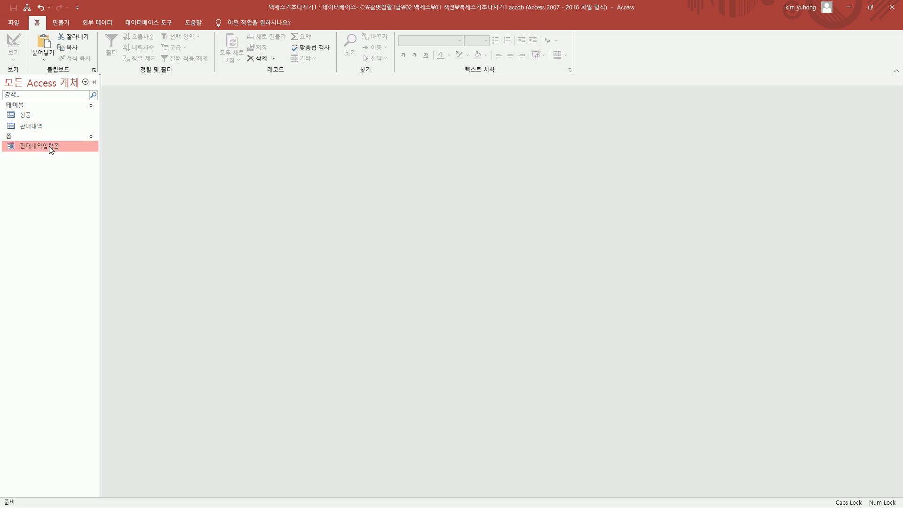
{"action": "right_click", "coordinate": [42, 145]}
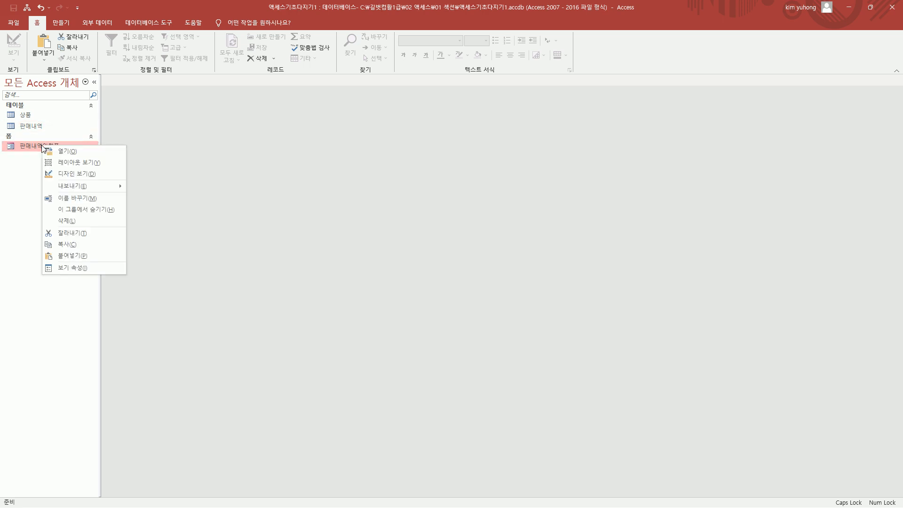
{"action": "left_click", "coordinate": [79, 170]}
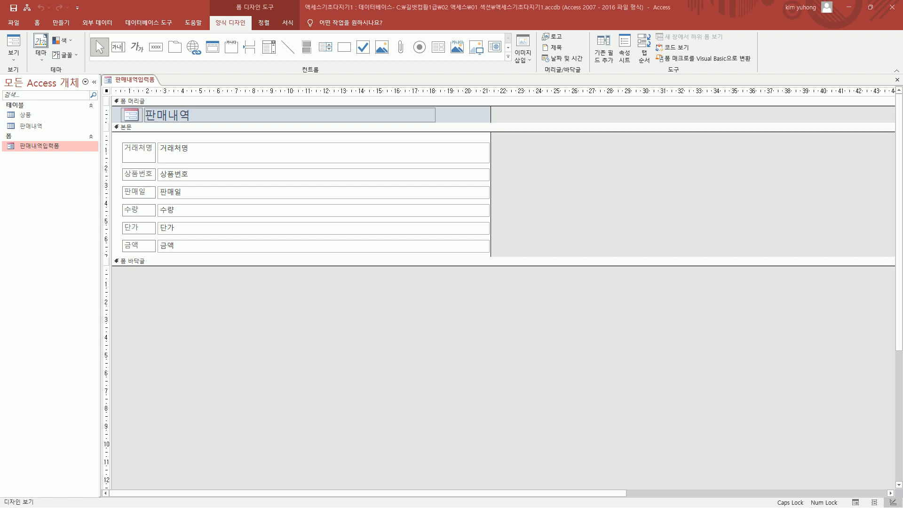
Close the 판매내역입력폼 form.
{"action": "right_click", "coordinate": [136, 80]}
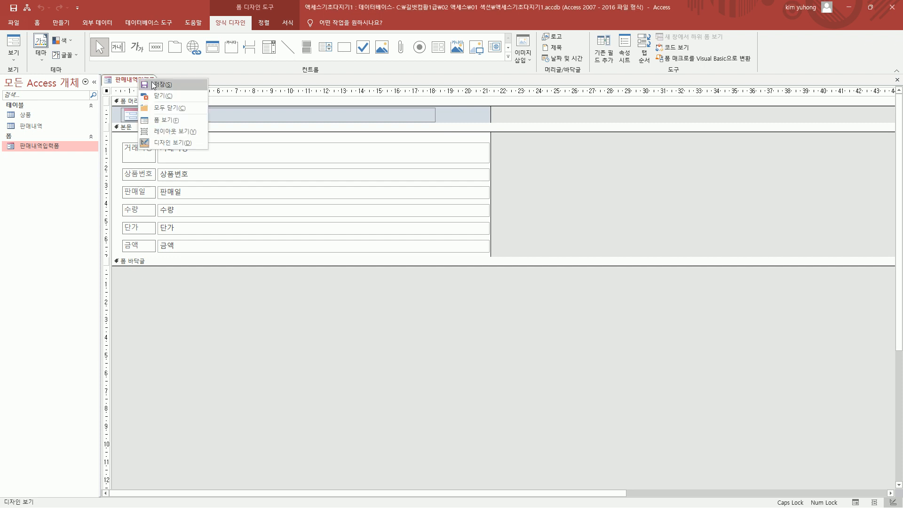
{"action": "left_click", "coordinate": [160, 95]}
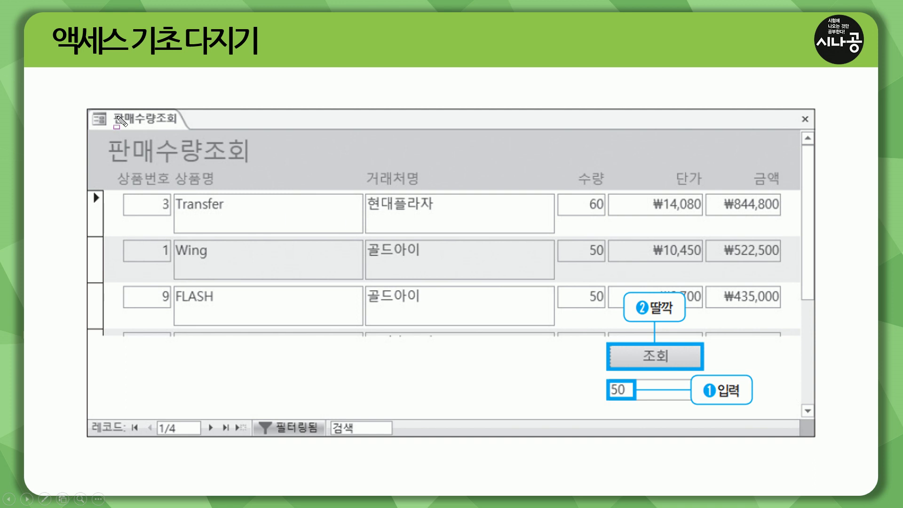
{"action": "left_click_drag", "start_coordinate": [83, 104], "coordinate": [821, 444]}
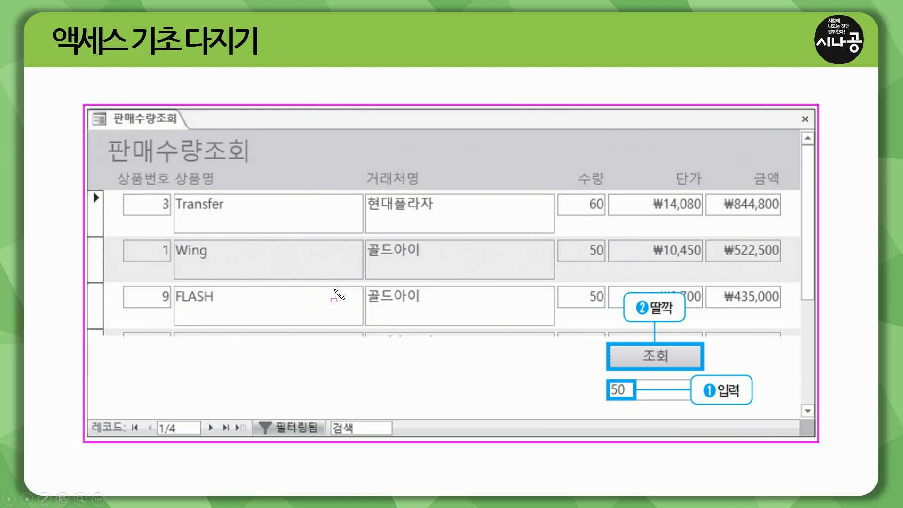
{"action": "mouse_move", "coordinate": [116, 168]}
{"action": "left_mouse_down"}
{"action": "mouse_move", "coordinate": [172, 317]}
{"action": "mouse_move", "coordinate": [600, 326]}
{"action": "mouse_move", "coordinate": [785, 315]}
{"action": "left_mouse_up"}
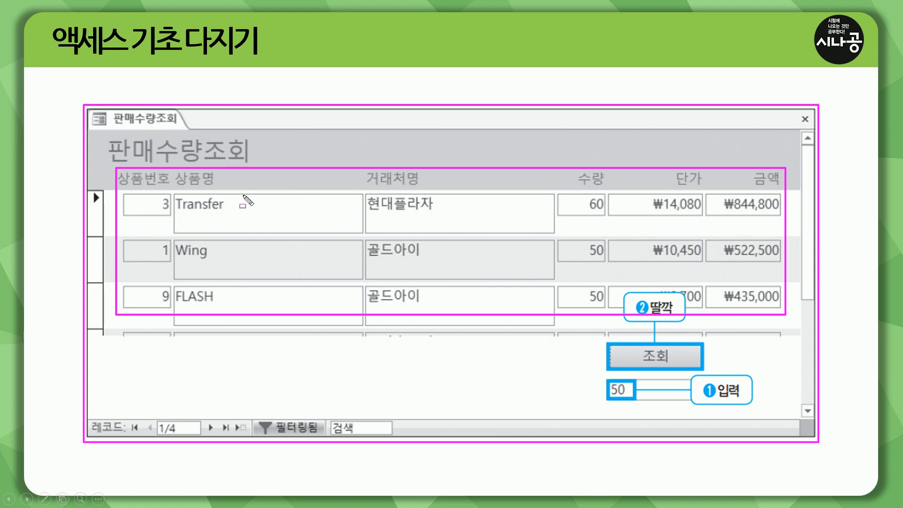
{"action": "left_click_drag", "start_coordinate": [123, 169], "coordinate": [160, 306]}
{"action": "left_click_drag", "start_coordinate": [382, 168], "coordinate": [442, 318]}
{"action": "mouse_move", "coordinate": [571, 168]}
{"action": "left_mouse_down"}
{"action": "mouse_move", "coordinate": [773, 167]}
{"action": "mouse_move", "coordinate": [775, 315]}
{"action": "left_mouse_up"}
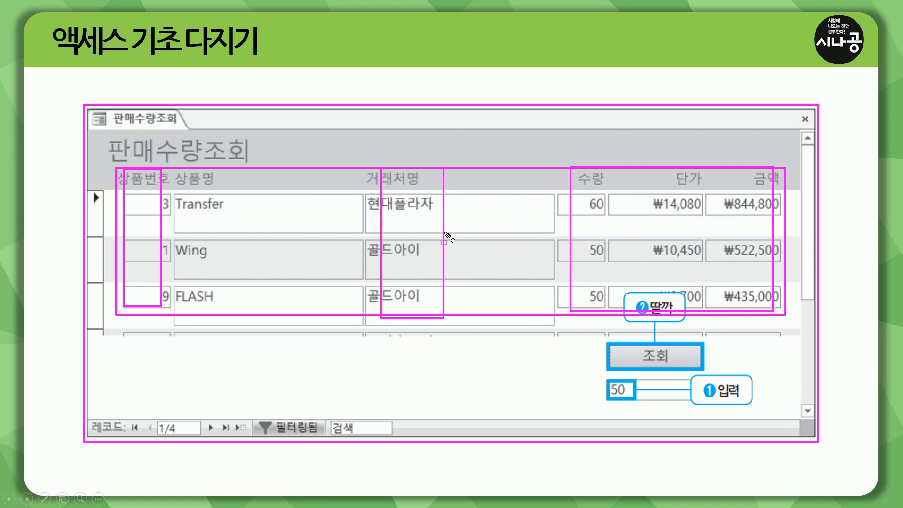
{"action": "mouse_move", "coordinate": [180, 157]}
{"action": "left_mouse_down"}
{"action": "mouse_move", "coordinate": [231, 306]}
{"action": "mouse_move", "coordinate": [222, 310]}
{"action": "left_mouse_up"}
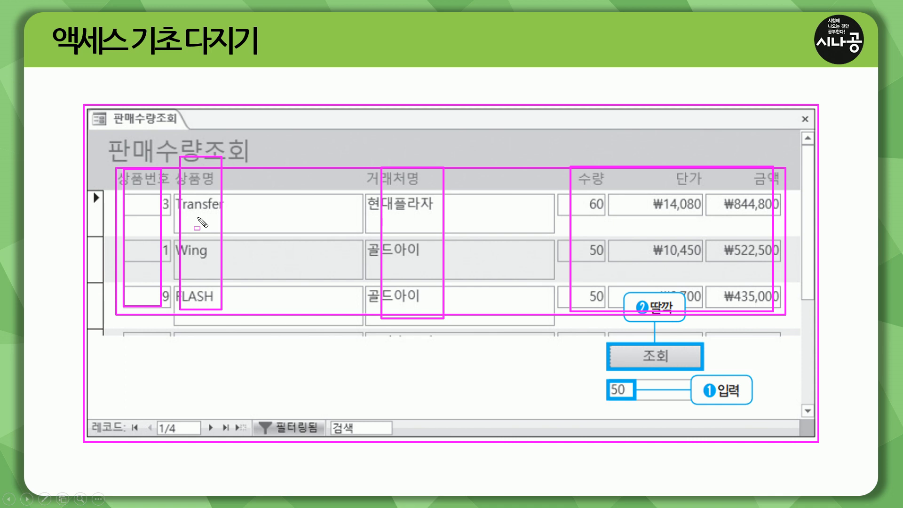
{"action": "key", "text": "e"}
{"action": "left_click_drag", "start_coordinate": [182, 167], "coordinate": [231, 333]}
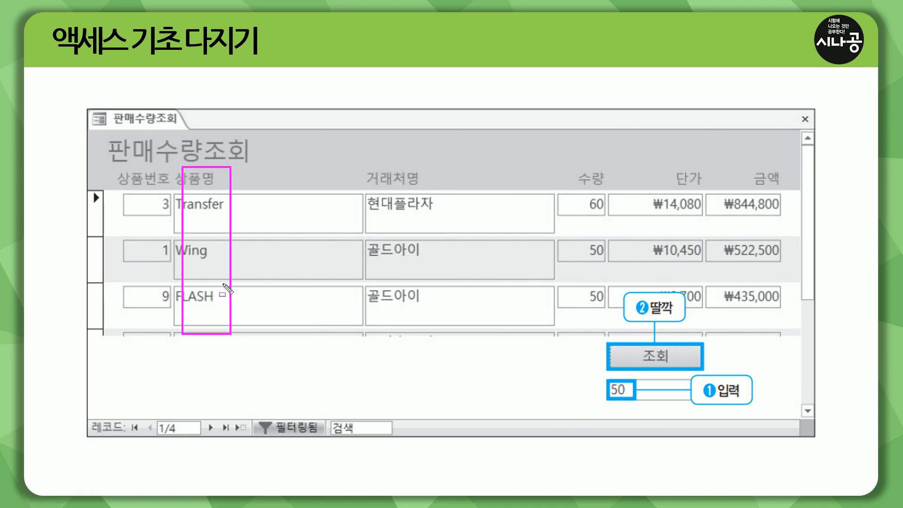
{"action": "mouse_move", "coordinate": [127, 172]}
{"action": "left_mouse_down"}
{"action": "mouse_move", "coordinate": [151, 198]}
{"action": "mouse_move", "coordinate": [168, 193]}
{"action": "left_mouse_up"}
{"action": "left_click_drag", "start_coordinate": [370, 170], "coordinate": [433, 193]}
{"action": "left_click_drag", "start_coordinate": [574, 166], "coordinate": [786, 200]}
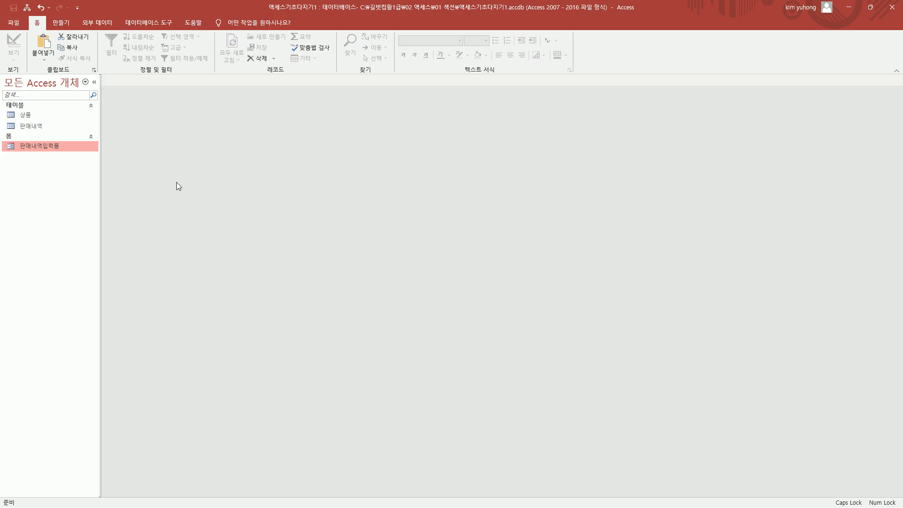
Create a new query in Design view.
{"action": "left_click", "coordinate": [61, 23]}
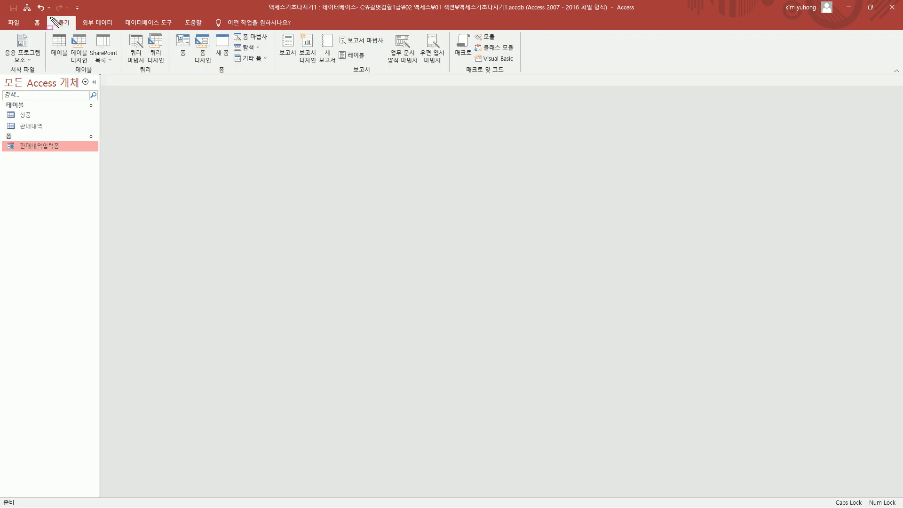
{"action": "left_click_drag", "start_coordinate": [73, 26], "coordinate": [75, 29]}
{"action": "left_click_drag", "start_coordinate": [136, 66], "coordinate": [155, 75]}
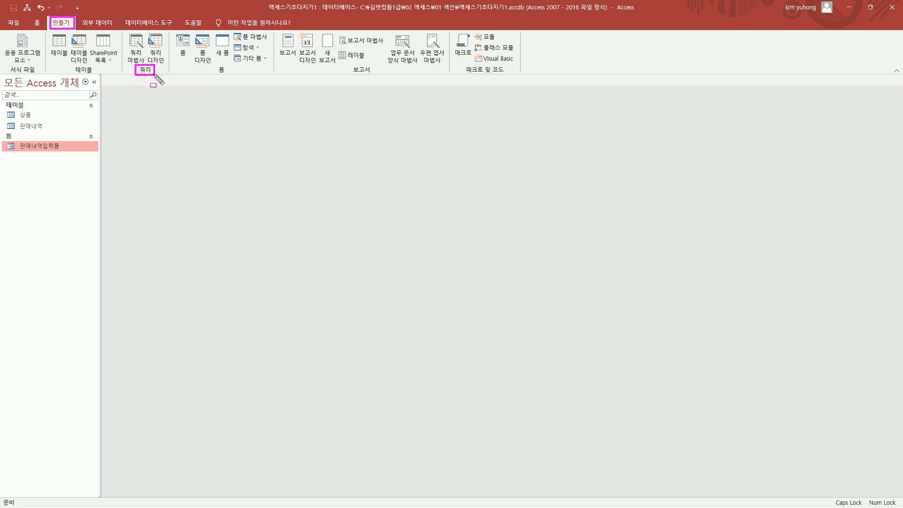
{"action": "left_click_drag", "start_coordinate": [147, 32], "coordinate": [168, 64]}
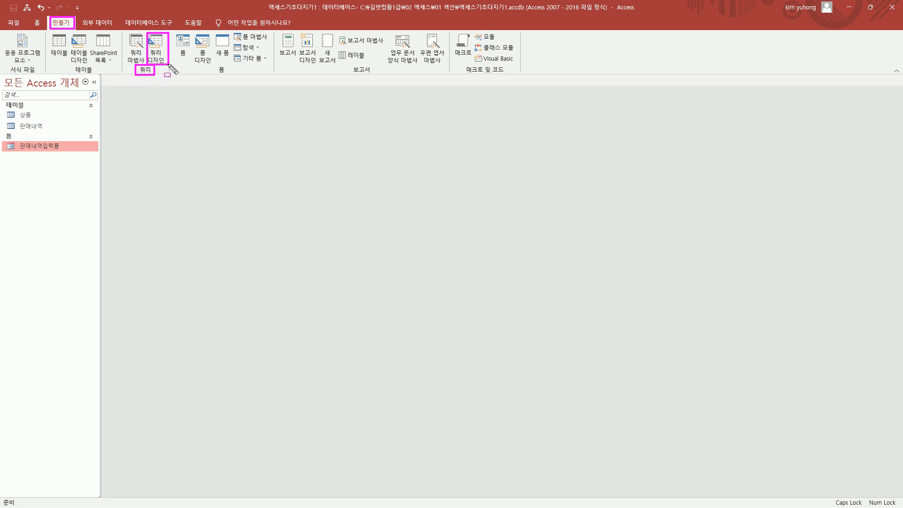
{"action": "key", "text": "Escape"}
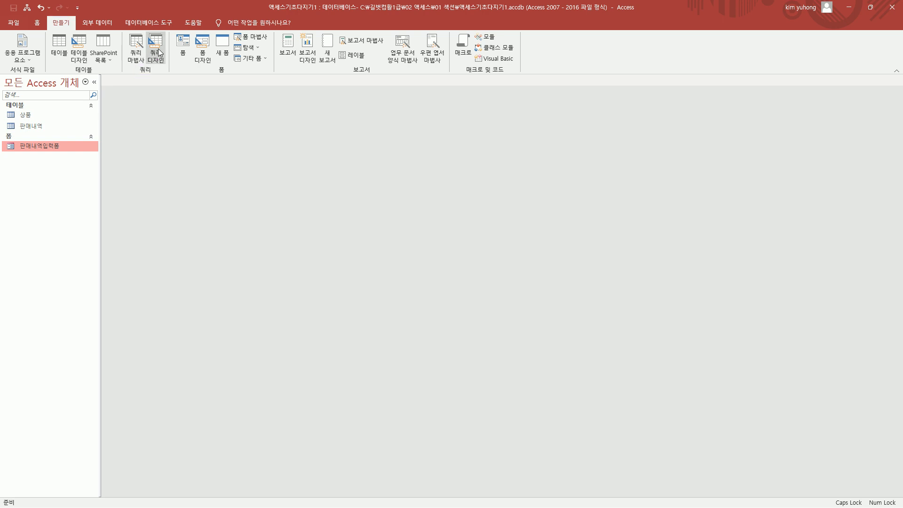
{"action": "left_click", "coordinate": [156, 49]}
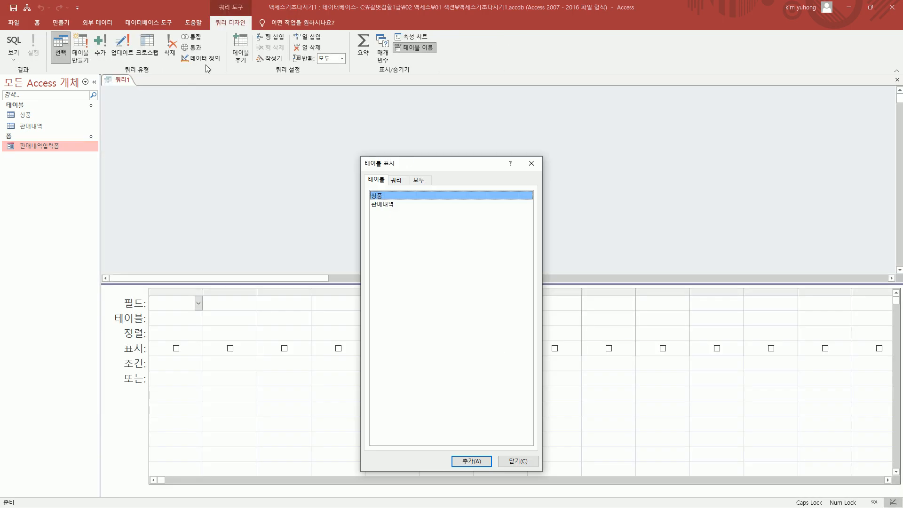
Add the 상품 and 판매내역 tables to the query and close the table selection dialog.
{"action": "mouse_move", "coordinate": [358, 152]}
{"action": "left_mouse_down"}
{"action": "mouse_move", "coordinate": [403, 248]}
{"action": "mouse_move", "coordinate": [541, 450]}
{"action": "mouse_move", "coordinate": [544, 475]}
{"action": "left_mouse_up"}
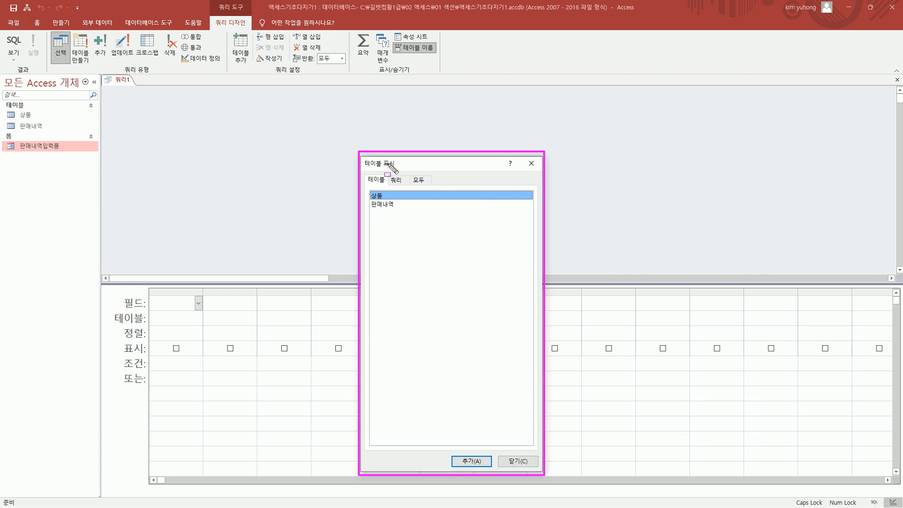
{"action": "key", "text": "Escape"}
{"action": "key", "text": "ctrl+shift+d"}
{"action": "left_click_drag", "start_coordinate": [367, 187], "coordinate": [396, 200]}
{"action": "mouse_move", "coordinate": [366, 199]}
{"action": "left_mouse_down"}
{"action": "mouse_move", "coordinate": [369, 210]}
{"action": "mouse_move", "coordinate": [399, 212]}
{"action": "left_mouse_up"}
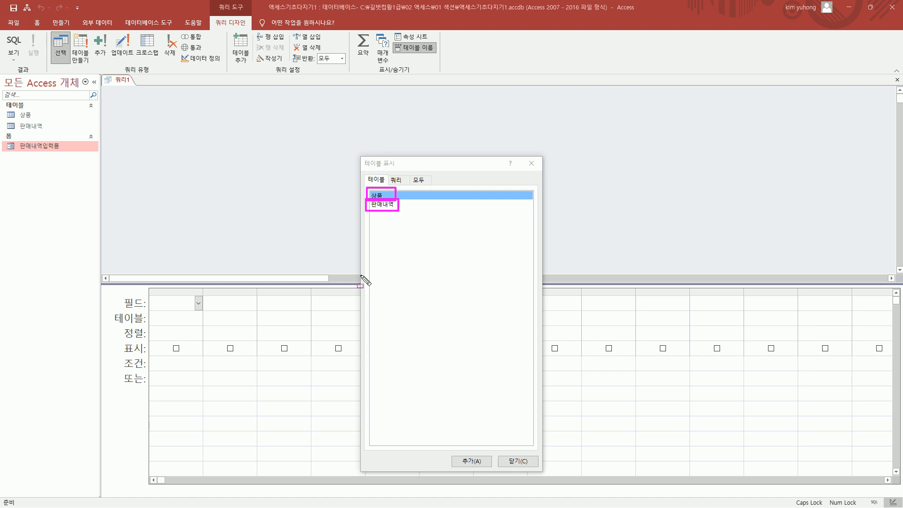
{"action": "key", "text": "Escape"}
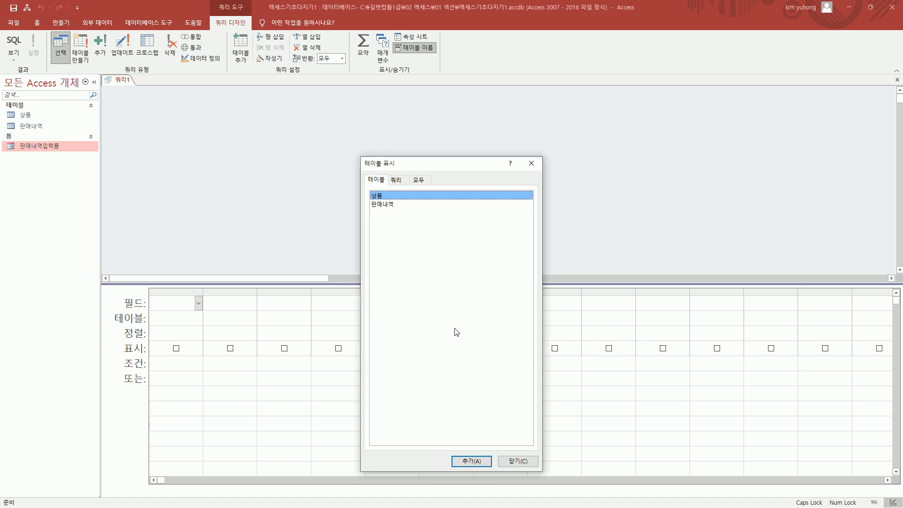
{"action": "left_click", "coordinate": [471, 462]}
{"action": "left_click", "coordinate": [386, 204]}
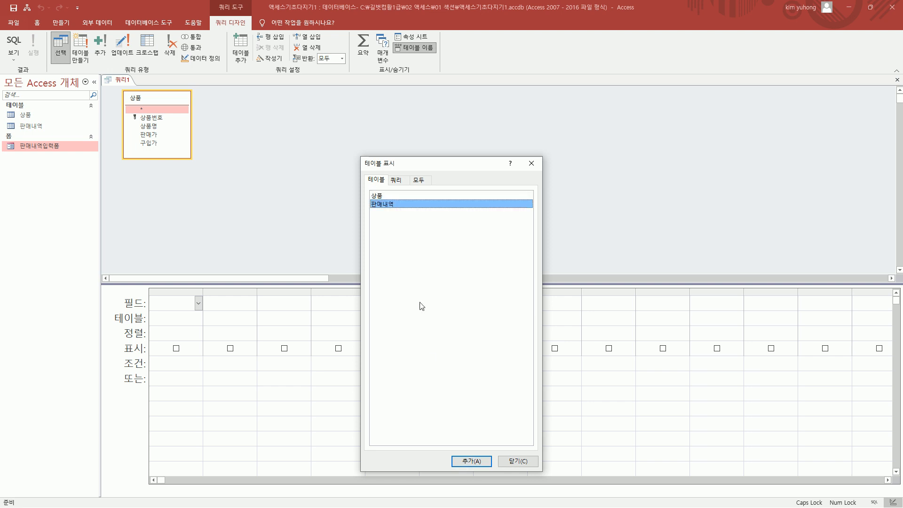
{"action": "left_click", "coordinate": [449, 462]}
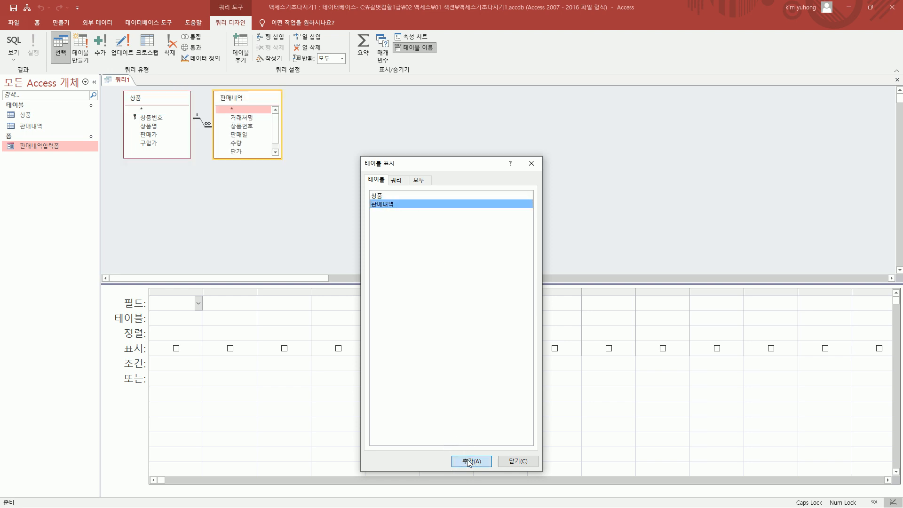
{"action": "mouse_move", "coordinate": [120, 81]}
{"action": "left_mouse_down"}
{"action": "mouse_move", "coordinate": [133, 111]}
{"action": "mouse_move", "coordinate": [292, 169]}
{"action": "left_mouse_up"}
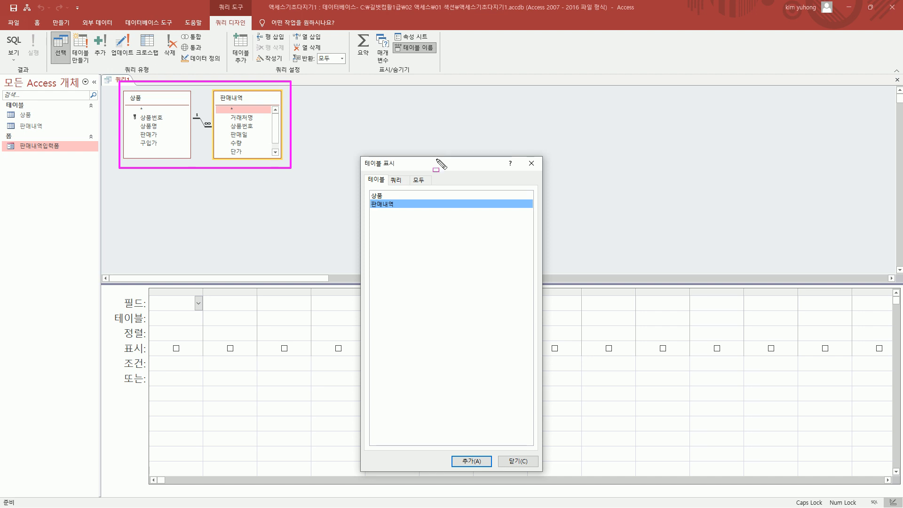
{"action": "left_click_drag", "start_coordinate": [523, 152], "coordinate": [544, 171]}
{"action": "key", "text": "Escape"}
{"action": "left_click", "coordinate": [532, 163]}
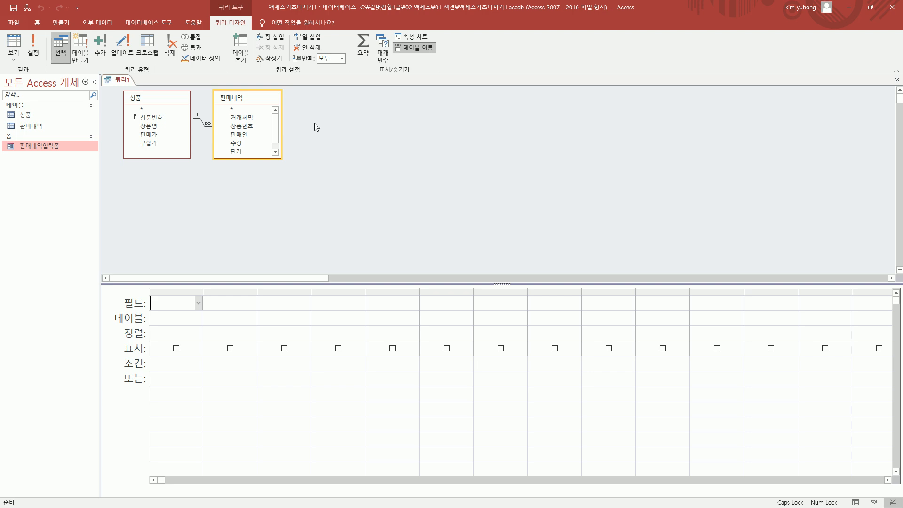
Add the 상품명 field of the 상품 table to the first column of the query grid.
{"action": "left_click", "coordinate": [148, 100]}
{"action": "left_click", "coordinate": [153, 126]}
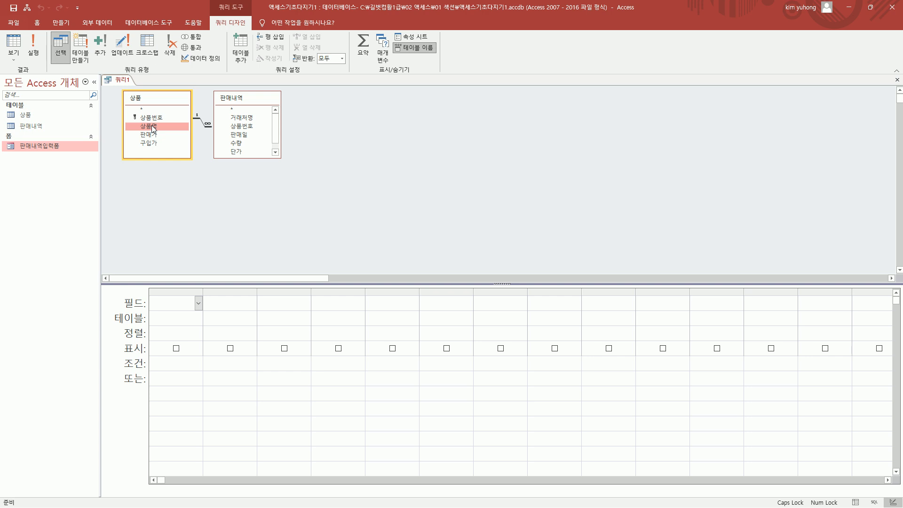
{"action": "double_click", "coordinate": [153, 127]}
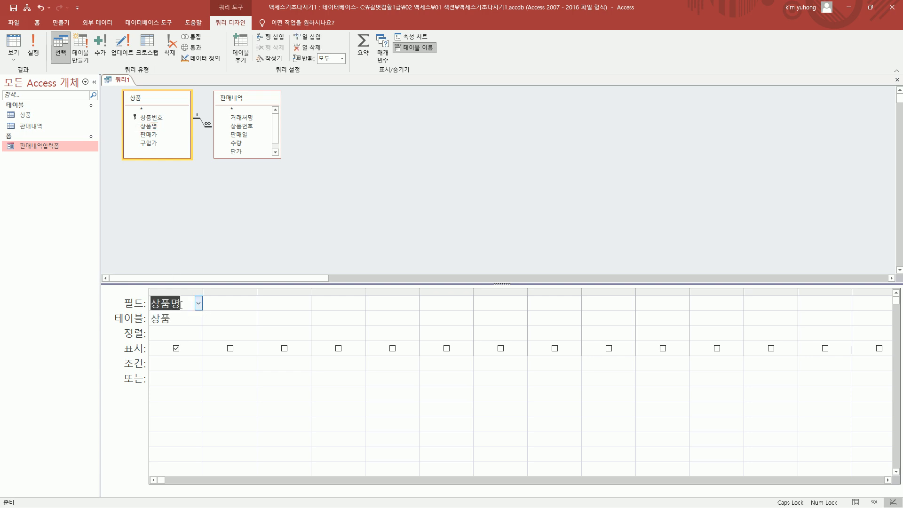
{"action": "key", "text": "ctrl+2"}
{"action": "left_click_drag", "start_coordinate": [224, 102], "coordinate": [285, 169]}
{"action": "key", "text": "Escape"}
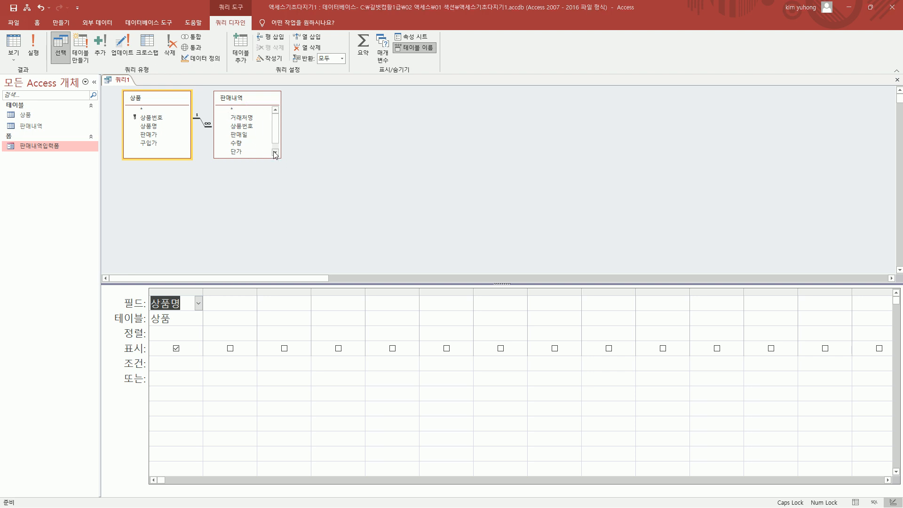
Add all fields of the 판매내역 table to the query grid as a single 판매내역.* column.
{"action": "key", "text": "ctrl+2"}
{"action": "mouse_move", "coordinate": [225, 104]}
{"action": "left_mouse_down"}
{"action": "mouse_move", "coordinate": [269, 113]}
{"action": "mouse_move", "coordinate": [230, 303]}
{"action": "mouse_move", "coordinate": [262, 328]}
{"action": "left_mouse_up"}
{"action": "key", "text": "Escape"}
{"action": "left_click", "coordinate": [237, 111]}
{"action": "key", "text": "Escape"}
{"action": "double_click", "coordinate": [257, 292]}
{"action": "left_click_drag", "start_coordinate": [201, 310], "coordinate": [257, 315]}
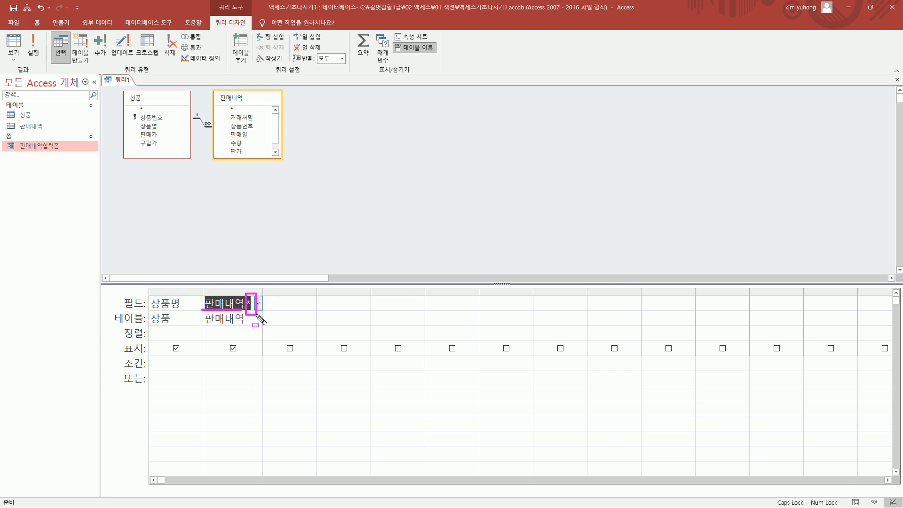
{"action": "left_click_drag", "start_coordinate": [149, 294], "coordinate": [191, 332]}
{"action": "left_click_drag", "start_coordinate": [214, 301], "coordinate": [242, 327]}
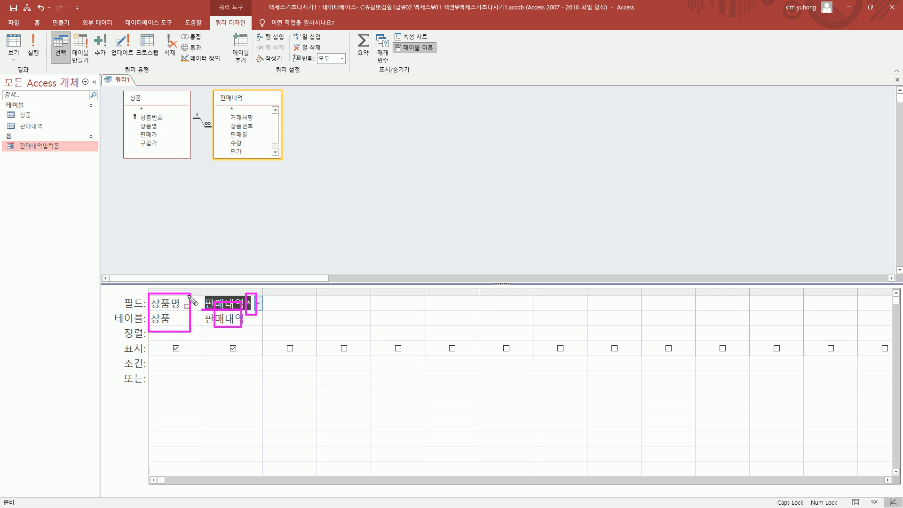
Delete the 상품명 column from the query grid.
{"action": "key", "text": "Escape"}
{"action": "left_click", "coordinate": [174, 293]}
{"action": "key", "text": "Delete"}
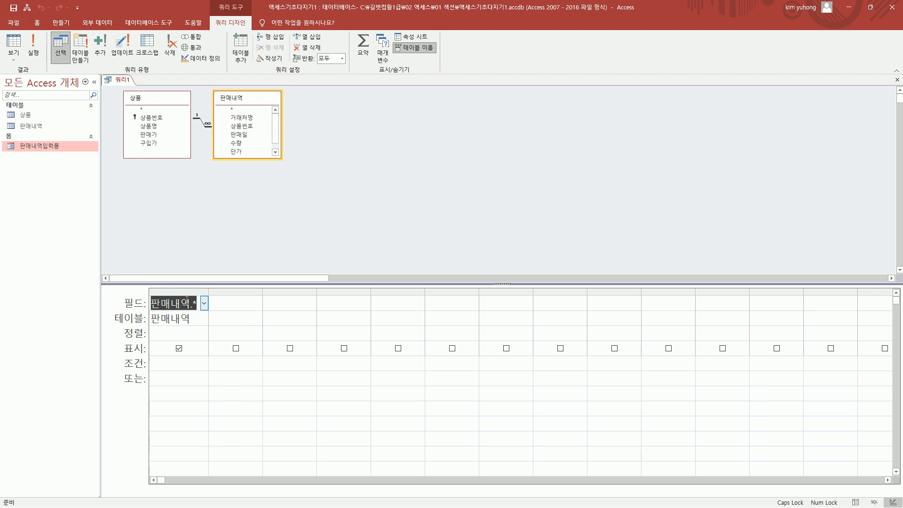
Add the 상품명 field of the 상품 table to the column following 판매내역.*.
{"action": "key", "text": "Tab"}
{"action": "left_click_drag", "start_coordinate": [149, 126], "coordinate": [209, 330]}
{"action": "left_click", "coordinate": [280, 245]}
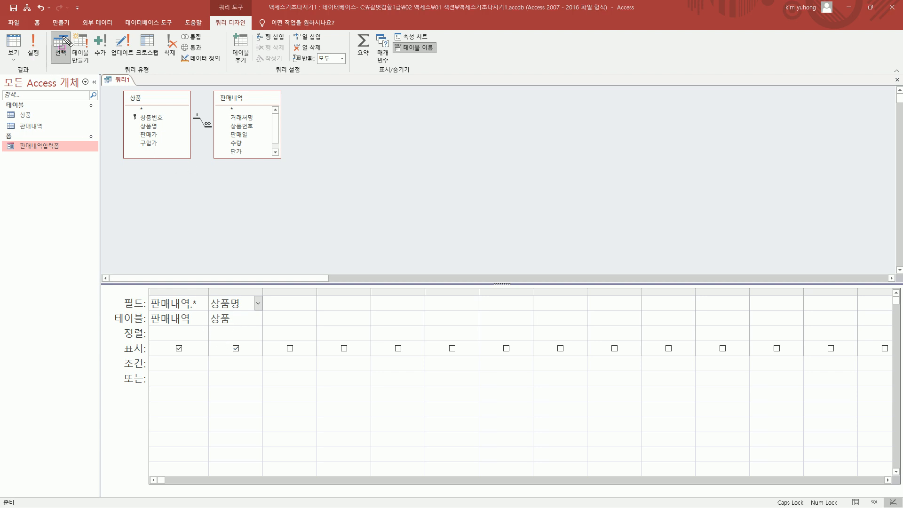
Run the query and examine the 판매내역 fields and the 상품명 column in the results.
{"action": "left_click", "coordinate": [35, 53]}
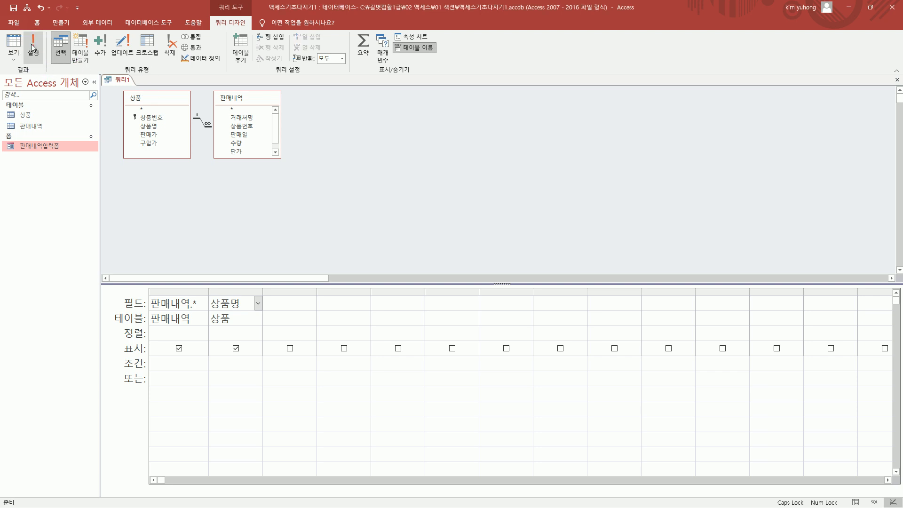
{"action": "key", "text": "ctrl+2"}
{"action": "mouse_move", "coordinate": [111, 86]}
{"action": "left_mouse_down"}
{"action": "mouse_move", "coordinate": [119, 378]}
{"action": "mouse_move", "coordinate": [143, 431]}
{"action": "mouse_move", "coordinate": [143, 422]}
{"action": "left_mouse_up"}
{"action": "mouse_move", "coordinate": [158, 88]}
{"action": "left_mouse_down"}
{"action": "mouse_move", "coordinate": [202, 324]}
{"action": "mouse_move", "coordinate": [239, 418]}
{"action": "mouse_move", "coordinate": [370, 423]}
{"action": "left_mouse_up"}
{"action": "mouse_move", "coordinate": [376, 80]}
{"action": "left_mouse_down"}
{"action": "mouse_move", "coordinate": [398, 301]}
{"action": "mouse_move", "coordinate": [427, 431]}
{"action": "left_mouse_up"}
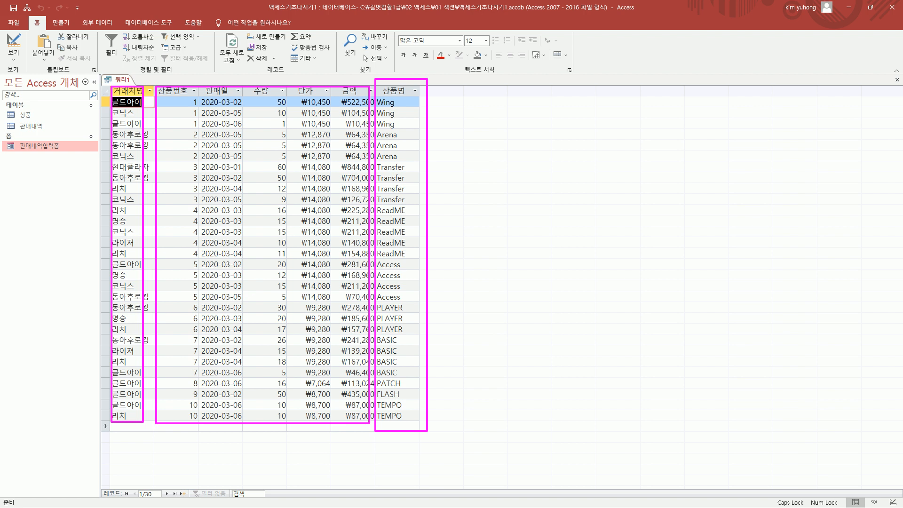
{"action": "key", "text": "Escape"}
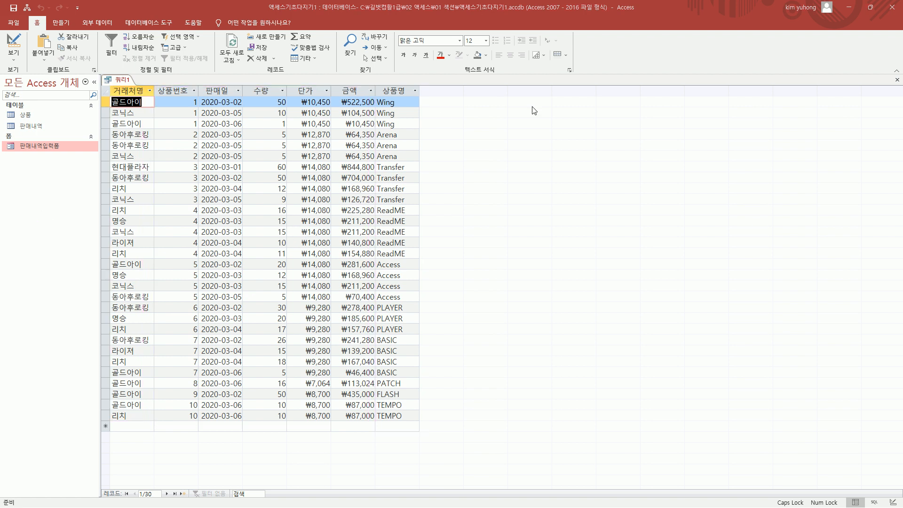
Close the query and save it under the name 판매종합.
{"action": "left_click", "coordinate": [898, 82]}
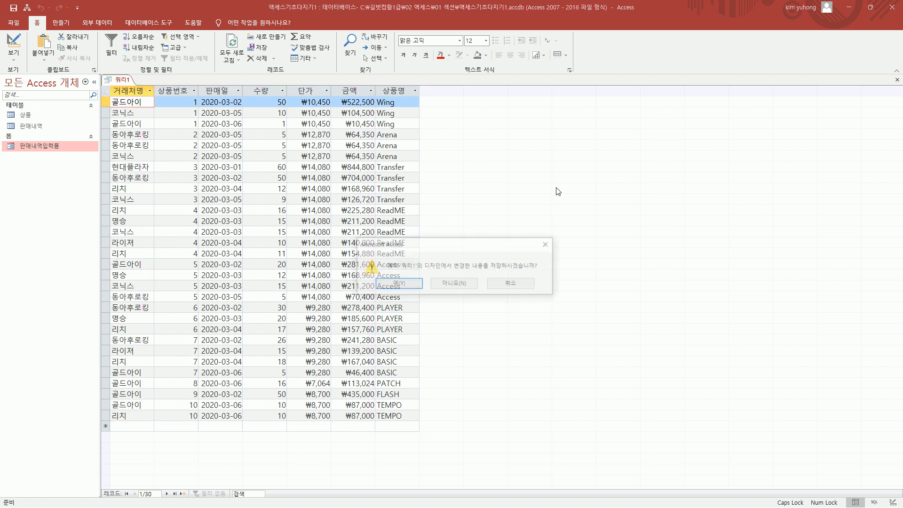
{"action": "left_click", "coordinate": [408, 285]}
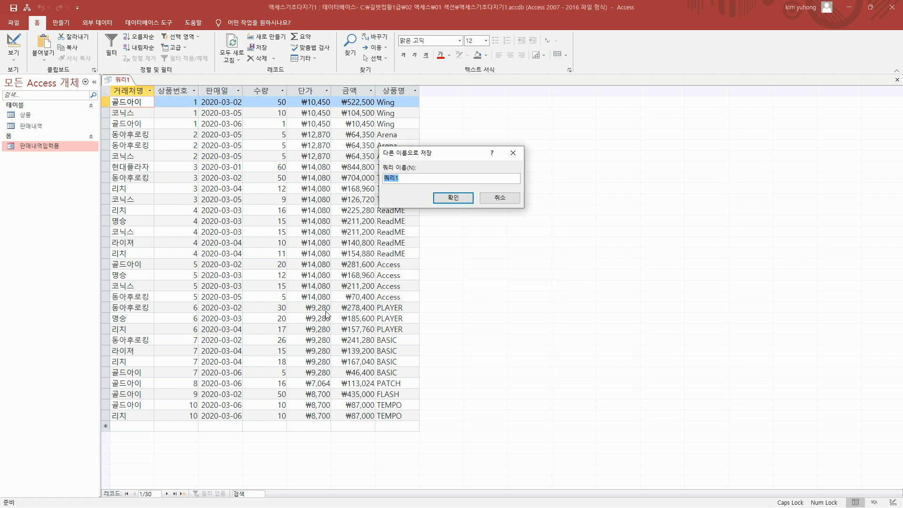
{"action": "type", "text": "판매종합"}
{"action": "left_click", "coordinate": [454, 198]}
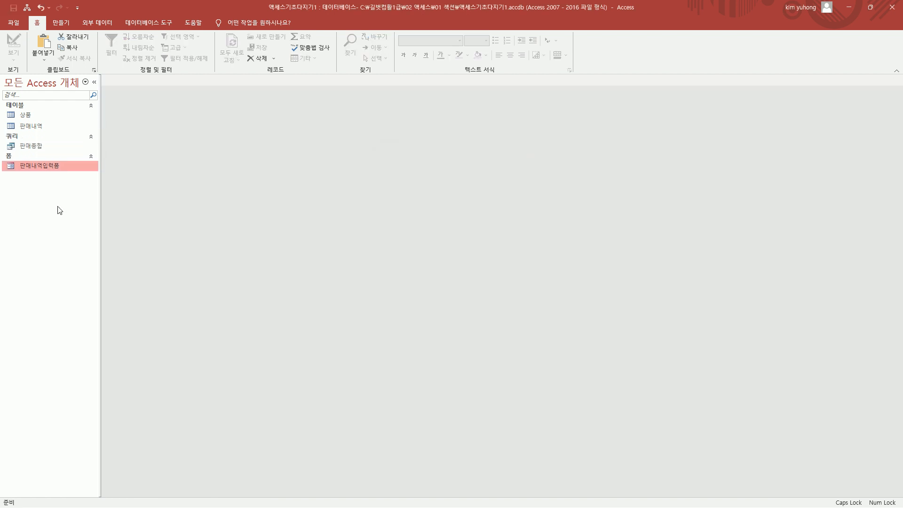
{"action": "left_click_drag", "start_coordinate": [2, 129], "coordinate": [33, 141]}
{"action": "left_click_drag", "start_coordinate": [15, 142], "coordinate": [48, 151]}
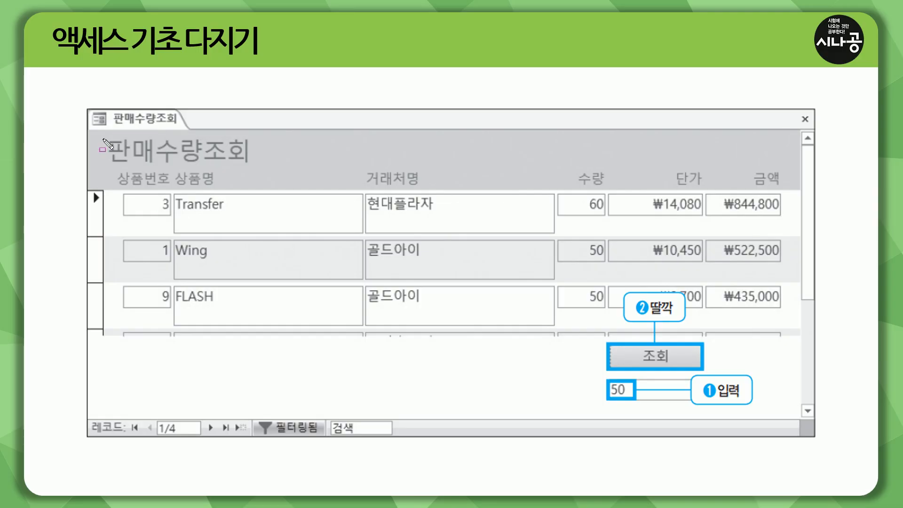
{"action": "mouse_move", "coordinate": [81, 103]}
{"action": "left_mouse_down"}
{"action": "mouse_move", "coordinate": [115, 234]}
{"action": "mouse_move", "coordinate": [737, 439]}
{"action": "mouse_move", "coordinate": [820, 442]}
{"action": "left_mouse_up"}
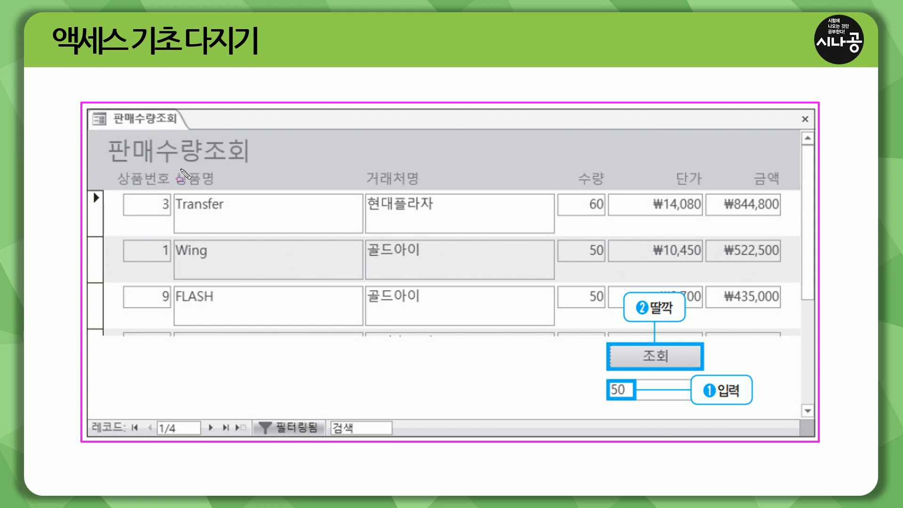
{"action": "left_click_drag", "start_coordinate": [112, 165], "coordinate": [791, 318]}
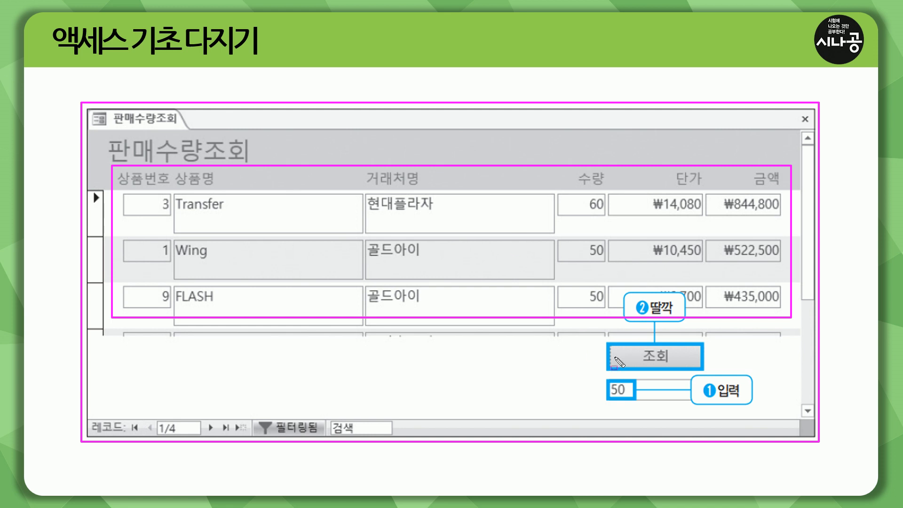
{"action": "left_click_drag", "start_coordinate": [610, 344], "coordinate": [703, 368]}
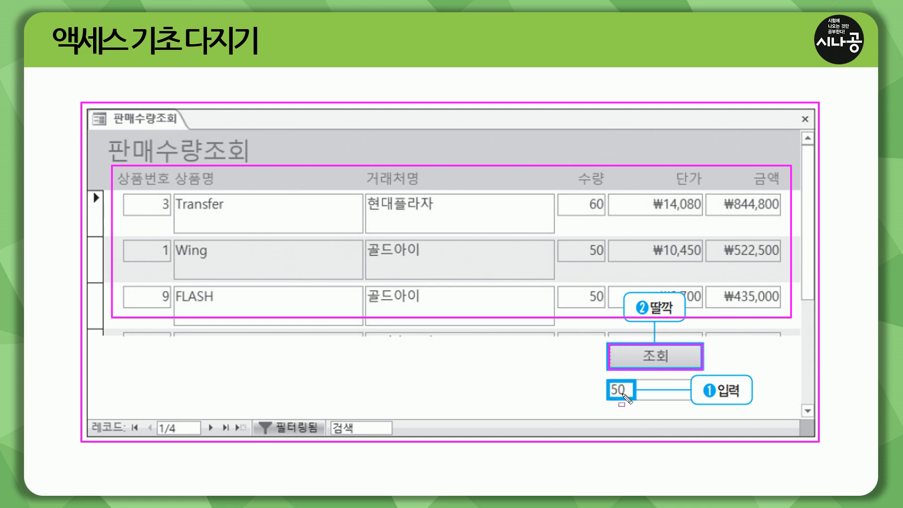
{"action": "left_click_drag", "start_coordinate": [610, 394], "coordinate": [717, 402]}
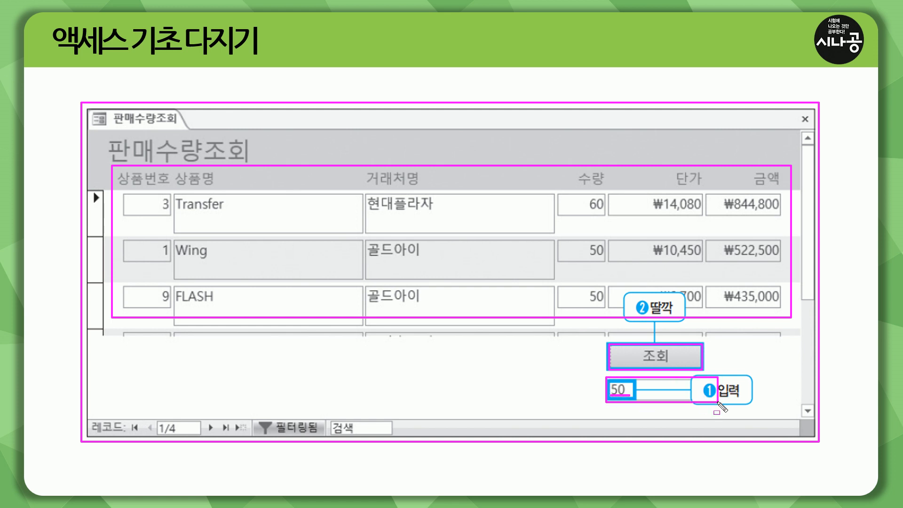
{"action": "key", "text": "Escape"}
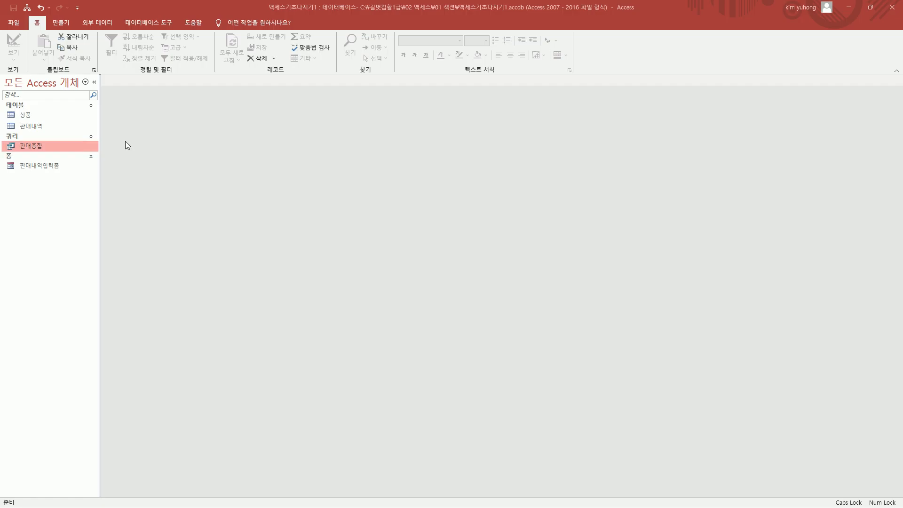
Start the Form Wizard and keep the 판매종합 query as the form's data source.
{"action": "left_click", "coordinate": [61, 23]}
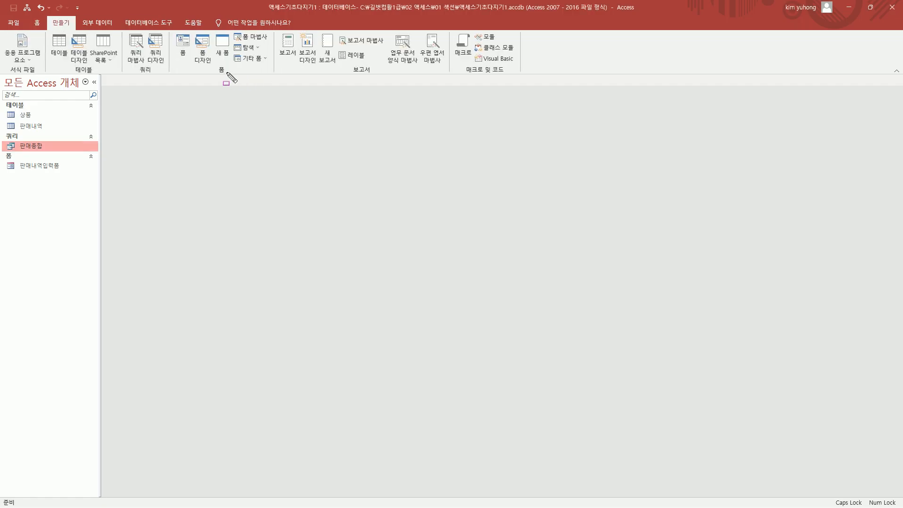
{"action": "left_click_drag", "start_coordinate": [230, 30], "coordinate": [274, 44]}
{"action": "key", "text": "Escape"}
{"action": "left_click", "coordinate": [252, 37]}
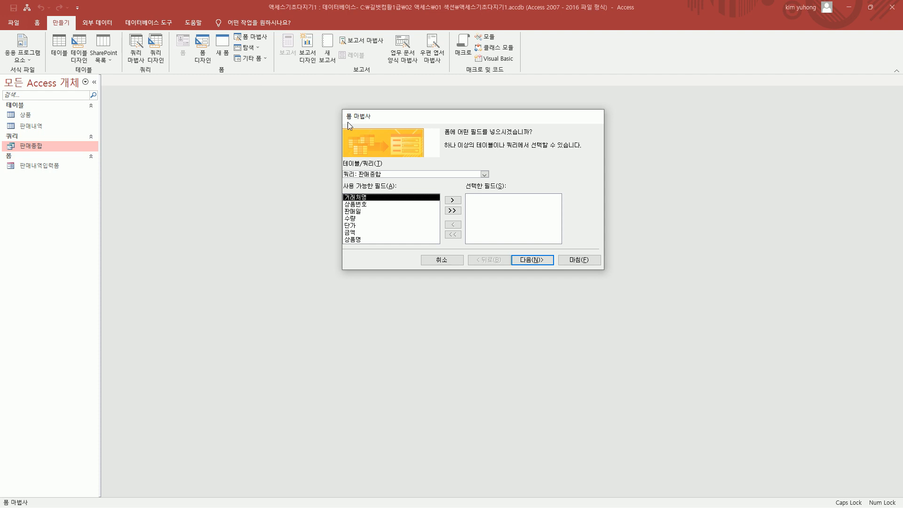
{"action": "mouse_move", "coordinate": [331, 105]}
{"action": "left_mouse_down"}
{"action": "mouse_move", "coordinate": [572, 284]}
{"action": "mouse_move", "coordinate": [615, 283]}
{"action": "left_mouse_up"}
{"action": "mouse_move", "coordinate": [442, 137]}
{"action": "left_mouse_down"}
{"action": "mouse_move", "coordinate": [540, 136]}
{"action": "mouse_move", "coordinate": [540, 126]}
{"action": "left_mouse_up"}
{"action": "key", "text": "Escape"}
{"action": "left_click", "coordinate": [484, 175]}
{"action": "key", "text": "ctrl+shift+d"}
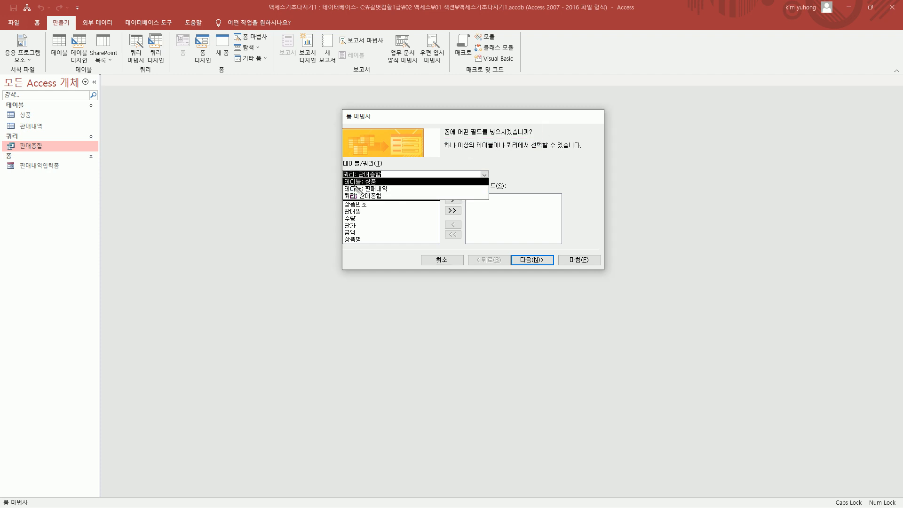
{"action": "mouse_move", "coordinate": [341, 185]}
{"action": "left_mouse_down"}
{"action": "mouse_move", "coordinate": [390, 177]}
{"action": "mouse_move", "coordinate": [396, 192]}
{"action": "left_mouse_up"}
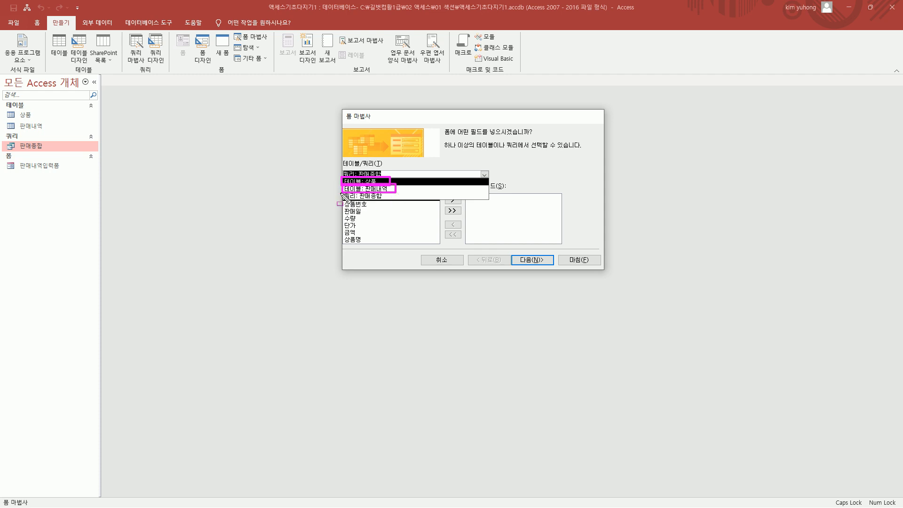
{"action": "mouse_move", "coordinate": [341, 191]}
{"action": "left_mouse_down"}
{"action": "mouse_move", "coordinate": [394, 200]}
{"action": "mouse_move", "coordinate": [379, 209]}
{"action": "left_mouse_up"}
{"action": "key", "text": "Escape"}
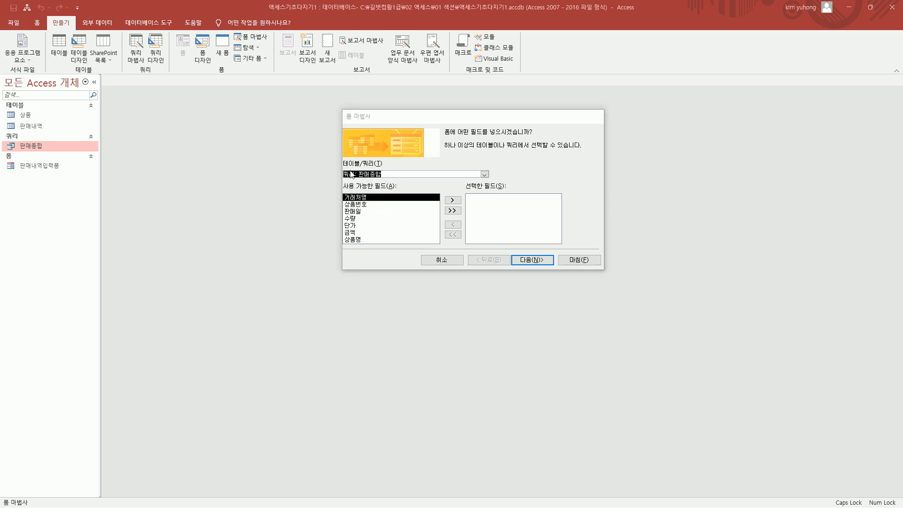
{"action": "mouse_move", "coordinate": [340, 177]}
{"action": "left_mouse_down"}
{"action": "mouse_move", "coordinate": [385, 179]}
{"action": "mouse_move", "coordinate": [340, 169]}
{"action": "left_mouse_up"}
{"action": "left_click_drag", "start_coordinate": [340, 190], "coordinate": [378, 254]}
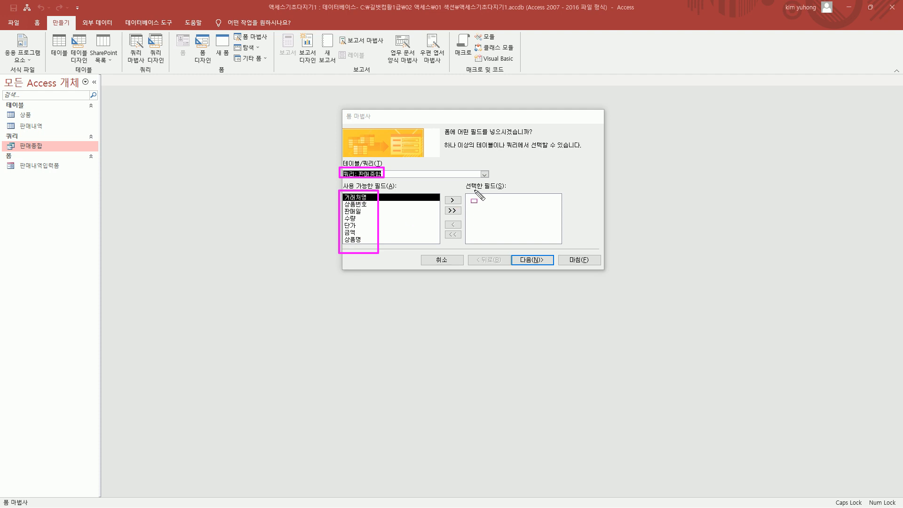
{"action": "mouse_move", "coordinate": [467, 191]}
{"action": "left_mouse_down"}
{"action": "mouse_move", "coordinate": [505, 191]}
{"action": "mouse_move", "coordinate": [565, 243]}
{"action": "left_mouse_up"}
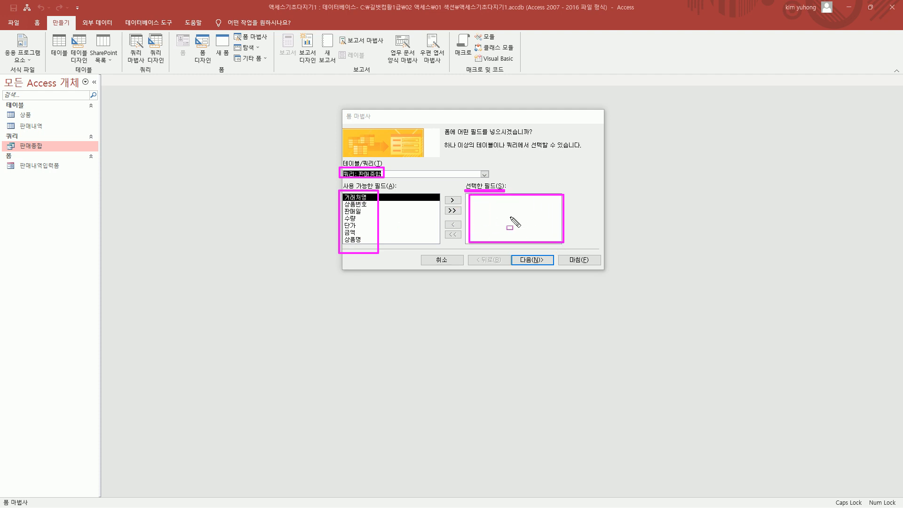
{"action": "key", "text": "Escape"}
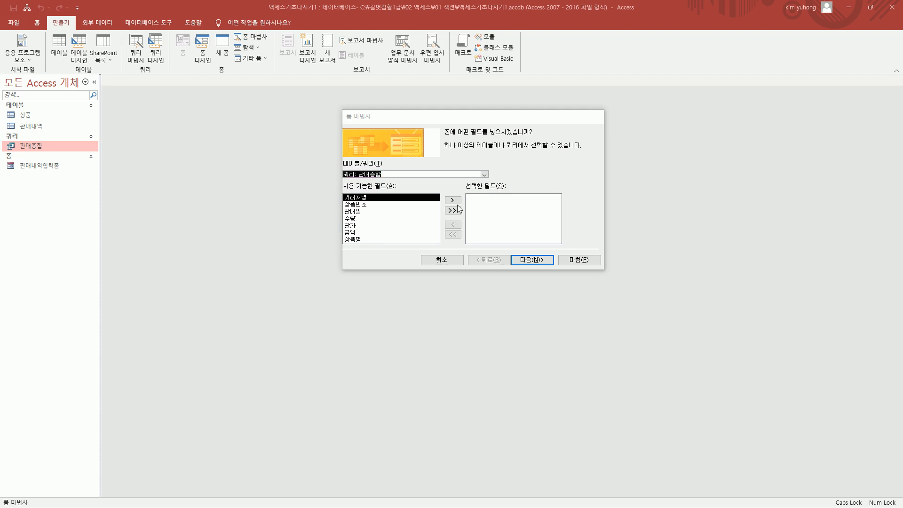
Add the fields 상품번호, 상품명 and 거래처명, in that order, to the form's selected fields.
{"action": "left_click", "coordinate": [374, 206]}
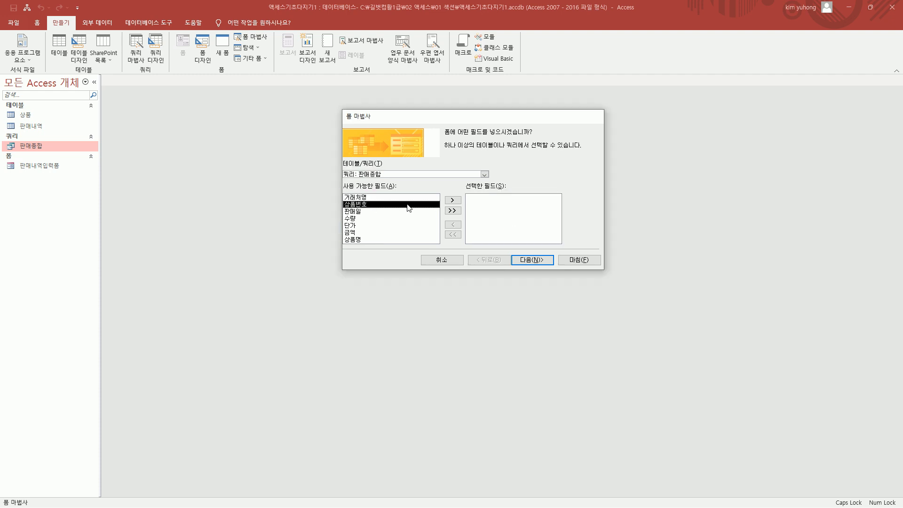
{"action": "key", "text": "ctrl+2"}
{"action": "left_click_drag", "start_coordinate": [443, 193], "coordinate": [463, 206]}
{"action": "key", "text": "Escape"}
{"action": "left_click", "coordinate": [454, 201]}
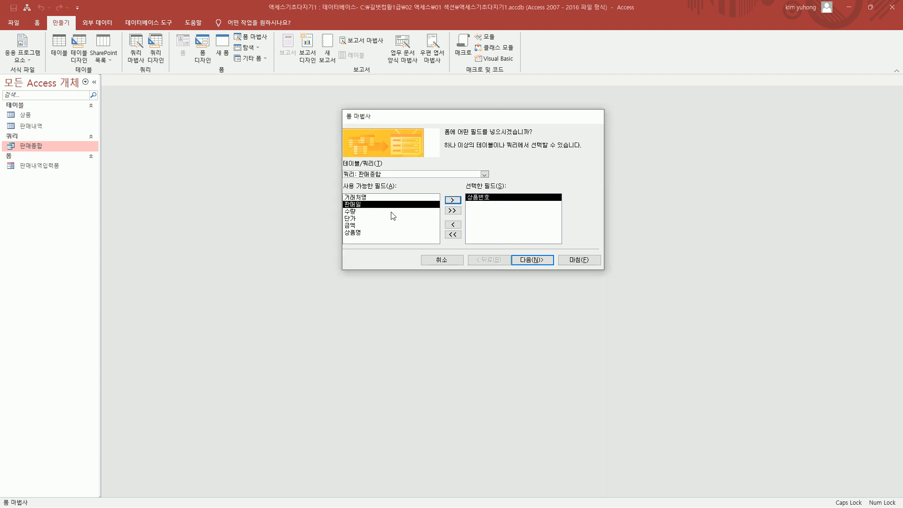
{"action": "left_click", "coordinate": [356, 234]}
{"action": "left_click", "coordinate": [454, 203]}
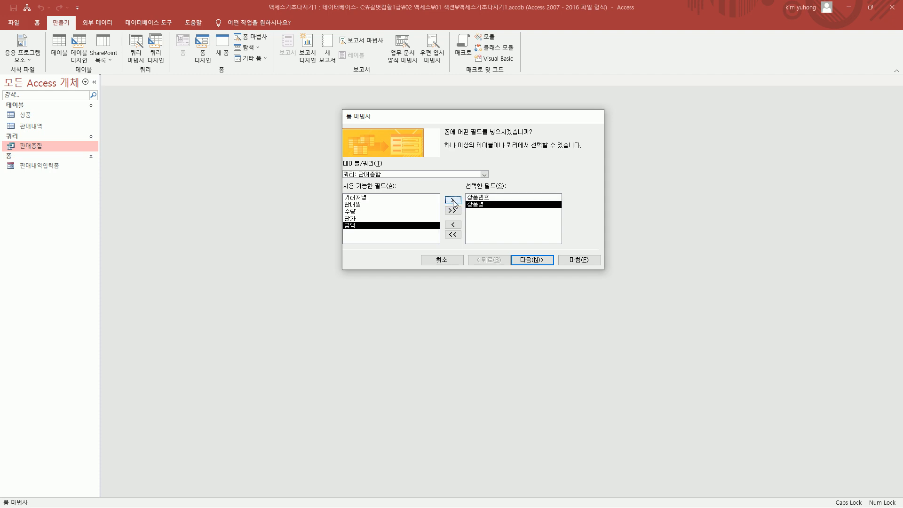
{"action": "left_click", "coordinate": [375, 198]}
{"action": "left_click", "coordinate": [454, 201]}
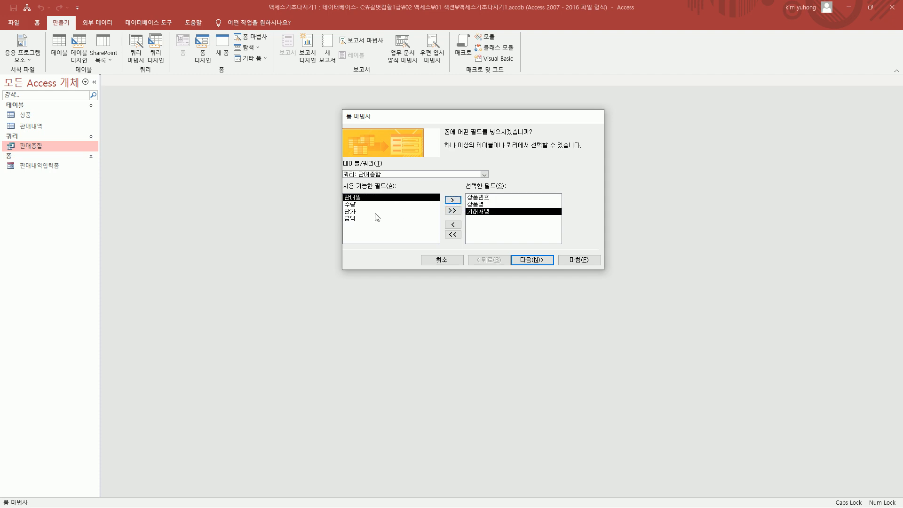
Add the fields 수량, 단가 and 금액, in that order, after 거래처명 in the selected fields.
{"action": "left_click", "coordinate": [368, 205]}
{"action": "left_click", "coordinate": [455, 202]}
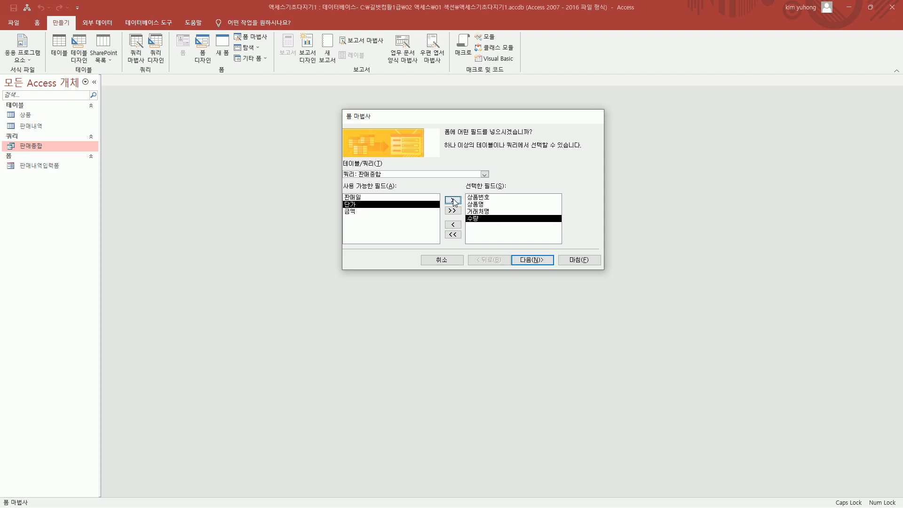
{"action": "left_click", "coordinate": [454, 202]}
{"action": "left_click", "coordinate": [454, 202]}
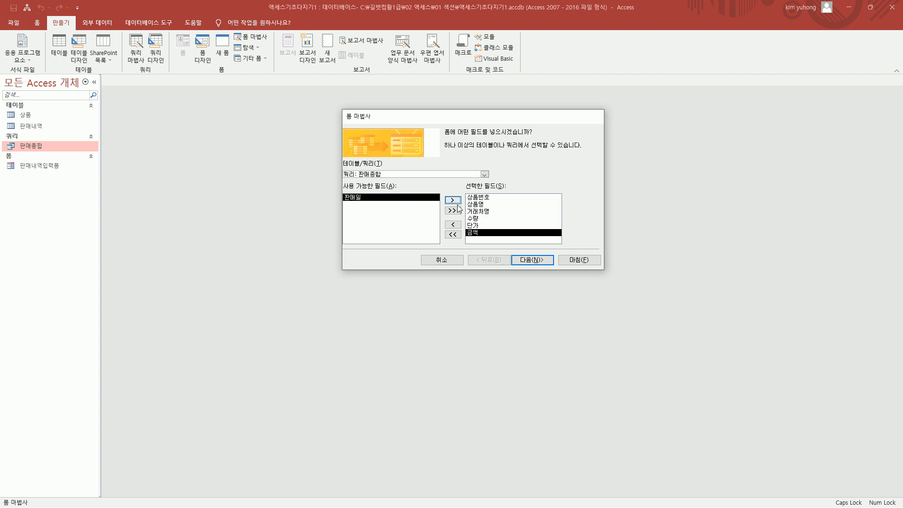
{"action": "left_click_drag", "start_coordinate": [465, 189], "coordinate": [502, 240]}
{"action": "key", "text": "Escape"}
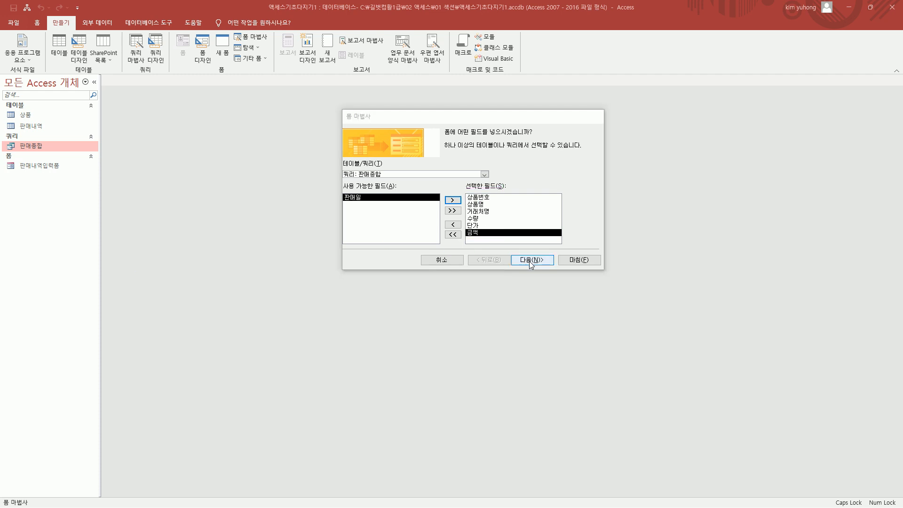
Keep the data display based on 판매내역 and choose the tabular layout (테이블 형식) for the form.
{"action": "left_click", "coordinate": [531, 263]}
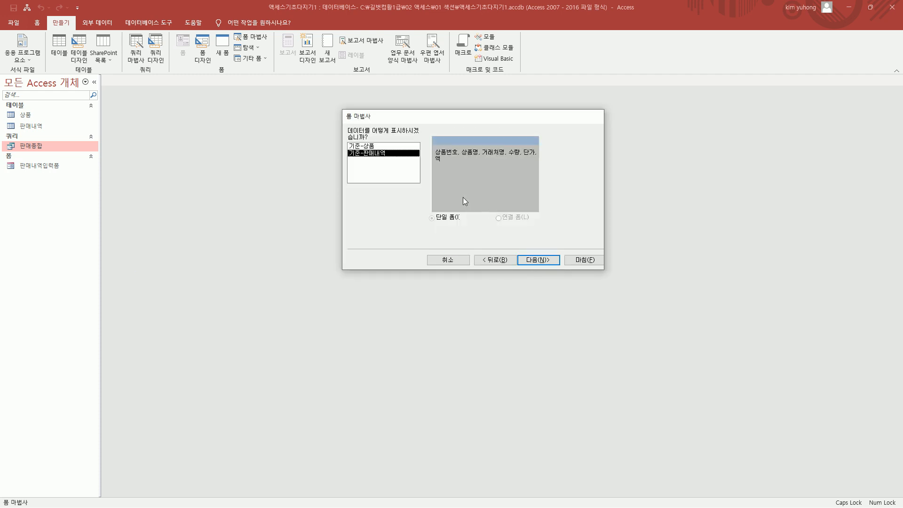
{"action": "left_click_drag", "start_coordinate": [342, 124], "coordinate": [429, 140]}
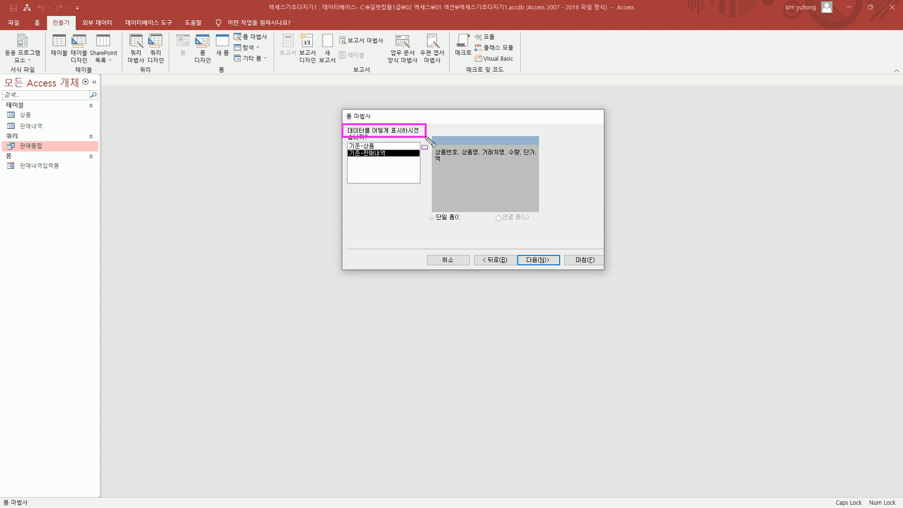
{"action": "key", "text": "Escape"}
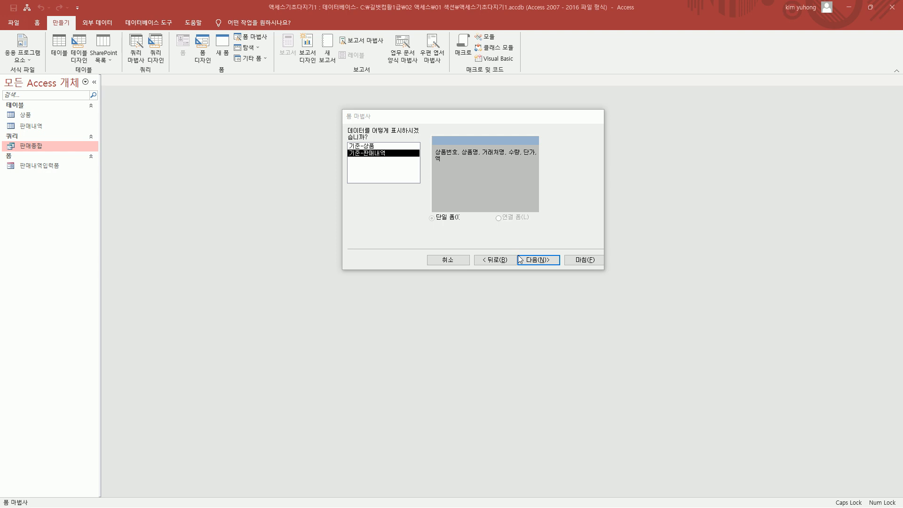
{"action": "left_click", "coordinate": [539, 260]}
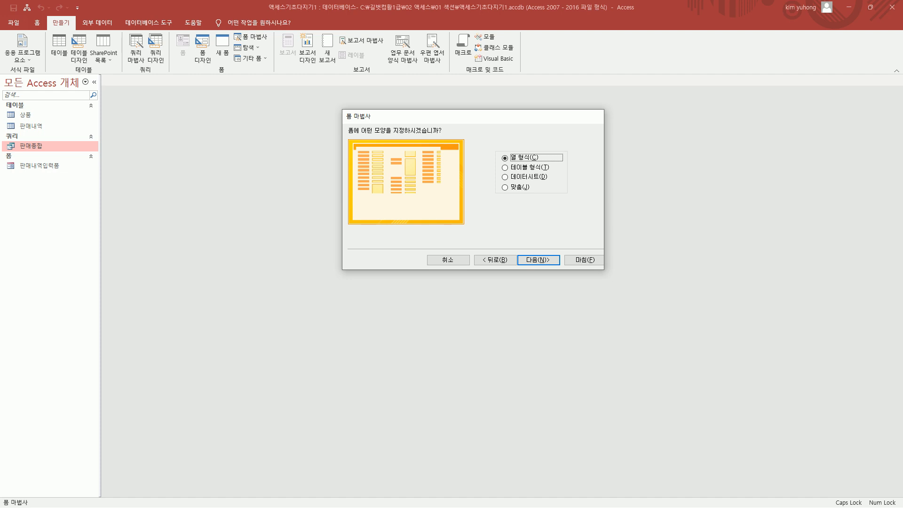
{"action": "left_click", "coordinate": [526, 169]}
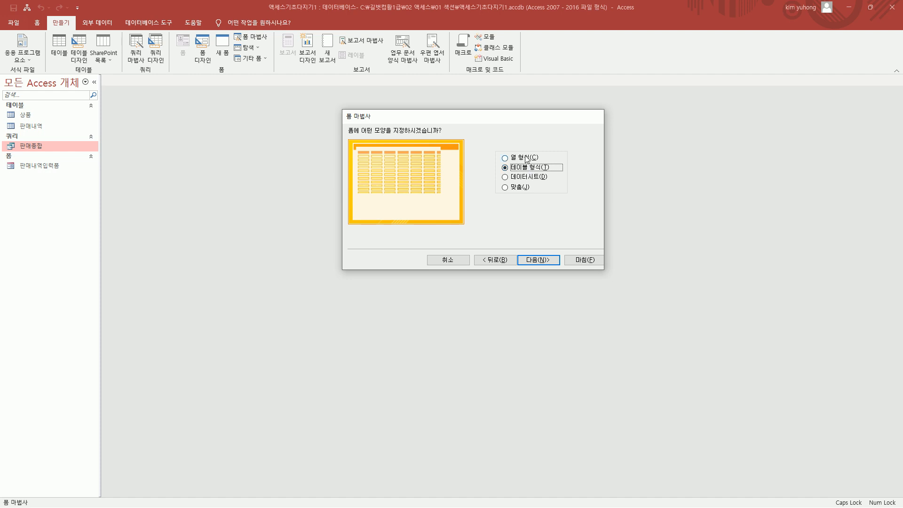
{"action": "left_click", "coordinate": [544, 262]}
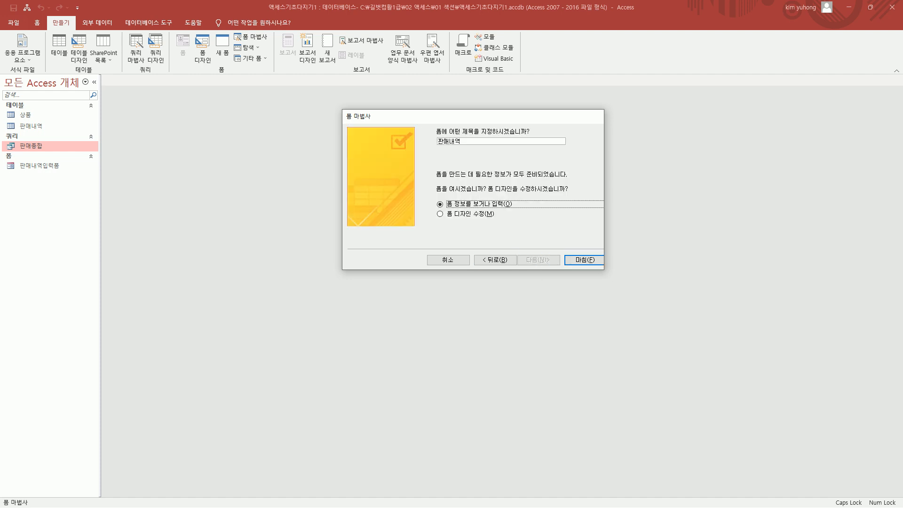
Title the form 판매수량조회 and finish the wizard so that the form opens for viewing data.
{"action": "left_click_drag", "start_coordinate": [430, 121], "coordinate": [544, 136]}
{"action": "key", "text": "Escape"}
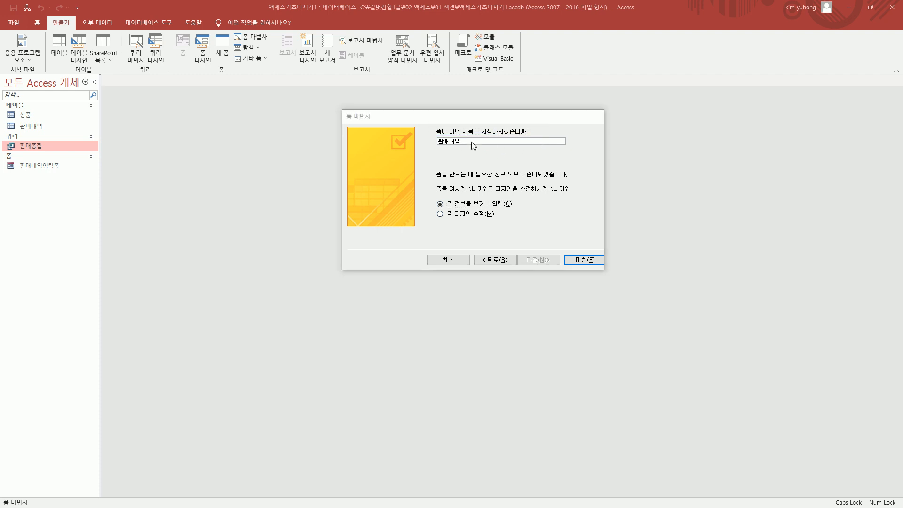
{"action": "left_click", "coordinate": [486, 141]}
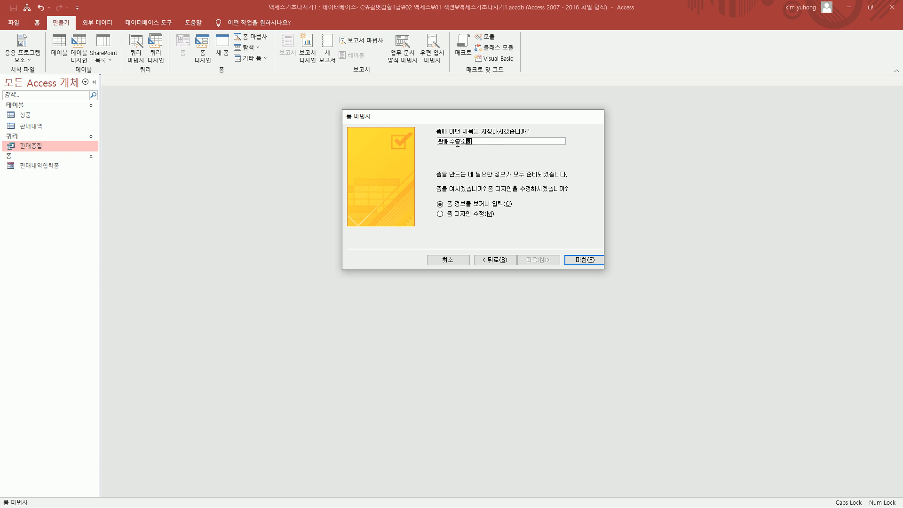
{"action": "left_click", "coordinate": [600, 259]}
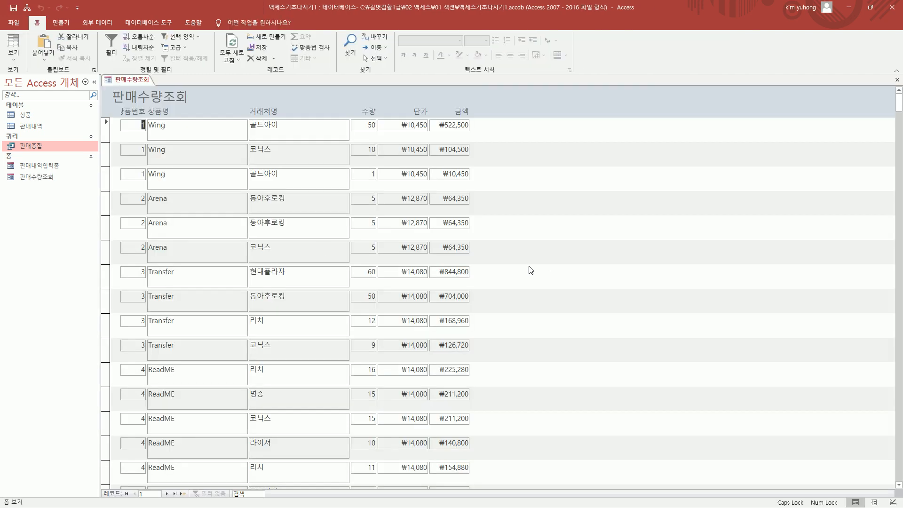
{"action": "left_click_drag", "start_coordinate": [16, 140], "coordinate": [54, 152]}
{"action": "mouse_move", "coordinate": [112, 105]}
{"action": "left_mouse_down"}
{"action": "mouse_move", "coordinate": [207, 121]}
{"action": "mouse_move", "coordinate": [497, 125]}
{"action": "mouse_move", "coordinate": [481, 117]}
{"action": "left_mouse_up"}
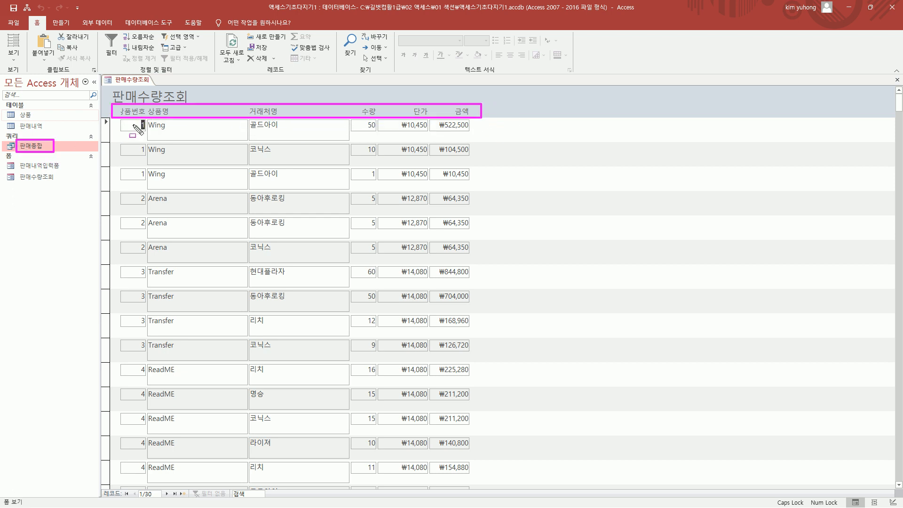
{"action": "mouse_move", "coordinate": [121, 117]}
{"action": "left_mouse_down"}
{"action": "mouse_move", "coordinate": [450, 400]}
{"action": "mouse_move", "coordinate": [485, 493]}
{"action": "left_mouse_up"}
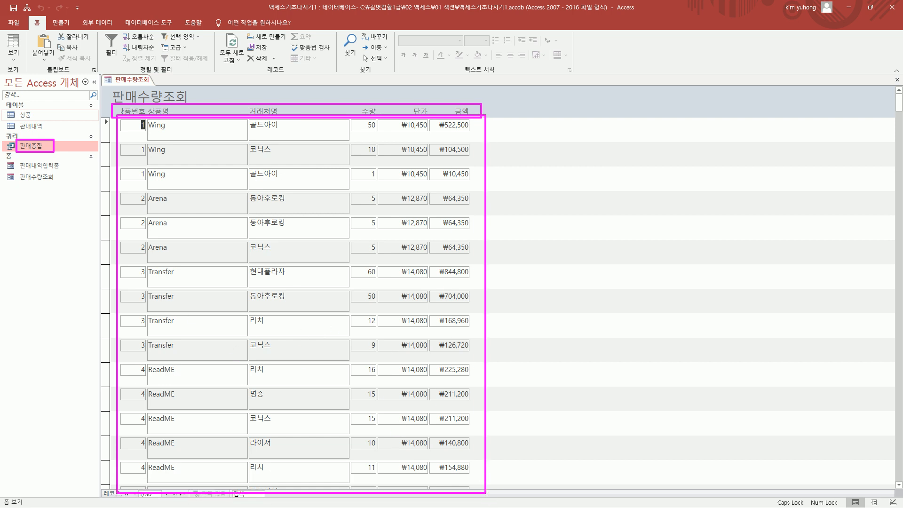
Switch the 판매수량조회 form to Design view.
{"action": "left_click_drag", "start_coordinate": [116, 105], "coordinate": [148, 117]}
{"action": "key", "text": "Escape"}
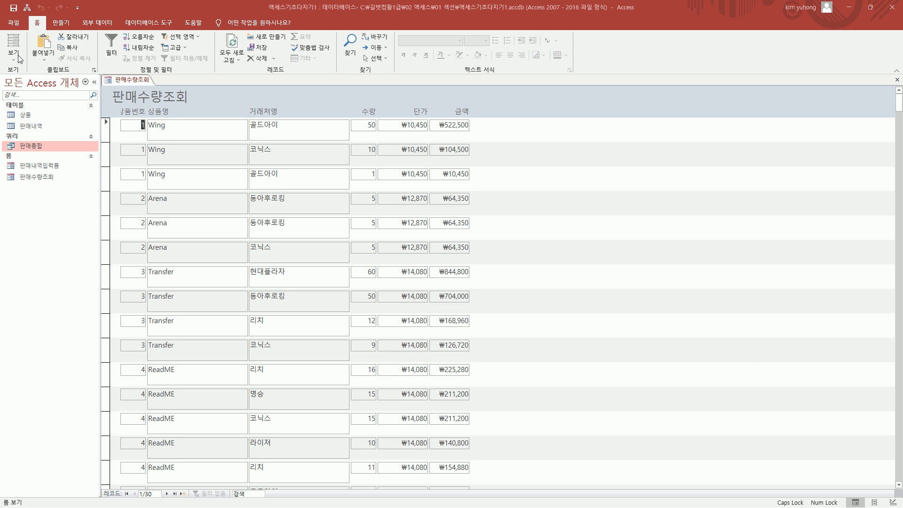
{"action": "right_click", "coordinate": [127, 83]}
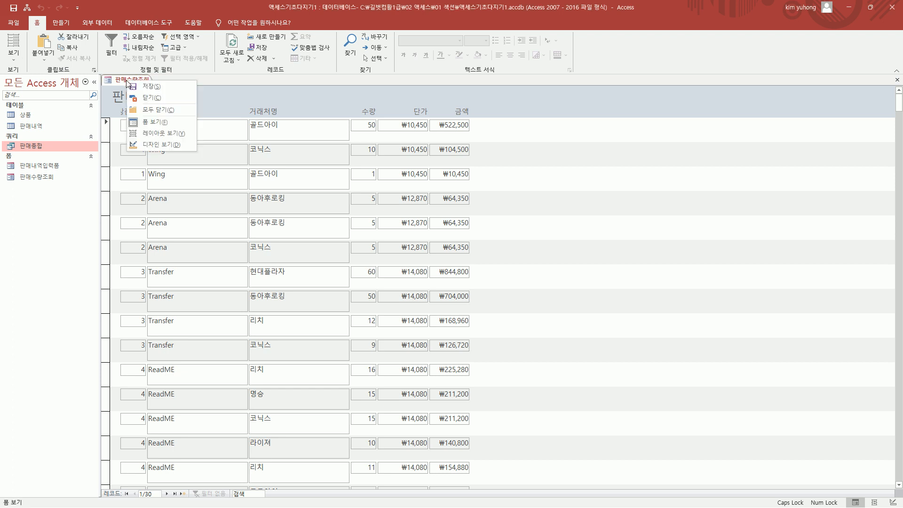
{"action": "left_click", "coordinate": [152, 146]}
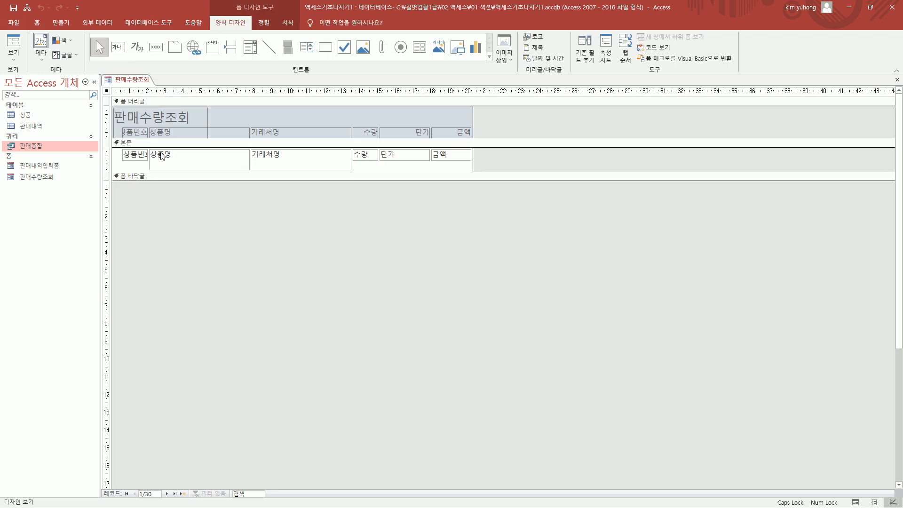
{"action": "left_click", "coordinate": [130, 131]}
{"action": "left_click_drag", "start_coordinate": [127, 131], "coordinate": [213, 145]}
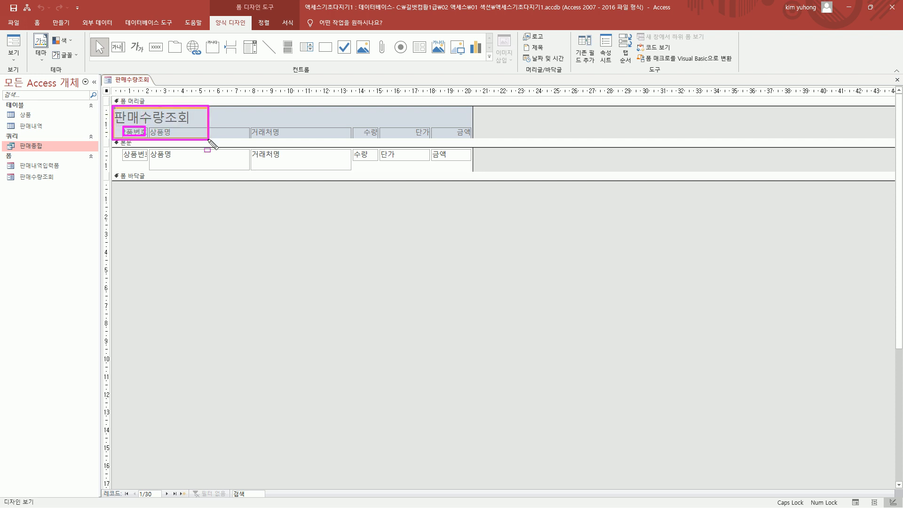
{"action": "key", "text": "Escape"}
{"action": "left_click", "coordinate": [130, 129]}
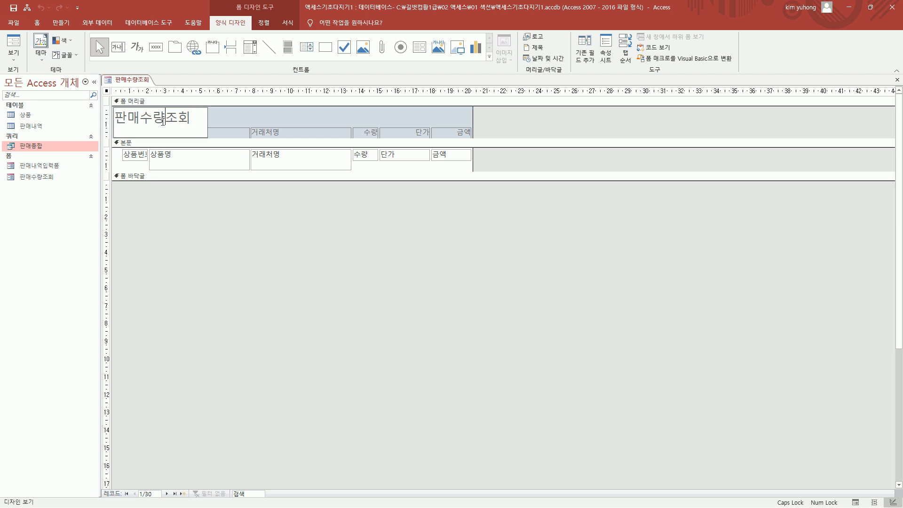
{"action": "left_click", "coordinate": [219, 117]}
{"action": "left_click", "coordinate": [190, 115]}
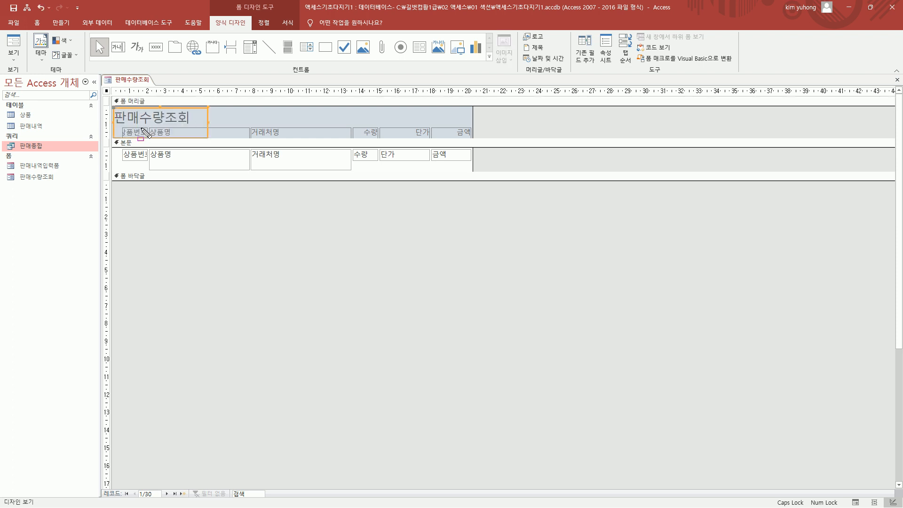
Isolate the 상품번호 label in the form header from the overlapping title and extend its left edge slightly so the caption fits.
{"action": "mouse_move", "coordinate": [127, 85]}
{"action": "left_mouse_down"}
{"action": "mouse_move", "coordinate": [145, 122]}
{"action": "mouse_move", "coordinate": [206, 122]}
{"action": "left_mouse_up"}
{"action": "left_click_drag", "start_coordinate": [130, 94], "coordinate": [129, 228]}
{"action": "left_click_drag", "start_coordinate": [122, 125], "coordinate": [145, 140]}
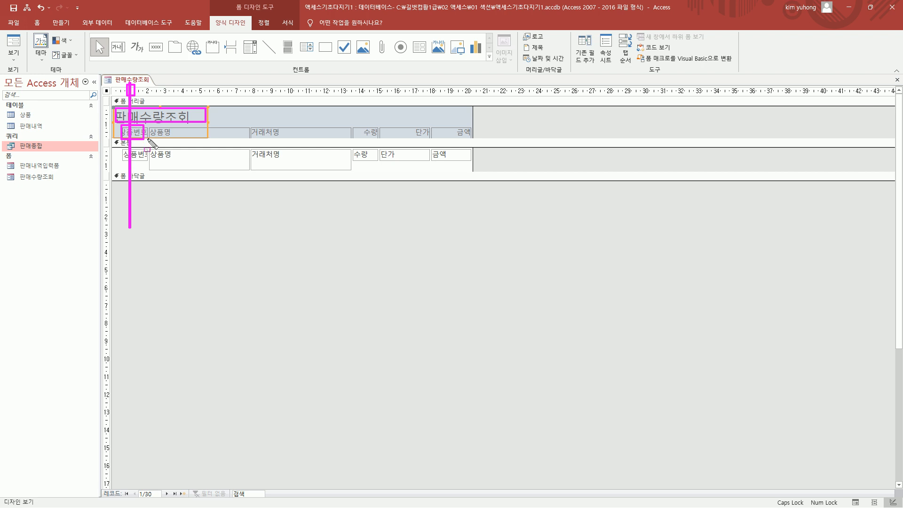
{"action": "left_click", "coordinate": [129, 91]}
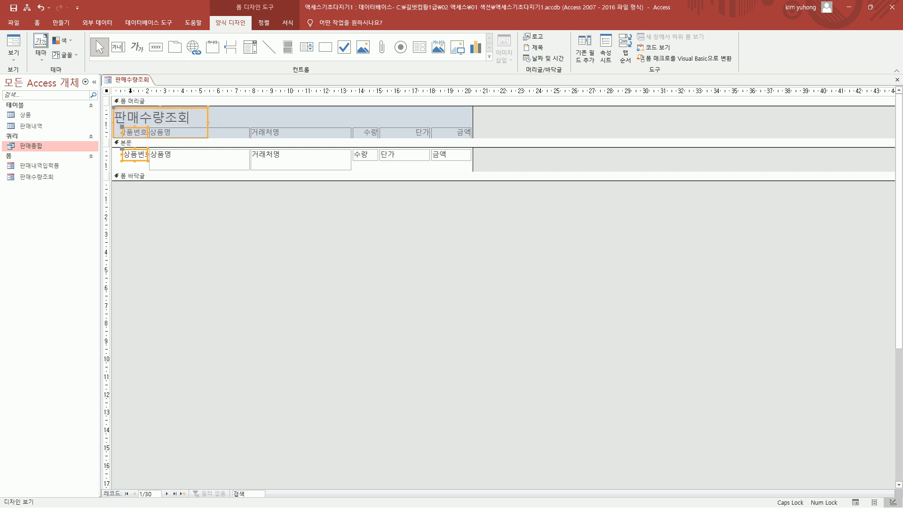
{"action": "left_click_drag", "start_coordinate": [134, 86], "coordinate": [135, 221]}
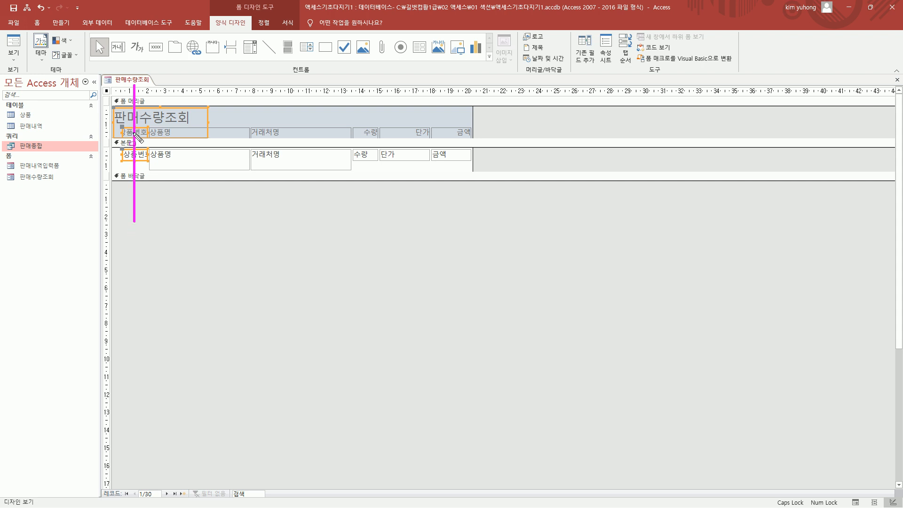
{"action": "left_click_drag", "start_coordinate": [121, 147], "coordinate": [148, 160]}
{"action": "left_click_drag", "start_coordinate": [169, 127], "coordinate": [175, 130]}
{"action": "key", "text": "Escape"}
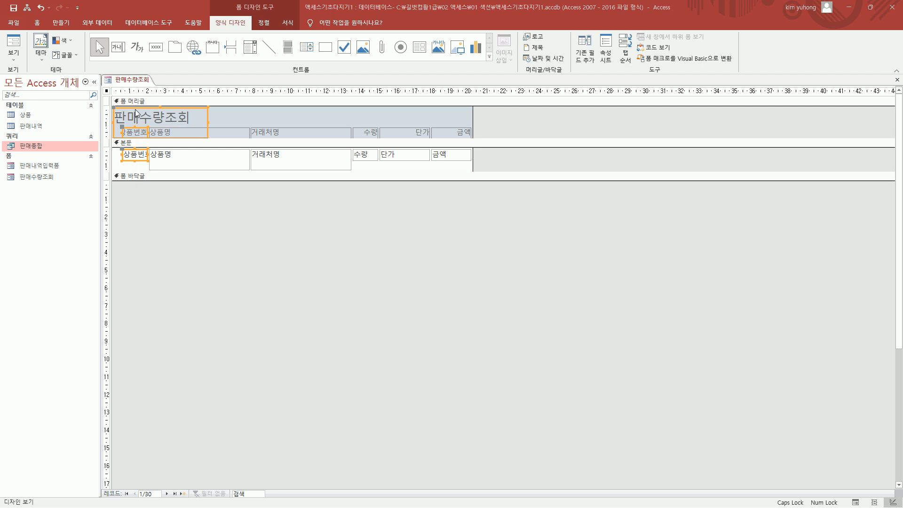
{"action": "left_click", "coordinate": [136, 161], "text": "shift"}
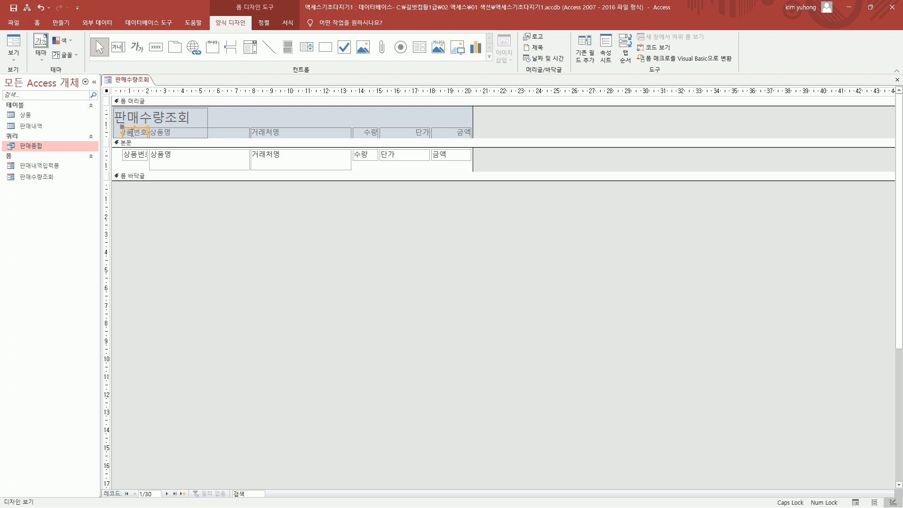
{"action": "left_click", "coordinate": [122, 132]}
{"action": "left_click_drag", "start_coordinate": [122, 133], "coordinate": [117, 133]}
{"action": "left_click", "coordinate": [210, 203]}
Display the form in Form view and check the header labels and the listed records.
{"action": "left_click_drag", "start_coordinate": [114, 108], "coordinate": [475, 141]}
{"action": "left_click_drag", "start_coordinate": [116, 149], "coordinate": [475, 174]}
{"action": "key", "text": "Escape"}
{"action": "left_click", "coordinate": [13, 45]}
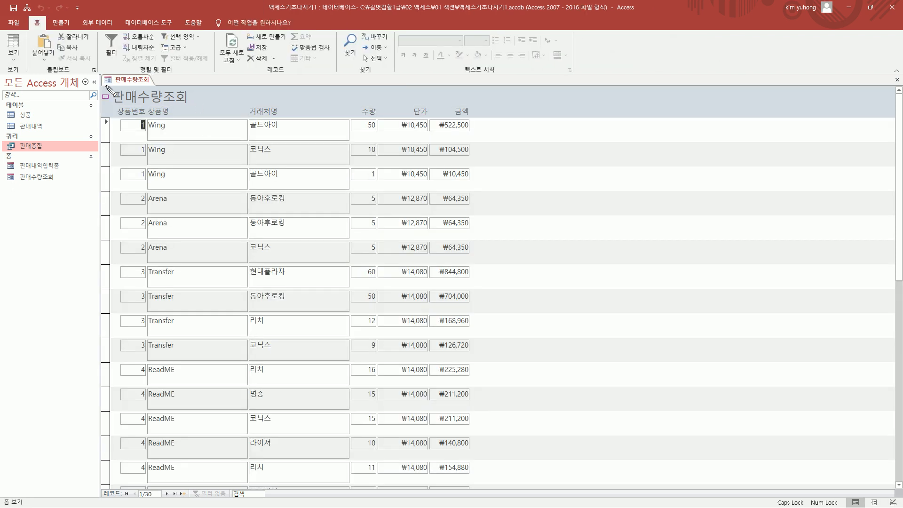
{"action": "mouse_move", "coordinate": [101, 86]}
{"action": "left_mouse_down"}
{"action": "mouse_move", "coordinate": [206, 121]}
{"action": "mouse_move", "coordinate": [499, 117]}
{"action": "left_mouse_up"}
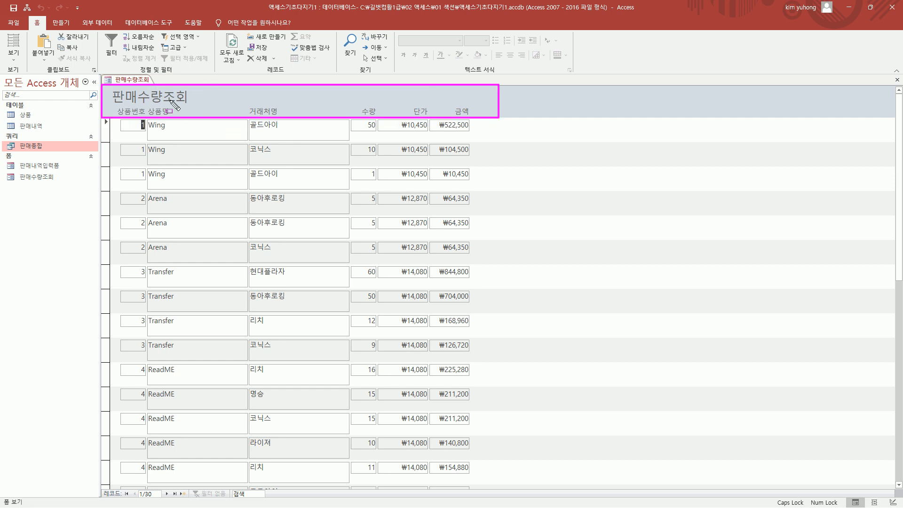
{"action": "mouse_move", "coordinate": [110, 120]}
{"action": "left_mouse_down"}
{"action": "mouse_move", "coordinate": [135, 209]}
{"action": "mouse_move", "coordinate": [473, 335]}
{"action": "mouse_move", "coordinate": [472, 471]}
{"action": "mouse_move", "coordinate": [482, 486]}
{"action": "left_mouse_up"}
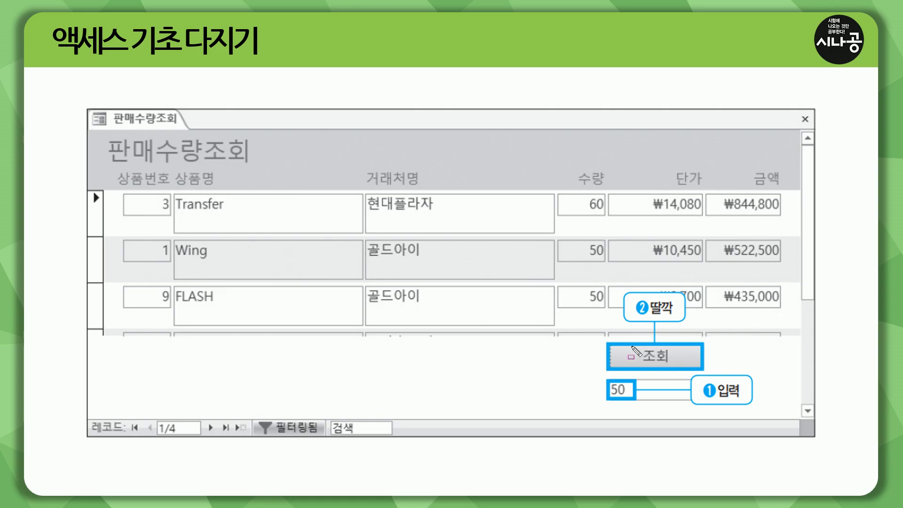
{"action": "left_click_drag", "start_coordinate": [607, 344], "coordinate": [708, 369]}
{"action": "left_click_drag", "start_coordinate": [607, 377], "coordinate": [699, 401]}
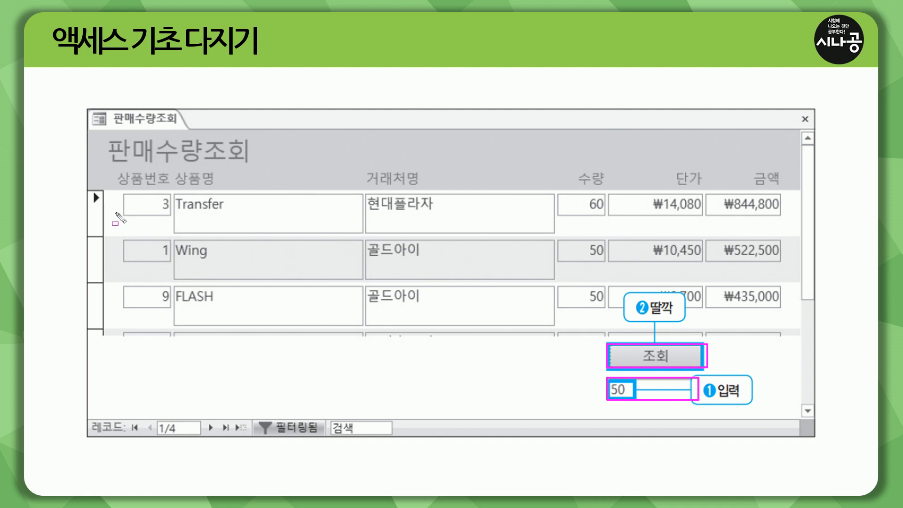
{"action": "mouse_move", "coordinate": [104, 191]}
{"action": "left_mouse_down"}
{"action": "mouse_move", "coordinate": [782, 311]}
{"action": "mouse_move", "coordinate": [794, 331]}
{"action": "left_mouse_up"}
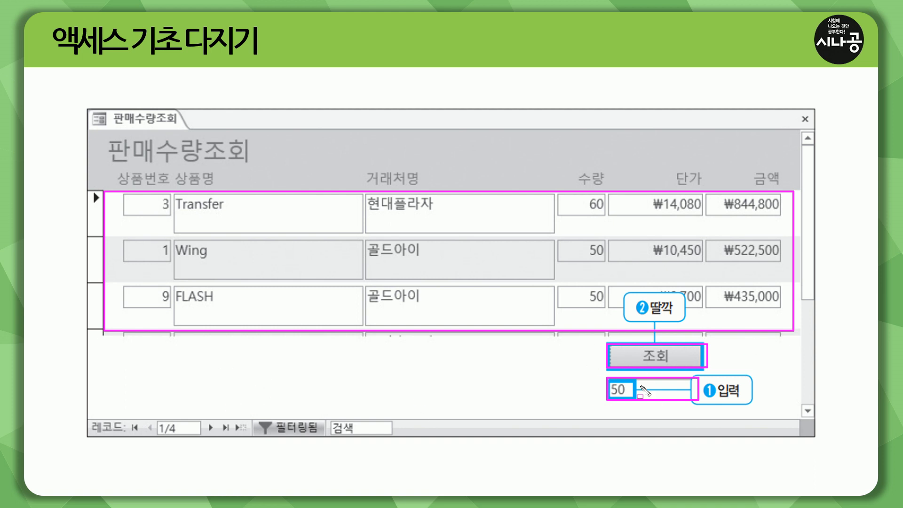
{"action": "key", "text": "Escape"}
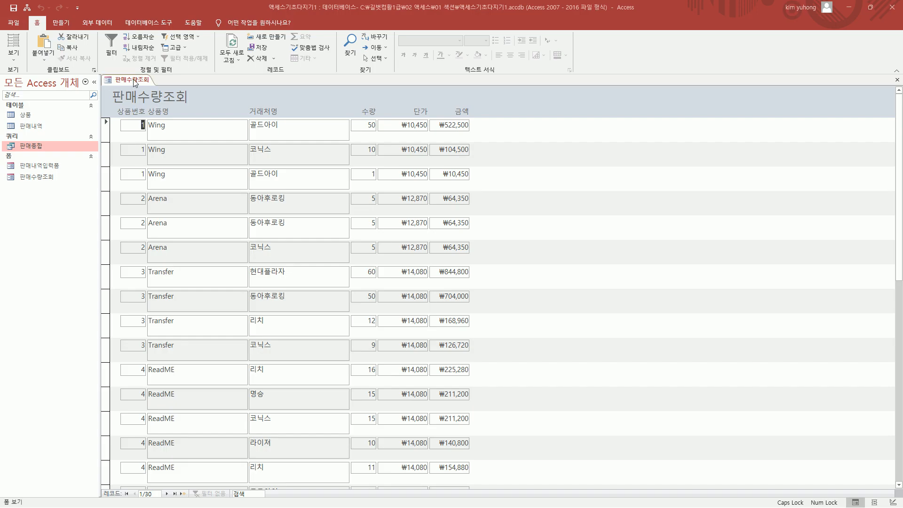
Return the 판매수량조회 form to Design view to work on its footer area.
{"action": "left_click", "coordinate": [134, 80]}
{"action": "right_click", "coordinate": [134, 81]}
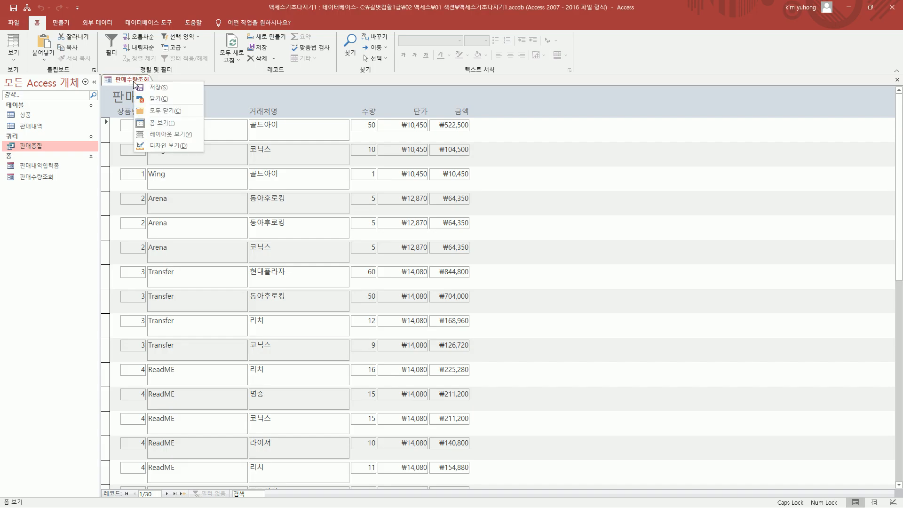
{"action": "left_click", "coordinate": [160, 143]}
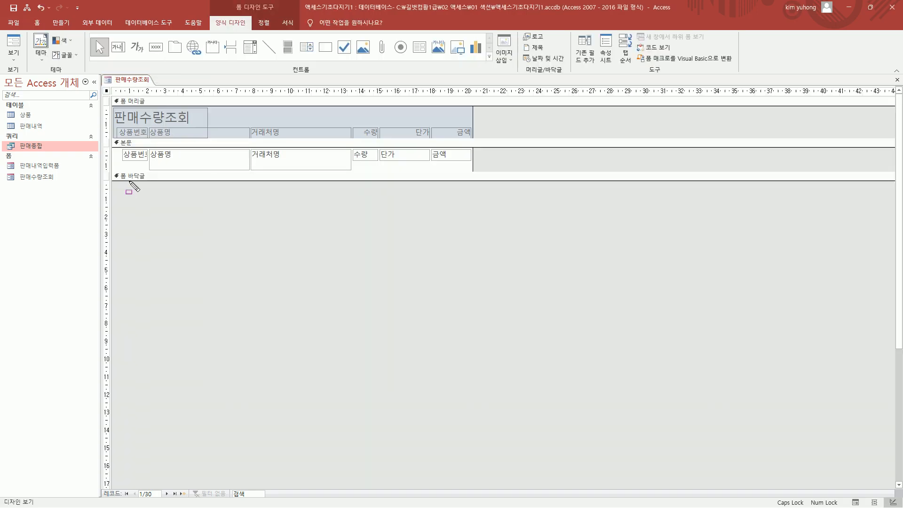
{"action": "left_click_drag", "start_coordinate": [114, 180], "coordinate": [476, 220]}
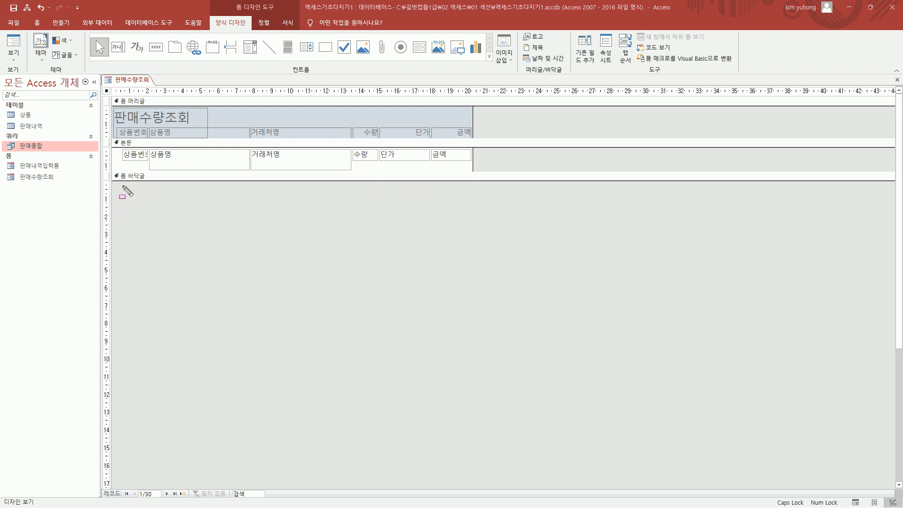
{"action": "left_click_drag", "start_coordinate": [112, 180], "coordinate": [476, 217]}
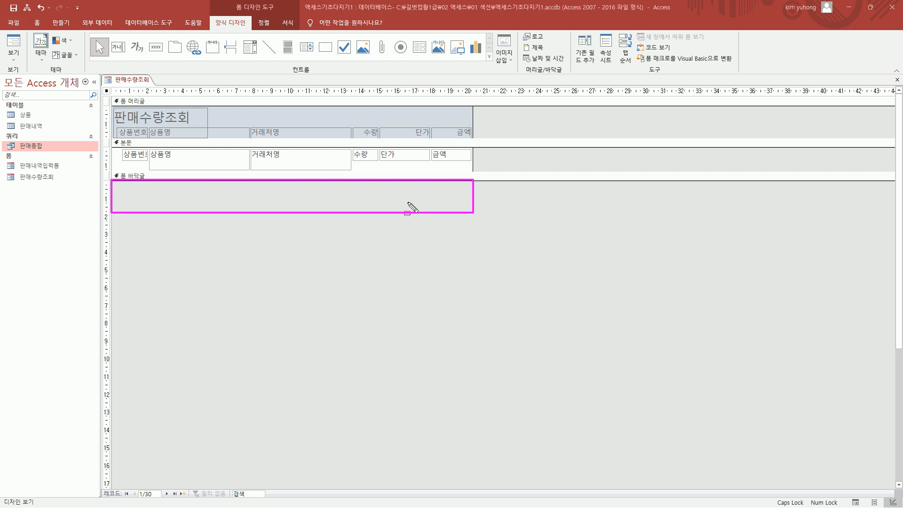
{"action": "key", "text": "Escape"}
{"action": "mouse_move", "coordinate": [111, 168]}
{"action": "left_mouse_down"}
{"action": "mouse_move", "coordinate": [238, 182]}
{"action": "mouse_move", "coordinate": [504, 182]}
{"action": "left_mouse_up"}
{"action": "key", "text": "Escape"}
Extend the form footer section (폼 바닥글) downward to a height of about 2 cm.
{"action": "left_click", "coordinate": [455, 178]}
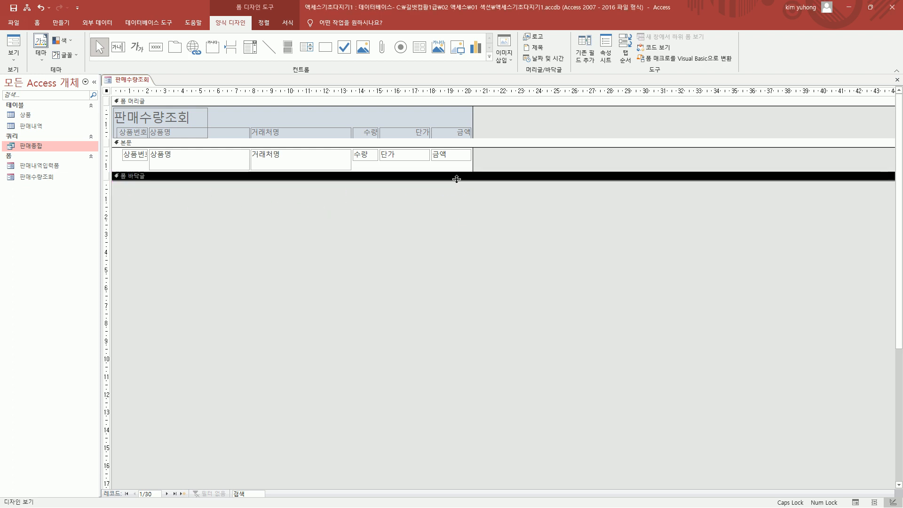
{"action": "key", "text": "ctrl+shift+d"}
{"action": "left_click_drag", "start_coordinate": [146, 180], "coordinate": [461, 181]}
{"action": "key", "text": "Escape"}
{"action": "left_click", "coordinate": [405, 179]}
{"action": "left_click_drag", "start_coordinate": [405, 179], "coordinate": [404, 220]}
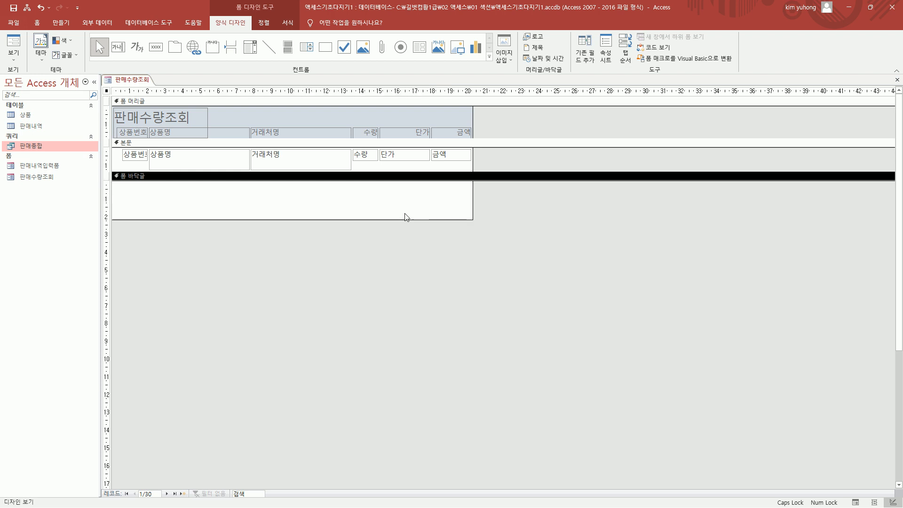
{"action": "left_click_drag", "start_coordinate": [116, 182], "coordinate": [466, 215]}
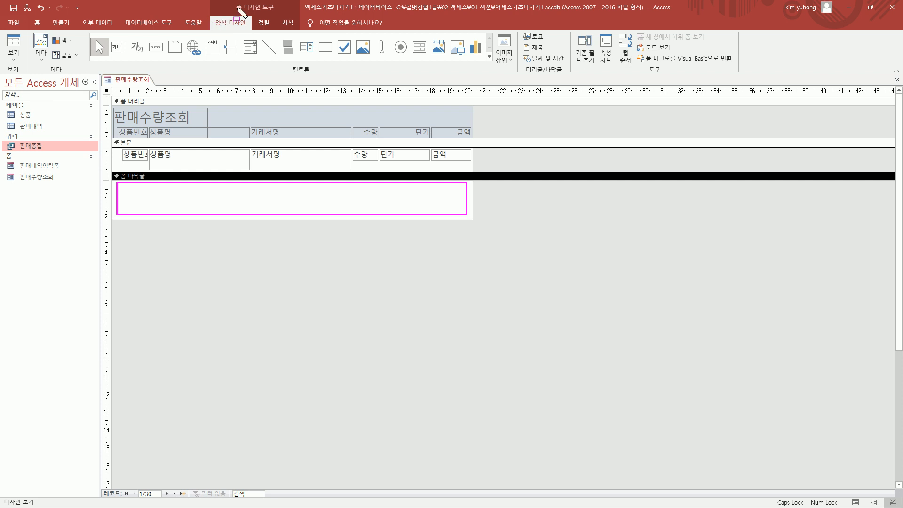
{"action": "left_click_drag", "start_coordinate": [214, 16], "coordinate": [253, 28]}
{"action": "left_click_drag", "start_coordinate": [288, 63], "coordinate": [327, 79]}
{"action": "left_click_drag", "start_coordinate": [86, 34], "coordinate": [494, 60]}
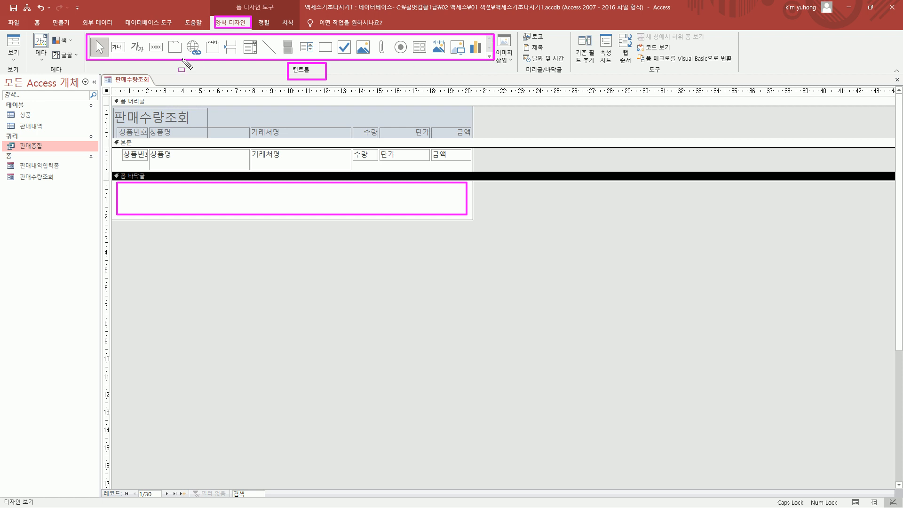
{"action": "left_click_drag", "start_coordinate": [113, 36], "coordinate": [127, 75]}
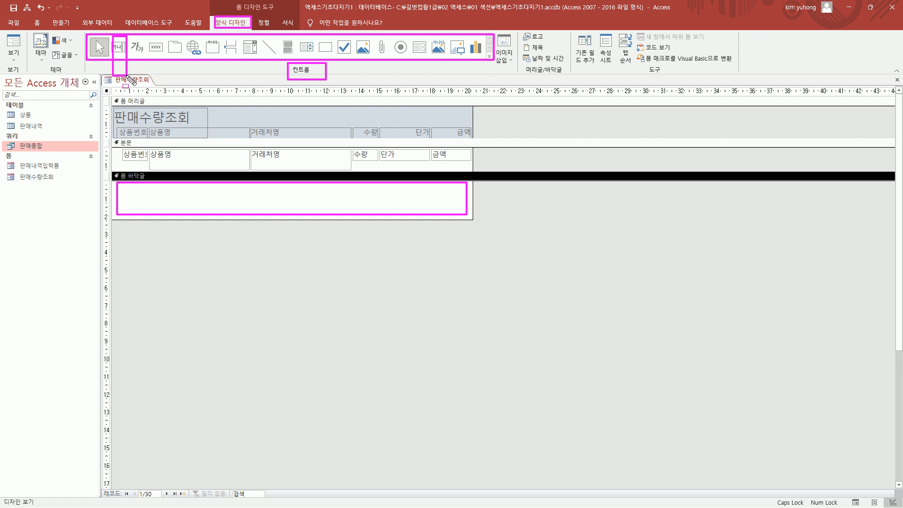
{"action": "left_click_drag", "start_coordinate": [134, 37], "coordinate": [142, 74]}
{"action": "left_click_drag", "start_coordinate": [150, 37], "coordinate": [166, 56]}
{"action": "key", "text": "Escape"}
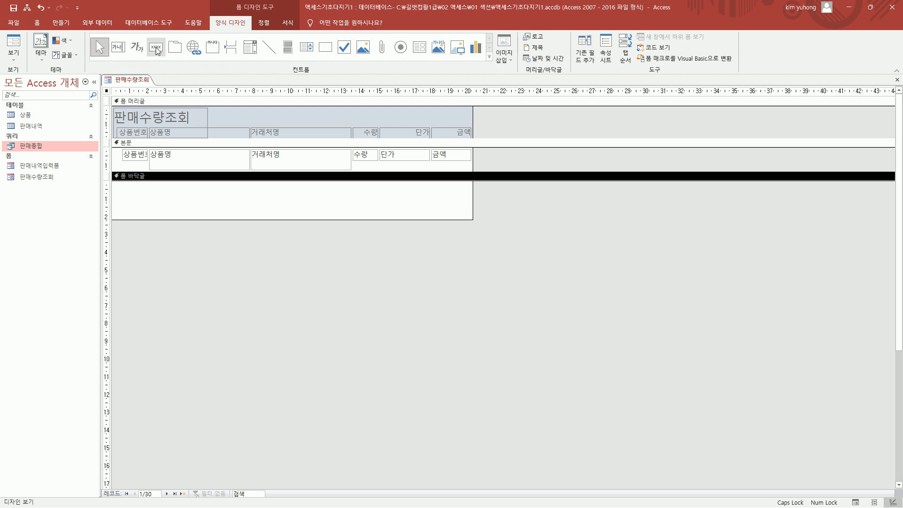
Draw a command button about 3 cm wide in the form footer below the 단가 field, skipping its wizard.
{"action": "left_click", "coordinate": [158, 50]}
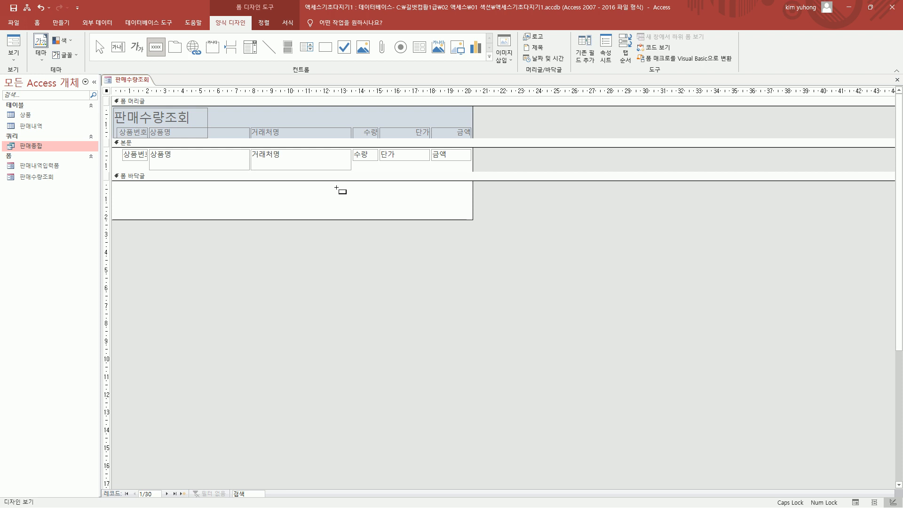
{"action": "left_click_drag", "start_coordinate": [381, 185], "coordinate": [433, 202]}
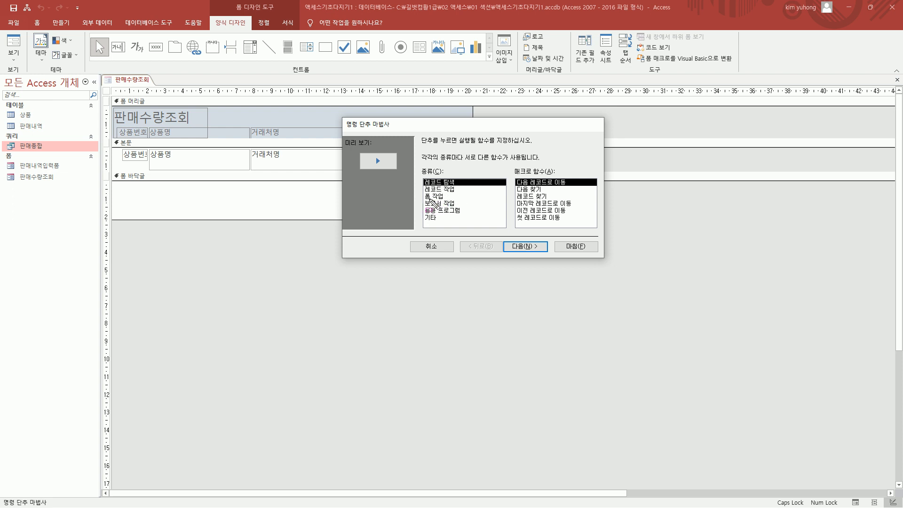
{"action": "left_click_drag", "start_coordinate": [422, 174], "coordinate": [461, 226]}
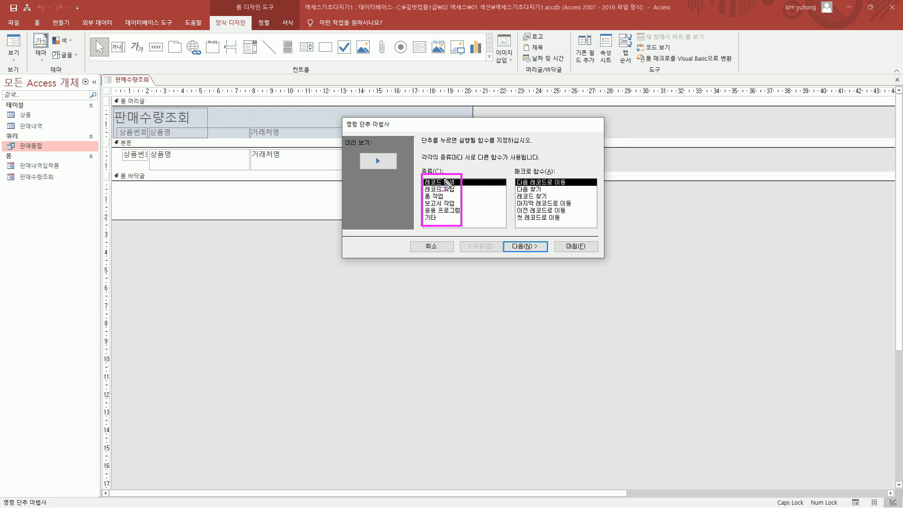
{"action": "key", "text": "Escape"}
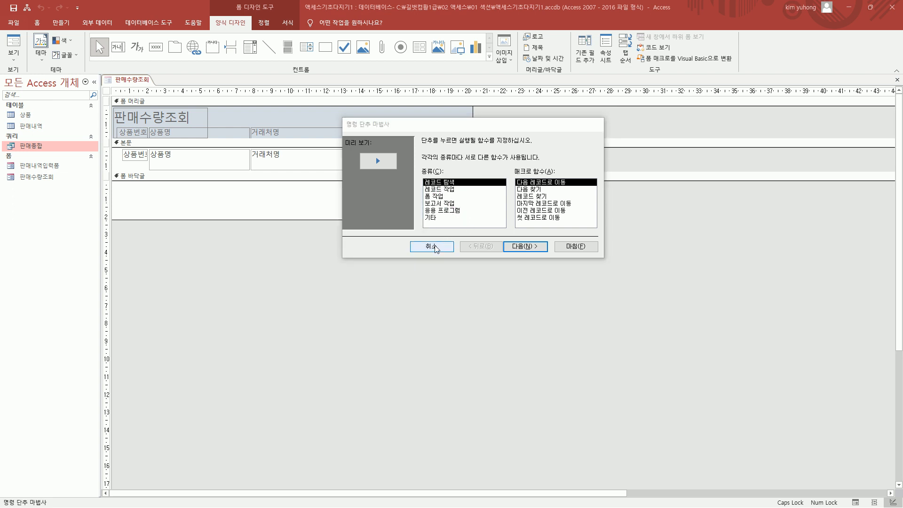
{"action": "left_click", "coordinate": [434, 247]}
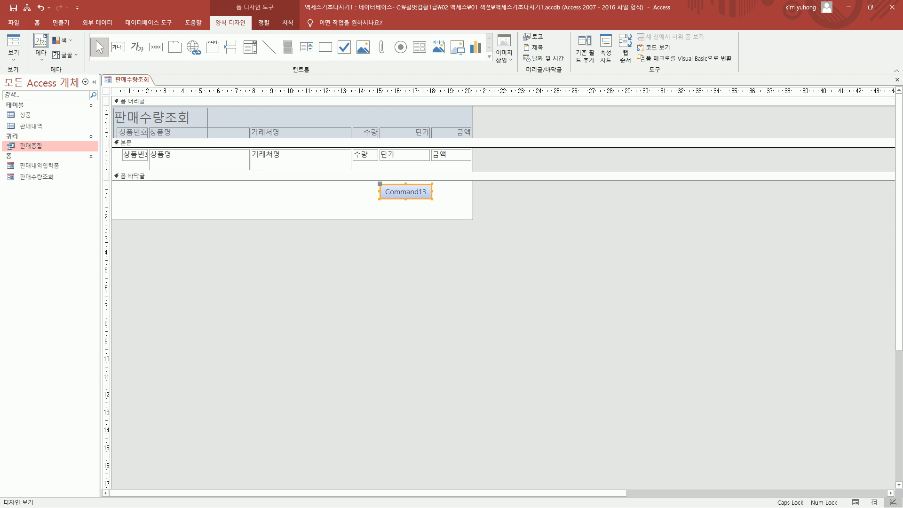
Draw an unbound text box about 3 cm wide directly beneath the command button in the form footer, skipping its wizard.
{"action": "left_click_drag", "start_coordinate": [379, 205], "coordinate": [436, 215]}
{"action": "left_click", "coordinate": [118, 47]}
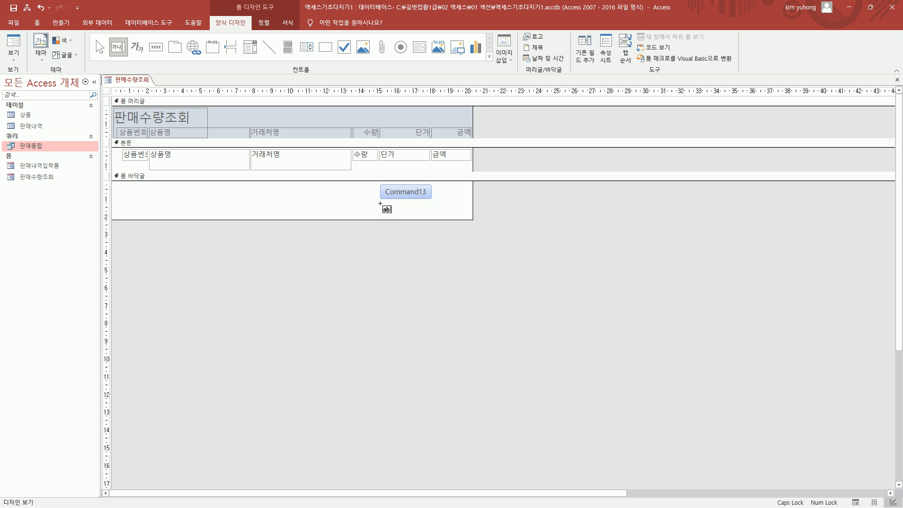
{"action": "left_click_drag", "start_coordinate": [380, 204], "coordinate": [432, 216]}
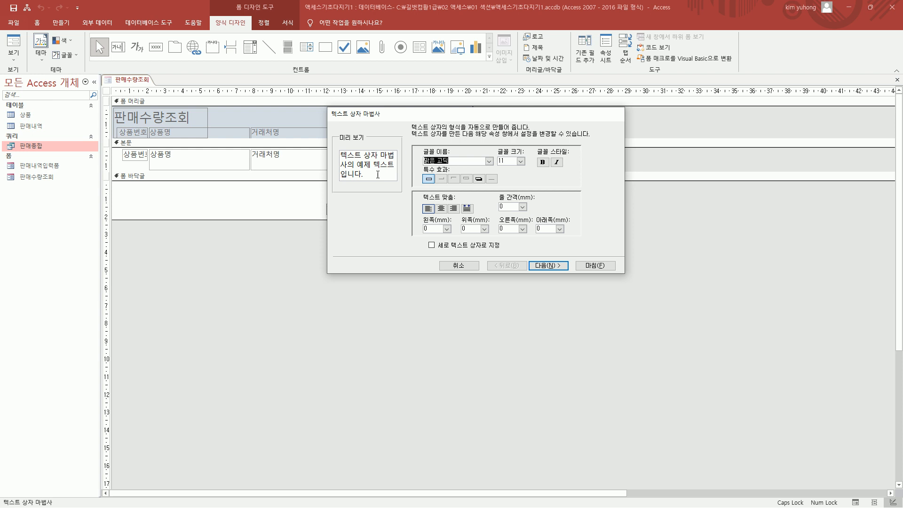
{"action": "left_click", "coordinate": [460, 266]}
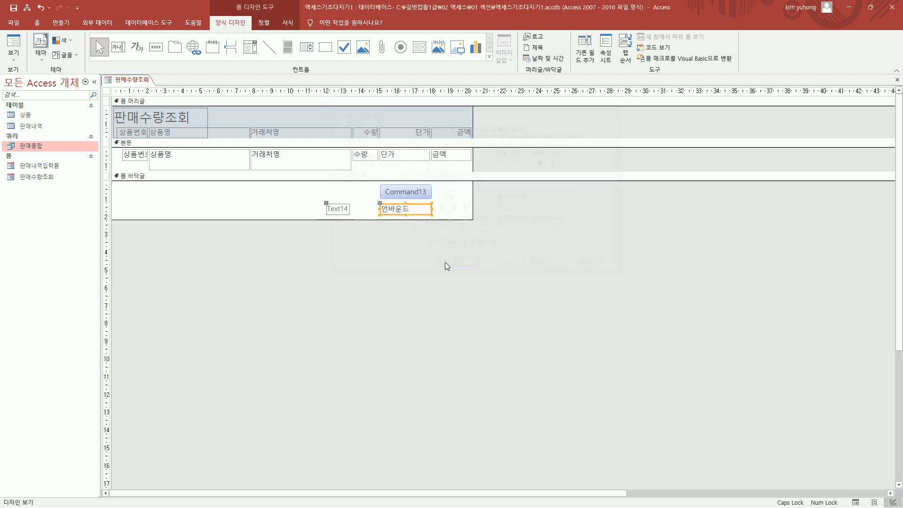
Delete the Text14 label attached to the unbound text box in the form footer.
{"action": "left_click_drag", "start_coordinate": [319, 198], "coordinate": [359, 215]}
{"action": "key", "text": "Escape"}
{"action": "left_click", "coordinate": [335, 205]}
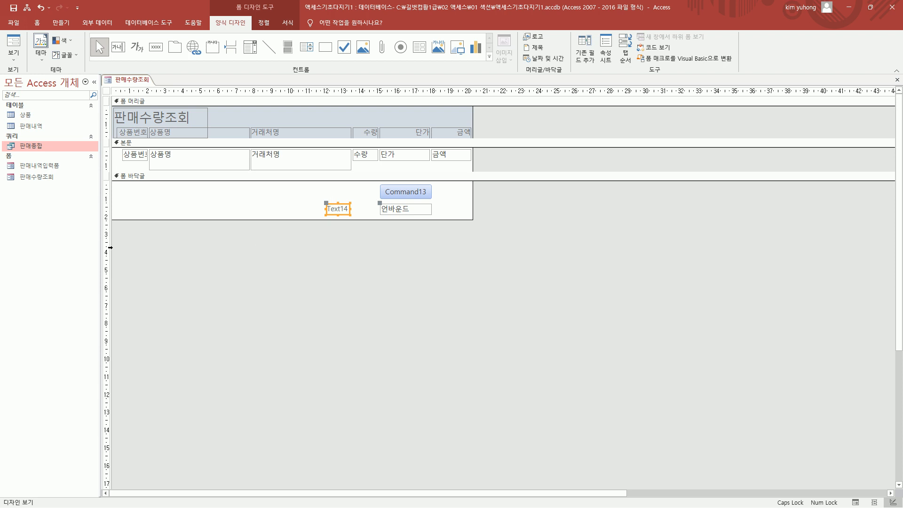
{"action": "key", "text": "Delete"}
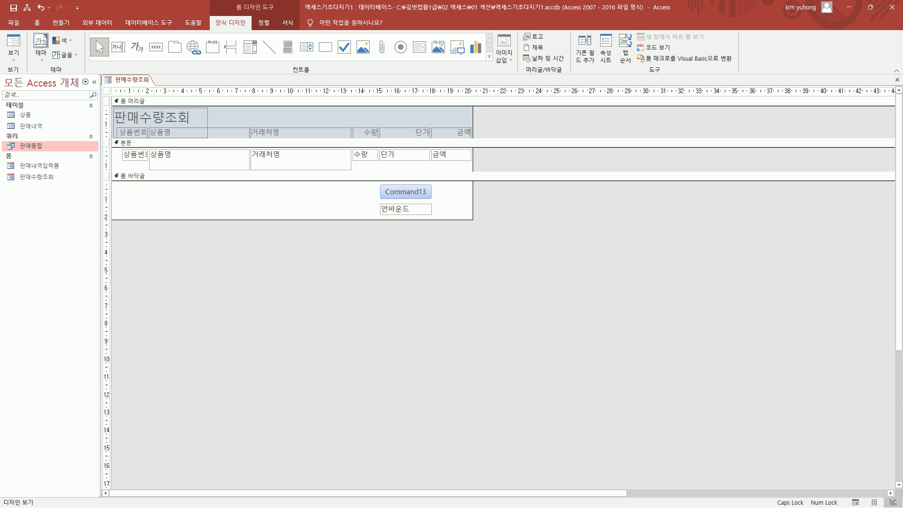
Open the properties of the footer's unbound text box and set its name to txt조회.
{"action": "left_click", "coordinate": [400, 210]}
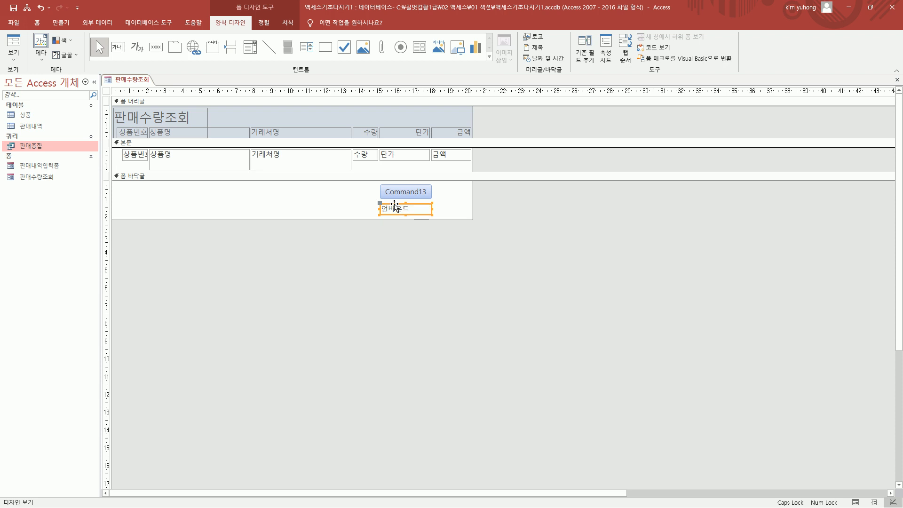
{"action": "double_click", "coordinate": [395, 207]}
{"action": "left_click_drag", "start_coordinate": [567, 76], "coordinate": [618, 103]}
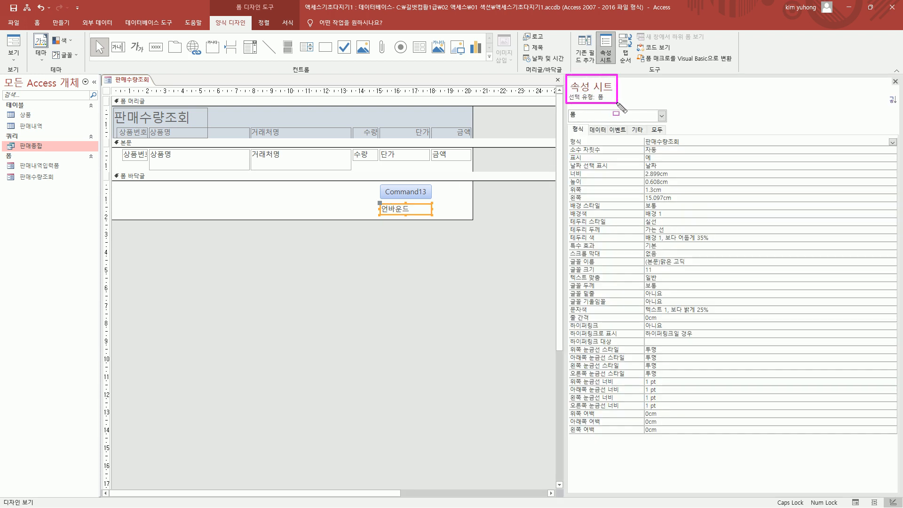
{"action": "left_click_drag", "start_coordinate": [370, 198], "coordinate": [443, 223]}
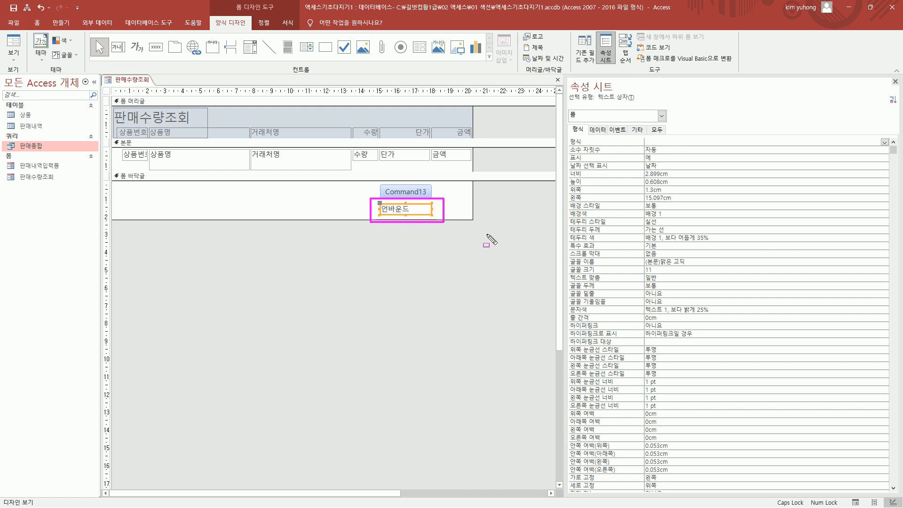
{"action": "left_click_drag", "start_coordinate": [627, 121], "coordinate": [648, 132]}
{"action": "key", "text": "Escape"}
{"action": "left_click", "coordinate": [638, 131]}
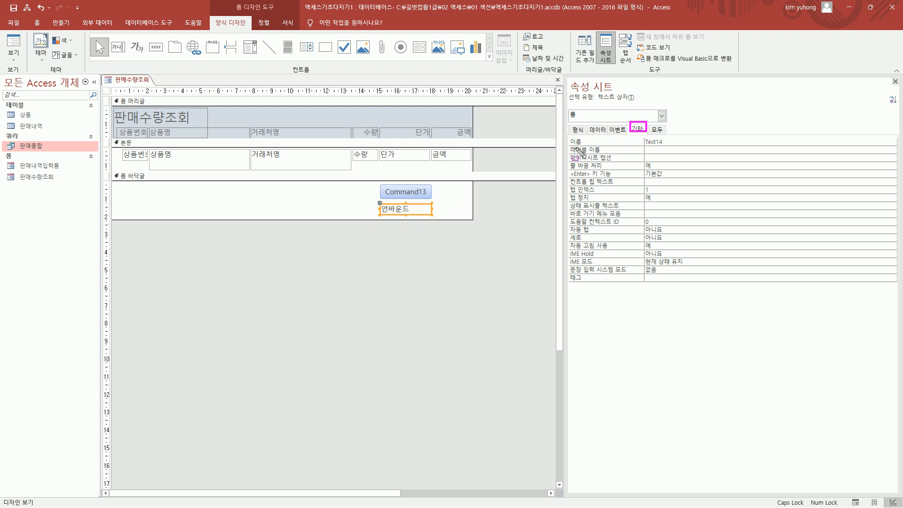
{"action": "mouse_move", "coordinate": [645, 145]}
{"action": "left_mouse_down"}
{"action": "mouse_move", "coordinate": [678, 143]}
{"action": "mouse_move", "coordinate": [672, 137]}
{"action": "left_mouse_up"}
{"action": "key", "text": "Escape"}
{"action": "double_click", "coordinate": [697, 141]}
{"action": "type", "text": "ㅅ"}
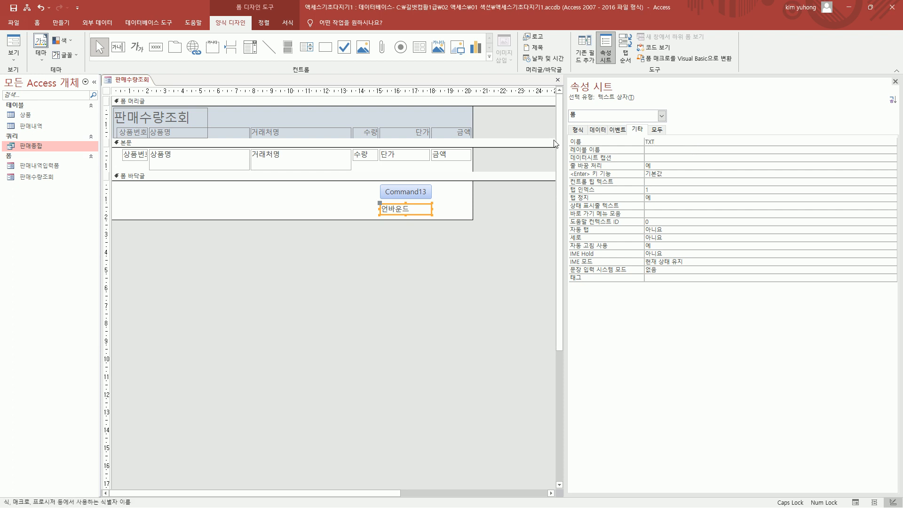
{"action": "key", "text": "BackSpace"}
{"action": "key", "text": "Caps_Lock"}
{"action": "key", "text": "BackSpace"}
{"action": "key", "text": "BackSpace"}
{"action": "key", "text": "BackSpace"}
{"action": "key", "text": "BackSpace"}
{"action": "type", "text": "txt조회"}
{"action": "left_click_drag", "start_coordinate": [664, 146], "coordinate": [669, 137]}
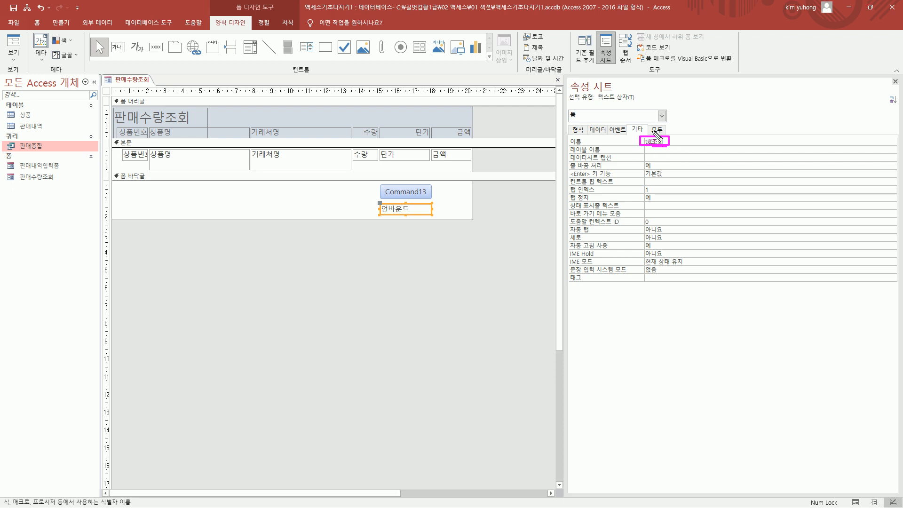
Set the name of the form footer's command button to cmd조회.
{"action": "left_click_drag", "start_coordinate": [376, 182], "coordinate": [436, 201]}
{"action": "left_click", "coordinate": [420, 193]}
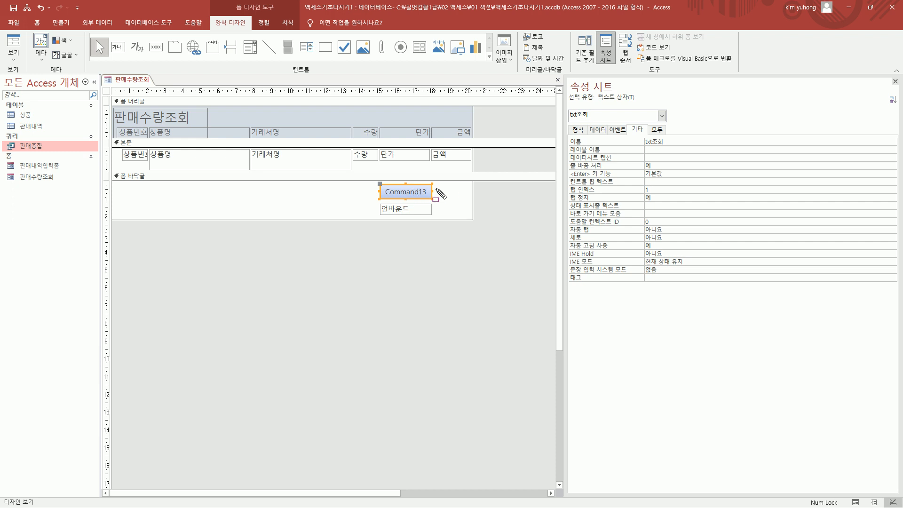
{"action": "mouse_move", "coordinate": [567, 122]}
{"action": "left_mouse_down"}
{"action": "mouse_move", "coordinate": [611, 122]}
{"action": "mouse_move", "coordinate": [614, 109]}
{"action": "mouse_move", "coordinate": [649, 132]}
{"action": "left_mouse_up"}
{"action": "left_click", "coordinate": [631, 120]}
{"action": "left_click_drag", "start_coordinate": [568, 145], "coordinate": [691, 136]}
{"action": "key", "text": "Escape"}
{"action": "left_click", "coordinate": [643, 142]}
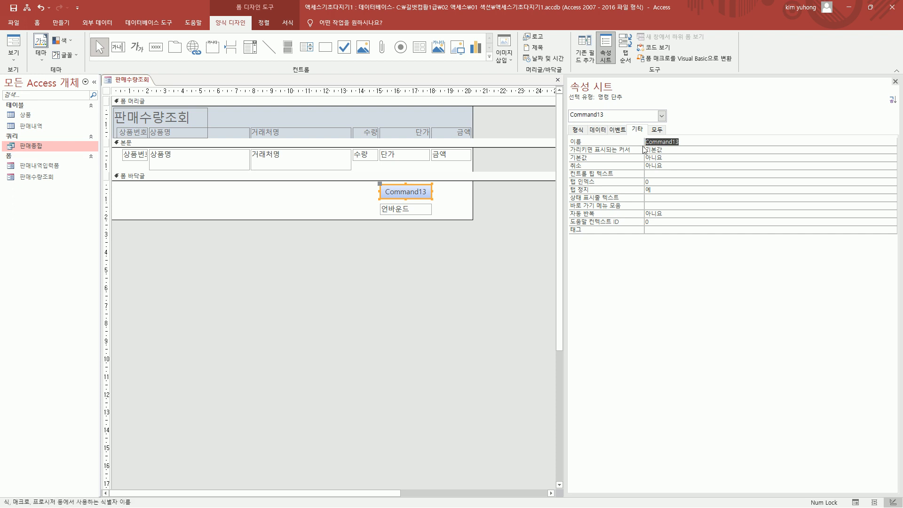
{"action": "type", "text": "cmd조회"}
{"action": "mouse_move", "coordinate": [659, 142]}
{"action": "left_mouse_down"}
{"action": "mouse_move", "coordinate": [642, 143]}
{"action": "mouse_move", "coordinate": [676, 142]}
{"action": "left_mouse_up"}
{"action": "left_click", "coordinate": [688, 150]}
{"action": "left_click", "coordinate": [686, 143]}
Set the caption (캡션) of the cmd조회 button to 조회.
{"action": "left_click_drag", "start_coordinate": [383, 196], "coordinate": [429, 195]}
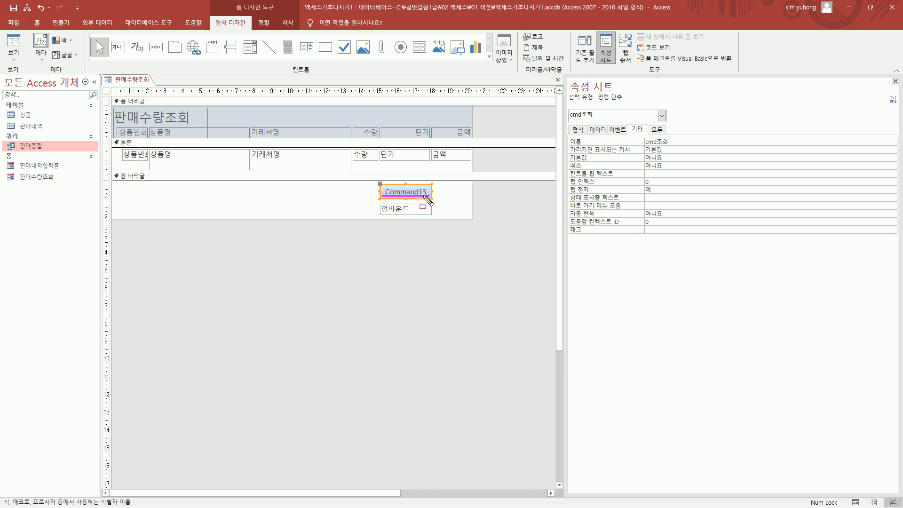
{"action": "left_click_drag", "start_coordinate": [382, 185], "coordinate": [432, 201]}
{"action": "left_click_drag", "start_coordinate": [568, 124], "coordinate": [589, 136]}
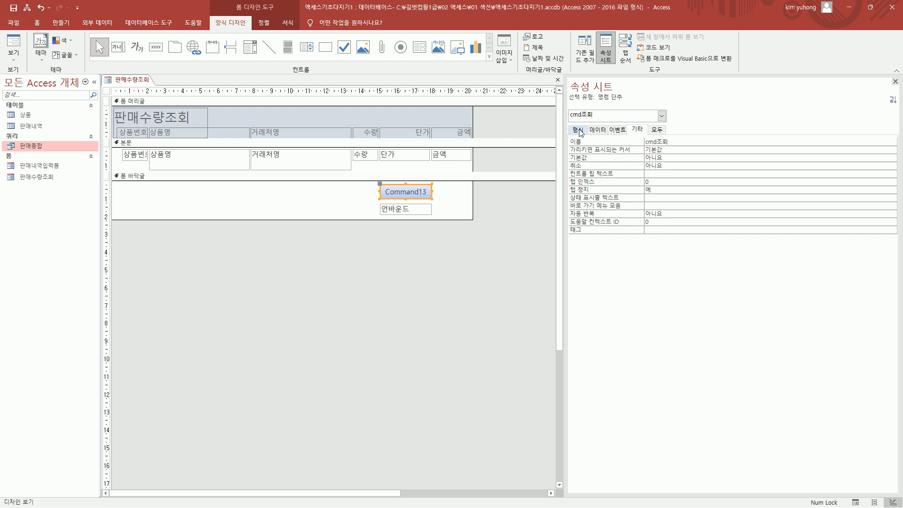
{"action": "left_click", "coordinate": [582, 132]}
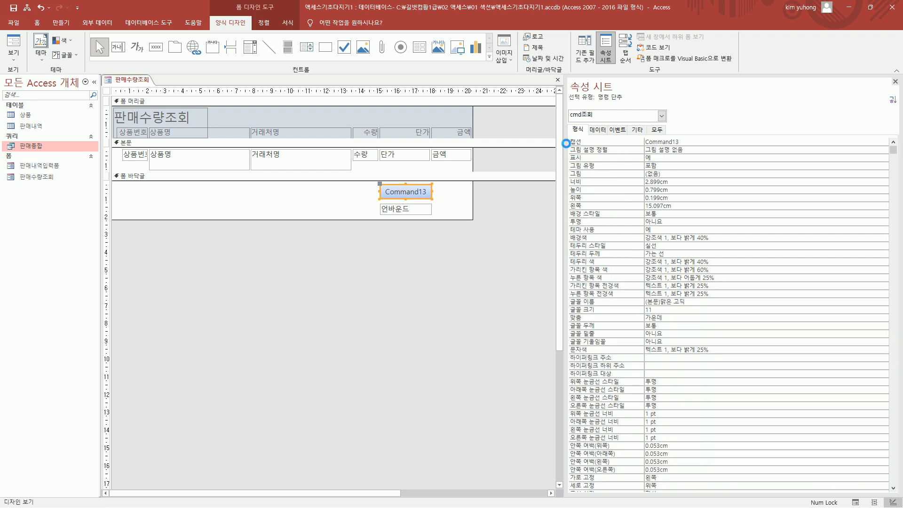
{"action": "left_click_drag", "start_coordinate": [568, 145], "coordinate": [692, 145]}
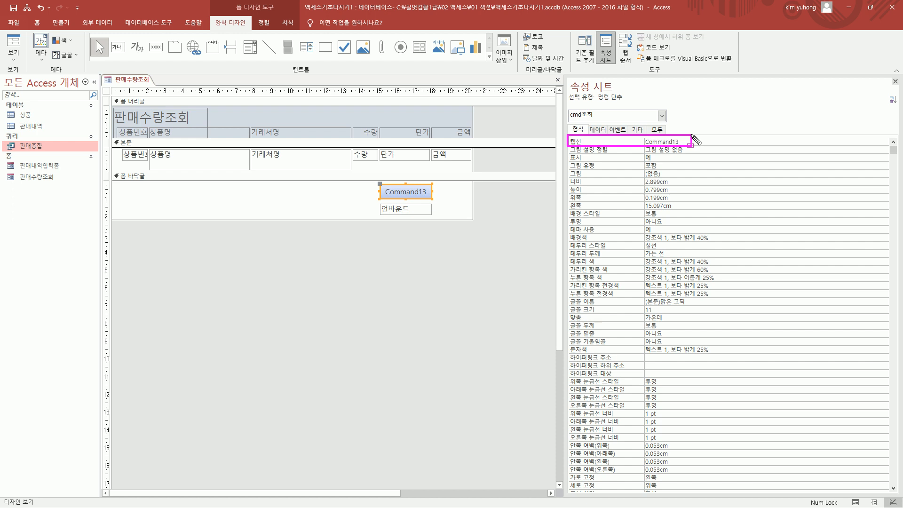
{"action": "left_click", "coordinate": [605, 141]}
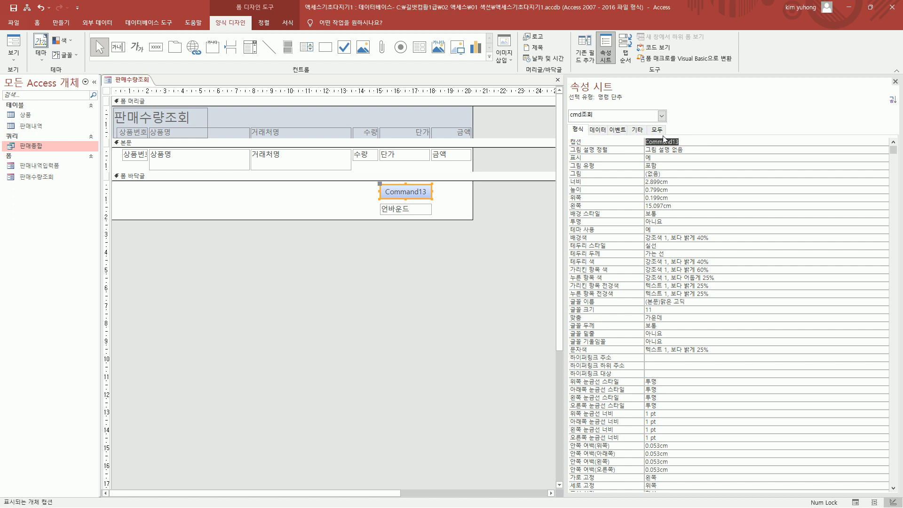
{"action": "key", "text": "Delete"}
{"action": "key", "text": "Return"}
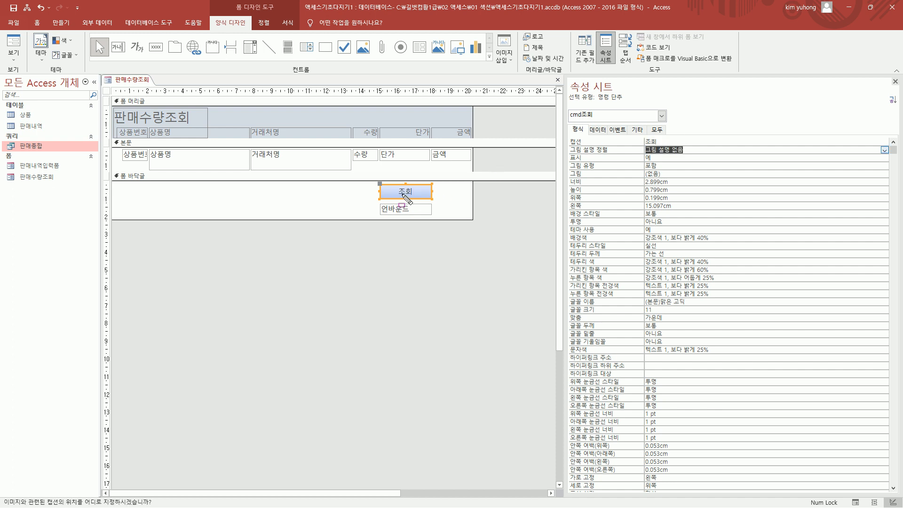
{"action": "left_click_drag", "start_coordinate": [385, 182], "coordinate": [430, 199]}
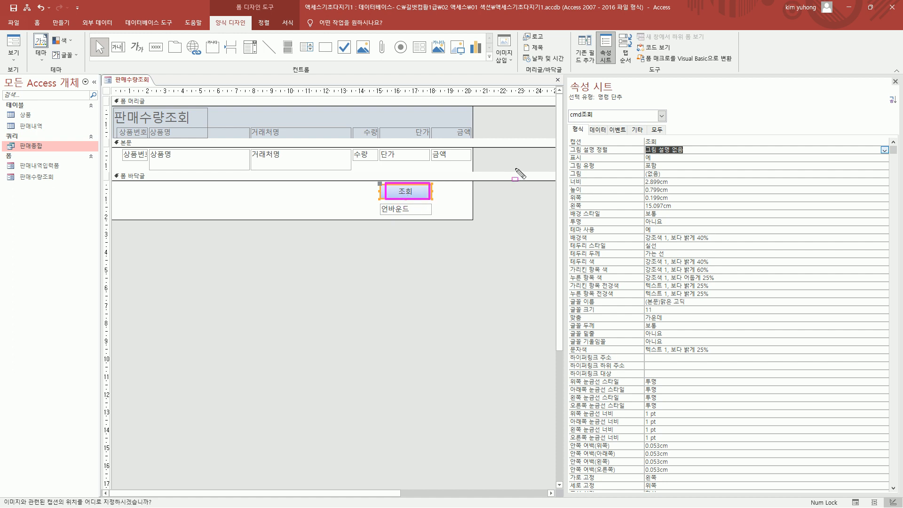
{"action": "mouse_move", "coordinate": [379, 182]}
{"action": "left_mouse_down"}
{"action": "mouse_move", "coordinate": [436, 200]}
{"action": "mouse_move", "coordinate": [416, 198]}
{"action": "left_mouse_up"}
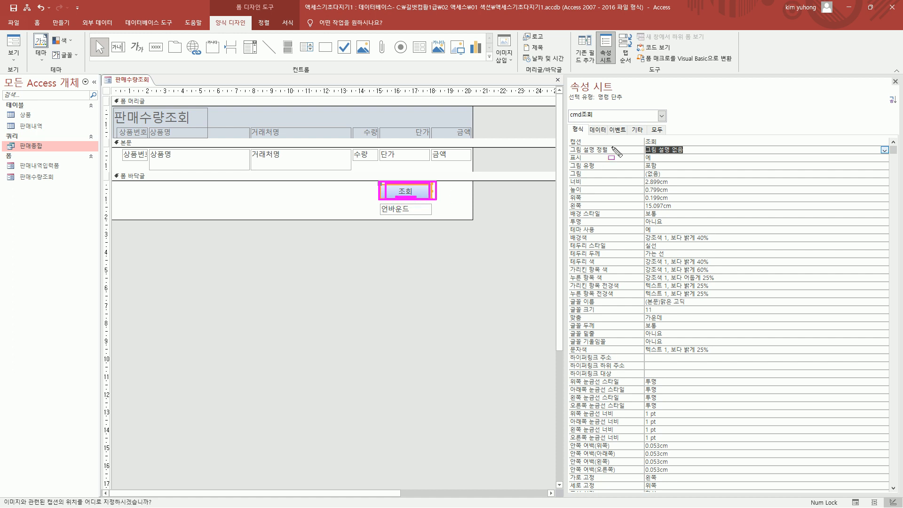
{"action": "left_click_drag", "start_coordinate": [566, 134], "coordinate": [680, 147]}
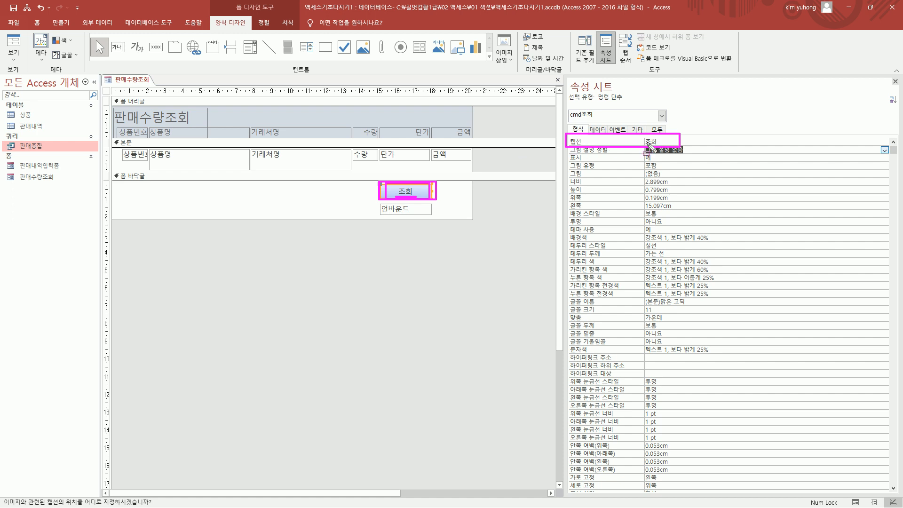
{"action": "key", "text": "Escape"}
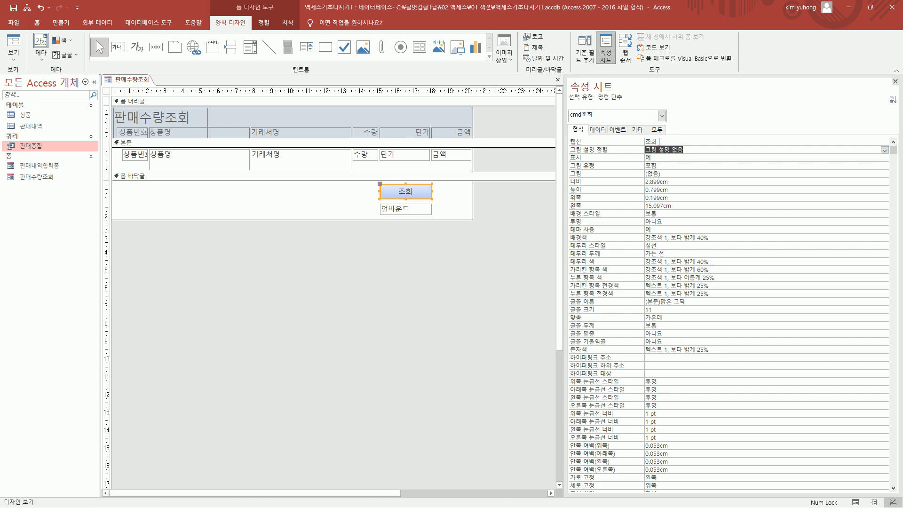
{"action": "left_click", "coordinate": [665, 141]}
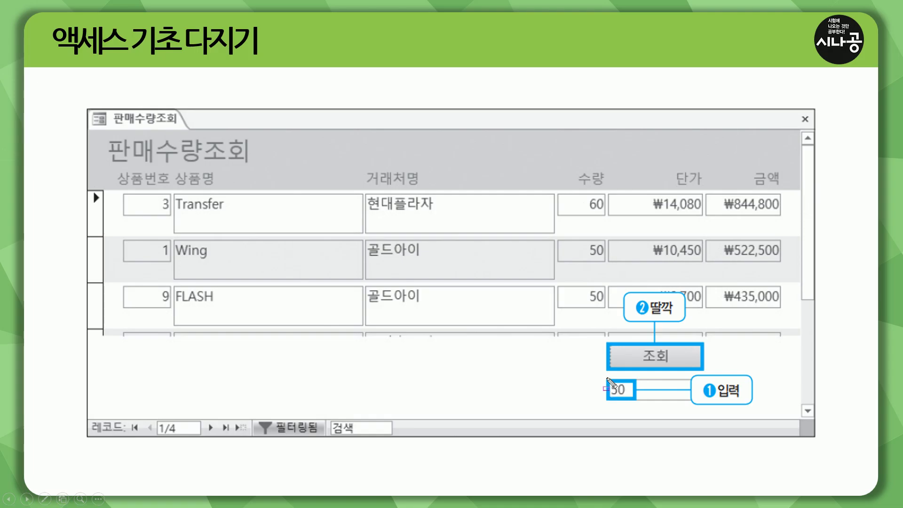
{"action": "left_click_drag", "start_coordinate": [604, 377], "coordinate": [695, 400]}
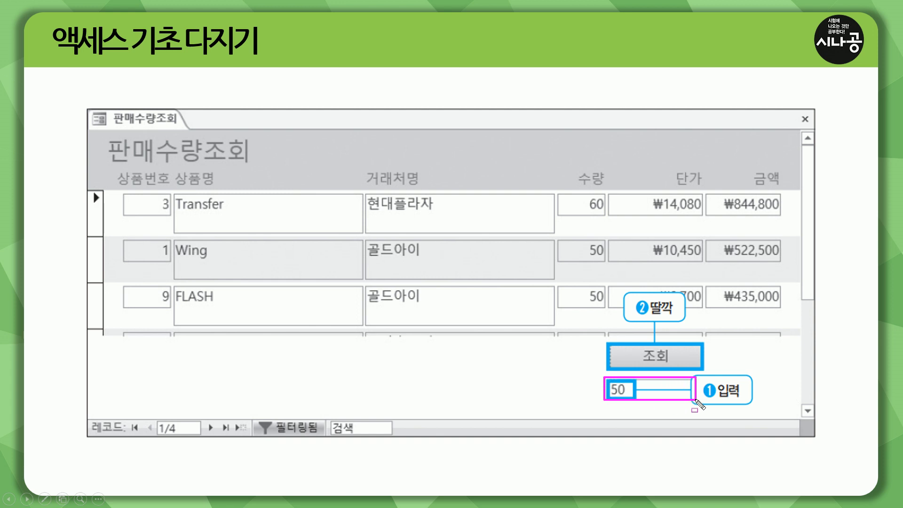
{"action": "left_click_drag", "start_coordinate": [641, 348], "coordinate": [674, 366]}
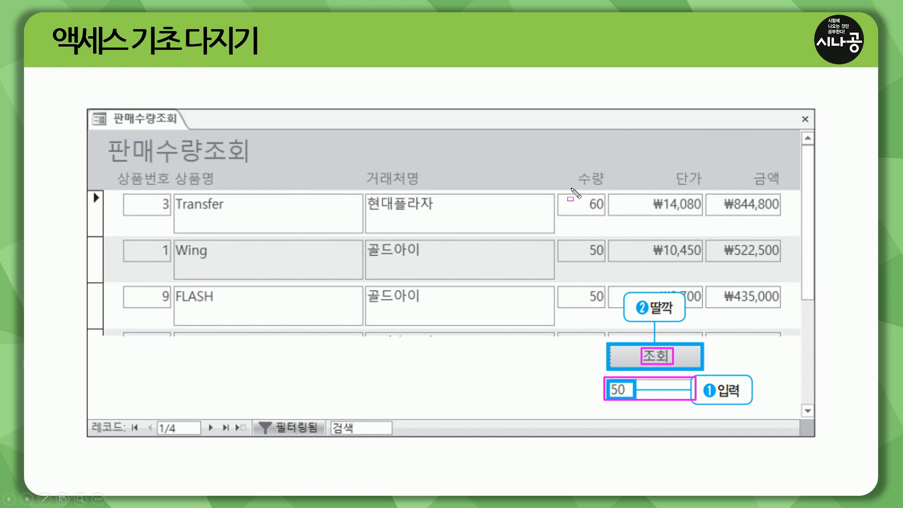
{"action": "left_click_drag", "start_coordinate": [571, 189], "coordinate": [607, 314]}
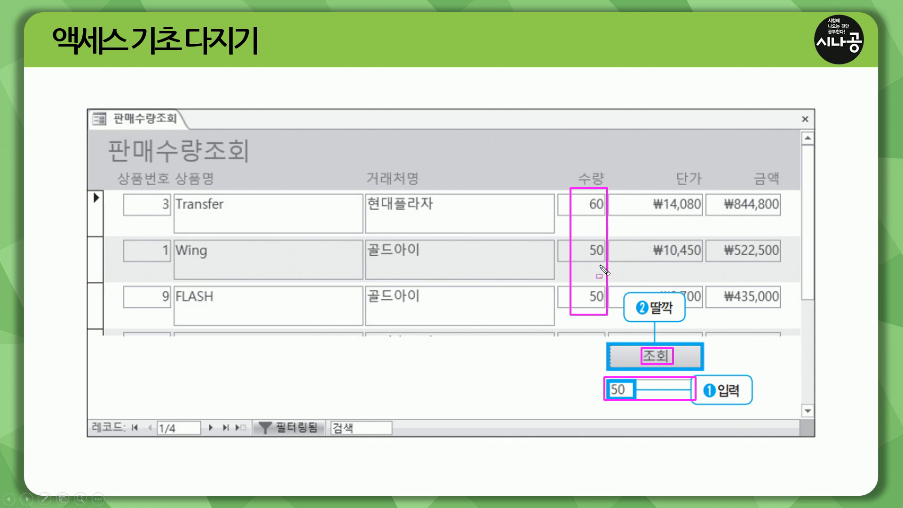
{"action": "key", "text": "e"}
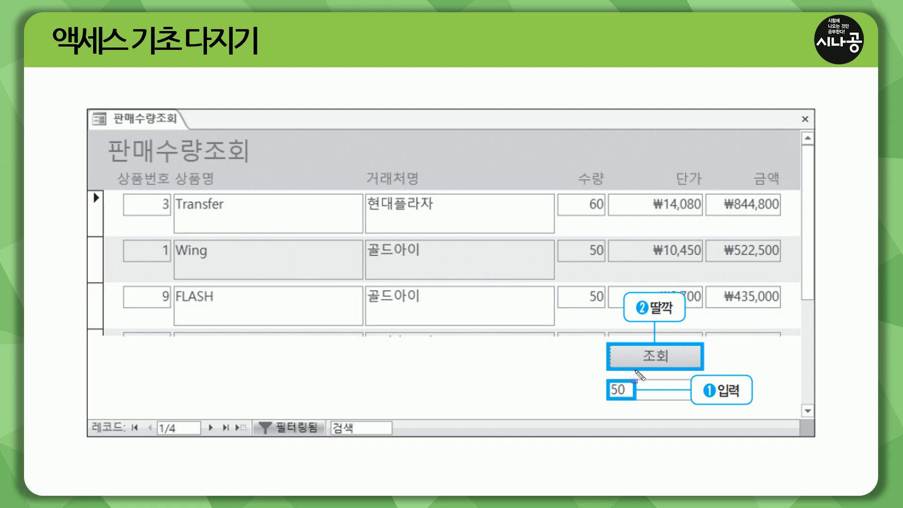
{"action": "mouse_move", "coordinate": [640, 364]}
{"action": "left_mouse_down"}
{"action": "mouse_move", "coordinate": [688, 365]}
{"action": "mouse_move", "coordinate": [676, 348]}
{"action": "left_mouse_up"}
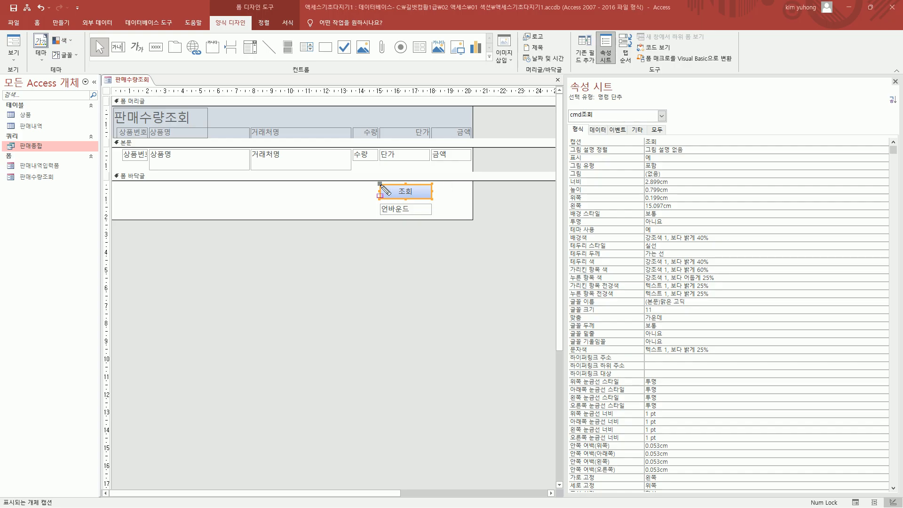
Create a Click event procedure for the cmd조회 button with the code builder (코드 작성기).
{"action": "left_click_drag", "start_coordinate": [382, 188], "coordinate": [429, 202]}
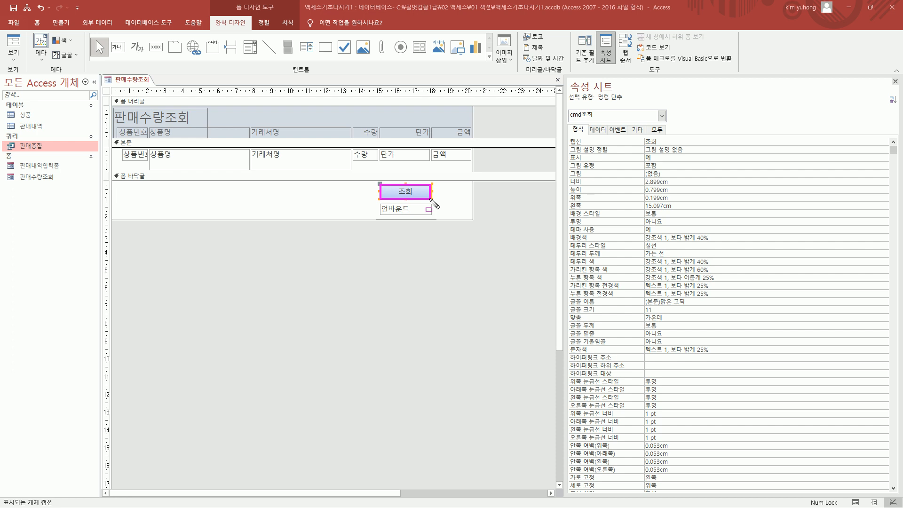
{"action": "left_click_drag", "start_coordinate": [607, 123], "coordinate": [630, 137]}
{"action": "key", "text": "Escape"}
{"action": "left_click", "coordinate": [621, 130]}
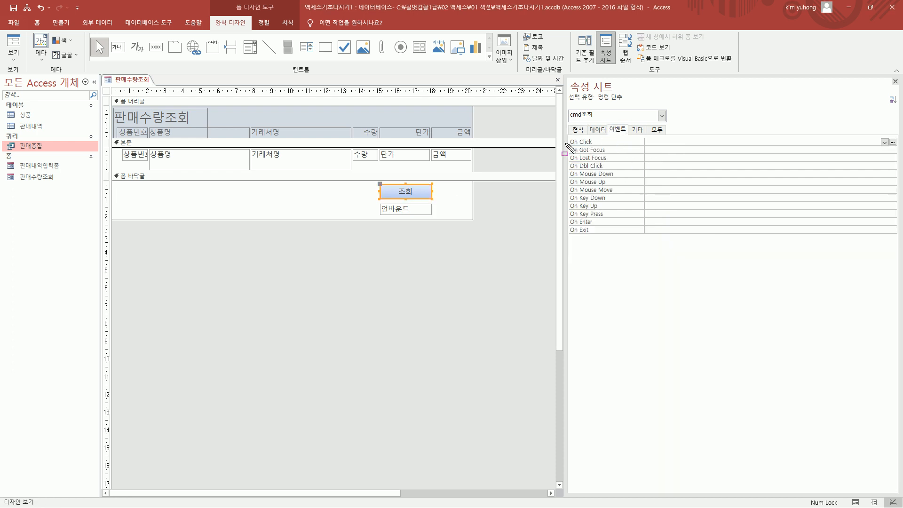
{"action": "key", "text": "ctrl+2"}
{"action": "mouse_move", "coordinate": [567, 136]}
{"action": "left_mouse_down"}
{"action": "mouse_move", "coordinate": [608, 153]}
{"action": "mouse_move", "coordinate": [622, 239]}
{"action": "mouse_move", "coordinate": [614, 147]}
{"action": "left_mouse_up"}
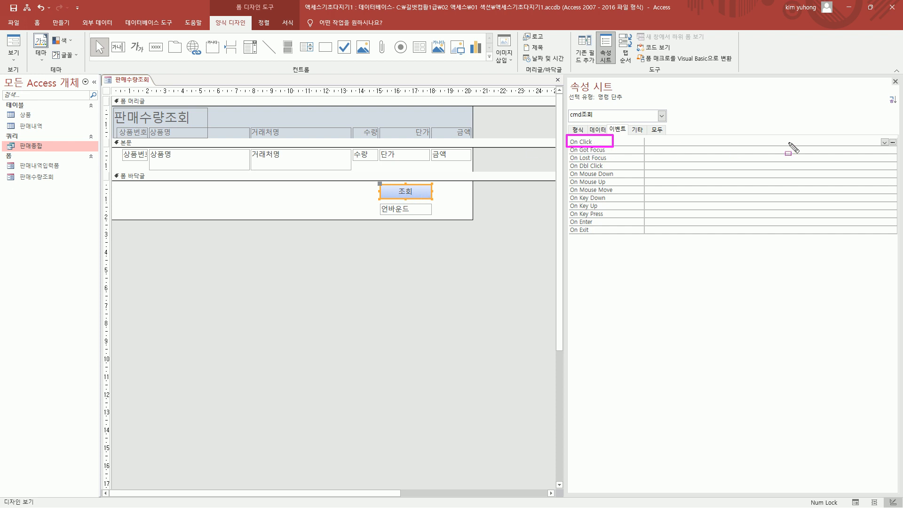
{"action": "key", "text": "Escape"}
{"action": "left_click", "coordinate": [893, 143]}
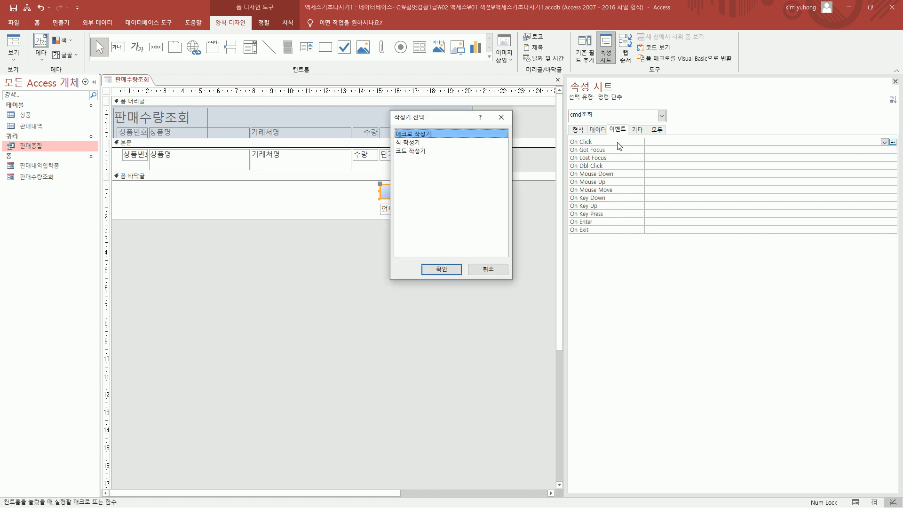
{"action": "key", "text": "ctrl+2"}
{"action": "mouse_move", "coordinate": [391, 112]}
{"action": "left_mouse_down"}
{"action": "mouse_move", "coordinate": [435, 258]}
{"action": "mouse_move", "coordinate": [499, 291]}
{"action": "mouse_move", "coordinate": [514, 281]}
{"action": "left_mouse_up"}
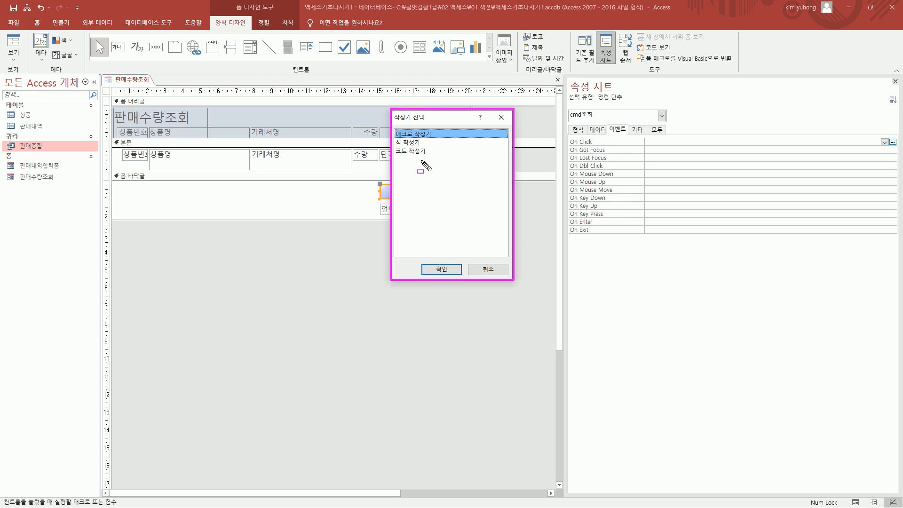
{"action": "left_click_drag", "start_coordinate": [394, 147], "coordinate": [429, 155]}
{"action": "key", "text": "Escape"}
{"action": "left_click", "coordinate": [416, 152]}
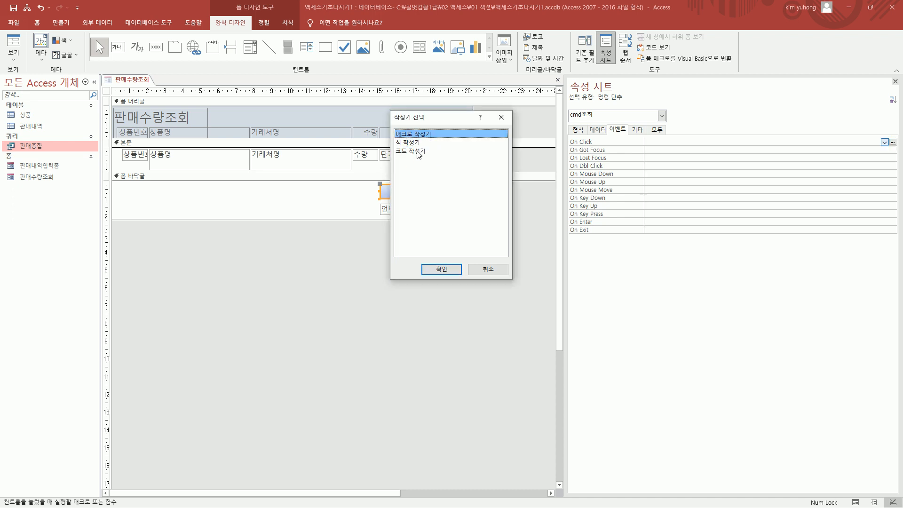
{"action": "left_click", "coordinate": [422, 152]}
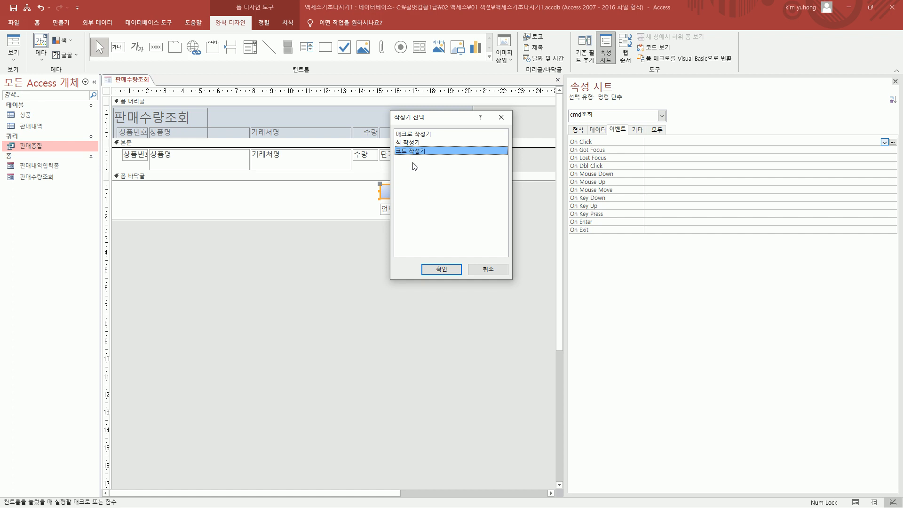
{"action": "left_click", "coordinate": [440, 270]}
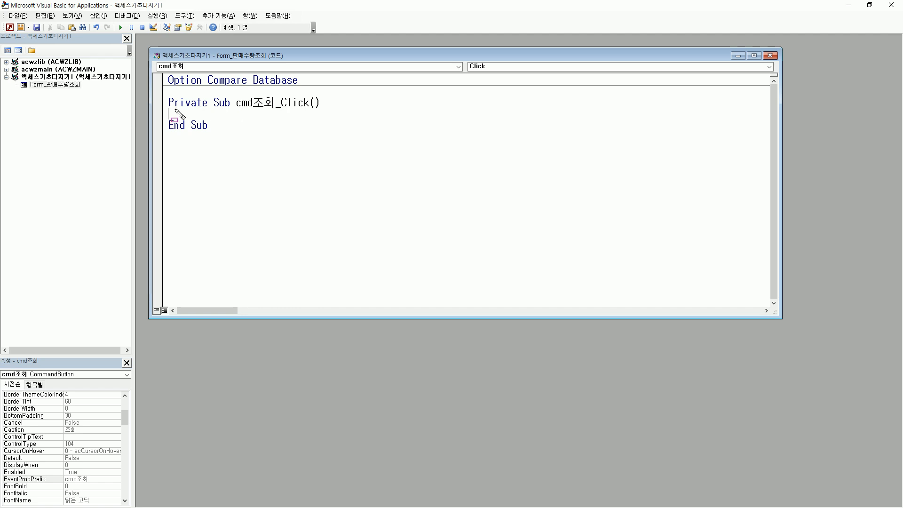
{"action": "left_click_drag", "start_coordinate": [240, 111], "coordinate": [272, 110]}
{"action": "left_click_drag", "start_coordinate": [281, 109], "coordinate": [322, 110]}
{"action": "mouse_move", "coordinate": [169, 110]}
{"action": "left_mouse_down"}
{"action": "mouse_move", "coordinate": [176, 119]}
{"action": "mouse_move", "coordinate": [335, 120]}
{"action": "left_mouse_up"}
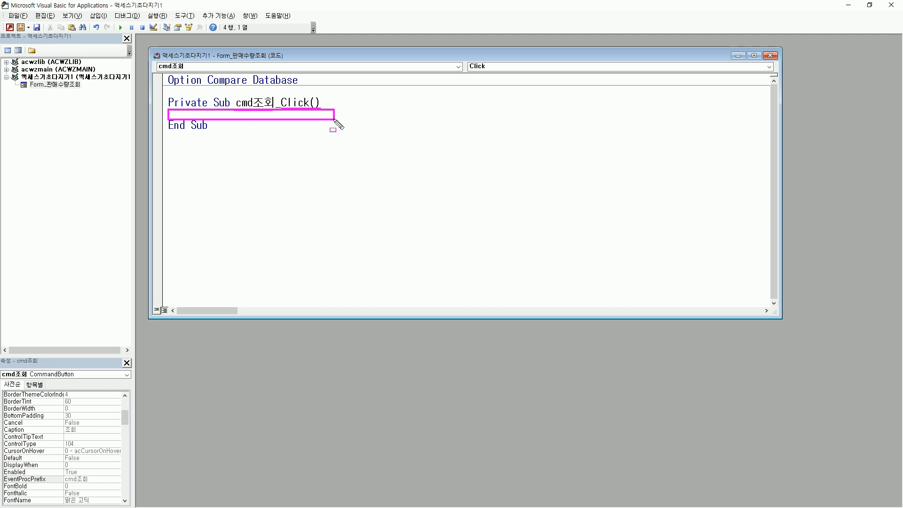
Add the line me.Filter = 수량 >= txt조회 inside the cmd조회_Click procedure, indented below a blank line.
{"action": "key", "text": "Escape"}
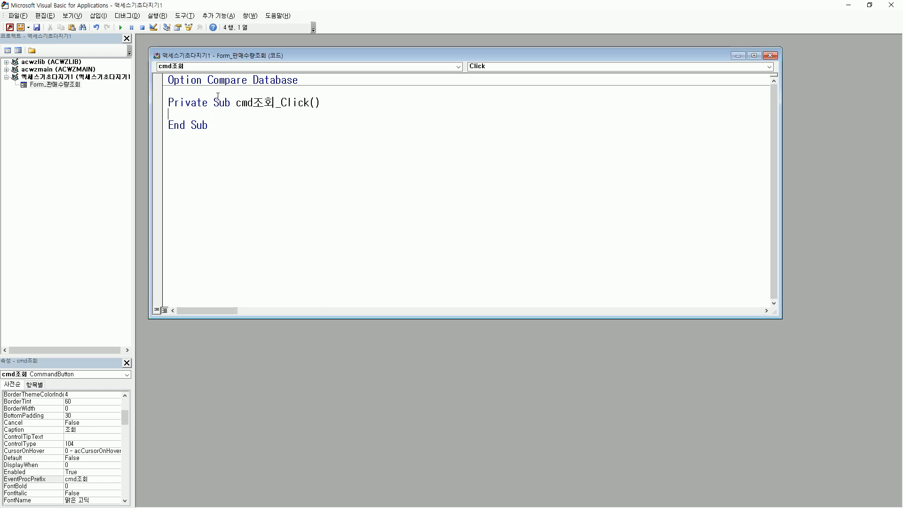
{"action": "key", "text": "Return"}
{"action": "key", "text": "Return"}
{"action": "key", "text": "Return"}
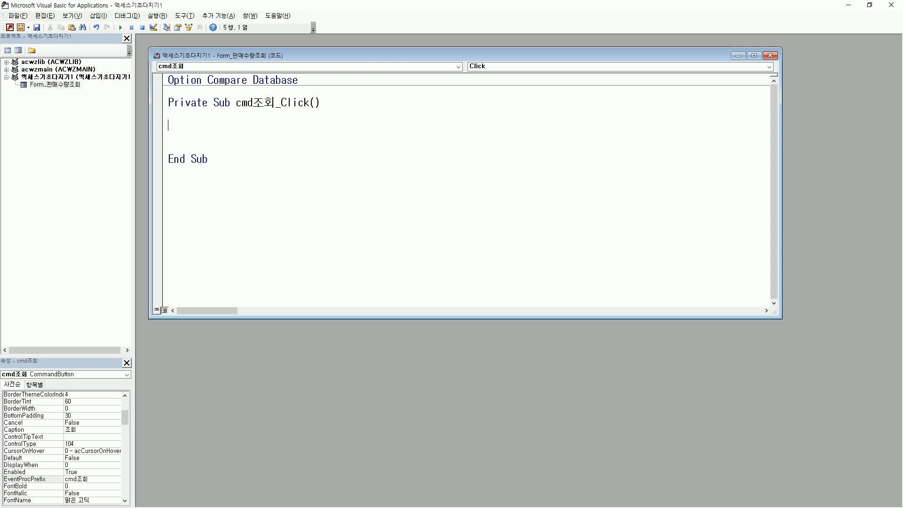
{"action": "type", "text": "ㅡ"}
{"action": "key", "text": "BackSpace"}
{"action": "type", "text": "me.Filter = 수량"}
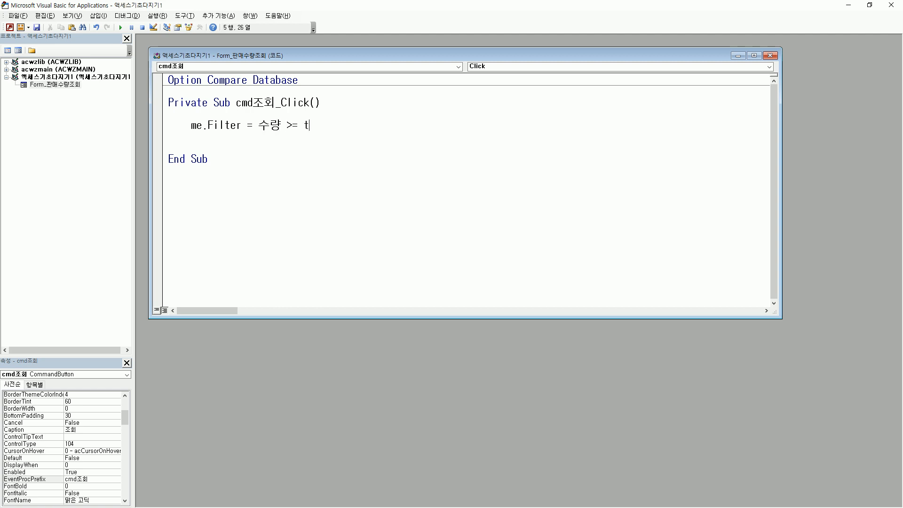
{"action": "type", "text": ">= txt조회"}
Rewrite the filter condition as a quoted string joined to the text box, so the line reads Me.Filter = "수량 >=" & txt조회.
{"action": "key", "text": "shift+Left"}
{"action": "key", "text": "shift+Left"}
{"action": "key", "text": "shift+Left"}
{"action": "key", "text": "shift+Left"}
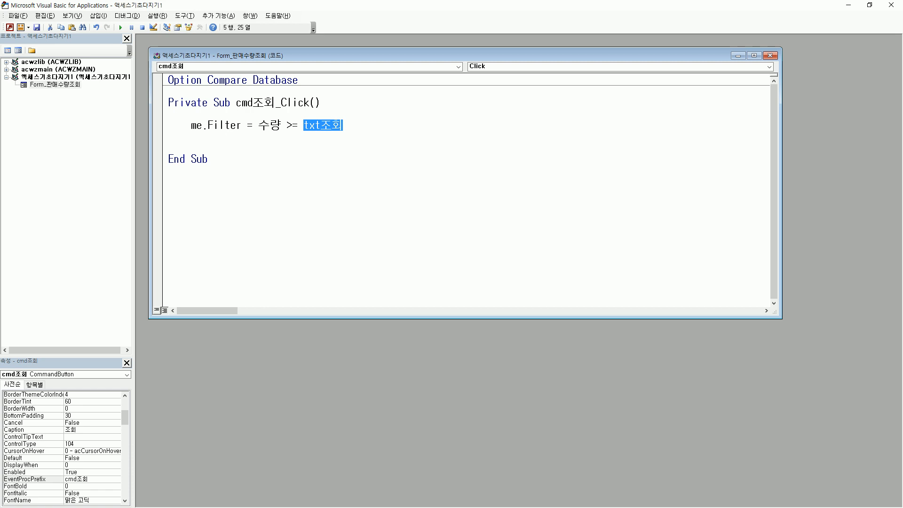
{"action": "key", "text": "Left"}
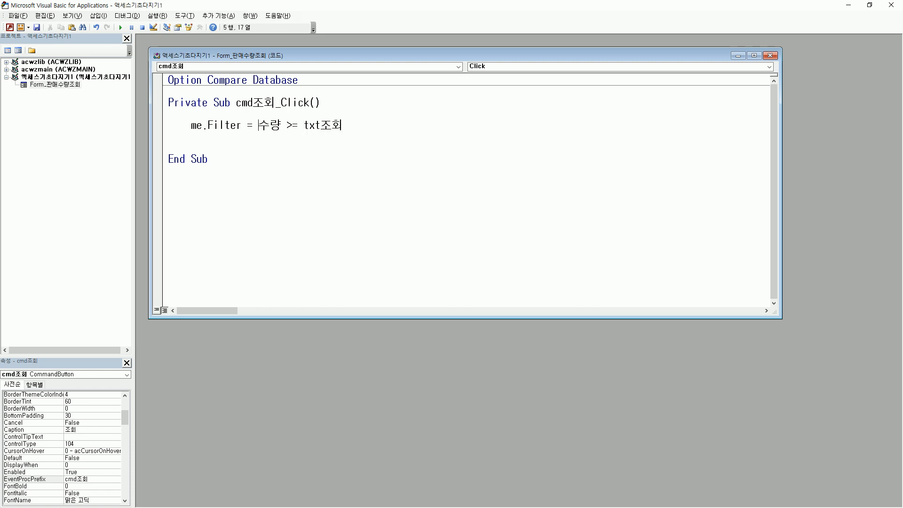
{"action": "type", "text": "\""}
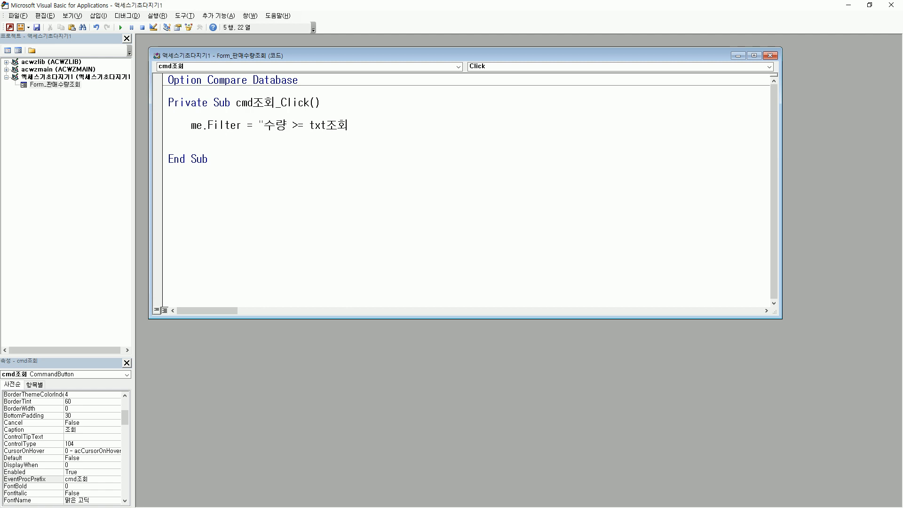
{"action": "type", "text": "\" &"}
{"action": "key", "text": "Down"}
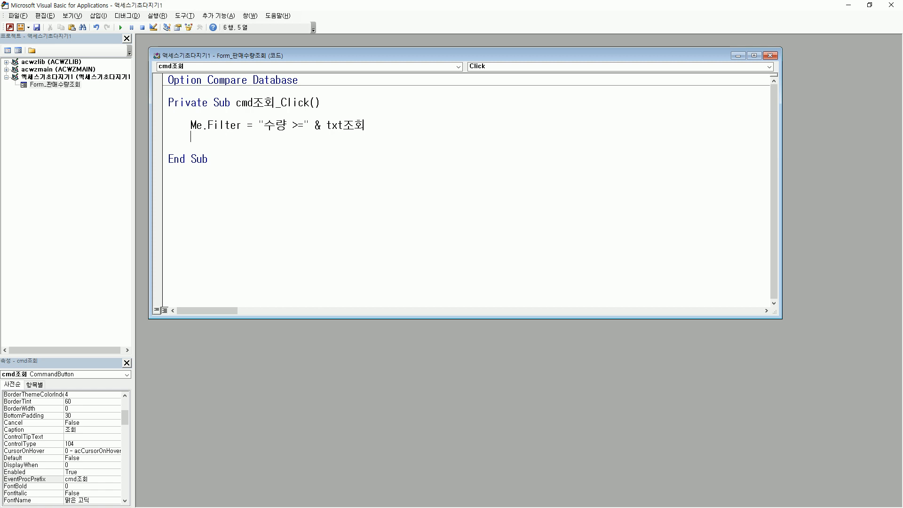
Add the statement Me.FilterOn = True below the filter line in the cmd조회_Click procedure.
{"action": "type", "text": "me."}
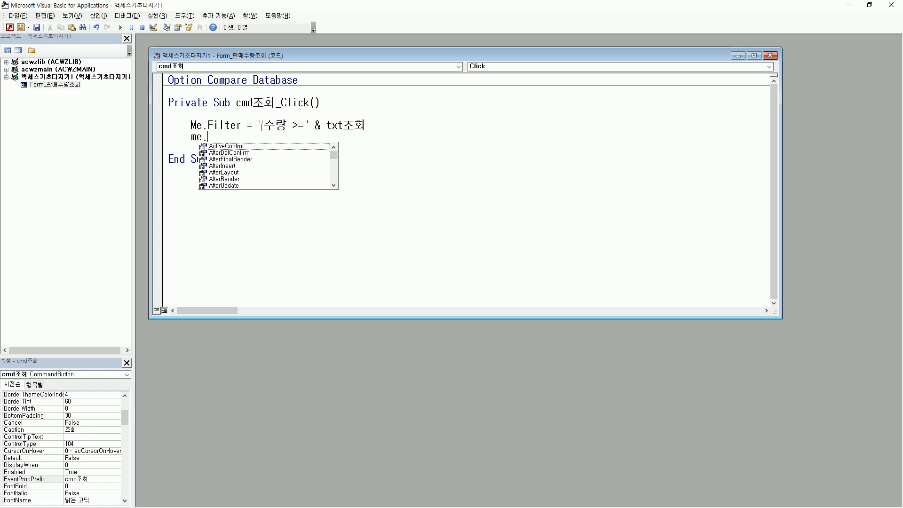
{"action": "type", "text": "filter"}
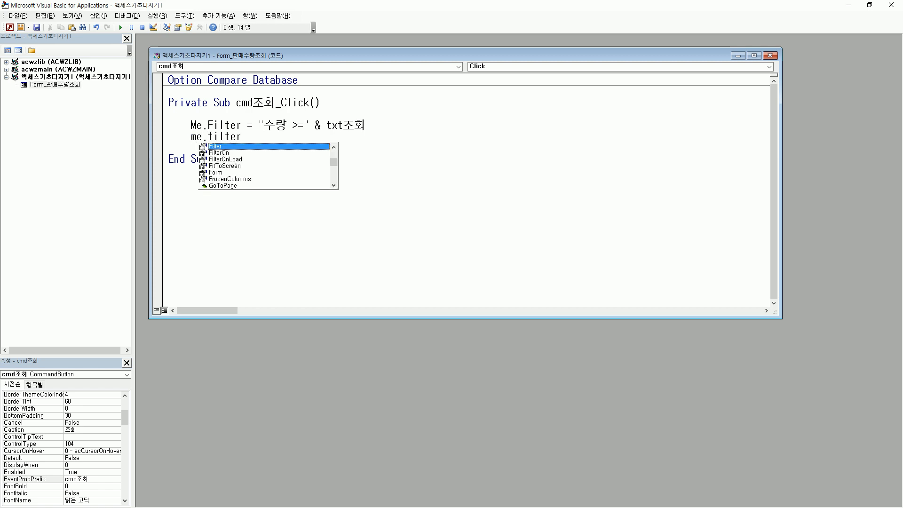
{"action": "type", "text": "on"}
{"action": "key", "text": "Tab"}
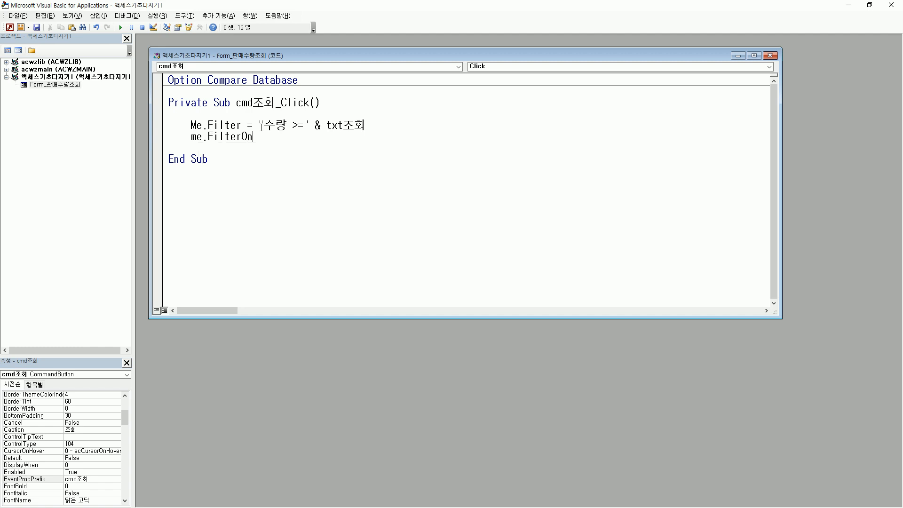
{"action": "type", "text": "= t"}
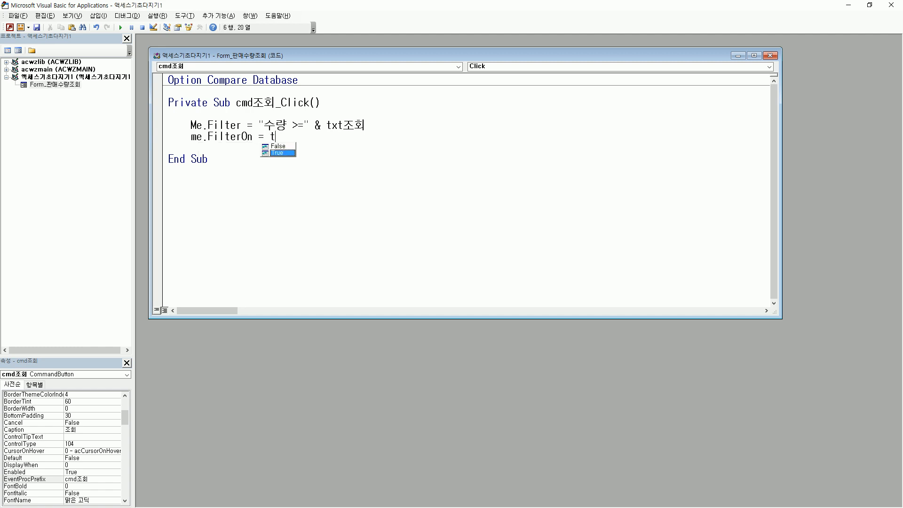
{"action": "type", "text": "r"}
{"action": "key", "text": "Tab"}
{"action": "key", "text": "Return"}
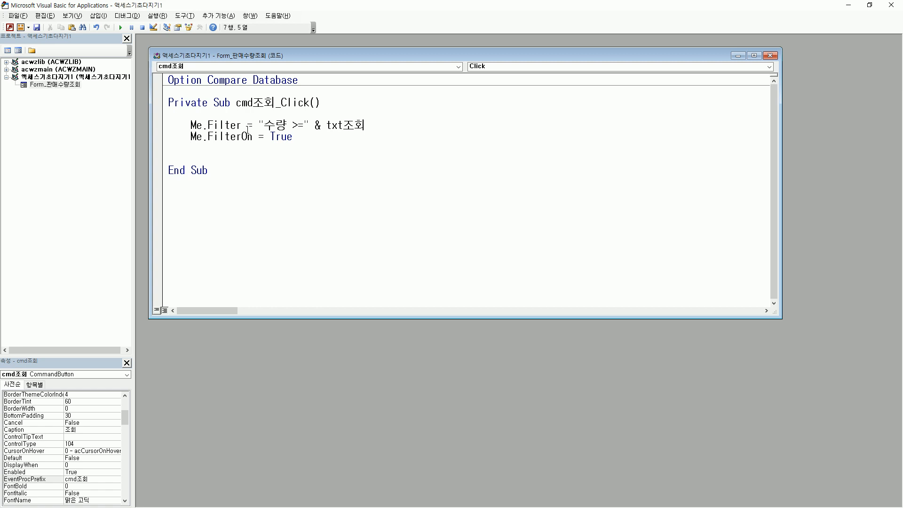
{"action": "mouse_move", "coordinate": [324, 133]}
{"action": "left_mouse_down"}
{"action": "mouse_move", "coordinate": [370, 118]}
{"action": "mouse_move", "coordinate": [365, 126]}
{"action": "left_mouse_up"}
{"action": "left_click_drag", "start_coordinate": [265, 131], "coordinate": [288, 132]}
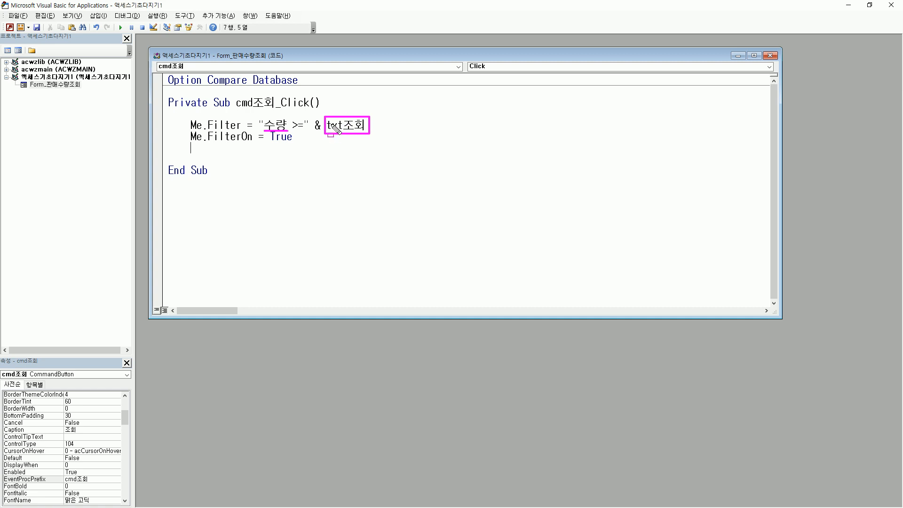
{"action": "left_click_drag", "start_coordinate": [290, 116], "coordinate": [303, 133]}
{"action": "key", "text": "Escape"}
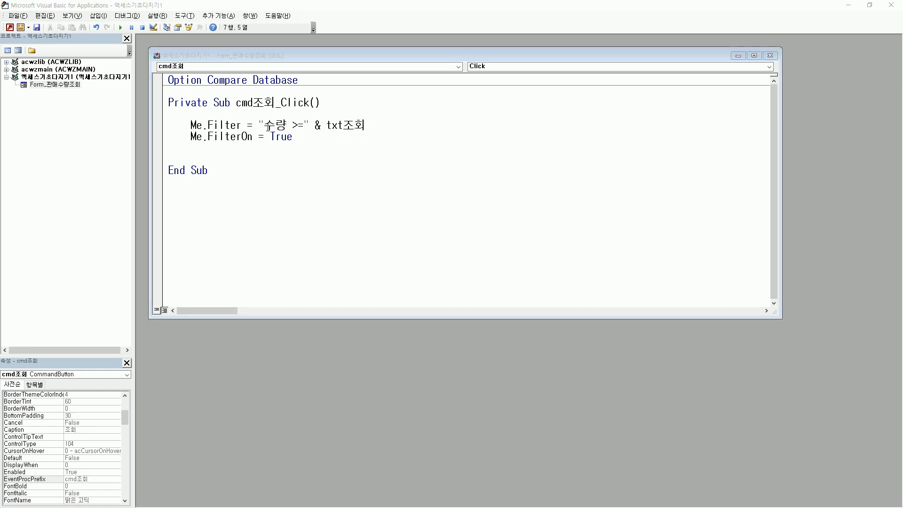
{"action": "key", "text": "ctrl+2"}
{"action": "left_click_drag", "start_coordinate": [183, 113], "coordinate": [377, 145]}
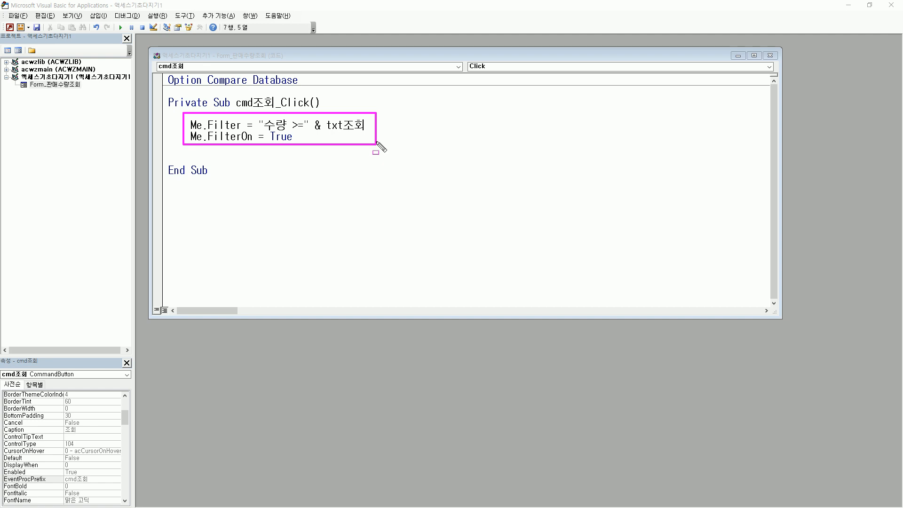
{"action": "key", "text": "Escape"}
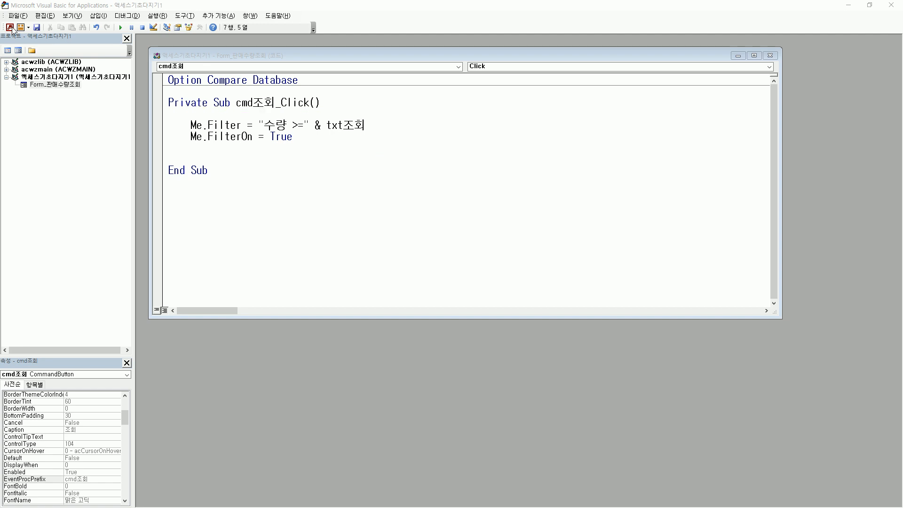
{"action": "key", "text": "ctrl+2"}
{"action": "left_click_drag", "start_coordinate": [882, 1], "coordinate": [900, 14]}
{"action": "left_click_drag", "start_coordinate": [2, 18], "coordinate": [18, 36]}
{"action": "key", "text": "Escape"}
Return to Access and close the property sheet and the 판매수량조회 form, saving the form's design changes.
{"action": "left_click", "coordinate": [10, 27]}
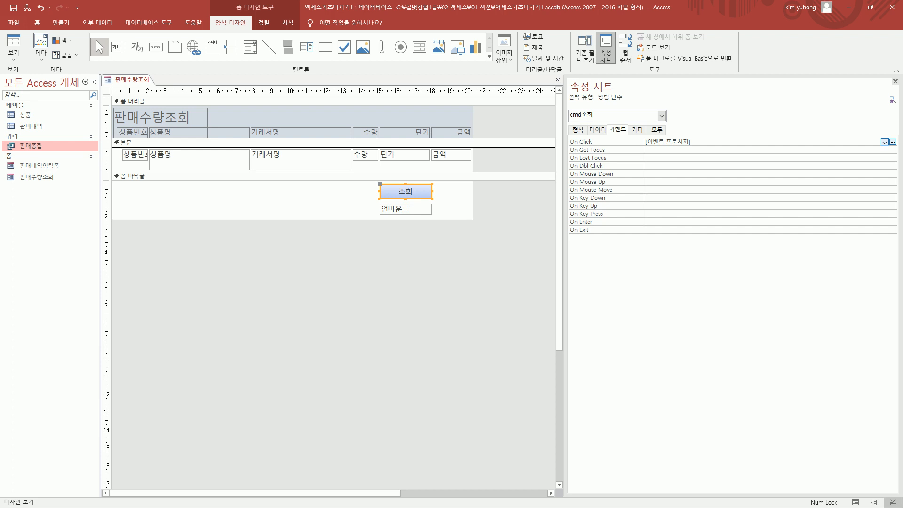
{"action": "key", "text": "ctrl+alt+d"}
{"action": "mouse_move", "coordinate": [574, 160]}
{"action": "left_mouse_down"}
{"action": "mouse_move", "coordinate": [598, 137]}
{"action": "mouse_move", "coordinate": [699, 147]}
{"action": "left_mouse_up"}
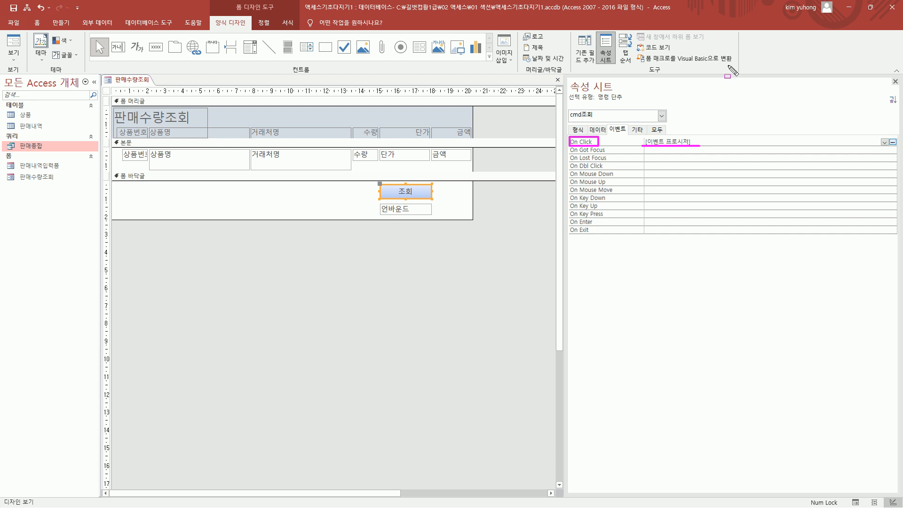
{"action": "left_click", "coordinate": [897, 80]}
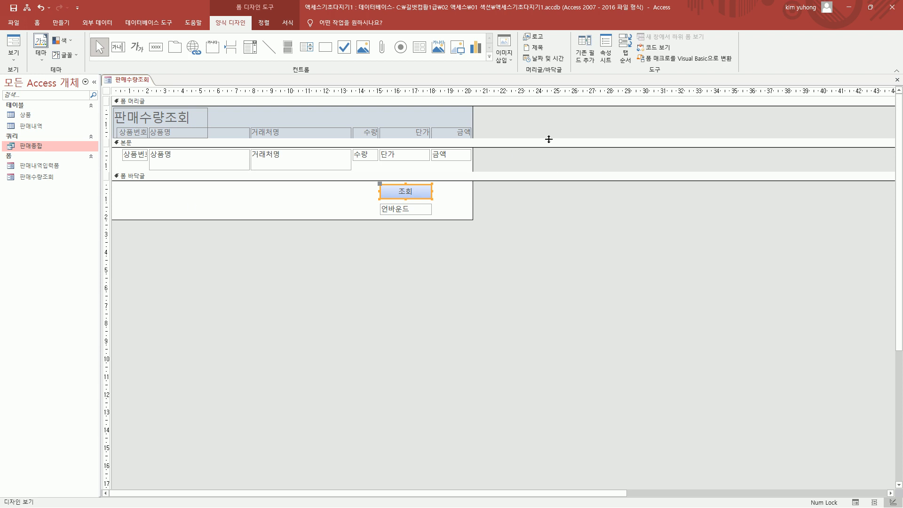
{"action": "left_click", "coordinate": [897, 81]}
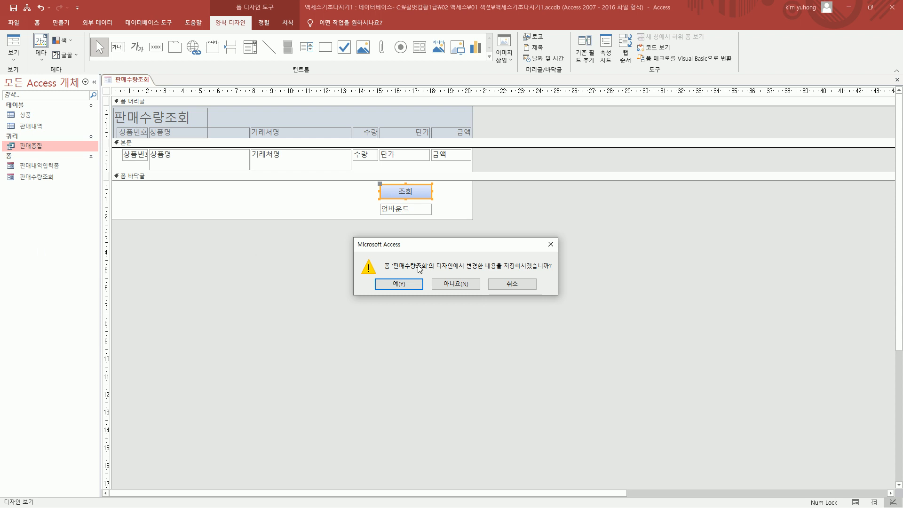
{"action": "left_click", "coordinate": [399, 284]}
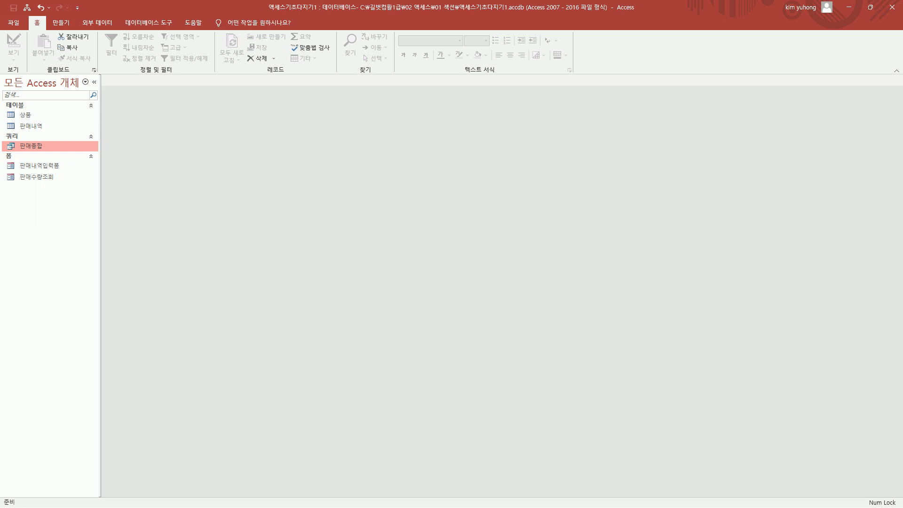
Open the 판매수량조회 form in form view.
{"action": "left_click", "coordinate": [22, 179]}
{"action": "left_click_drag", "start_coordinate": [15, 168], "coordinate": [65, 188]}
{"action": "key", "text": "Escape"}
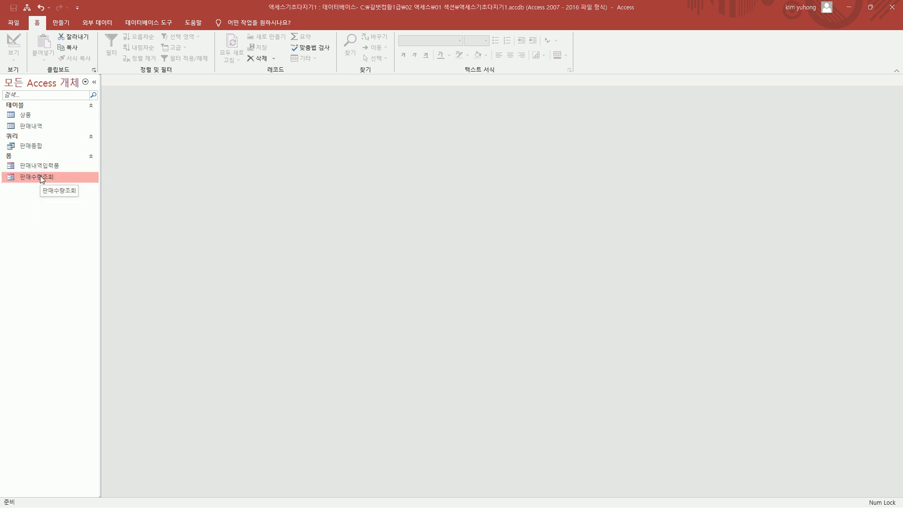
{"action": "double_click", "coordinate": [70, 177]}
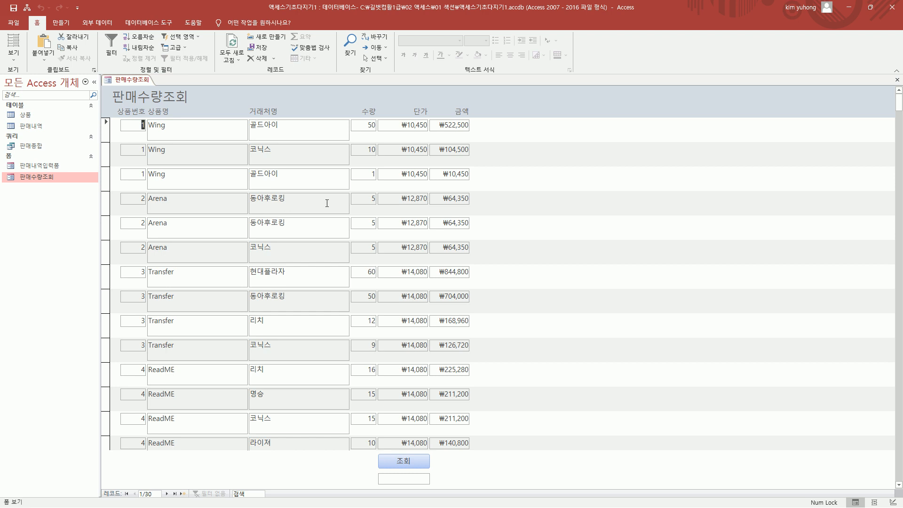
{"action": "mouse_move", "coordinate": [354, 117]}
{"action": "left_mouse_down"}
{"action": "mouse_move", "coordinate": [379, 131]}
{"action": "mouse_move", "coordinate": [380, 453]}
{"action": "left_mouse_up"}
{"action": "key", "text": "Escape"}
Enter 50 in the footer's search box, run the 조회 lookup, and close the form after checking the 수량 column.
{"action": "left_click", "coordinate": [401, 479]}
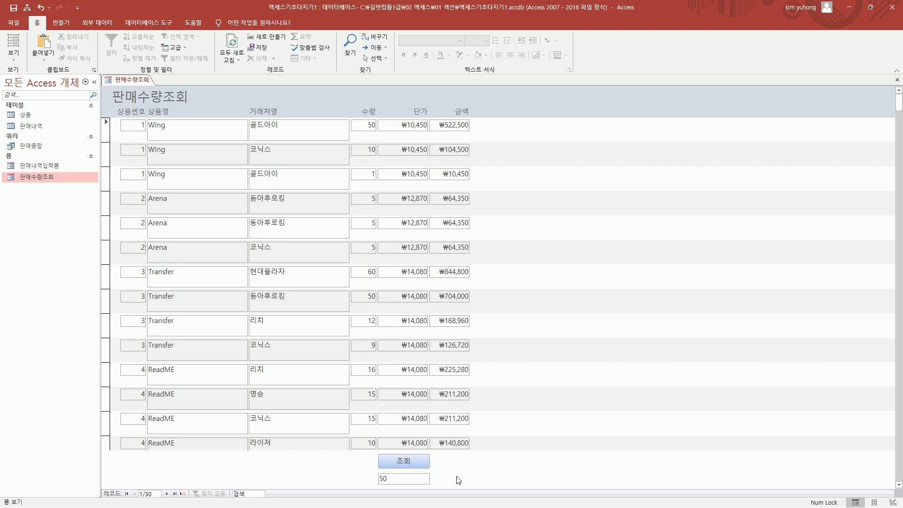
{"action": "left_click", "coordinate": [407, 462]}
{"action": "key", "text": "ctrl+shift+d"}
{"action": "mouse_move", "coordinate": [351, 116]}
{"action": "left_mouse_down"}
{"action": "mouse_move", "coordinate": [369, 137]}
{"action": "mouse_move", "coordinate": [381, 208]}
{"action": "left_mouse_up"}
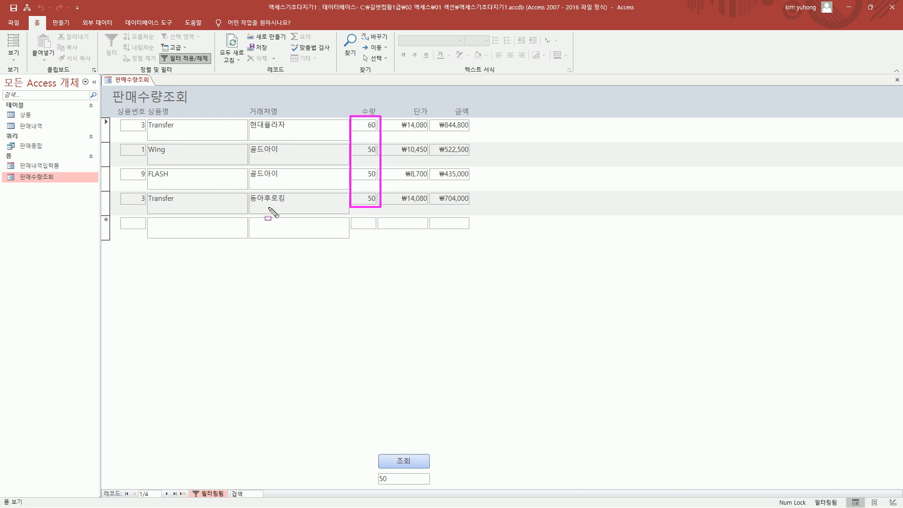
{"action": "key", "text": "Escape"}
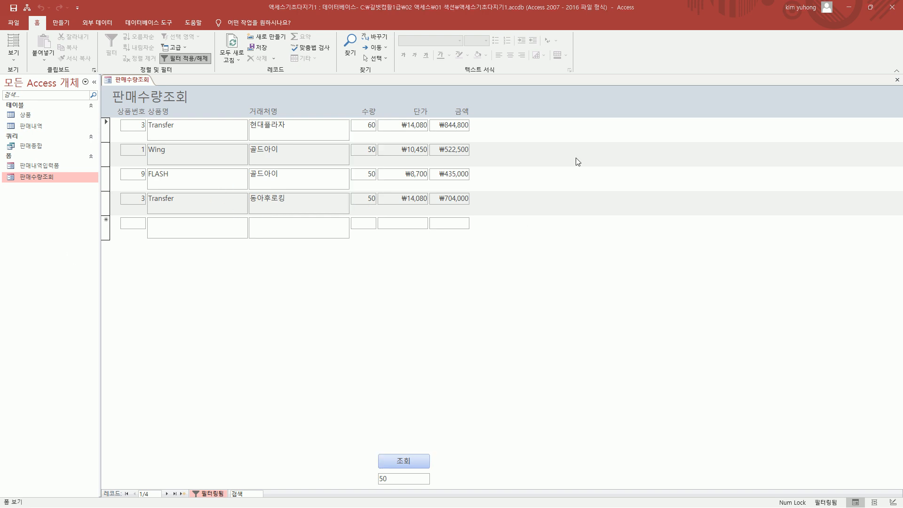
{"action": "left_click", "coordinate": [897, 79]}
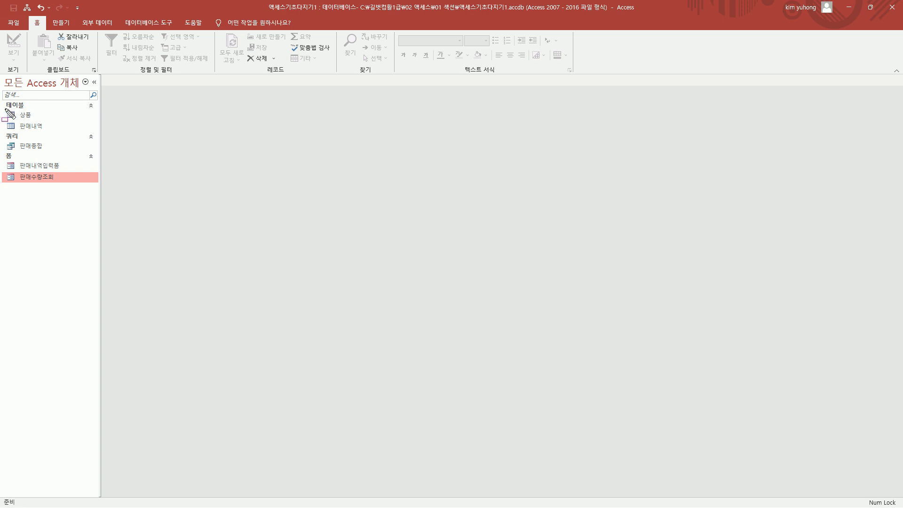
{"action": "mouse_move", "coordinate": [4, 109]}
{"action": "left_mouse_down"}
{"action": "mouse_move", "coordinate": [21, 125]}
{"action": "mouse_move", "coordinate": [53, 131]}
{"action": "left_mouse_up"}
{"action": "left_click_drag", "start_coordinate": [15, 120], "coordinate": [49, 132]}
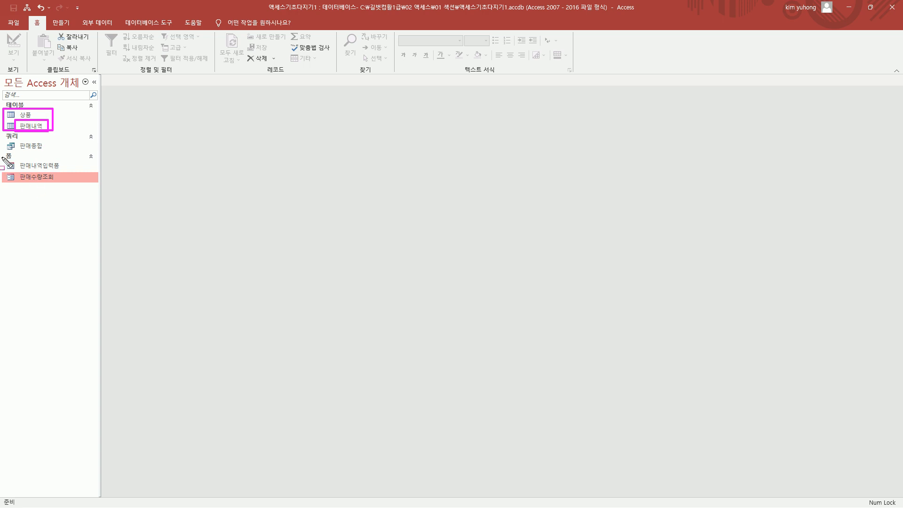
{"action": "left_click_drag", "start_coordinate": [3, 156], "coordinate": [71, 170]}
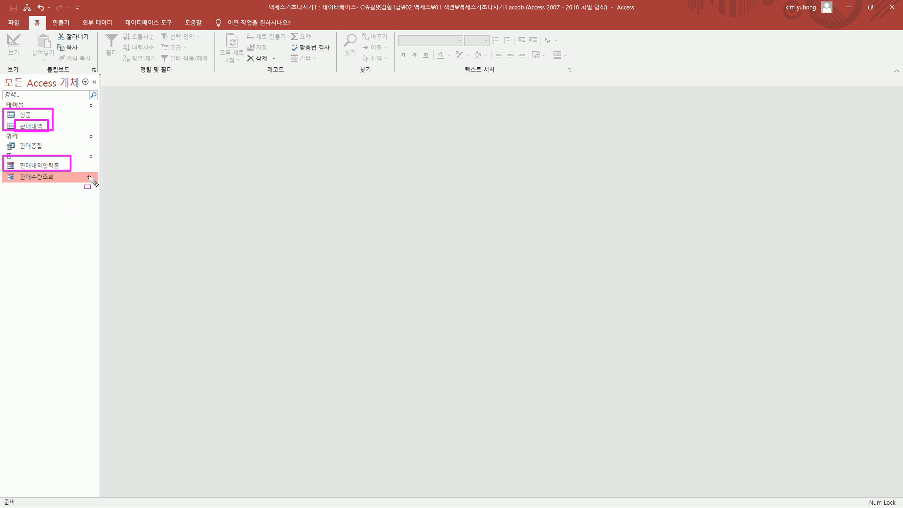
{"action": "left_click_drag", "start_coordinate": [11, 184], "coordinate": [62, 173]}
{"action": "mouse_move", "coordinate": [30, 114]}
{"action": "left_mouse_down"}
{"action": "mouse_move", "coordinate": [76, 113]}
{"action": "mouse_move", "coordinate": [55, 126]}
{"action": "mouse_move", "coordinate": [74, 126]}
{"action": "left_mouse_up"}
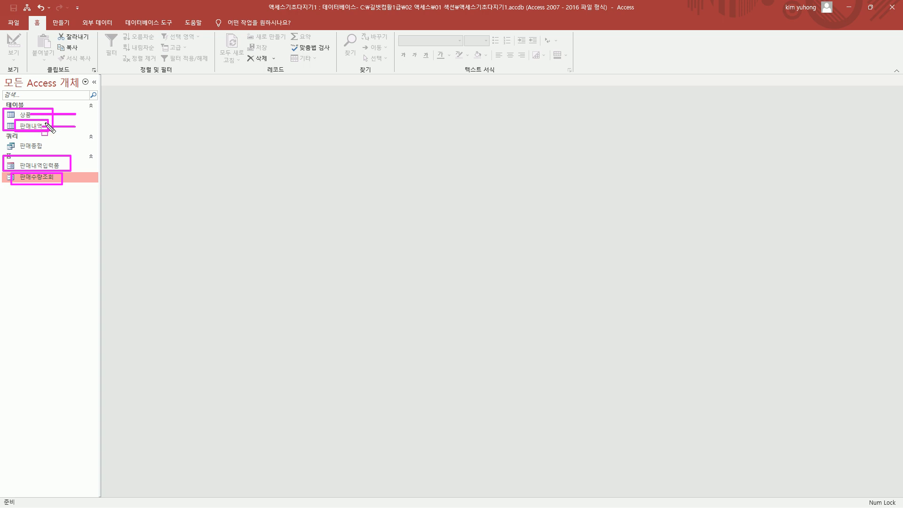
{"action": "left_click_drag", "start_coordinate": [8, 138], "coordinate": [52, 151]}
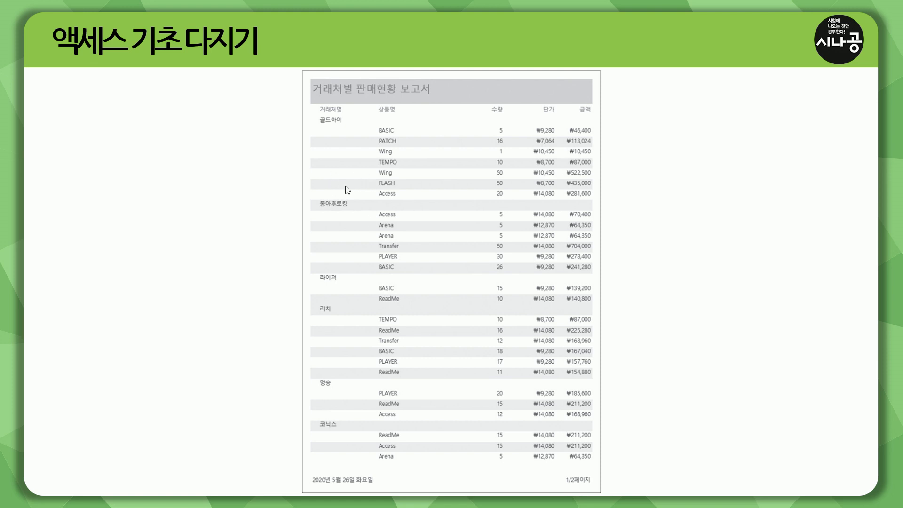
{"action": "mouse_move", "coordinate": [305, 70]}
{"action": "left_mouse_down"}
{"action": "mouse_move", "coordinate": [394, 400]}
{"action": "mouse_move", "coordinate": [597, 498]}
{"action": "mouse_move", "coordinate": [604, 490]}
{"action": "left_mouse_up"}
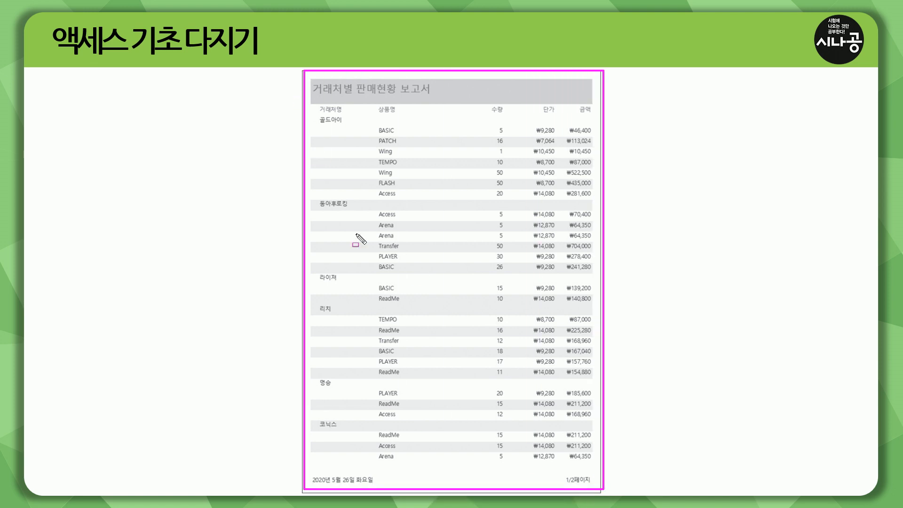
{"action": "mouse_move", "coordinate": [316, 114]}
{"action": "left_mouse_down"}
{"action": "mouse_move", "coordinate": [348, 155]}
{"action": "mouse_move", "coordinate": [489, 197]}
{"action": "mouse_move", "coordinate": [591, 197]}
{"action": "left_mouse_up"}
{"action": "left_click_drag", "start_coordinate": [313, 198], "coordinate": [593, 272]}
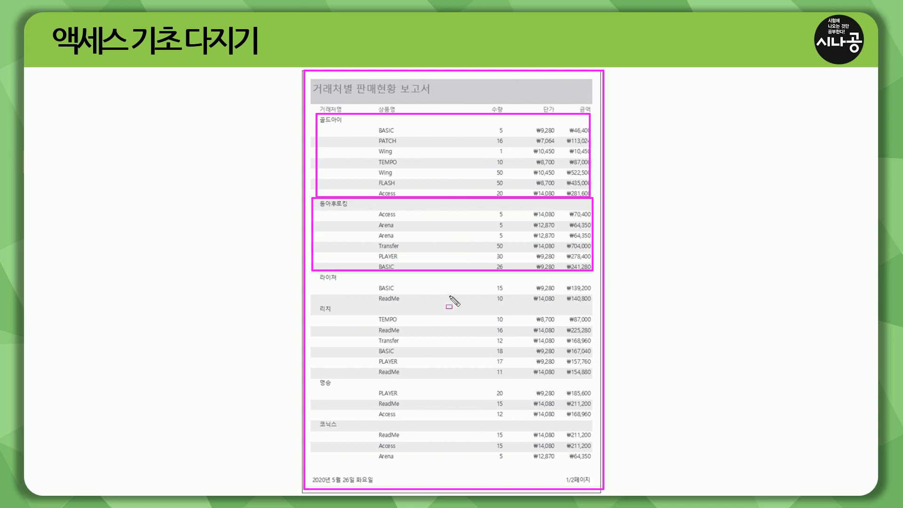
{"action": "left_click_drag", "start_coordinate": [313, 271], "coordinate": [593, 305]}
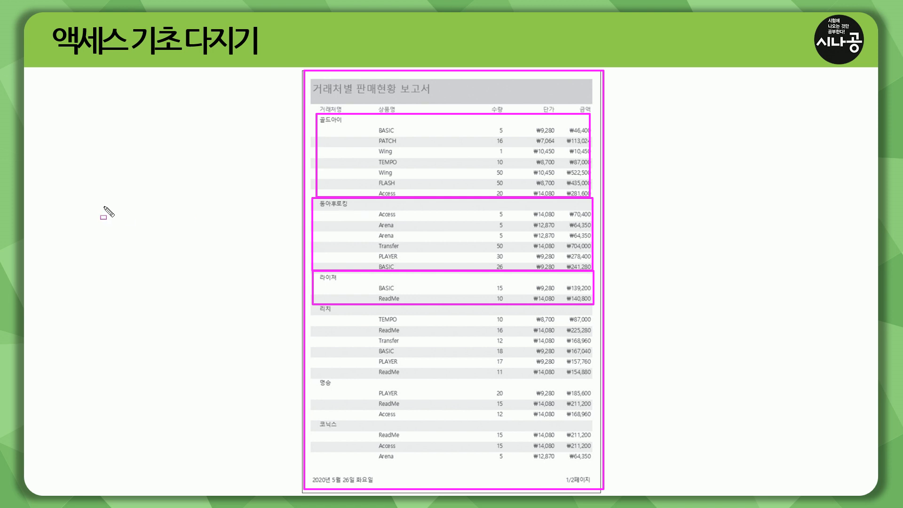
{"action": "key", "text": "e"}
{"action": "mouse_move", "coordinate": [314, 103]}
{"action": "left_mouse_down"}
{"action": "mouse_move", "coordinate": [346, 127]}
{"action": "mouse_move", "coordinate": [404, 116]}
{"action": "mouse_move", "coordinate": [597, 116]}
{"action": "left_mouse_up"}
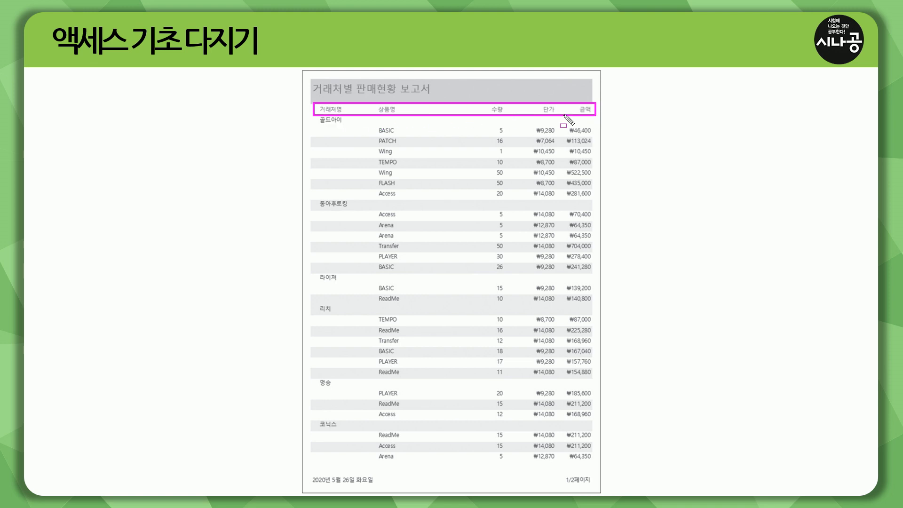
{"action": "key", "text": "Escape"}
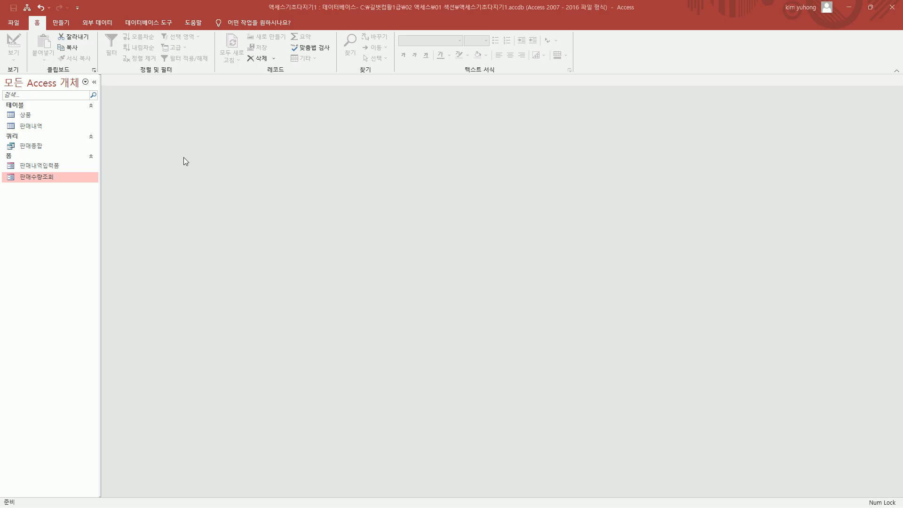
{"action": "key", "text": "ctrl+2"}
{"action": "left_click_drag", "start_coordinate": [7, 137], "coordinate": [51, 153]}
{"action": "key", "text": "Escape"}
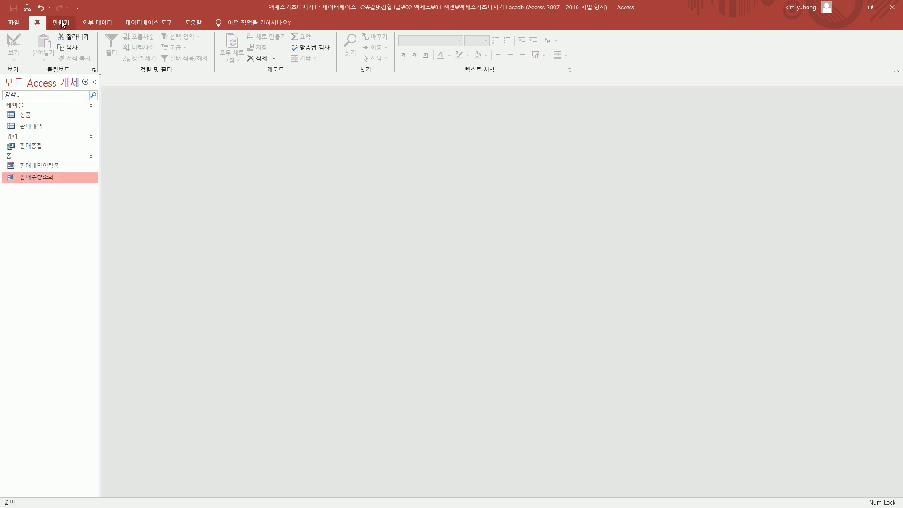
Start the Report Wizard and choose the query 판매종합 as the report's field source.
{"action": "left_click", "coordinate": [63, 24]}
{"action": "left_click_drag", "start_coordinate": [348, 63], "coordinate": [378, 74]}
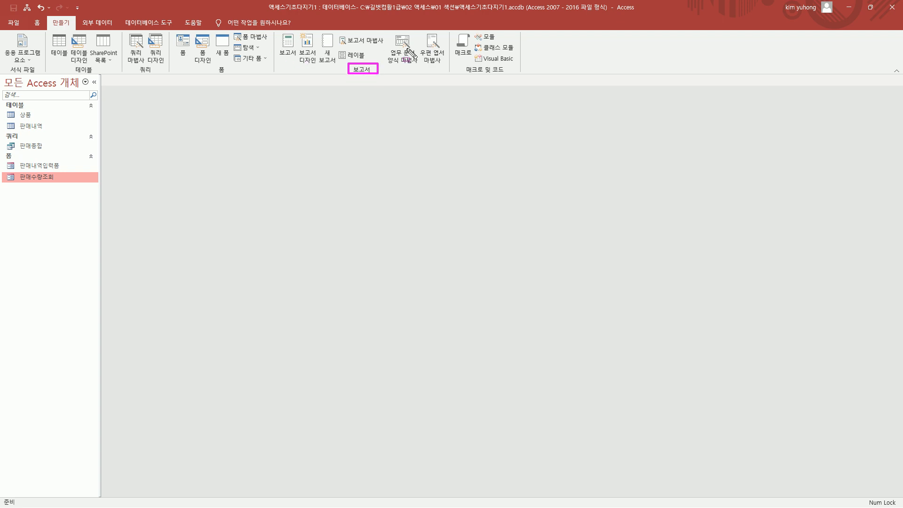
{"action": "left_click_drag", "start_coordinate": [339, 33], "coordinate": [389, 49]}
{"action": "key", "text": "Escape"}
{"action": "left_click", "coordinate": [354, 41]}
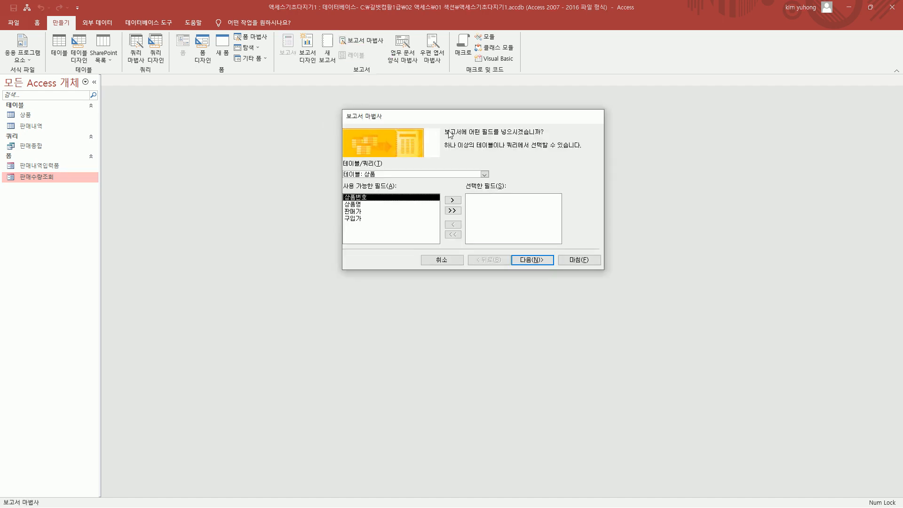
{"action": "left_click_drag", "start_coordinate": [445, 137], "coordinate": [551, 136]}
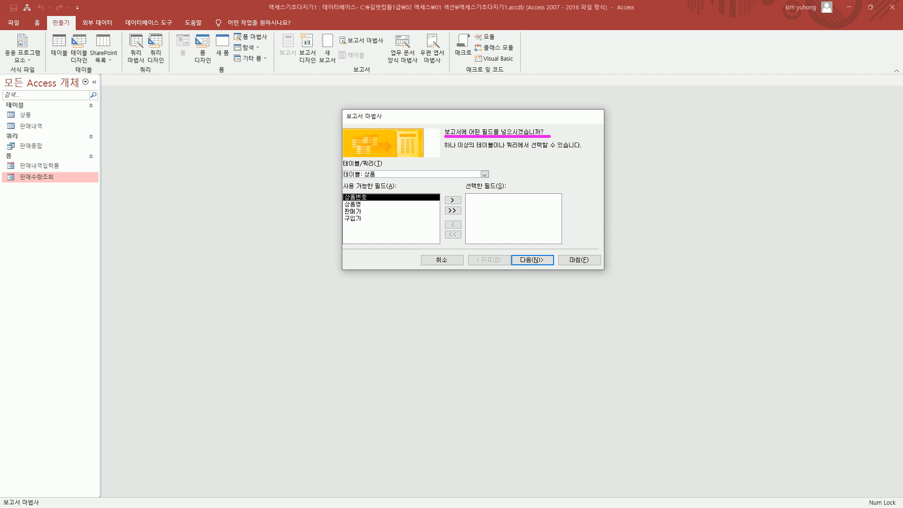
{"action": "mouse_move", "coordinate": [339, 156]}
{"action": "left_mouse_down"}
{"action": "mouse_move", "coordinate": [364, 180]}
{"action": "mouse_move", "coordinate": [389, 179]}
{"action": "left_mouse_up"}
{"action": "left_click", "coordinate": [484, 175]}
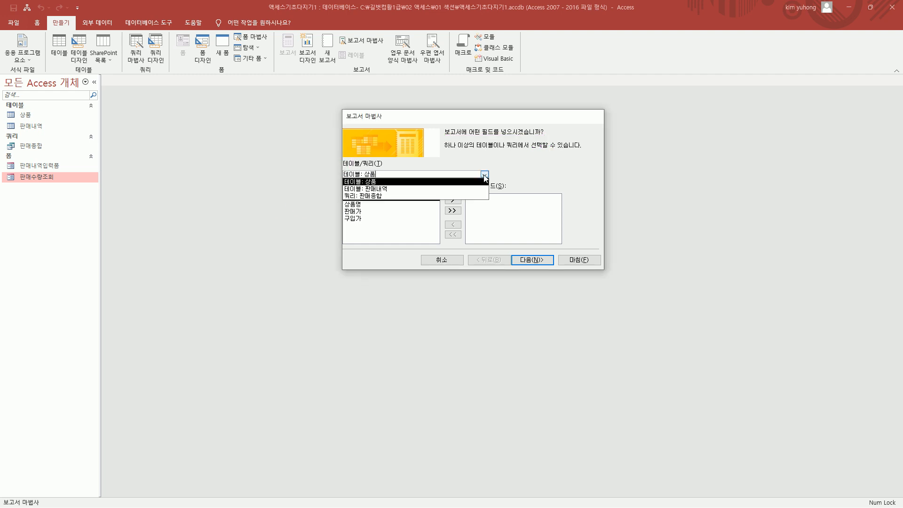
{"action": "left_click", "coordinate": [381, 197]}
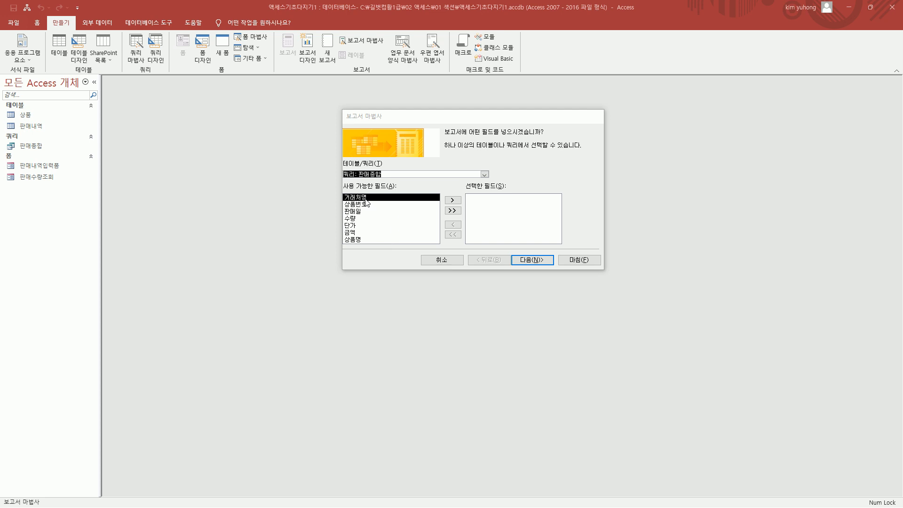
Add the fields 거래처명, 상품명, 수량, 단가 and 금액 to the report in that order and continue the wizard.
{"action": "left_click", "coordinate": [359, 200]}
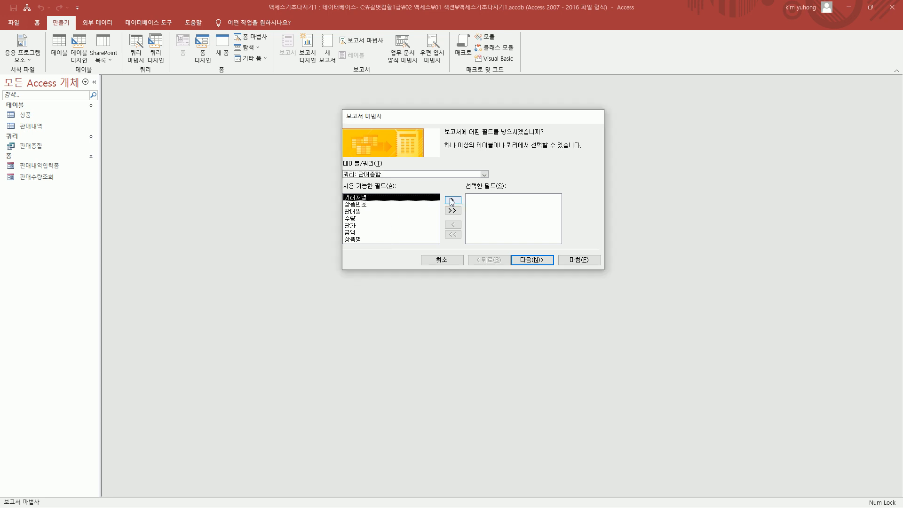
{"action": "left_click_drag", "start_coordinate": [442, 193], "coordinate": [465, 204]}
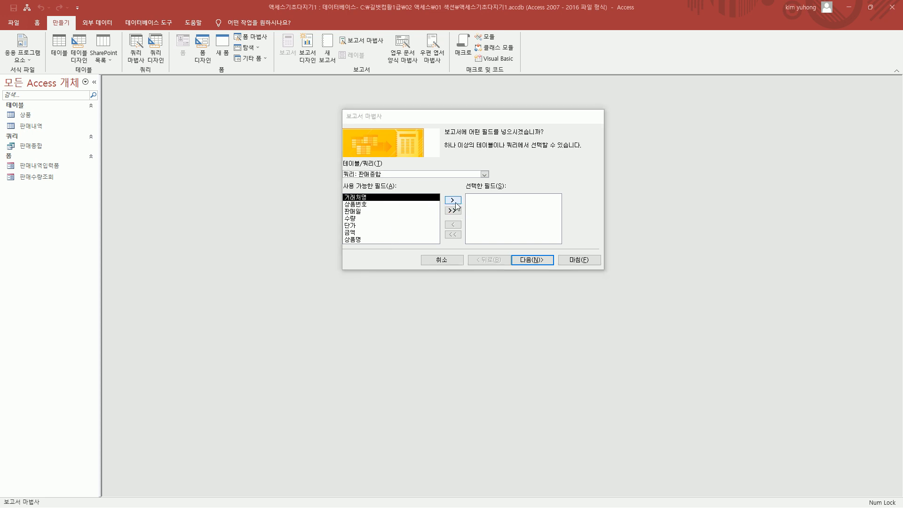
{"action": "left_click", "coordinate": [453, 199]}
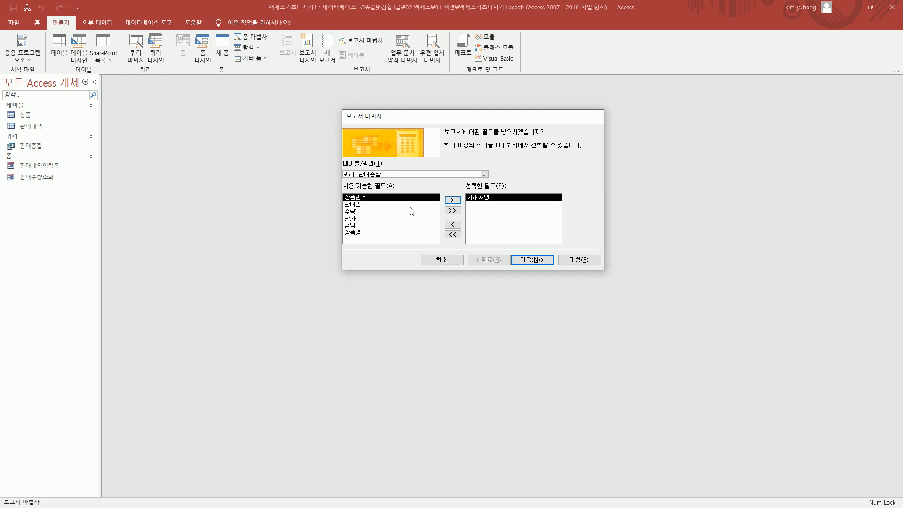
{"action": "left_click", "coordinate": [367, 233]}
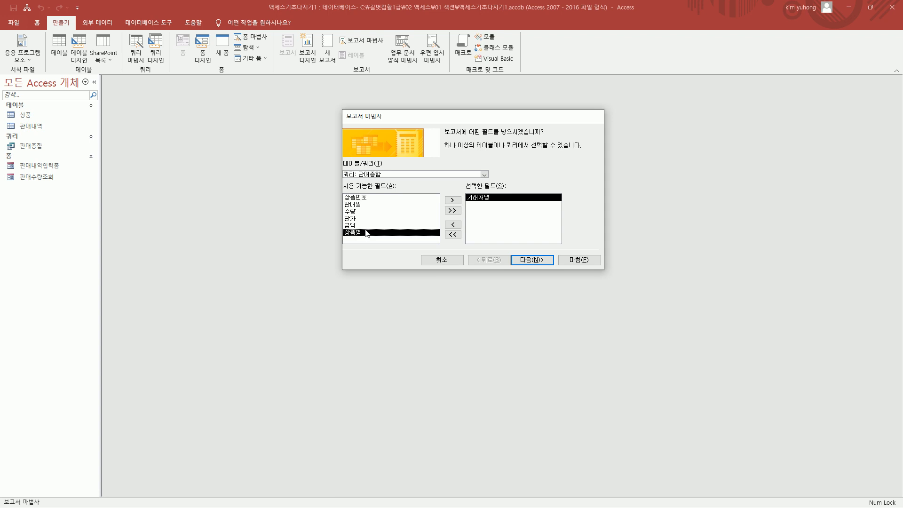
{"action": "left_click", "coordinate": [453, 202]}
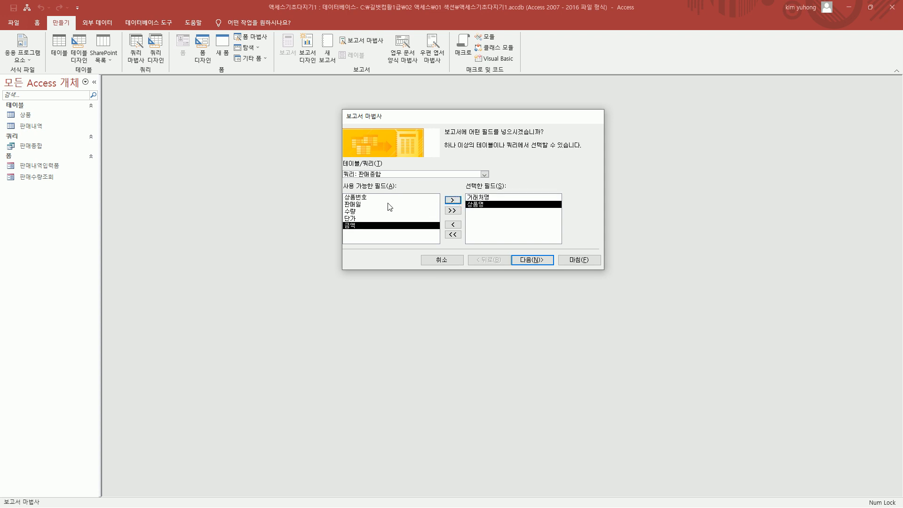
{"action": "double_click", "coordinate": [363, 212]}
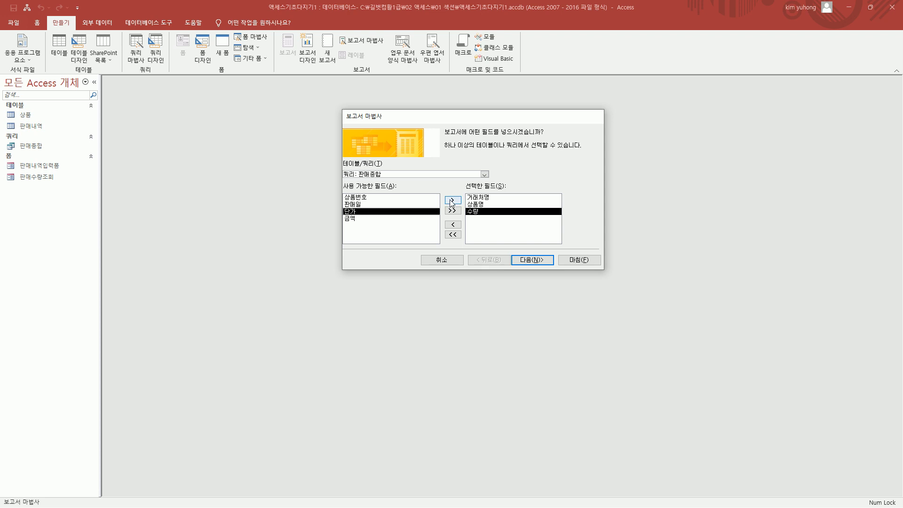
{"action": "double_click", "coordinate": [368, 212]}
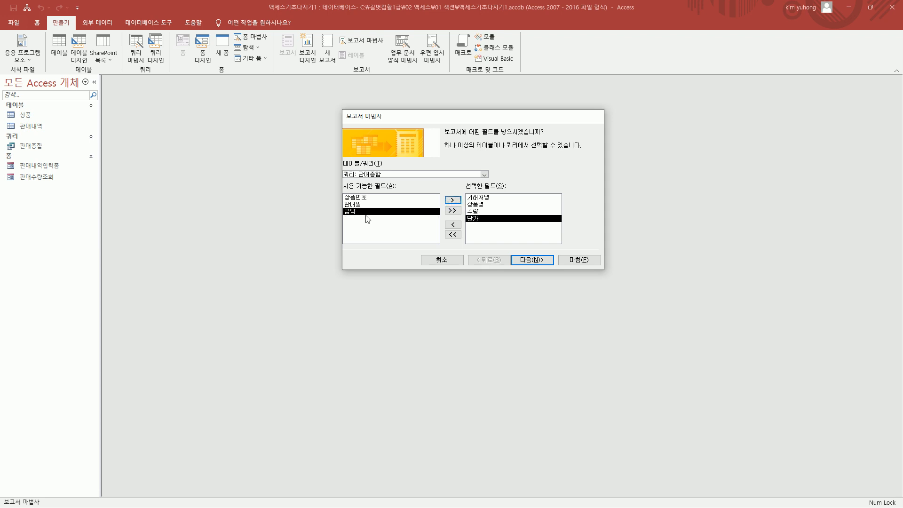
{"action": "left_click", "coordinate": [453, 200]}
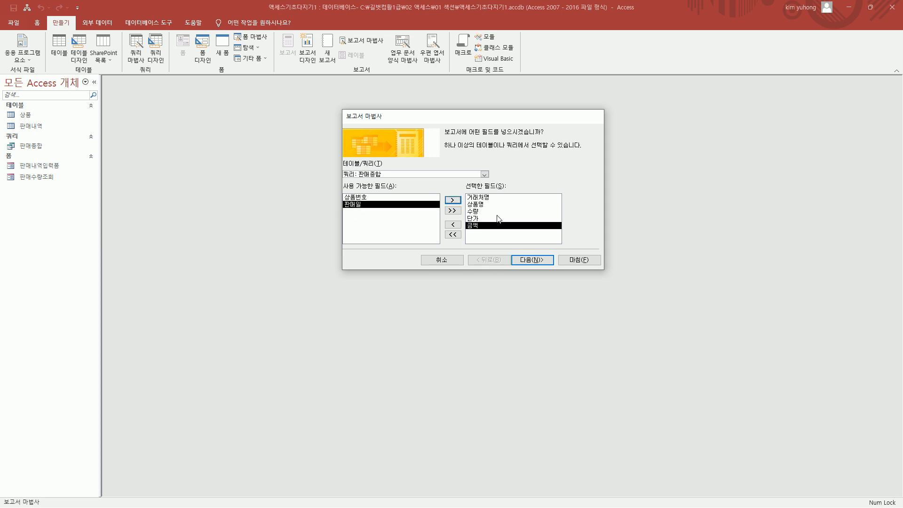
{"action": "left_click_drag", "start_coordinate": [339, 192], "coordinate": [377, 213]}
{"action": "left_click_drag", "start_coordinate": [463, 189], "coordinate": [495, 230]}
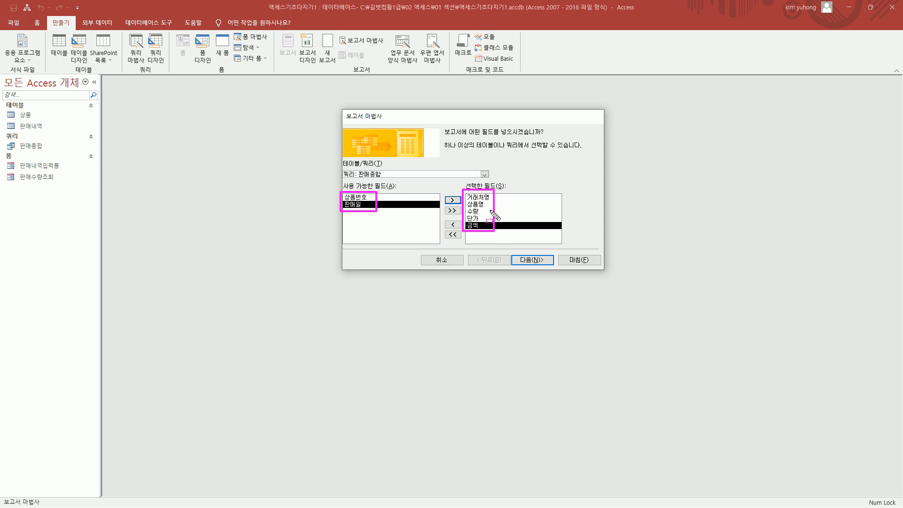
{"action": "left_click_drag", "start_coordinate": [513, 249], "coordinate": [551, 267]}
{"action": "key", "text": "Escape"}
{"action": "left_click", "coordinate": [542, 262]}
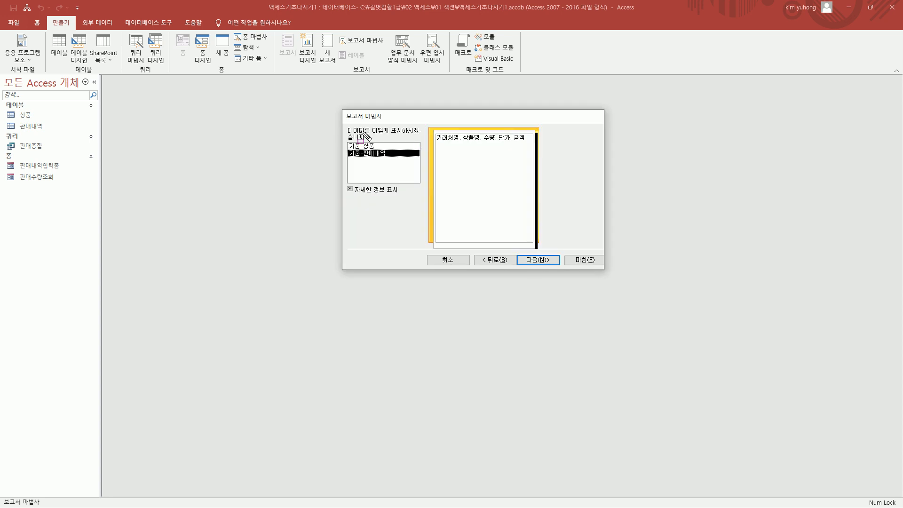
Preview how the report data is arranged when based on 상품.
{"action": "left_click_drag", "start_coordinate": [344, 125], "coordinate": [425, 140]}
{"action": "key", "text": "Escape"}
{"action": "left_click", "coordinate": [369, 146]}
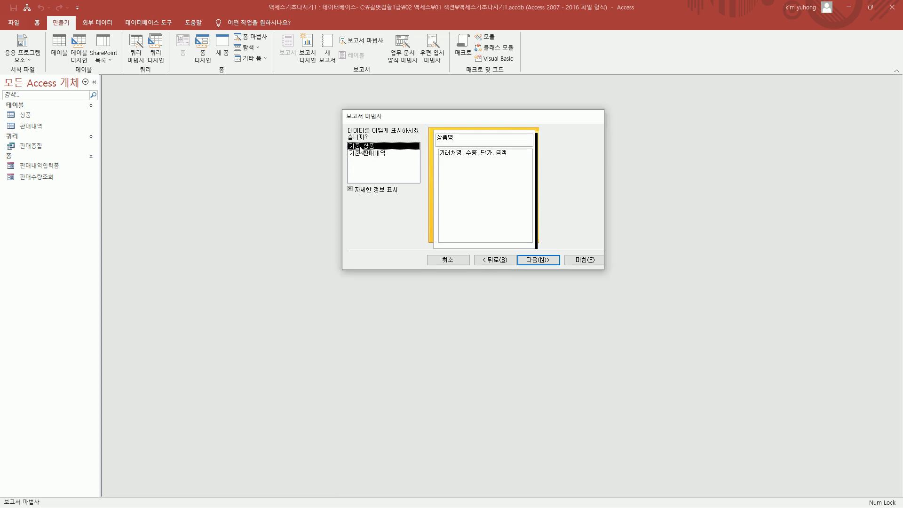
{"action": "left_click_drag", "start_coordinate": [433, 131], "coordinate": [460, 143]}
{"action": "key", "text": "Escape"}
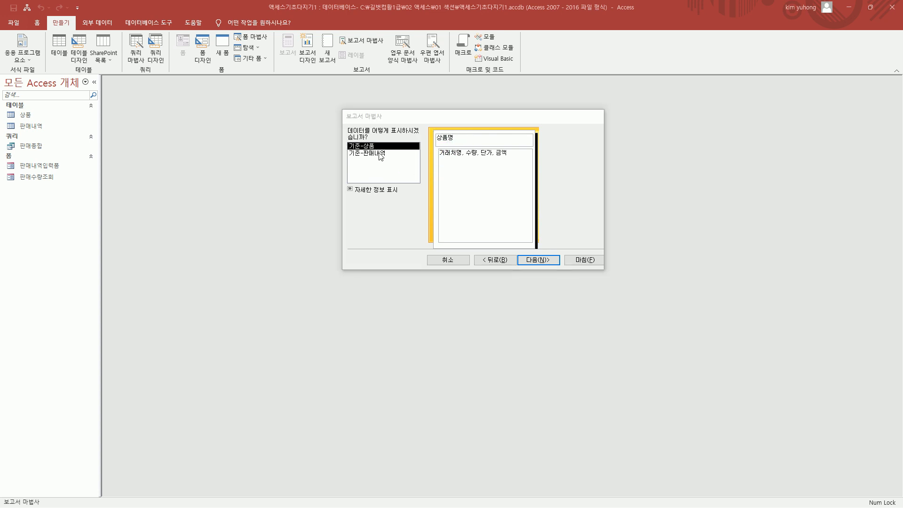
Base the data display on 판매내역 and continue to the grouping options.
{"action": "left_click", "coordinate": [380, 154]}
{"action": "mouse_move", "coordinate": [435, 143]}
{"action": "left_mouse_down"}
{"action": "mouse_move", "coordinate": [528, 145]}
{"action": "mouse_move", "coordinate": [531, 132]}
{"action": "left_mouse_up"}
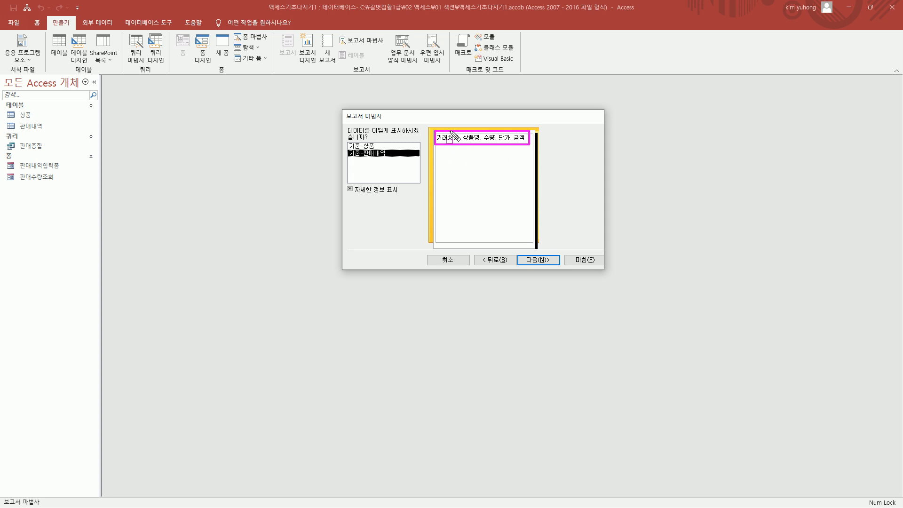
{"action": "left_click_drag", "start_coordinate": [343, 147], "coordinate": [405, 158]}
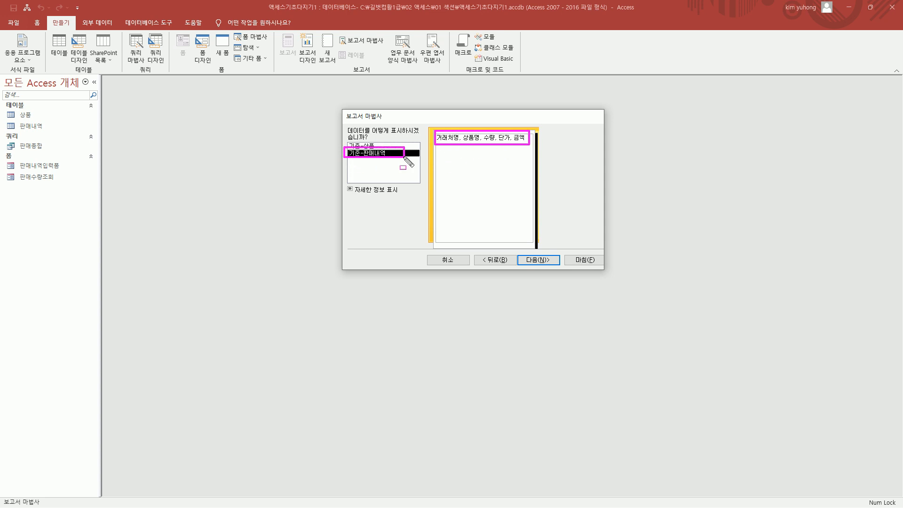
{"action": "left_click_drag", "start_coordinate": [518, 254], "coordinate": [560, 266]}
{"action": "key", "text": "Escape"}
{"action": "left_click", "coordinate": [539, 262]}
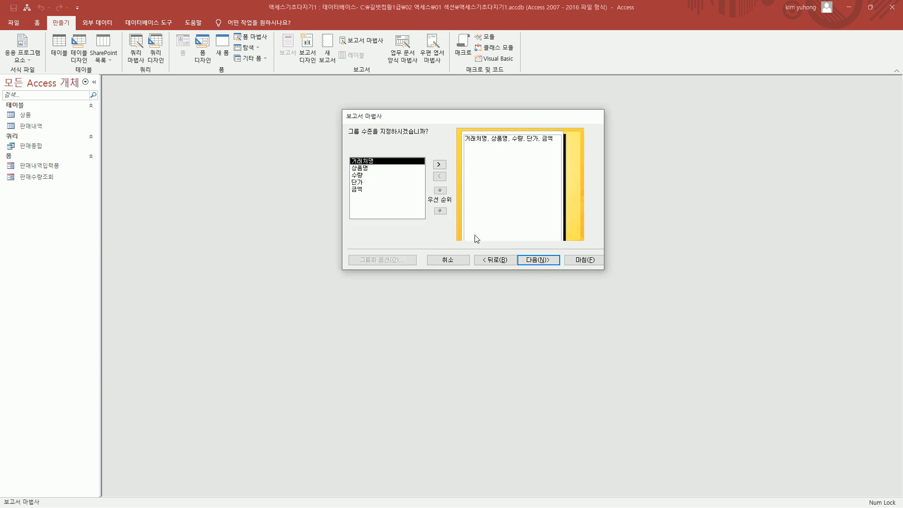
Group the report by 거래처명 and continue to the sorting options.
{"action": "left_click_drag", "start_coordinate": [342, 137], "coordinate": [437, 126]}
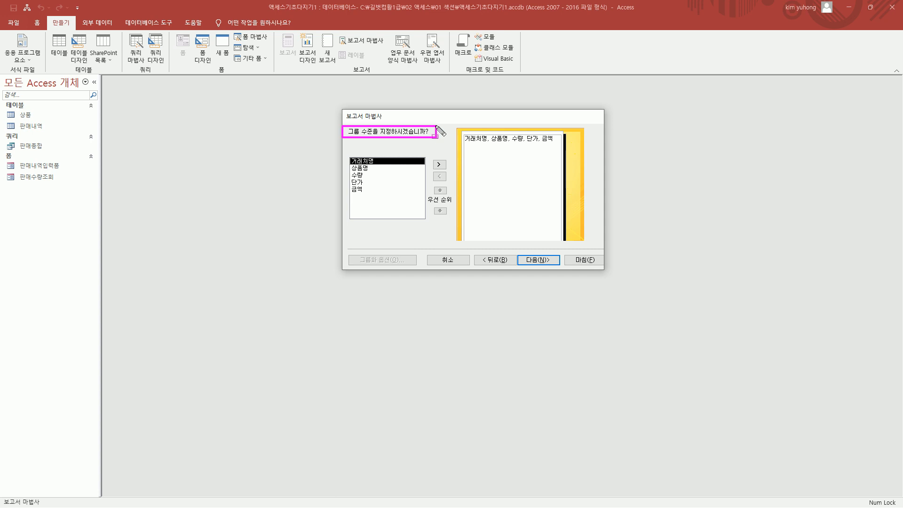
{"action": "left_click_drag", "start_coordinate": [345, 152], "coordinate": [385, 166]}
{"action": "left_click_drag", "start_coordinate": [431, 157], "coordinate": [453, 172]}
{"action": "key", "text": "Escape"}
{"action": "left_click", "coordinate": [440, 165]}
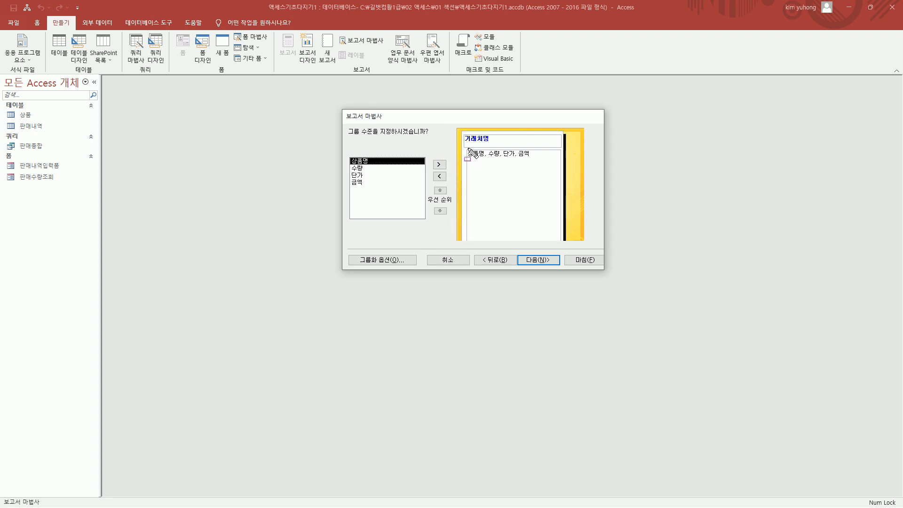
{"action": "mouse_move", "coordinate": [464, 144]}
{"action": "left_mouse_down"}
{"action": "mouse_move", "coordinate": [485, 151]}
{"action": "mouse_move", "coordinate": [494, 133]}
{"action": "left_mouse_up"}
{"action": "left_click_drag", "start_coordinate": [524, 250], "coordinate": [557, 271]}
{"action": "left_click", "coordinate": [538, 259]}
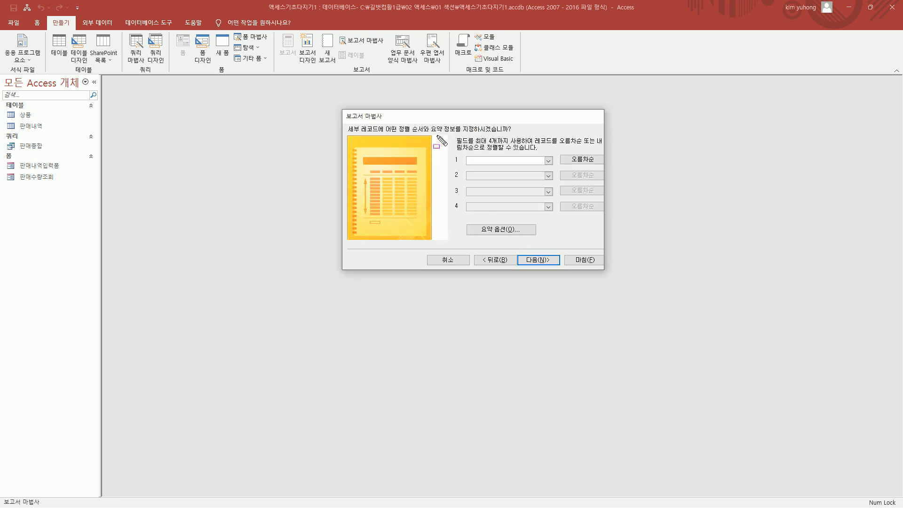
Leave sorting and summary options unset and accept the 단계 layout with 세로 paper orientation.
{"action": "mouse_move", "coordinate": [386, 120]}
{"action": "left_mouse_down"}
{"action": "mouse_move", "coordinate": [424, 133]}
{"action": "mouse_move", "coordinate": [516, 134]}
{"action": "left_mouse_up"}
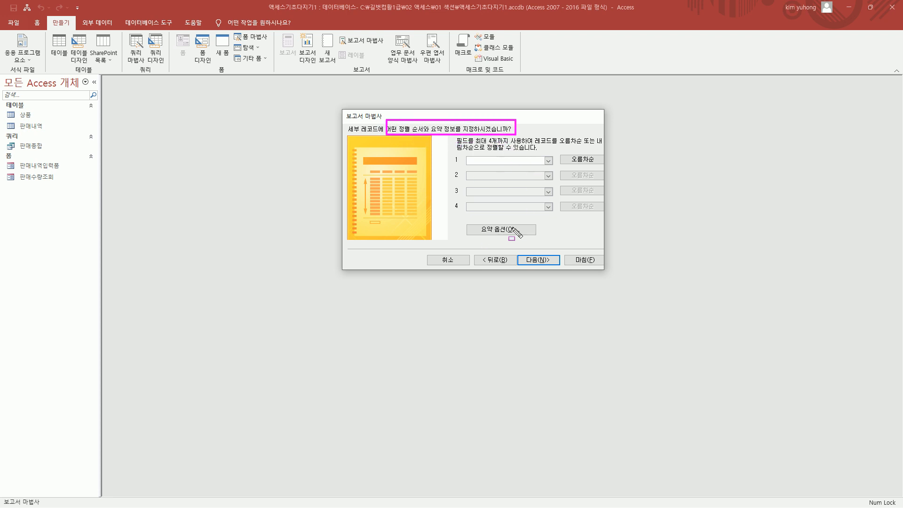
{"action": "key", "text": "Escape"}
{"action": "left_click", "coordinate": [540, 259]}
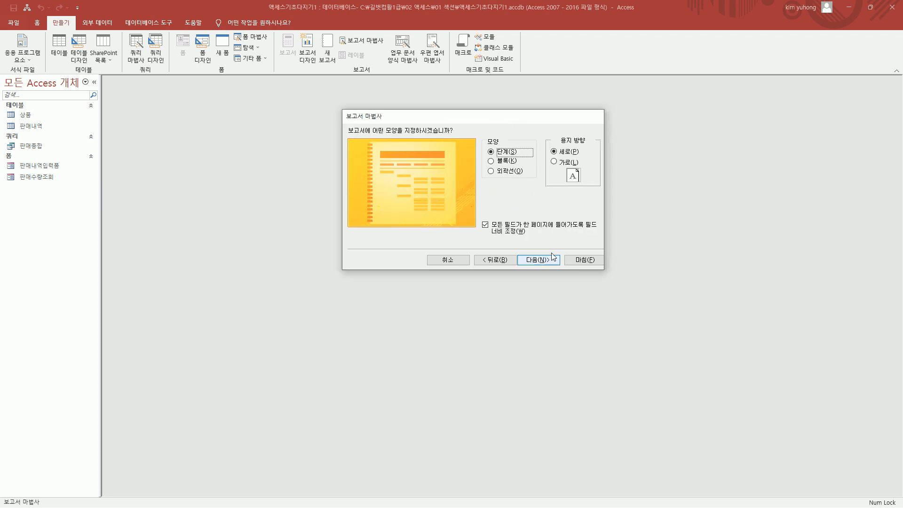
{"action": "key", "text": "ctrl+alt+d"}
{"action": "mouse_move", "coordinate": [346, 136]}
{"action": "left_mouse_down"}
{"action": "mouse_move", "coordinate": [448, 136]}
{"action": "mouse_move", "coordinate": [460, 123]}
{"action": "left_mouse_up"}
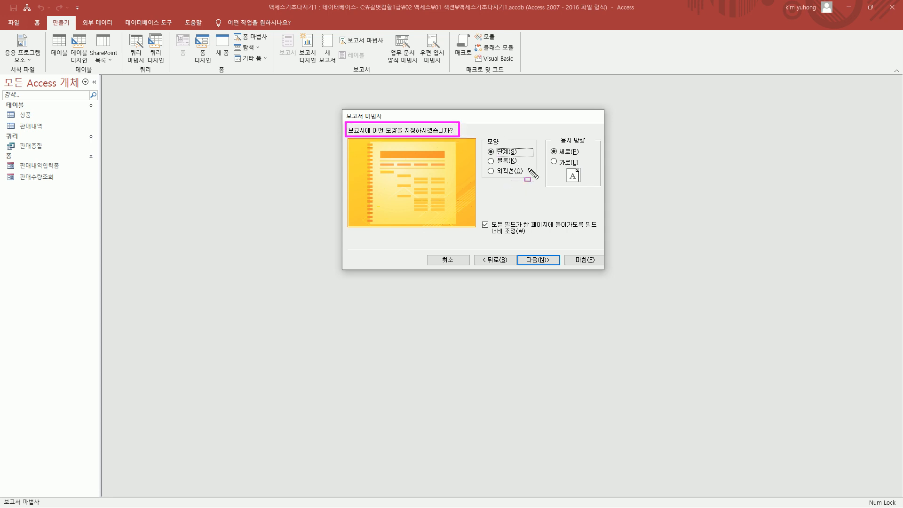
{"action": "key", "text": "Escape"}
{"action": "left_click", "coordinate": [539, 261]}
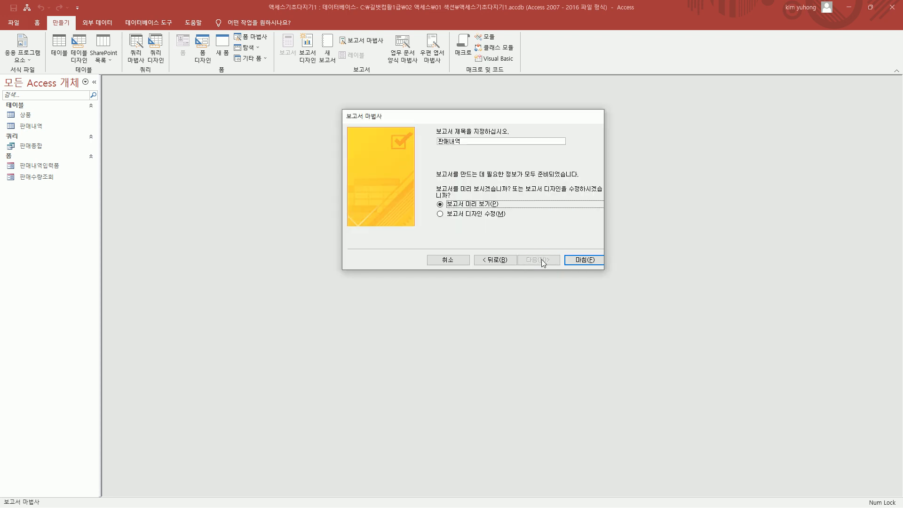
Title the report 거래처별 판매현황 보고서 and finish the wizard with the report preview option.
{"action": "key", "text": "ctrl+2"}
{"action": "mouse_move", "coordinate": [428, 123]}
{"action": "left_mouse_down"}
{"action": "mouse_move", "coordinate": [443, 137]}
{"action": "mouse_move", "coordinate": [520, 149]}
{"action": "left_mouse_up"}
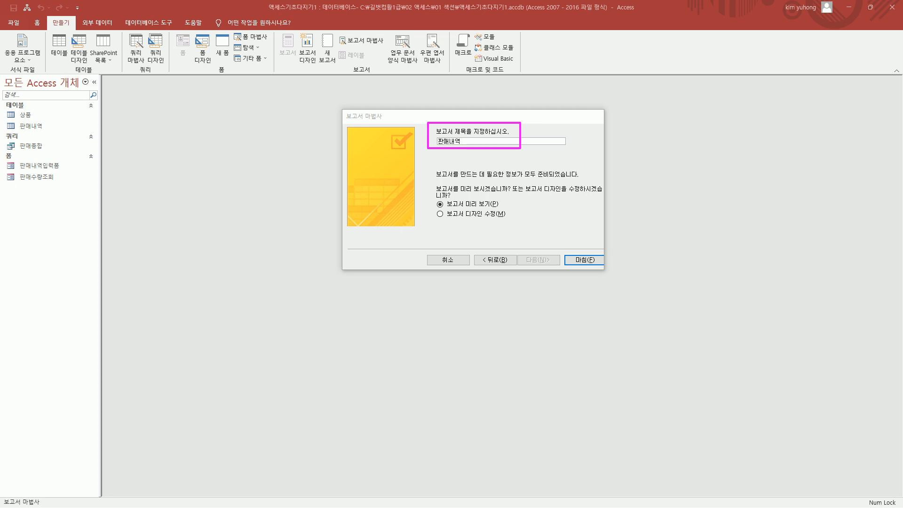
{"action": "key", "text": "Escape"}
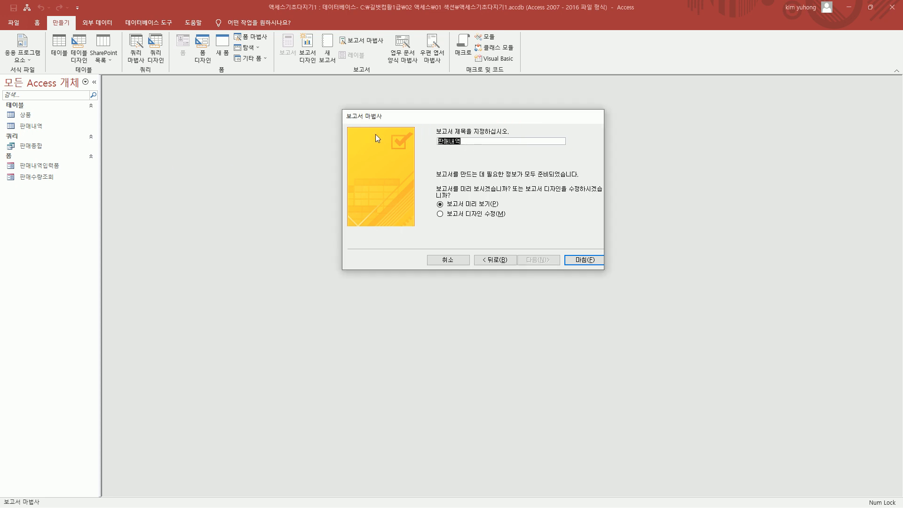
{"action": "type", "text": "ㄱ"}
{"action": "type", "text": "거래처별 "}
{"action": "type", "text": "판매현황"}
{"action": "type", "text": " 보고서"}
{"action": "left_click", "coordinate": [567, 258]}
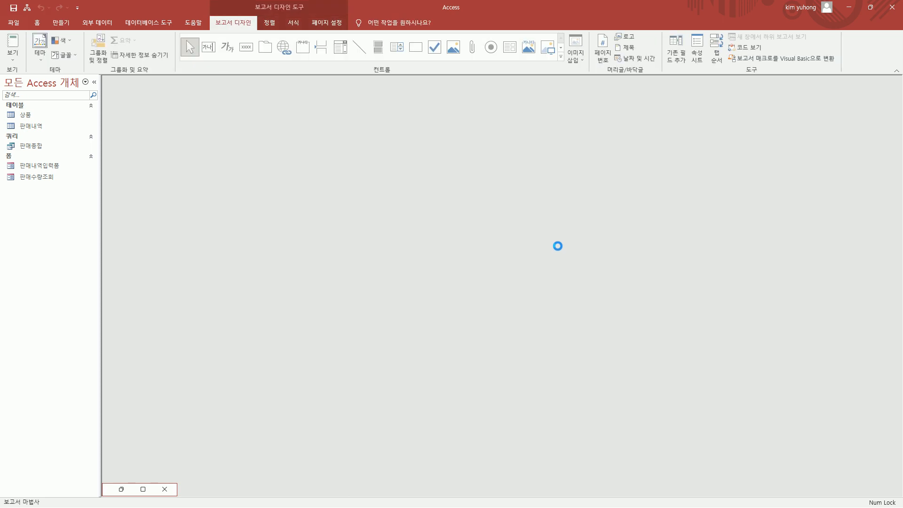
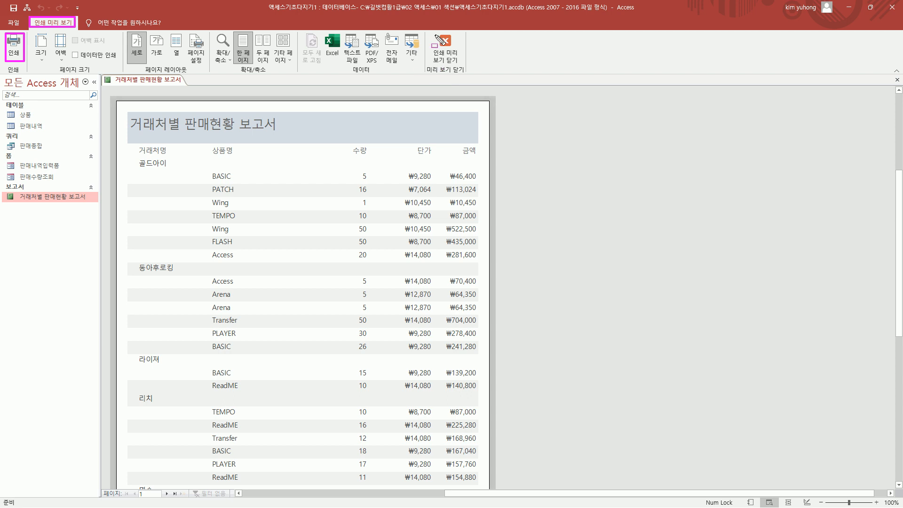
Close the print preview and look through the report's records in report view.
{"action": "left_click", "coordinate": [442, 47]}
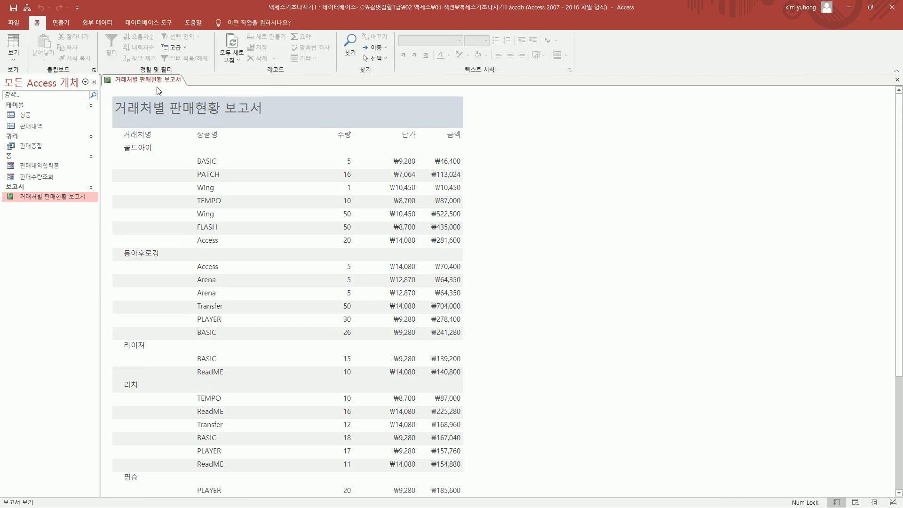
{"action": "scroll", "coordinate": [216, 180], "scroll_direction": "down", "scroll_amount": 5}
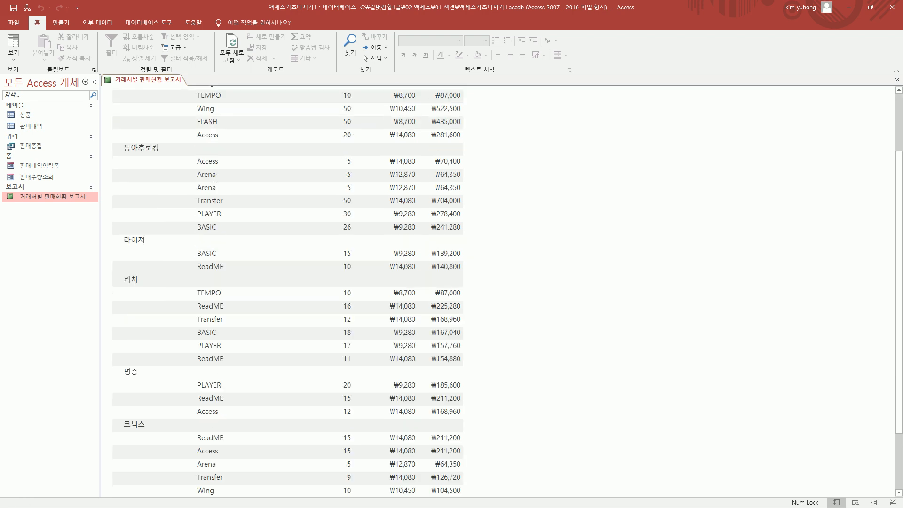
Close the 거래처별 판매현황 보고서 report.
{"action": "scroll", "coordinate": [216, 180], "scroll_direction": "up", "scroll_amount": 5}
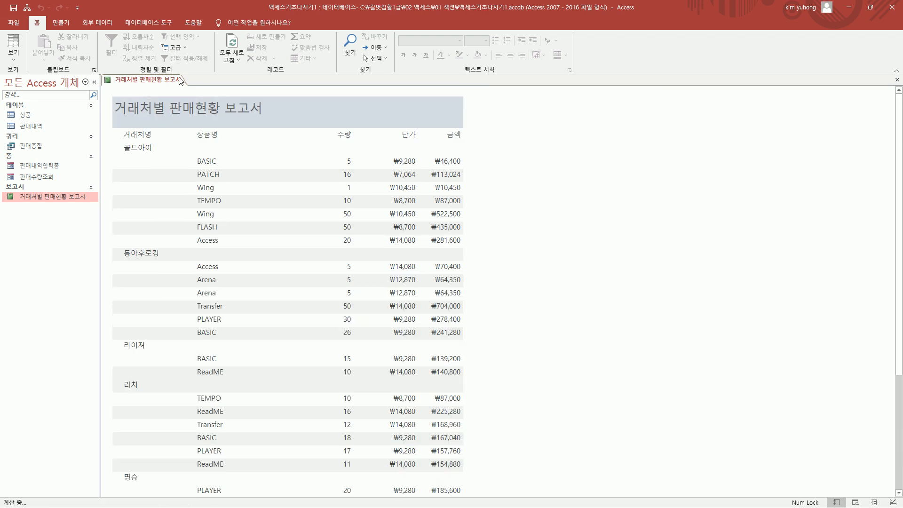
{"action": "right_click", "coordinate": [163, 81]}
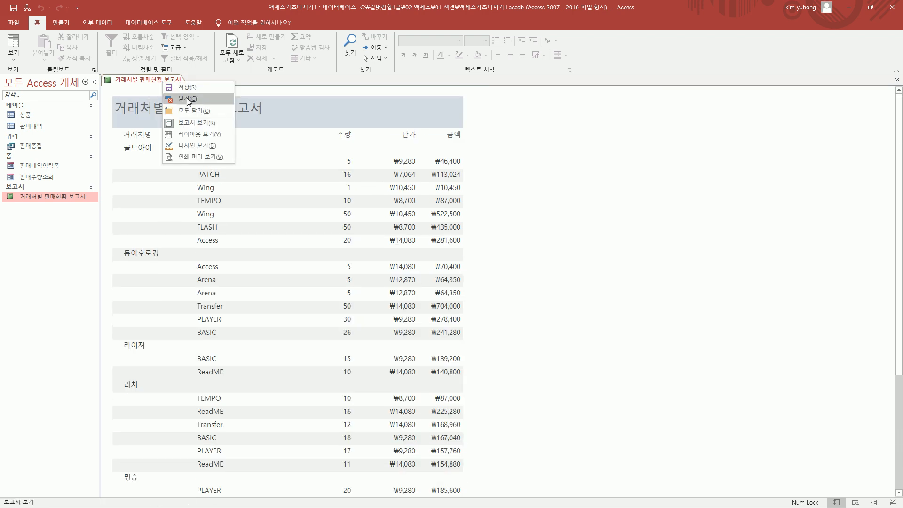
{"action": "left_click", "coordinate": [187, 98]}
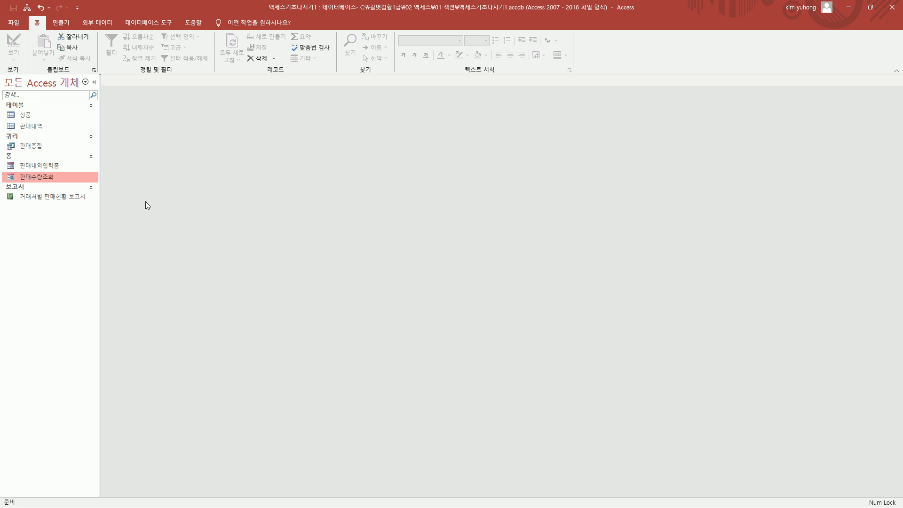
Open the 판매수량조회 form to examine the area beside its 조회 button, and close the form.
{"action": "key", "text": "Return"}
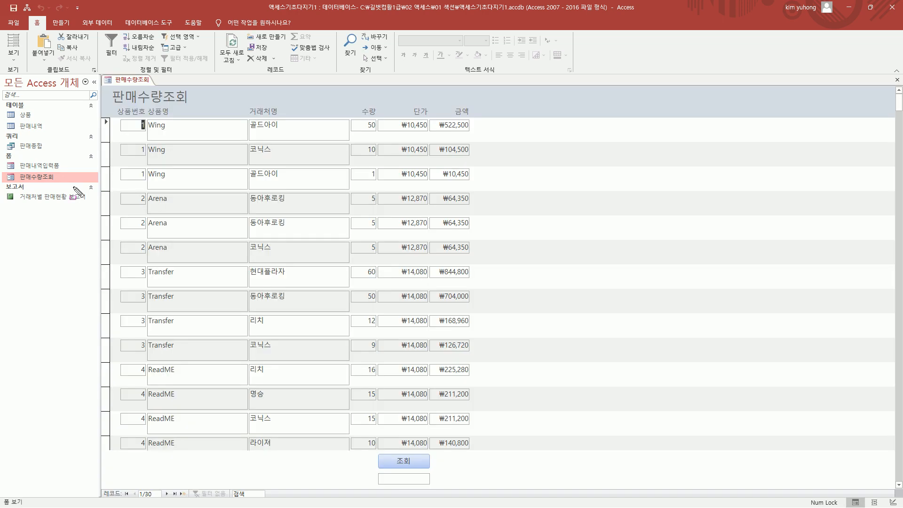
{"action": "left_click_drag", "start_coordinate": [16, 171], "coordinate": [64, 183]}
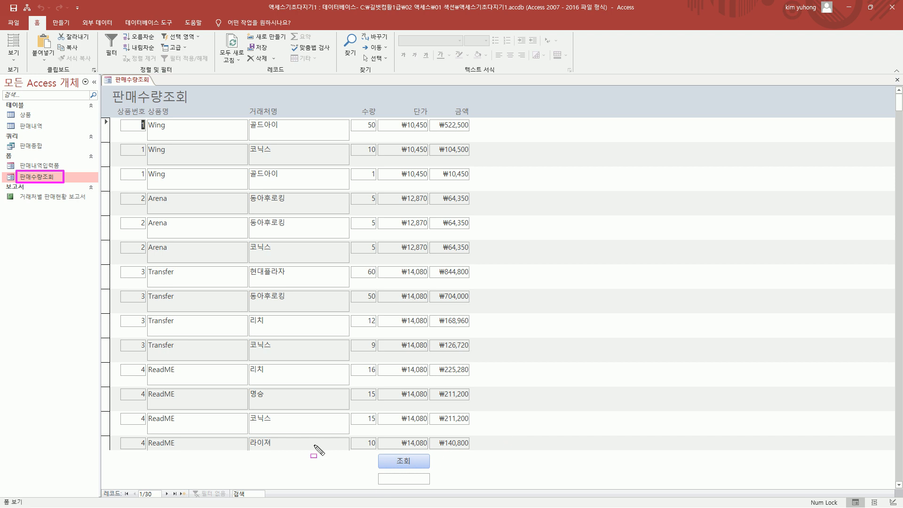
{"action": "left_click_drag", "start_coordinate": [432, 455], "coordinate": [472, 470]}
{"action": "mouse_move", "coordinate": [3, 204]}
{"action": "left_mouse_down"}
{"action": "mouse_move", "coordinate": [93, 205]}
{"action": "mouse_move", "coordinate": [97, 196]}
{"action": "left_mouse_up"}
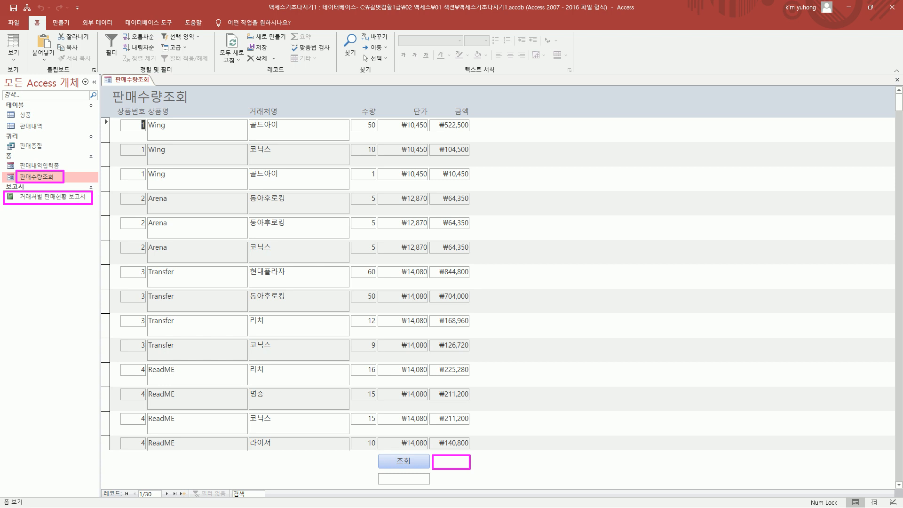
{"action": "right_click", "coordinate": [130, 79]}
{"action": "left_click", "coordinate": [150, 100]}
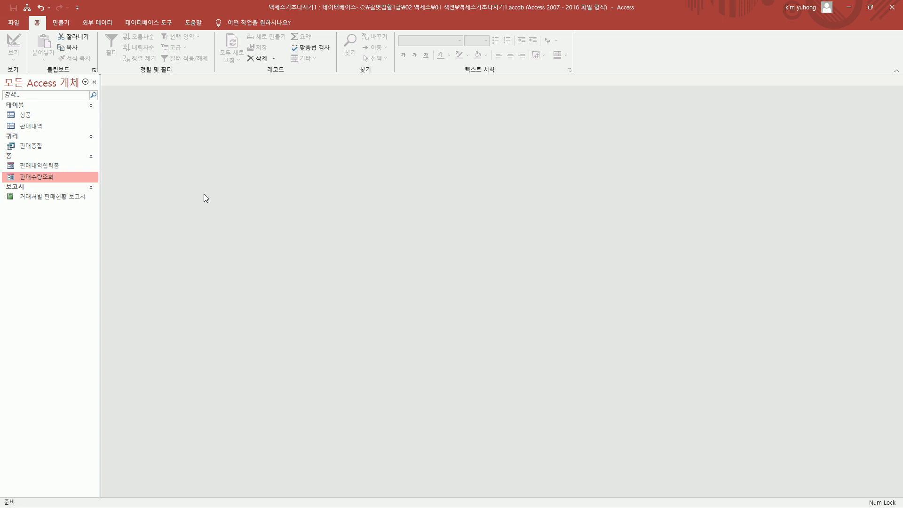
Create a new macro and add the OpenReport action to it.
{"action": "left_click", "coordinate": [65, 26]}
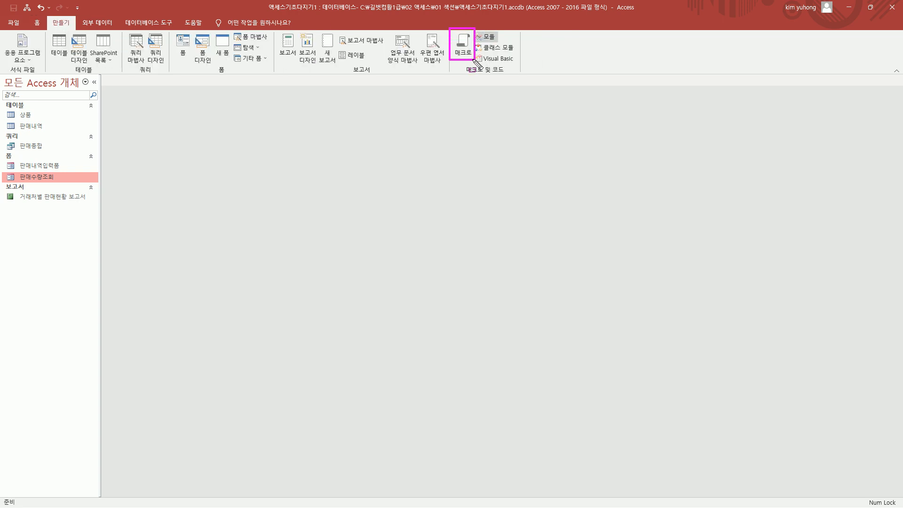
{"action": "left_click", "coordinate": [463, 49]}
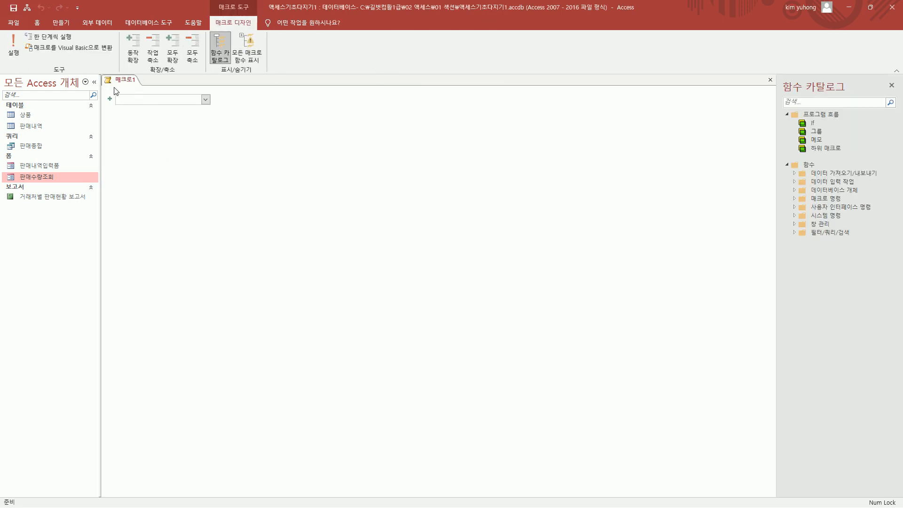
{"action": "left_click_drag", "start_coordinate": [106, 84], "coordinate": [140, 84]}
{"action": "key", "text": "Escape"}
{"action": "left_click", "coordinate": [206, 99]}
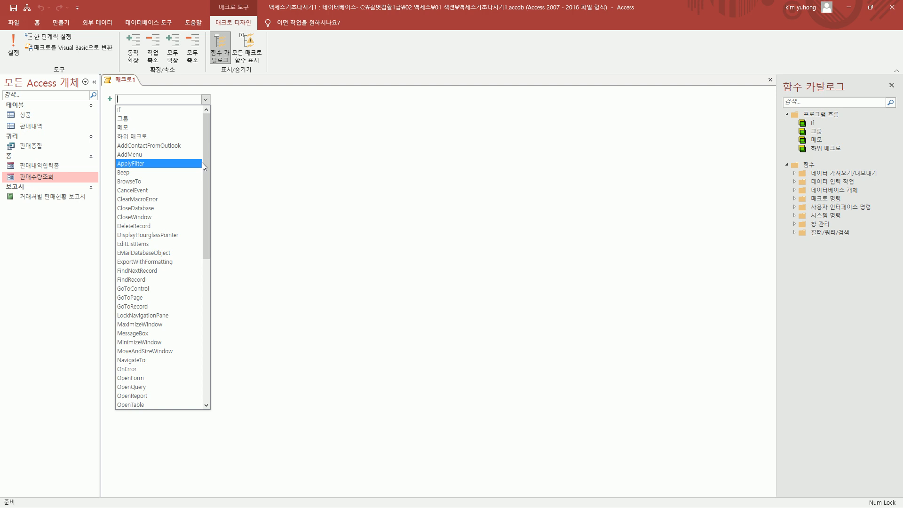
{"action": "left_click", "coordinate": [205, 100]}
{"action": "left_click", "coordinate": [205, 99]}
{"action": "scroll", "coordinate": [201, 148], "scroll_direction": "down", "scroll_amount": 5}
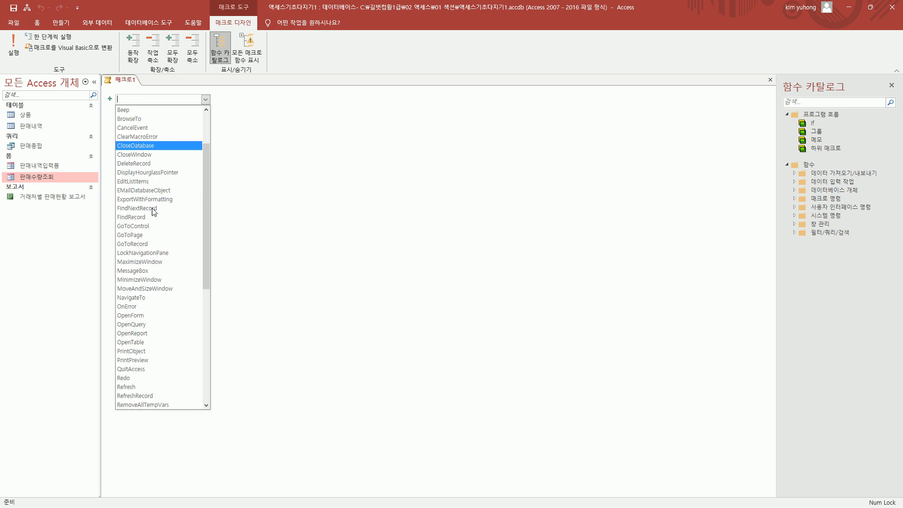
{"action": "mouse_move", "coordinate": [208, 196]}
{"action": "left_mouse_down"}
{"action": "mouse_move", "coordinate": [212, 283]}
{"action": "mouse_move", "coordinate": [214, 191]}
{"action": "left_mouse_up"}
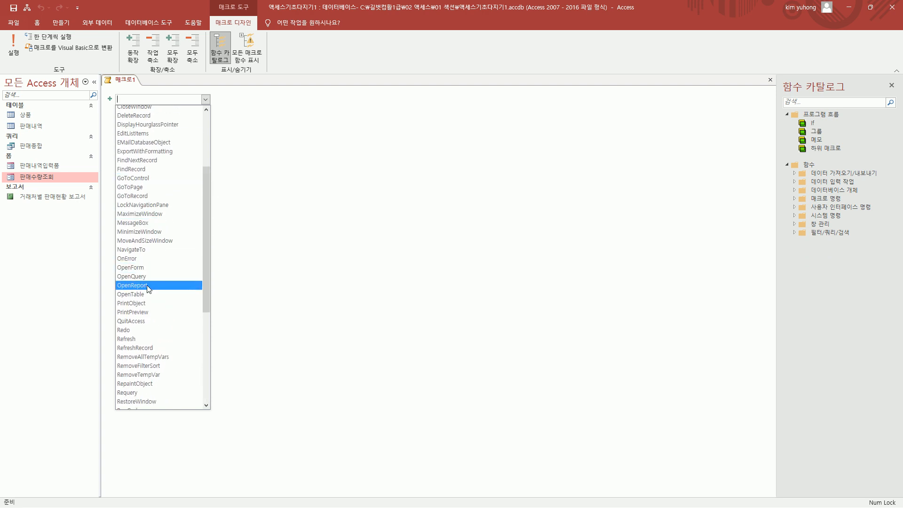
{"action": "left_click", "coordinate": [132, 285]}
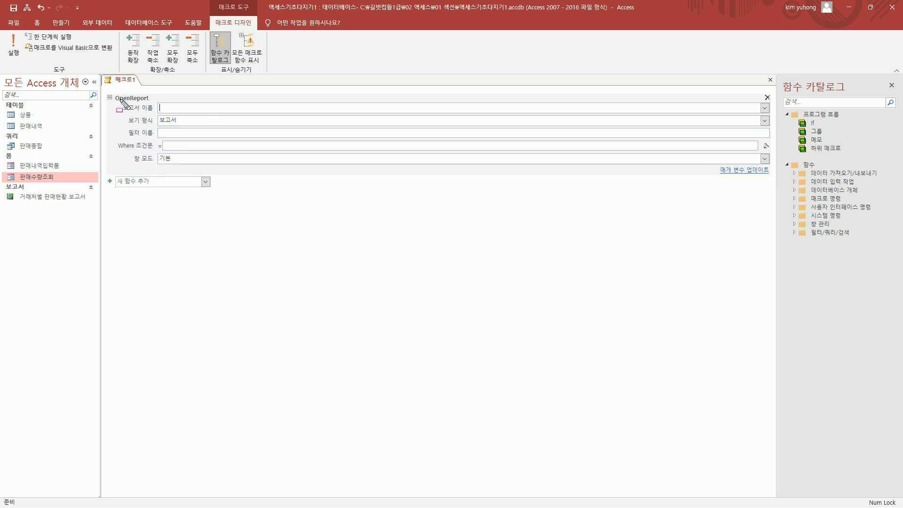
Set the OpenReport action to open 거래처별 판매현황 보고서 in 인쇄 미리 보기 view.
{"action": "left_click_drag", "start_coordinate": [120, 101], "coordinate": [213, 114]}
{"action": "key", "text": "Escape"}
{"action": "left_click", "coordinate": [765, 109]}
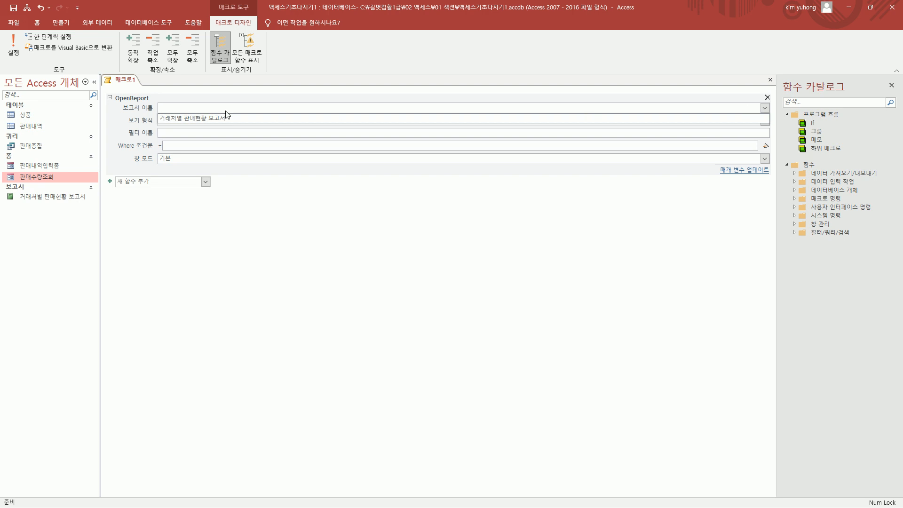
{"action": "left_click", "coordinate": [181, 119]}
{"action": "double_click", "coordinate": [193, 120]}
{"action": "left_click", "coordinate": [764, 121]}
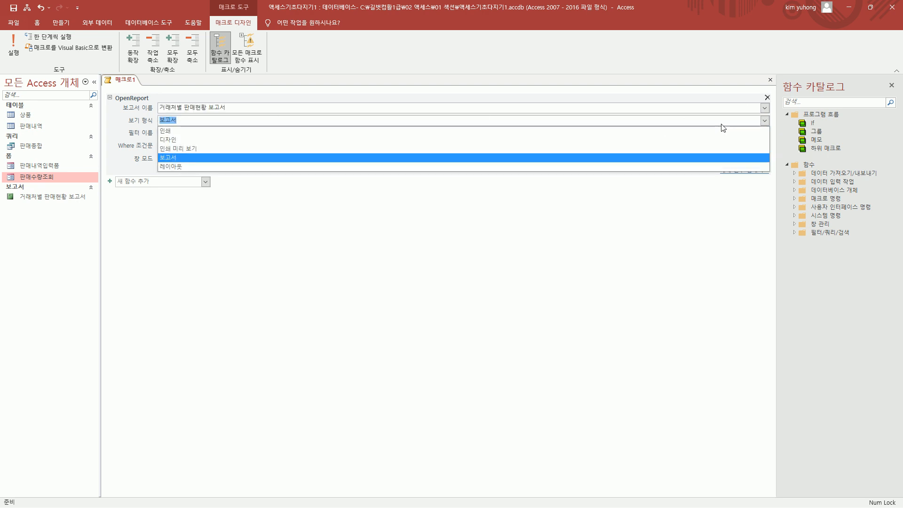
{"action": "left_click", "coordinate": [205, 148]}
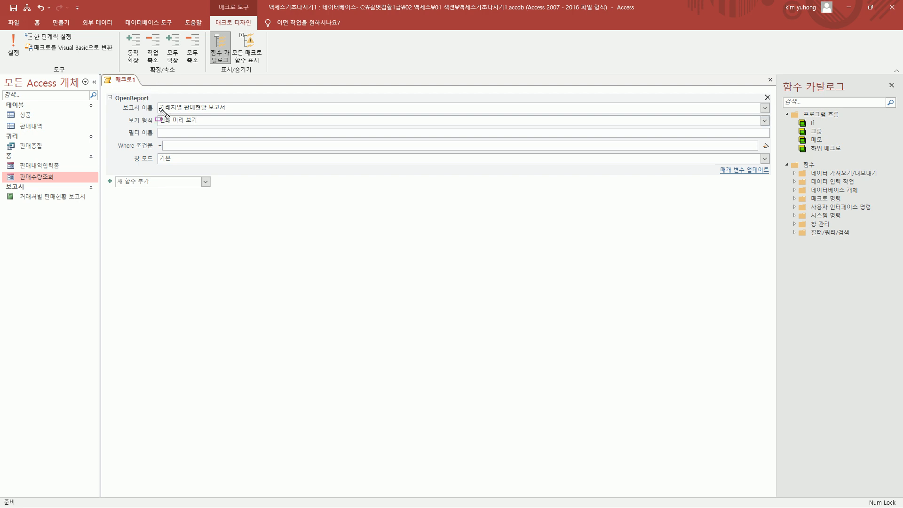
Close the macro and save it under the name 인쇄.
{"action": "left_click_drag", "start_coordinate": [158, 100], "coordinate": [257, 111]}
{"action": "left_click_drag", "start_coordinate": [155, 114], "coordinate": [214, 127]}
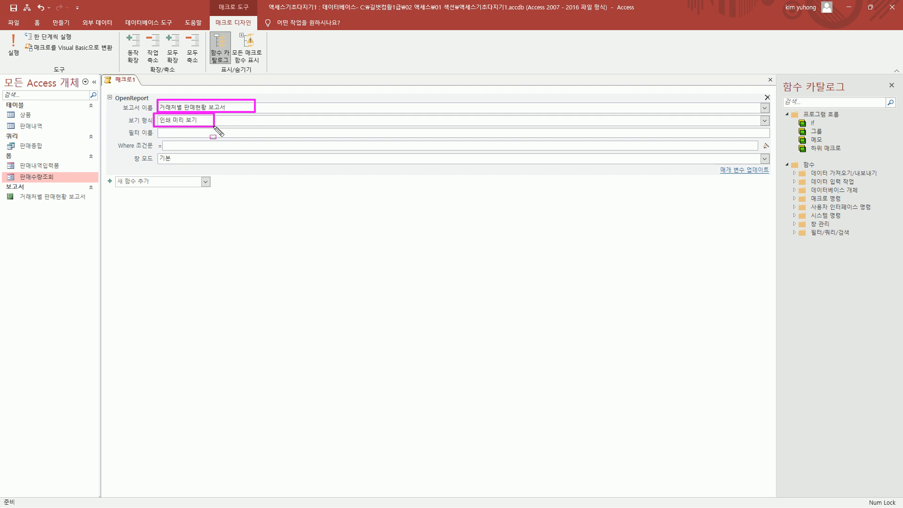
{"action": "left_click_drag", "start_coordinate": [760, 73], "coordinate": [776, 83]}
{"action": "key", "text": "Escape"}
{"action": "left_click", "coordinate": [771, 79]}
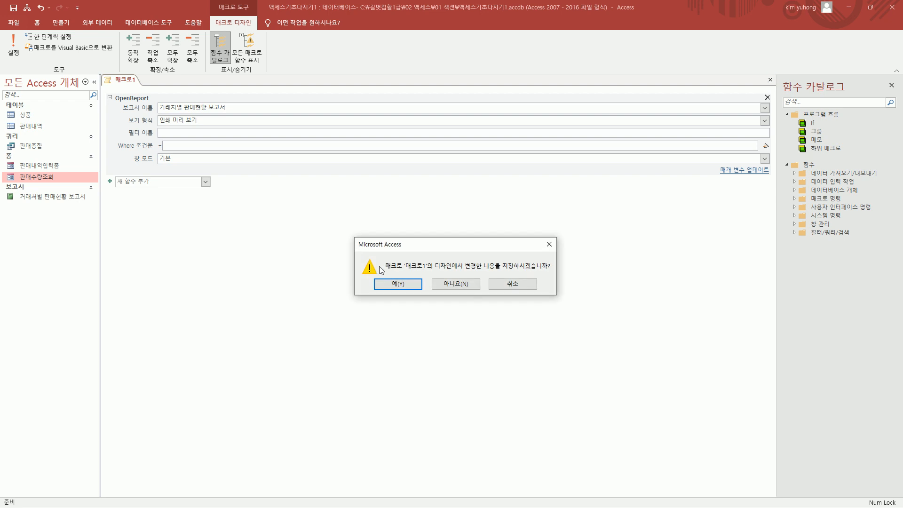
{"action": "left_click", "coordinate": [398, 284]}
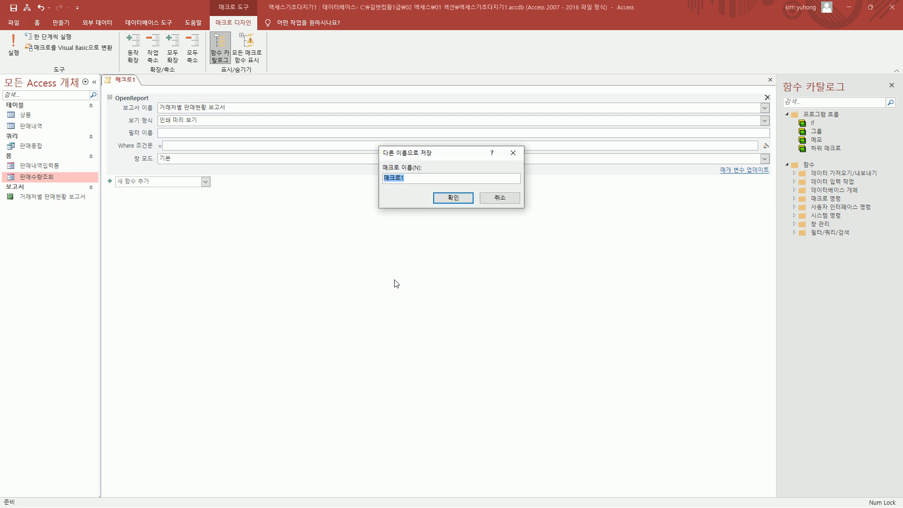
{"action": "type", "text": "인쇄"}
{"action": "left_click", "coordinate": [453, 198]}
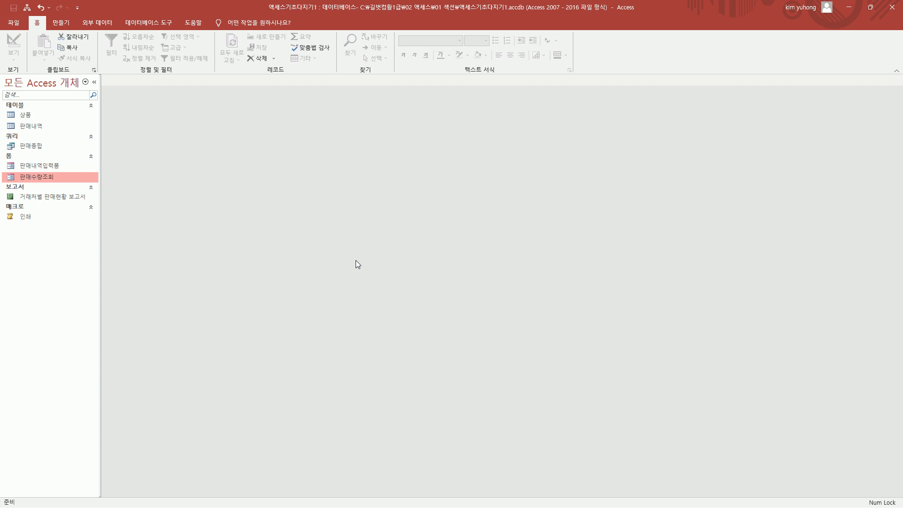
Open the 판매수량조회 form in design view.
{"action": "left_click_drag", "start_coordinate": [26, 217], "coordinate": [0, 269]}
{"action": "right_click", "coordinate": [41, 176]}
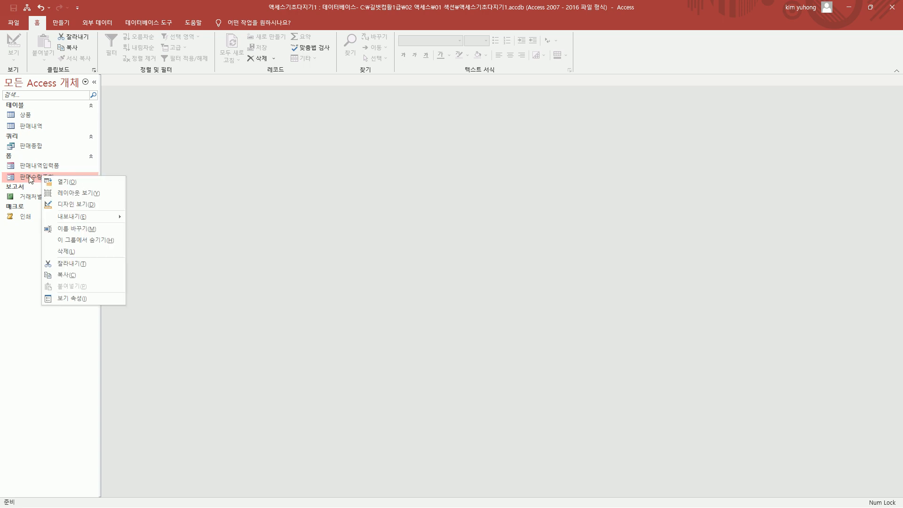
{"action": "left_click", "coordinate": [75, 204]}
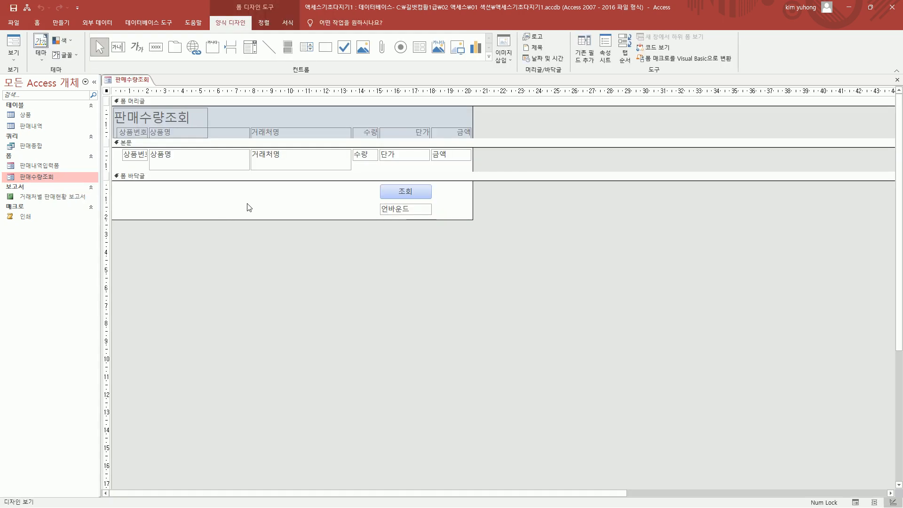
Draw a command button about 1.8 cm wide and 0.8 cm high beside the 조회 button in the form footer, without using the wizard.
{"action": "left_click_drag", "start_coordinate": [435, 186], "coordinate": [471, 198]}
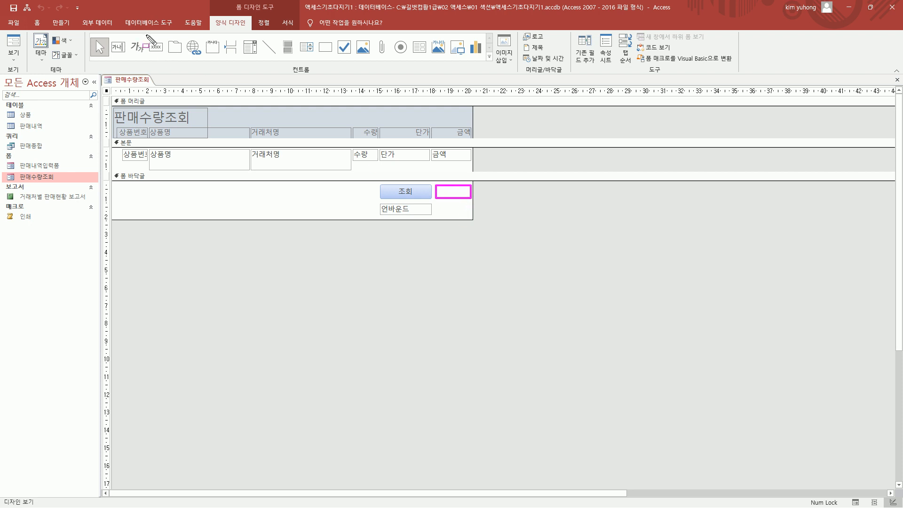
{"action": "left_click_drag", "start_coordinate": [213, 0], "coordinate": [290, 14]}
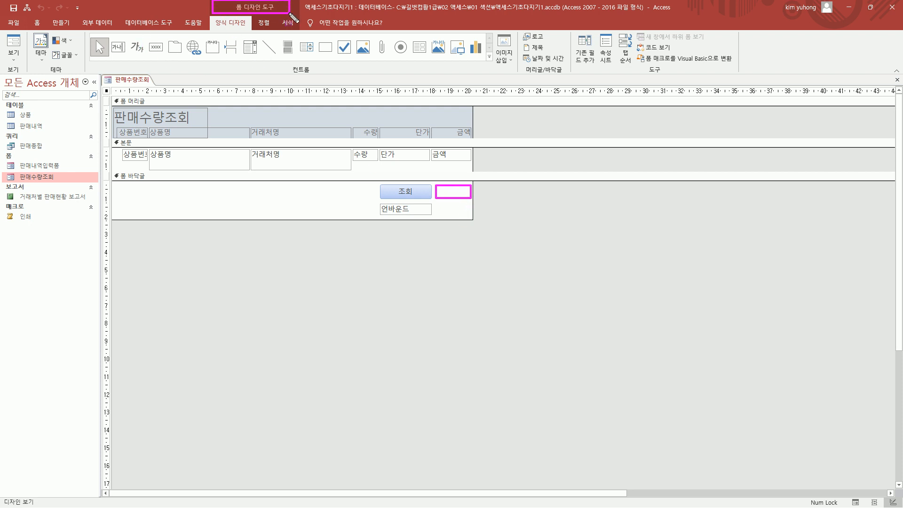
{"action": "left_click_drag", "start_coordinate": [205, 16], "coordinate": [255, 30]}
{"action": "left_click_drag", "start_coordinate": [283, 61], "coordinate": [319, 81]}
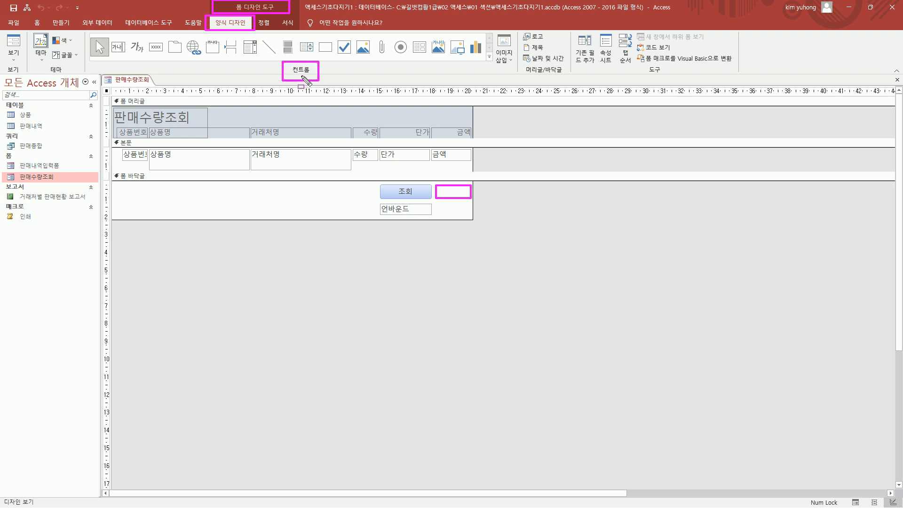
{"action": "key", "text": "Escape"}
{"action": "left_click", "coordinate": [155, 49]}
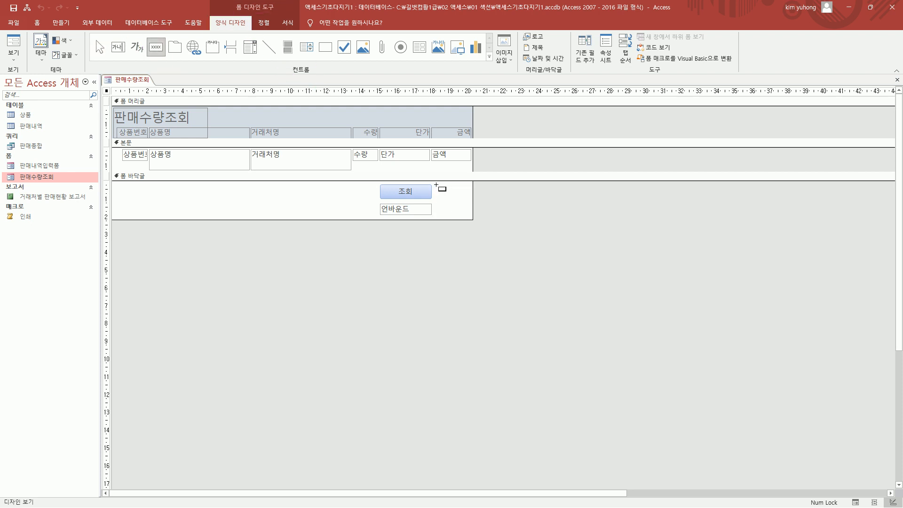
{"action": "left_click_drag", "start_coordinate": [436, 185], "coordinate": [470, 198]}
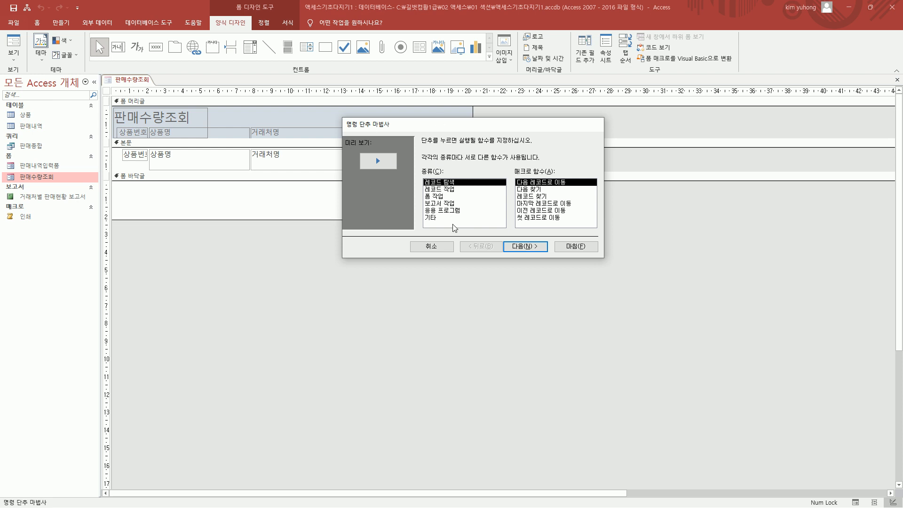
{"action": "left_click", "coordinate": [437, 251]}
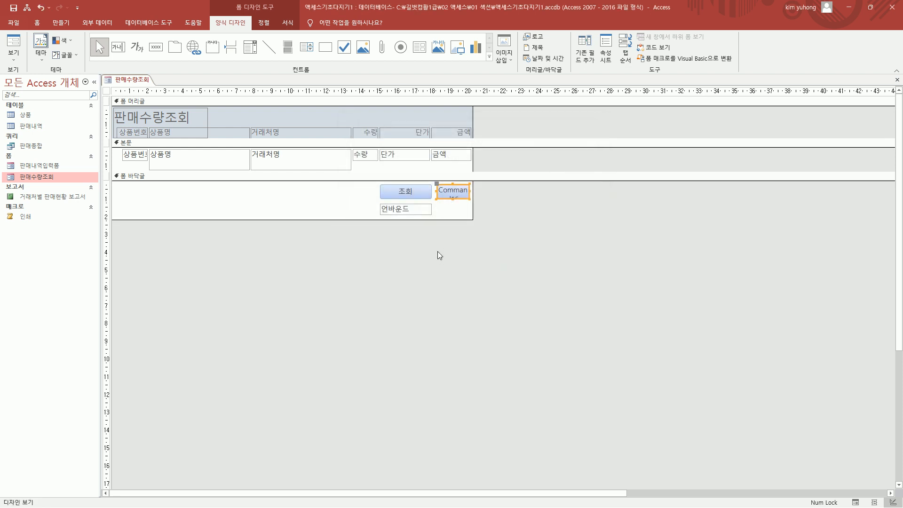
Set the new command button's 이름 property to cmd인쇄.
{"action": "double_click", "coordinate": [464, 187]}
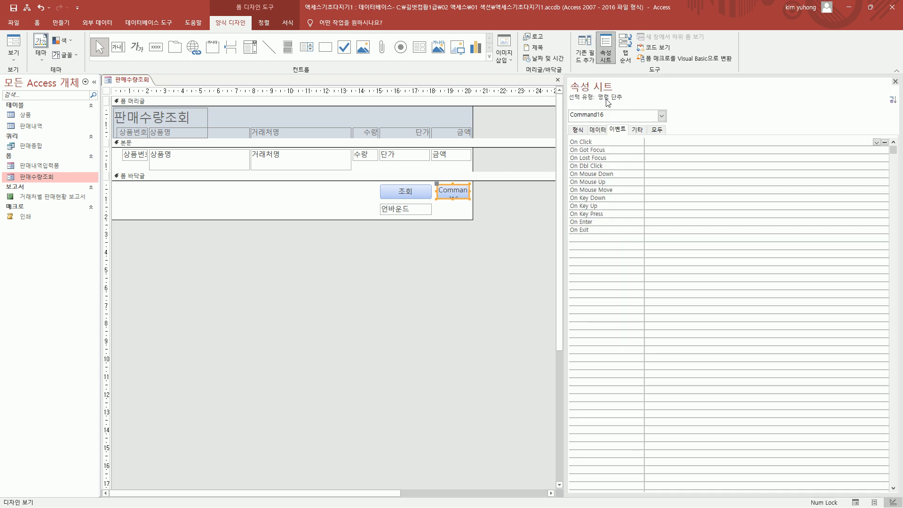
{"action": "left_click", "coordinate": [639, 131]}
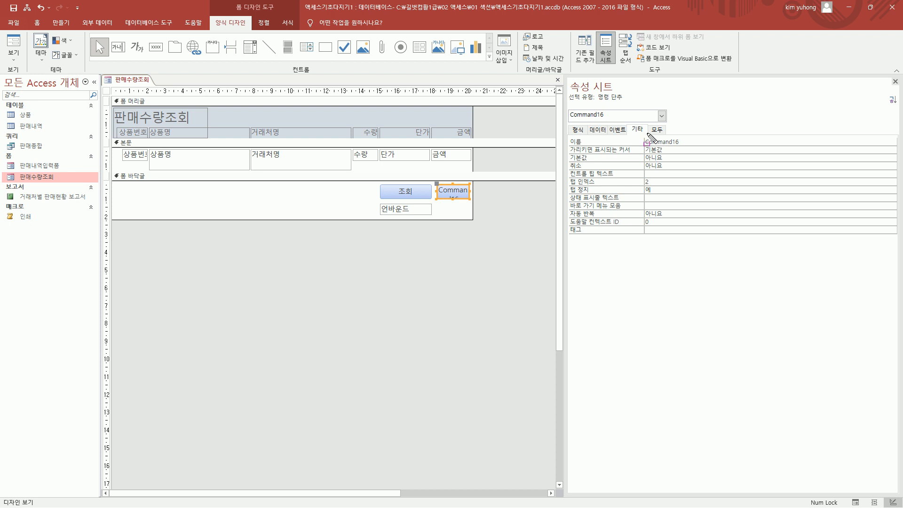
{"action": "left_click_drag", "start_coordinate": [627, 121], "coordinate": [648, 134]}
{"action": "left_click_drag", "start_coordinate": [567, 144], "coordinate": [696, 145]}
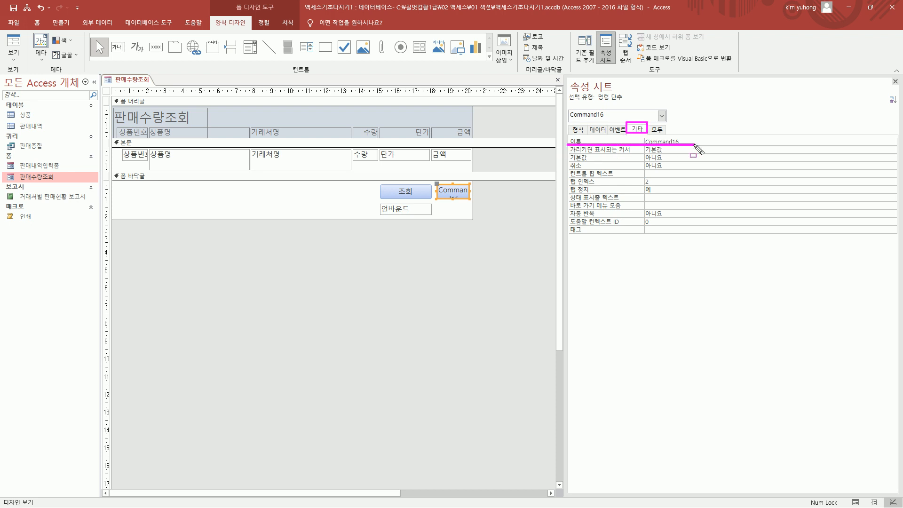
{"action": "key", "text": "Escape"}
{"action": "left_click", "coordinate": [615, 142]}
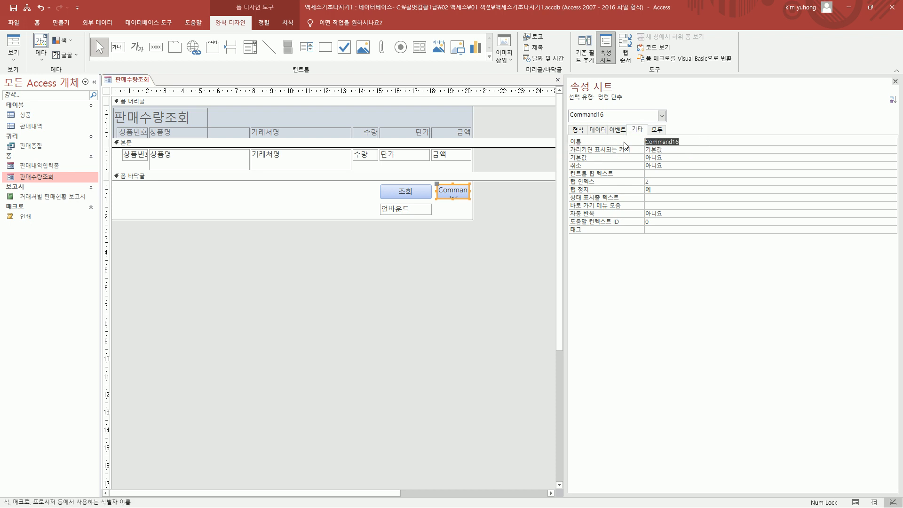
{"action": "type", "text": "cmd인쇄"}
{"action": "left_click", "coordinate": [470, 201]}
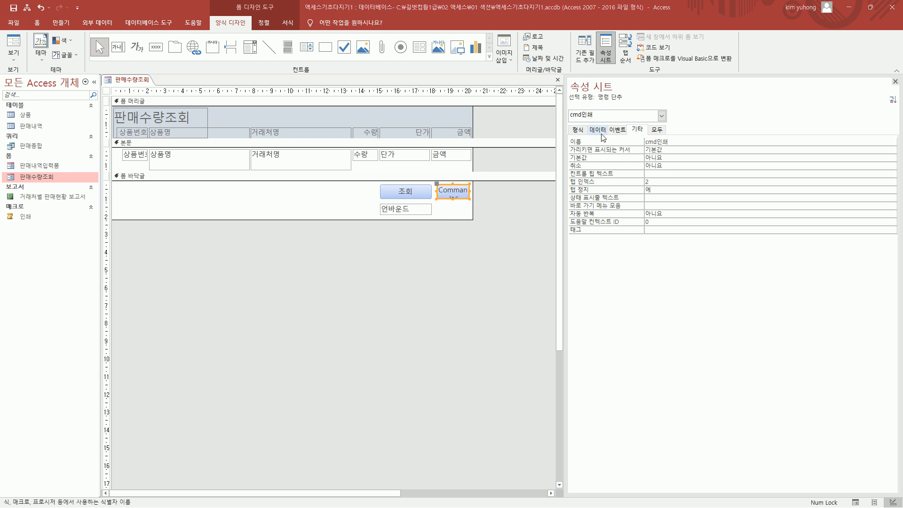
Set the 캡션 property of the cmd인쇄 button to 인쇄.
{"action": "left_click", "coordinate": [578, 132]}
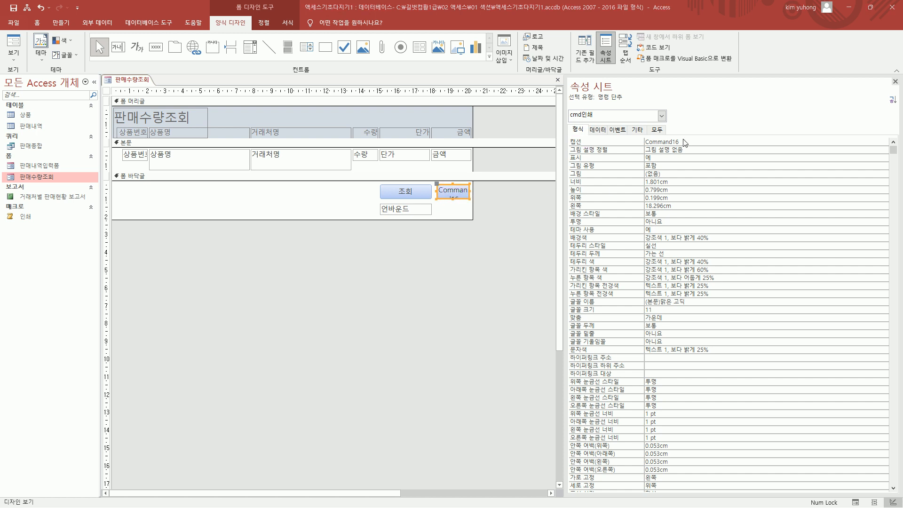
{"action": "left_click", "coordinate": [592, 144]}
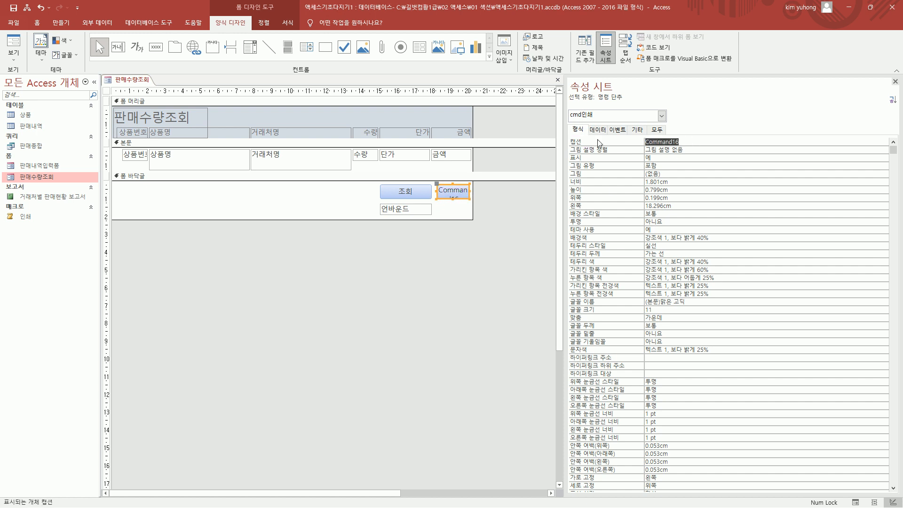
{"action": "key", "text": "Delete"}
{"action": "type", "text": "인쇄"}
{"action": "key", "text": "Return"}
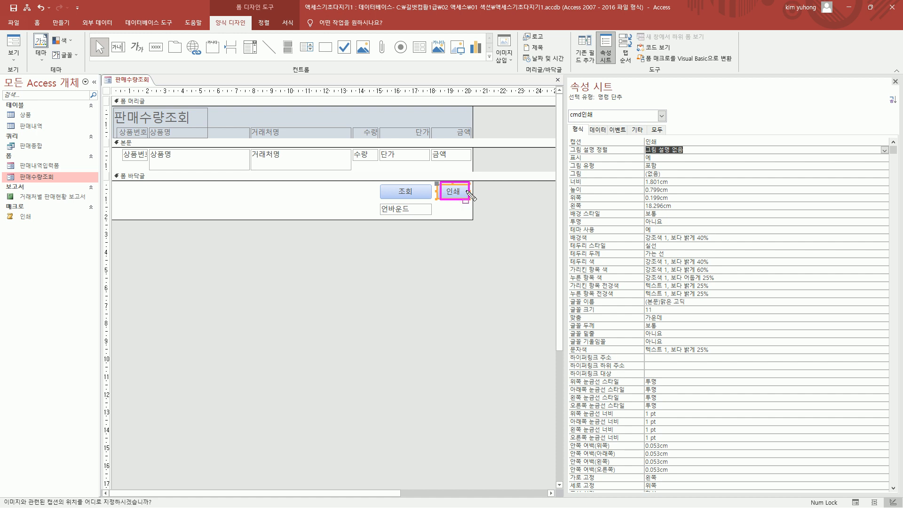
Assign the 인쇄 macro to the On Click event of the cmd인쇄 button and close the property sheet.
{"action": "mouse_move", "coordinate": [26, 217]}
{"action": "left_mouse_down"}
{"action": "mouse_move", "coordinate": [47, 226]}
{"action": "mouse_move", "coordinate": [278, 194]}
{"action": "mouse_move", "coordinate": [417, 189]}
{"action": "mouse_move", "coordinate": [544, 172]}
{"action": "mouse_move", "coordinate": [620, 132]}
{"action": "mouse_move", "coordinate": [612, 128]}
{"action": "mouse_move", "coordinate": [638, 141]}
{"action": "mouse_move", "coordinate": [620, 132]}
{"action": "mouse_move", "coordinate": [583, 146]}
{"action": "mouse_move", "coordinate": [600, 147]}
{"action": "left_mouse_up"}
{"action": "left_click", "coordinate": [620, 132]}
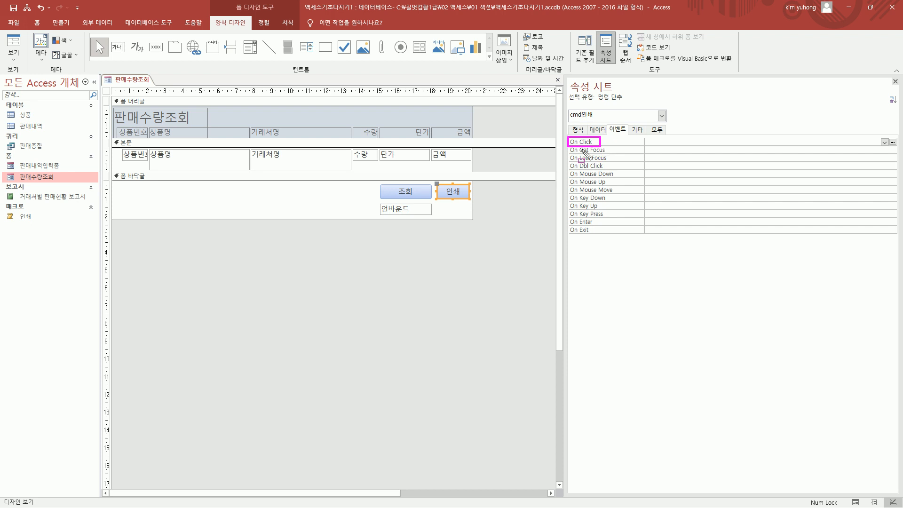
{"action": "left_click_drag", "start_coordinate": [436, 197], "coordinate": [471, 187]}
{"action": "left_click_drag", "start_coordinate": [571, 147], "coordinate": [600, 146]}
{"action": "key", "text": "Escape"}
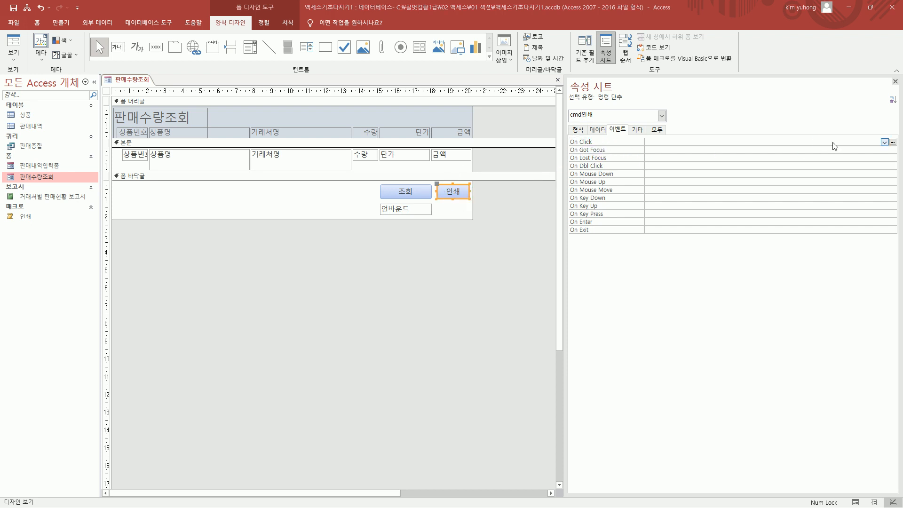
{"action": "key", "text": "ctrl+2"}
{"action": "mouse_move", "coordinate": [888, 136]}
{"action": "left_mouse_down"}
{"action": "mouse_move", "coordinate": [897, 147]}
{"action": "mouse_move", "coordinate": [887, 147]}
{"action": "left_mouse_up"}
{"action": "key", "text": "Escape"}
{"action": "left_click", "coordinate": [885, 142]}
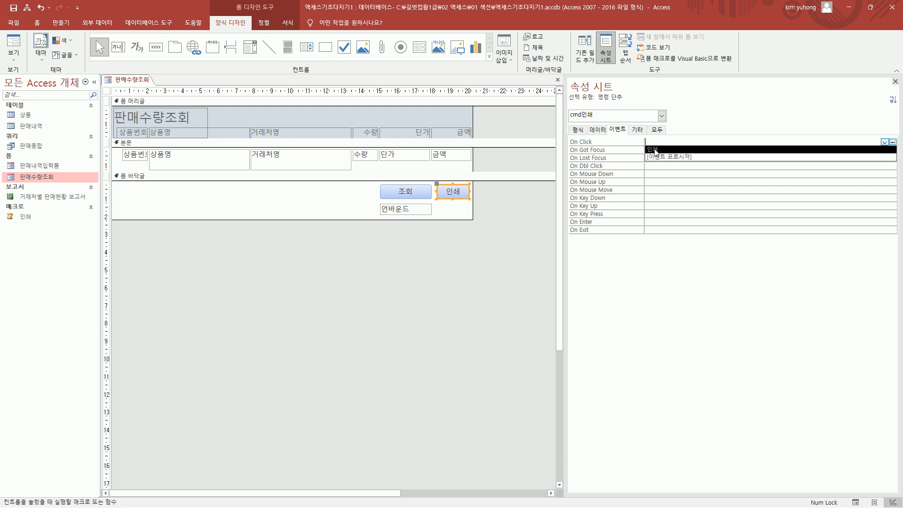
{"action": "left_click", "coordinate": [654, 149]}
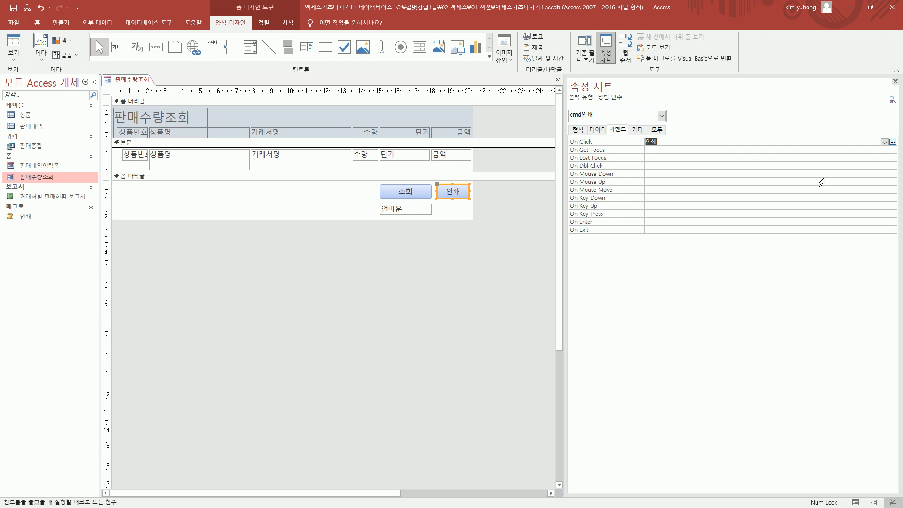
{"action": "left_click", "coordinate": [896, 82]}
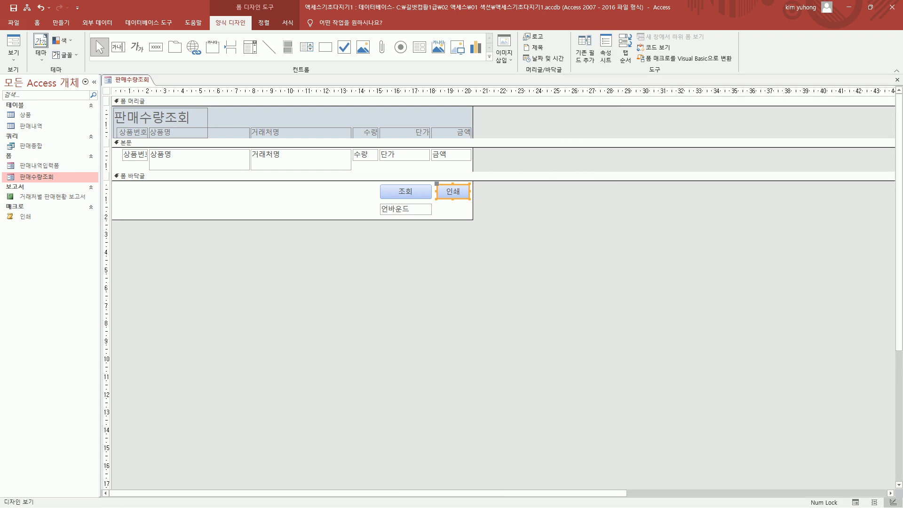
Show the 판매수량조회 form in form view and test its 인쇄 button by opening the report preview.
{"action": "left_click", "coordinate": [13, 44]}
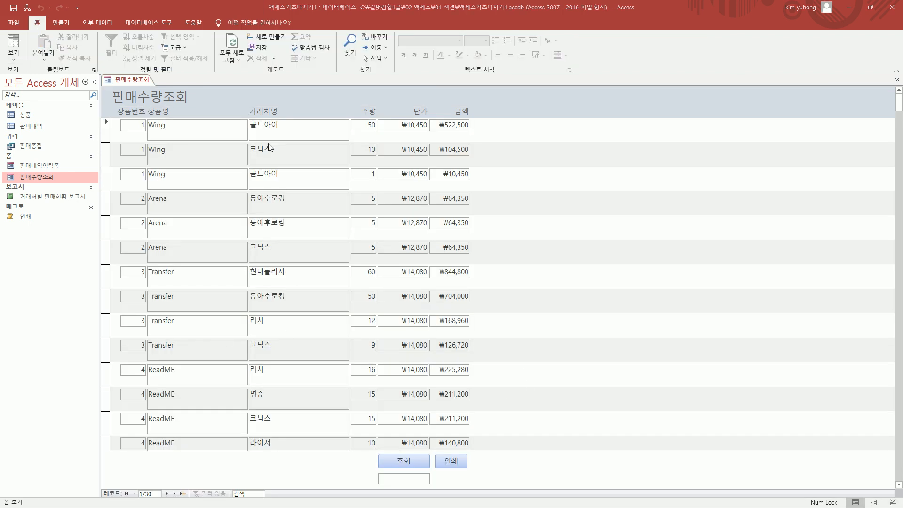
{"action": "left_click", "coordinate": [451, 462]}
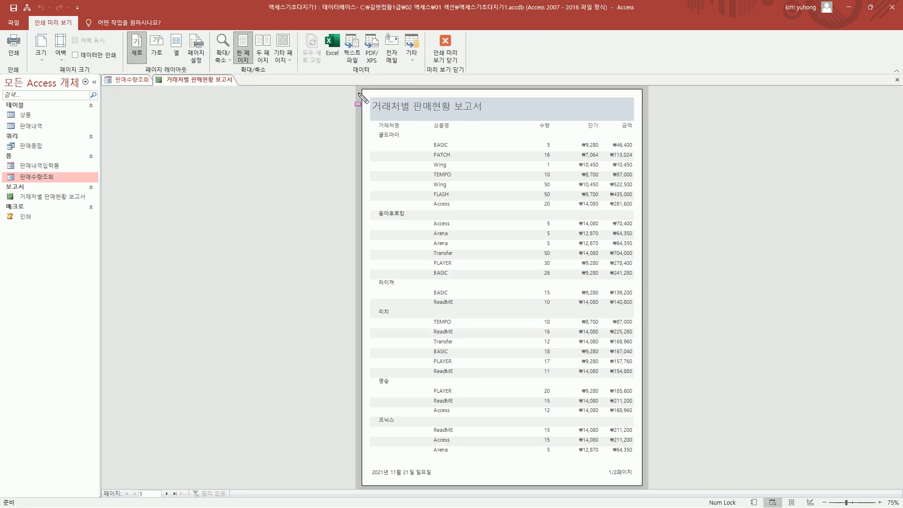
{"action": "left_click_drag", "start_coordinate": [358, 88], "coordinate": [646, 485]}
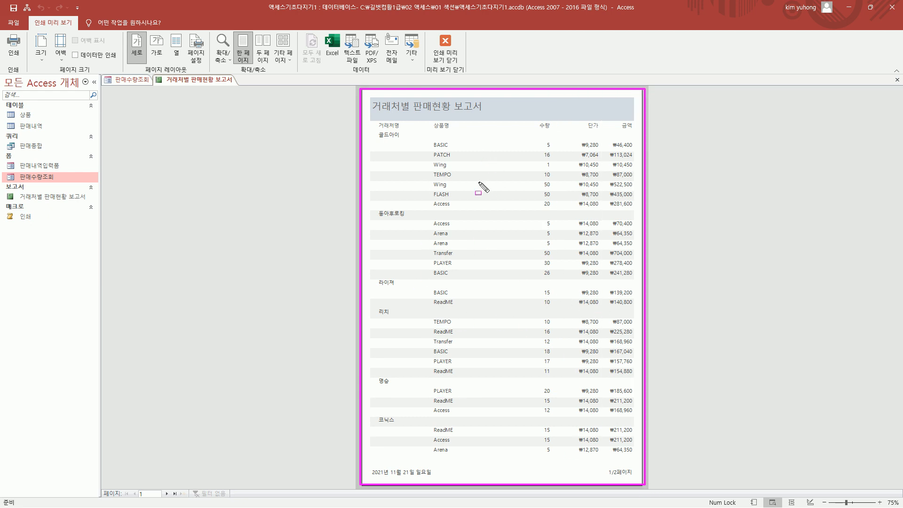
{"action": "key", "text": "Escape"}
Alternate between the open 판매수량조회 form and the 거래처별 판매현황 보고서 preview to examine how the documents are arranged.
{"action": "left_click", "coordinate": [133, 80]}
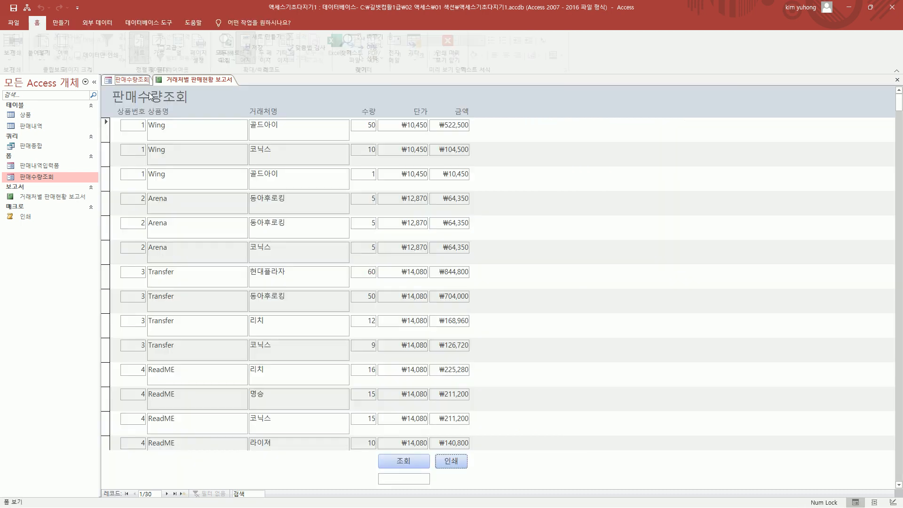
{"action": "key", "text": "ctrl+2"}
{"action": "left_click_drag", "start_coordinate": [435, 453], "coordinate": [470, 470]}
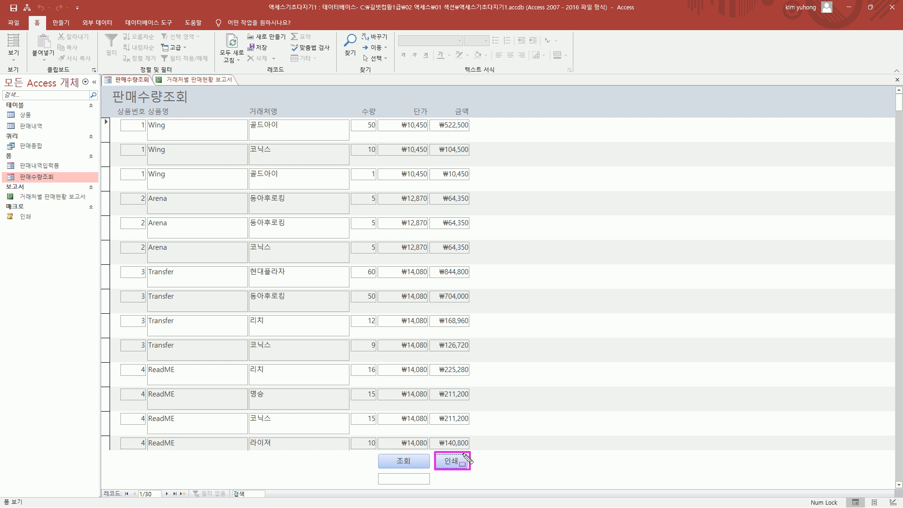
{"action": "left_click_drag", "start_coordinate": [5, 203], "coordinate": [51, 225]}
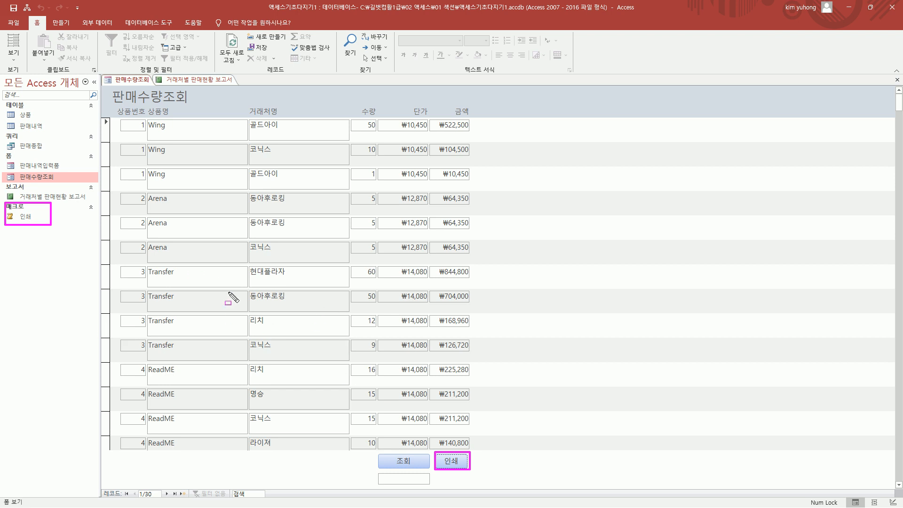
{"action": "key", "text": "Escape"}
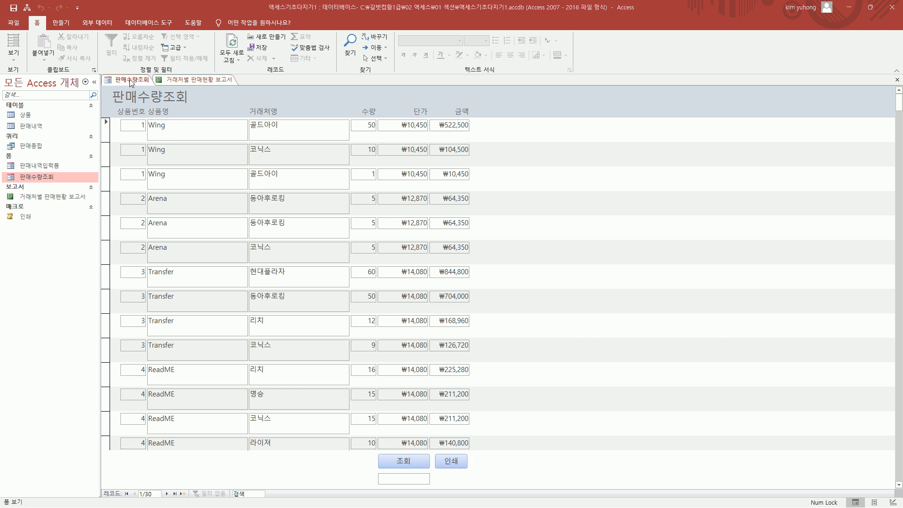
{"action": "mouse_move", "coordinate": [113, 72]}
{"action": "left_mouse_down"}
{"action": "mouse_move", "coordinate": [160, 96]}
{"action": "mouse_move", "coordinate": [152, 89]}
{"action": "mouse_move", "coordinate": [170, 83]}
{"action": "mouse_move", "coordinate": [235, 87]}
{"action": "left_mouse_up"}
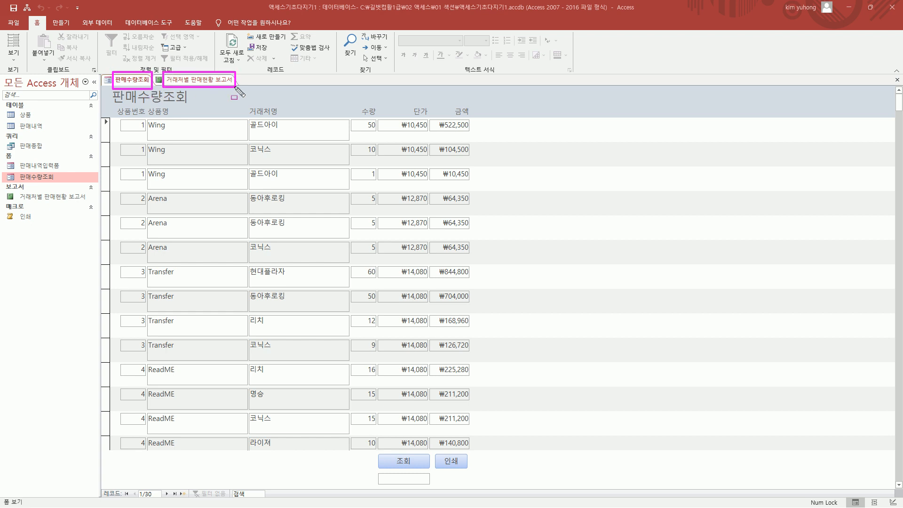
{"action": "key", "text": "Escape"}
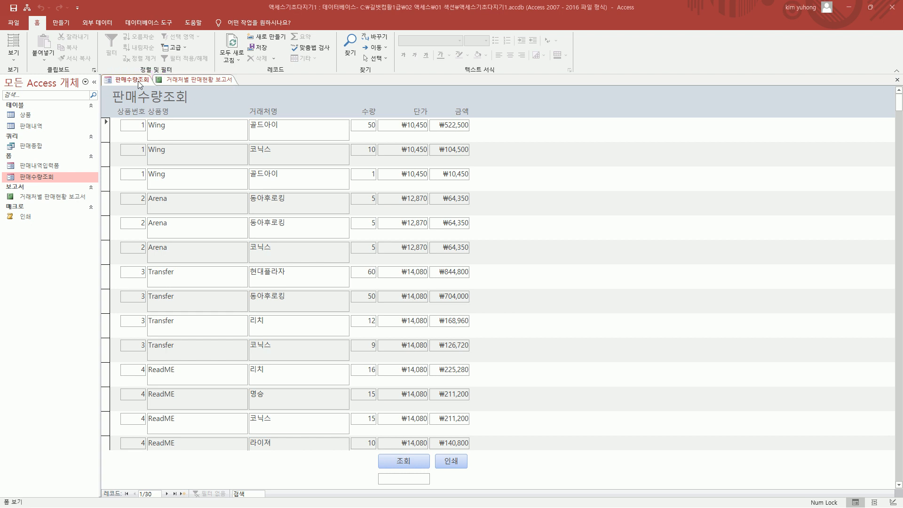
{"action": "left_click", "coordinate": [182, 84]}
{"action": "left_click", "coordinate": [140, 80]}
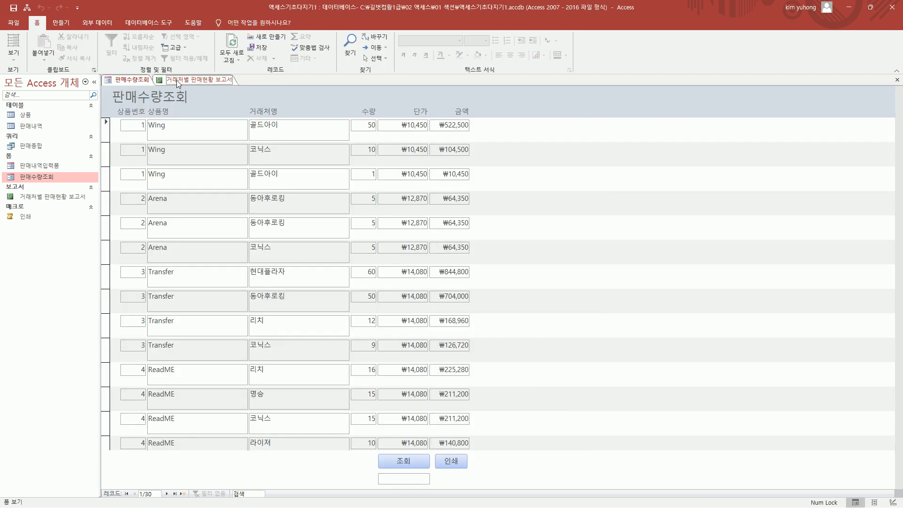
{"action": "left_click", "coordinate": [177, 80]}
{"action": "left_click", "coordinate": [133, 80]}
{"action": "left_click", "coordinate": [173, 80]}
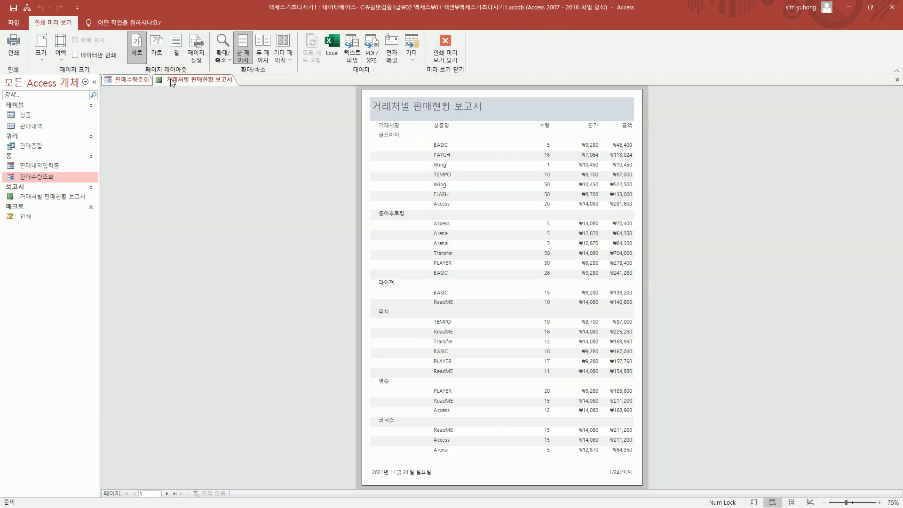
{"action": "left_click_drag", "start_coordinate": [100, 74], "coordinate": [235, 89]}
{"action": "key", "text": "Escape"}
{"action": "left_click", "coordinate": [133, 80]}
{"action": "left_click", "coordinate": [174, 80]}
{"action": "left_click", "coordinate": [144, 80]}
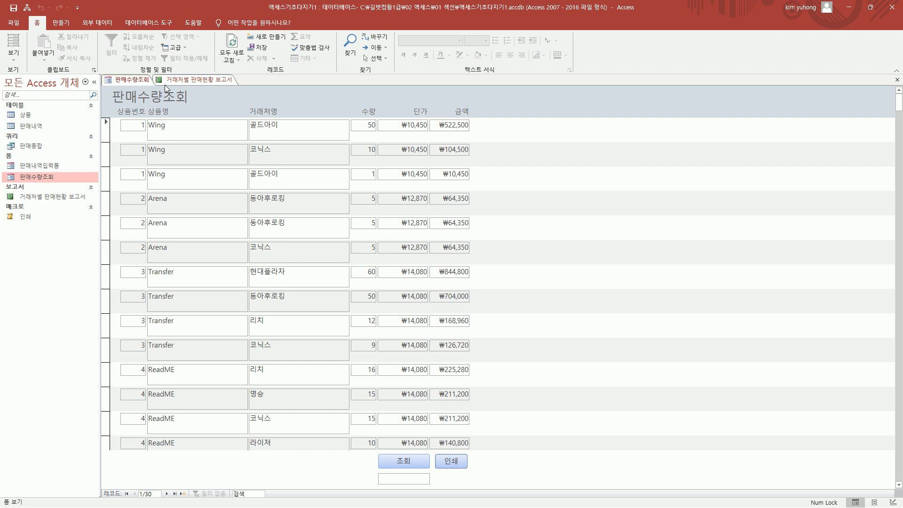
Open the Access options for the current database (현재 데이터베이스) and examine the 문서 창 옵션 settings.
{"action": "left_click", "coordinate": [15, 22]}
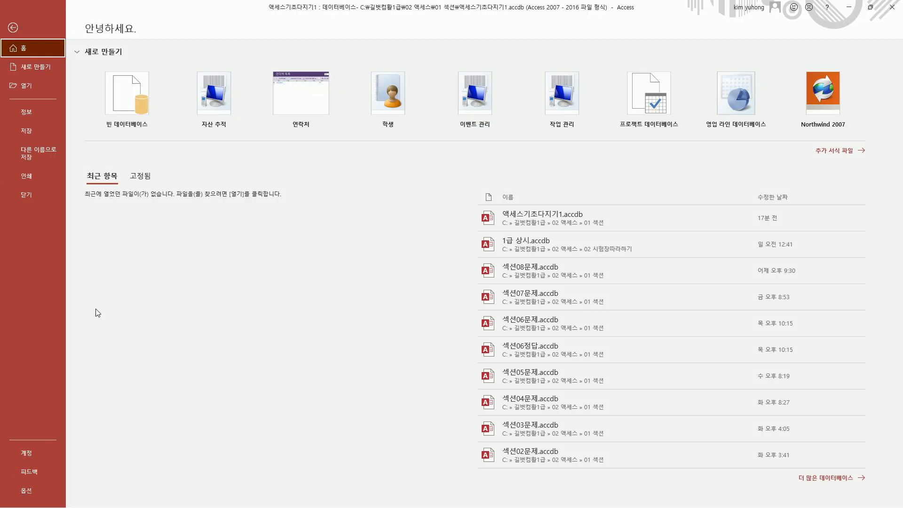
{"action": "left_click", "coordinate": [27, 491]}
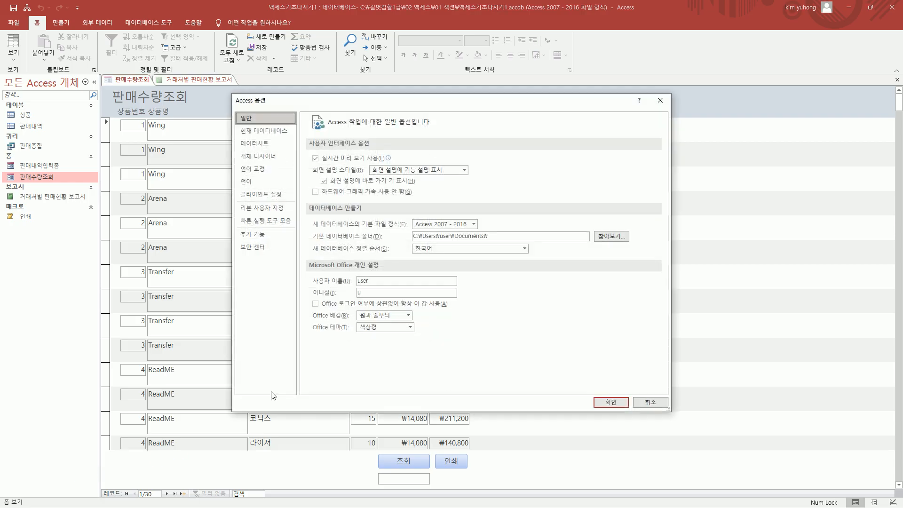
{"action": "mouse_move", "coordinate": [233, 94]}
{"action": "left_mouse_down"}
{"action": "mouse_move", "coordinate": [601, 414]}
{"action": "mouse_move", "coordinate": [673, 412]}
{"action": "left_mouse_up"}
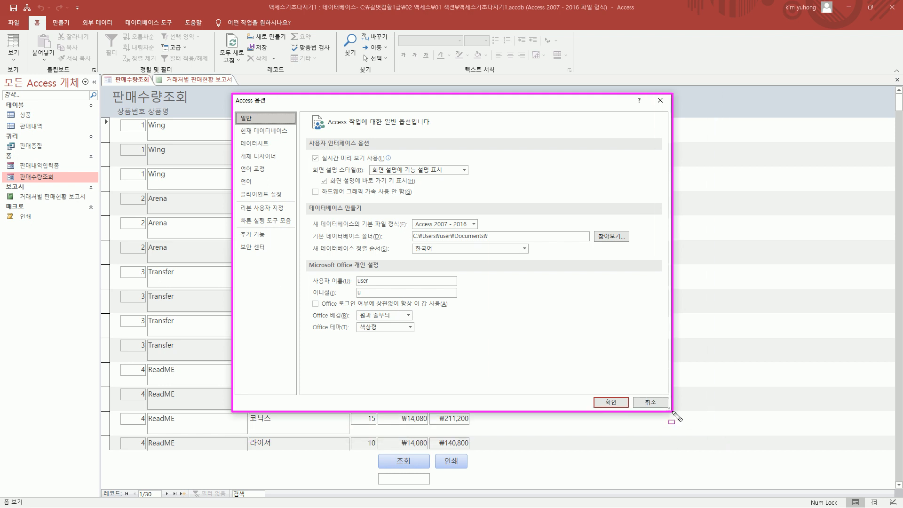
{"action": "left_click_drag", "start_coordinate": [235, 125], "coordinate": [290, 138]}
{"action": "left_click", "coordinate": [276, 131]}
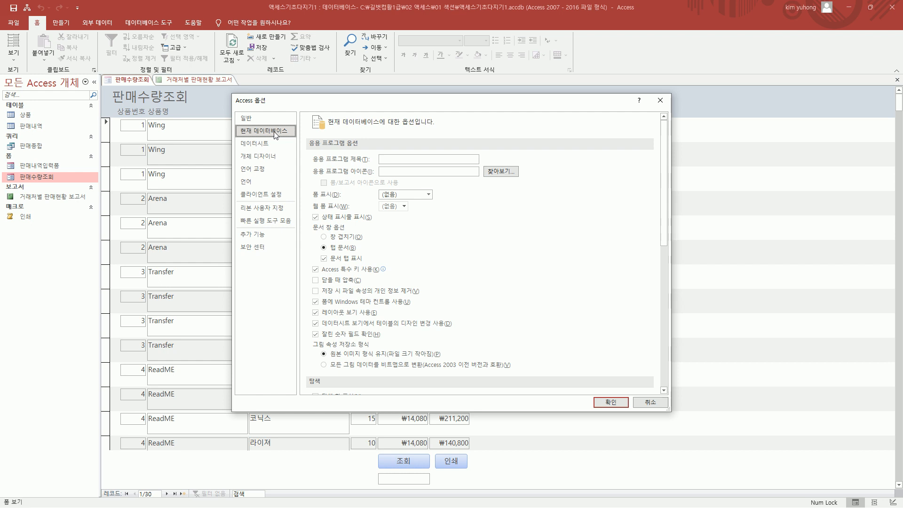
{"action": "left_click_drag", "start_coordinate": [306, 221], "coordinate": [379, 257]}
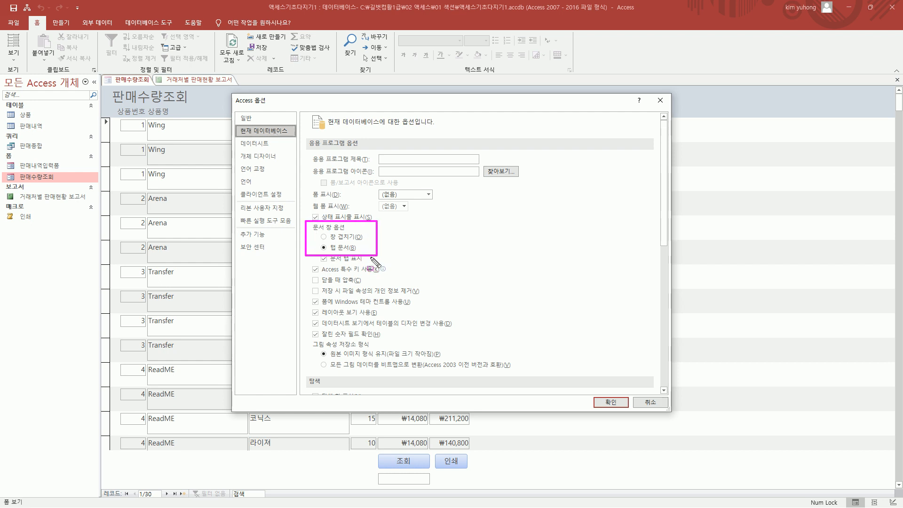
{"action": "left_click_drag", "start_coordinate": [319, 242], "coordinate": [360, 254]}
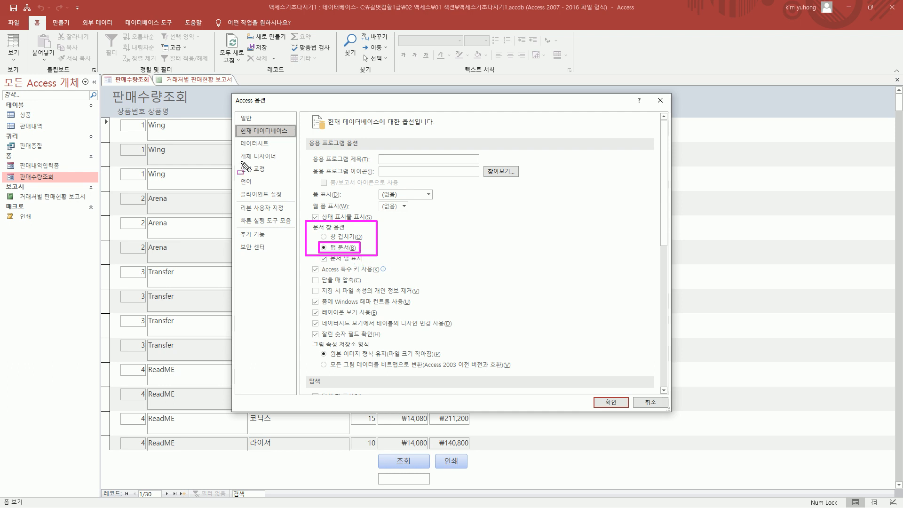
{"action": "mouse_move", "coordinate": [107, 72]}
{"action": "left_mouse_down"}
{"action": "mouse_move", "coordinate": [149, 99]}
{"action": "mouse_move", "coordinate": [241, 91]}
{"action": "left_mouse_up"}
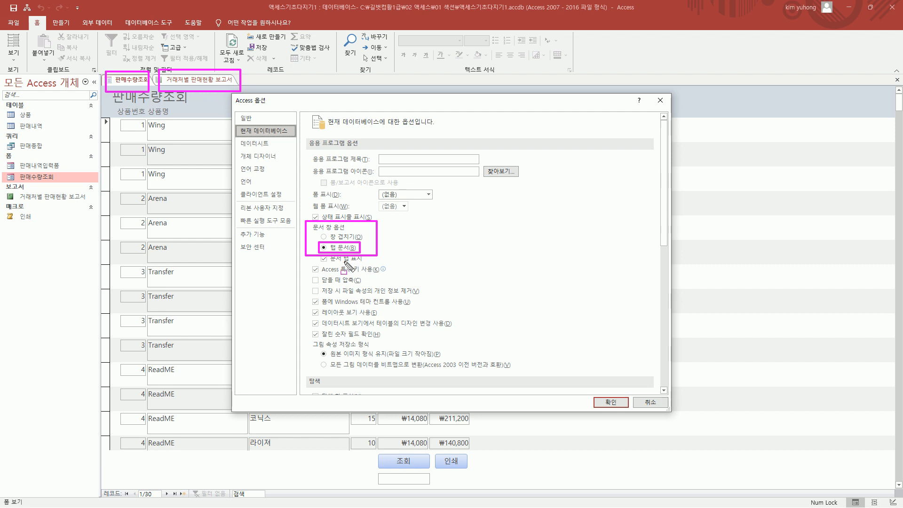
Set 문서 창 옵션 to 창 겹치기, apply the options and acknowledge the restart notice.
{"action": "left_click_drag", "start_coordinate": [316, 230], "coordinate": [366, 243]}
{"action": "key", "text": "Escape"}
{"action": "left_click", "coordinate": [333, 241]}
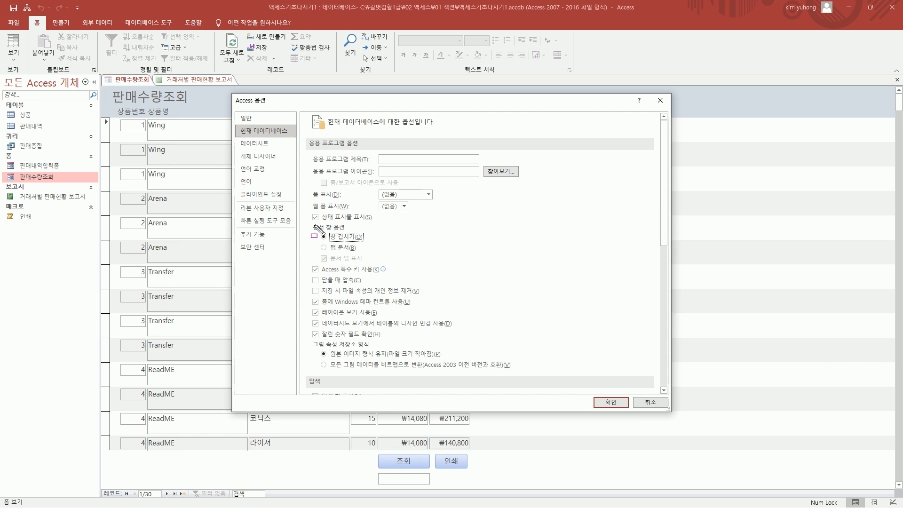
{"action": "left_click_drag", "start_coordinate": [306, 221], "coordinate": [377, 252]}
{"action": "left_click", "coordinate": [607, 402]}
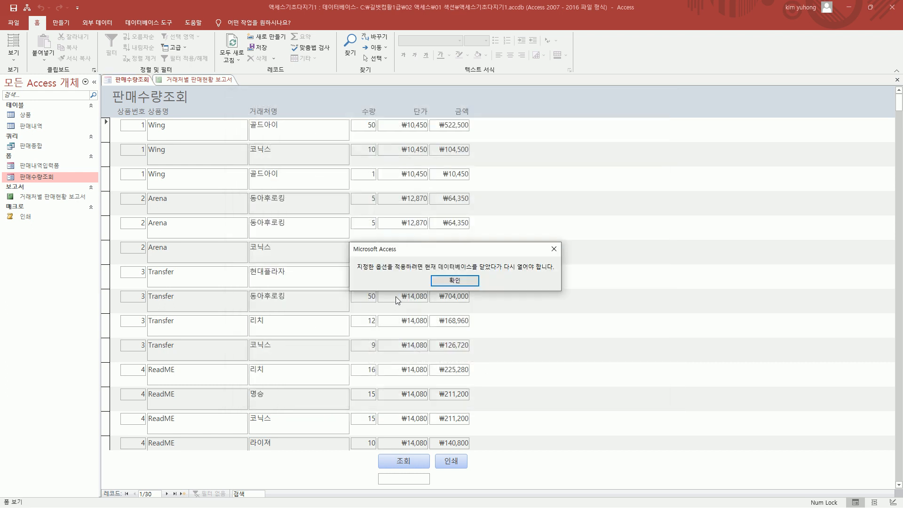
{"action": "key", "text": "ctrl+shift+d"}
{"action": "left_click_drag", "start_coordinate": [354, 271], "coordinate": [557, 275]}
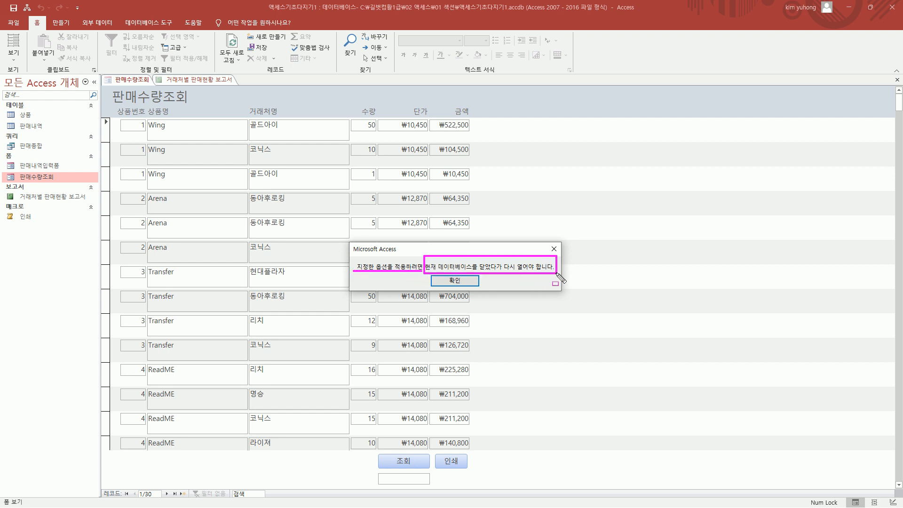
{"action": "key", "text": "Escape"}
{"action": "key", "text": "Return"}
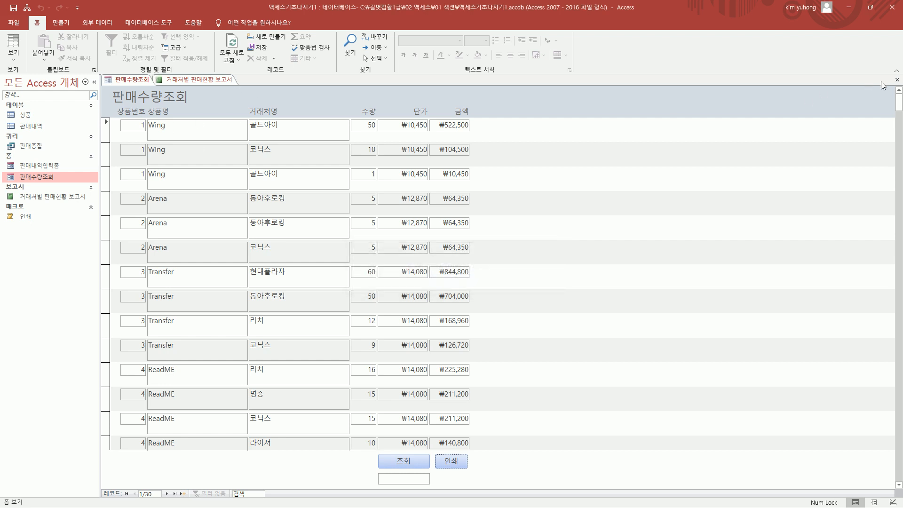
Close the 판매수량조회 form with its design changes saved and close the report's print preview.
{"action": "left_click", "coordinate": [897, 79]}
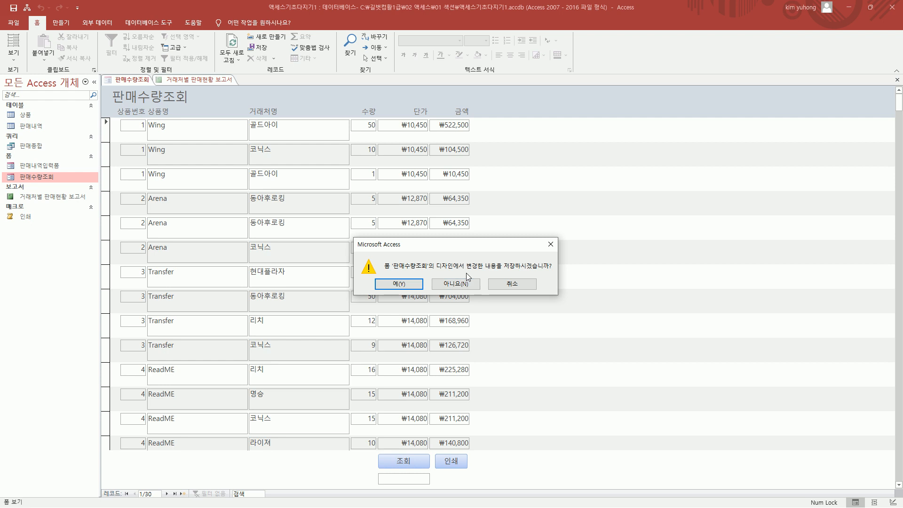
{"action": "left_click", "coordinate": [400, 284]}
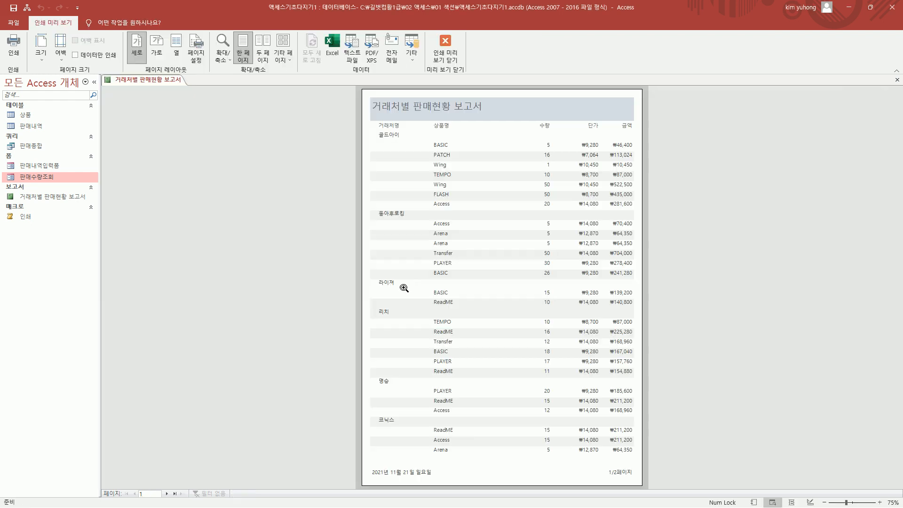
{"action": "left_click", "coordinate": [448, 41]}
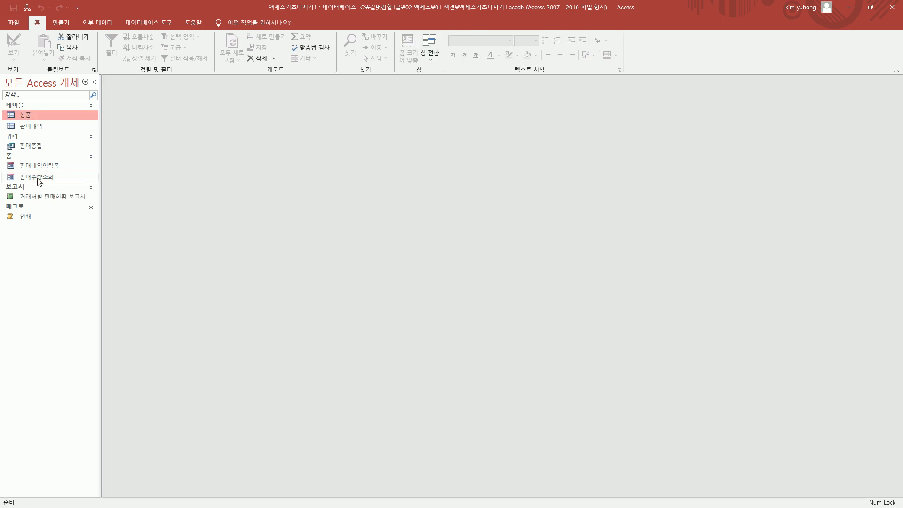
Open the 판매수량조회 form in form view.
{"action": "left_click", "coordinate": [49, 178]}
{"action": "double_click", "coordinate": [50, 176]}
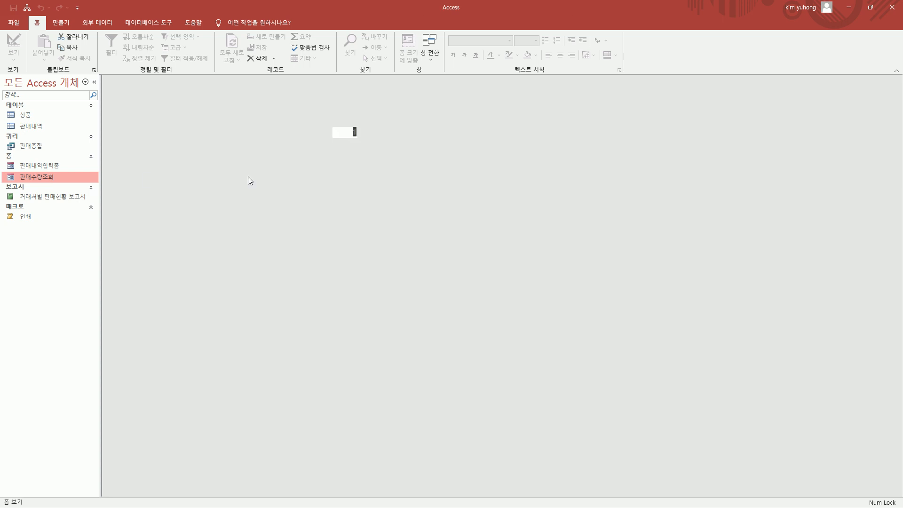
Reposition the 판매수량조회 form window and open the 판매종합 query in its own window.
{"action": "mouse_move", "coordinate": [419, 89]}
{"action": "left_mouse_down"}
{"action": "mouse_move", "coordinate": [289, 91]}
{"action": "mouse_move", "coordinate": [412, 93]}
{"action": "left_mouse_up"}
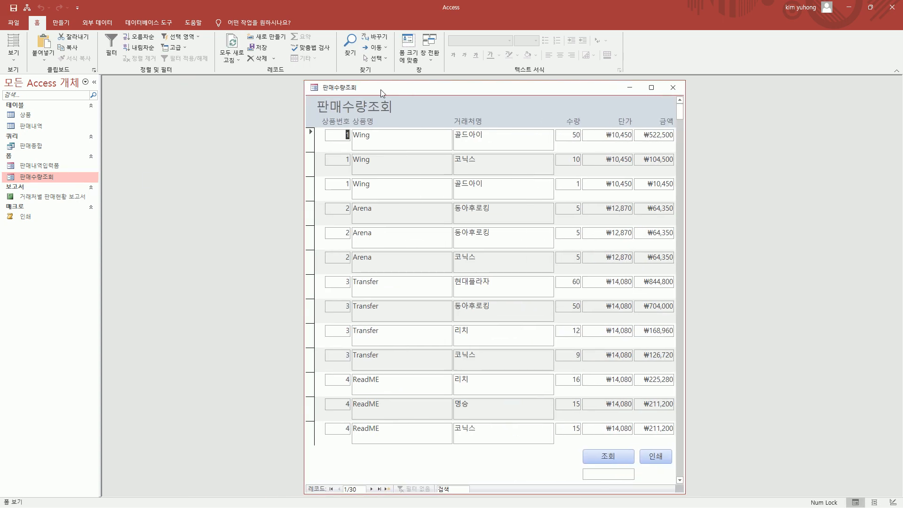
{"action": "left_click", "coordinate": [46, 148]}
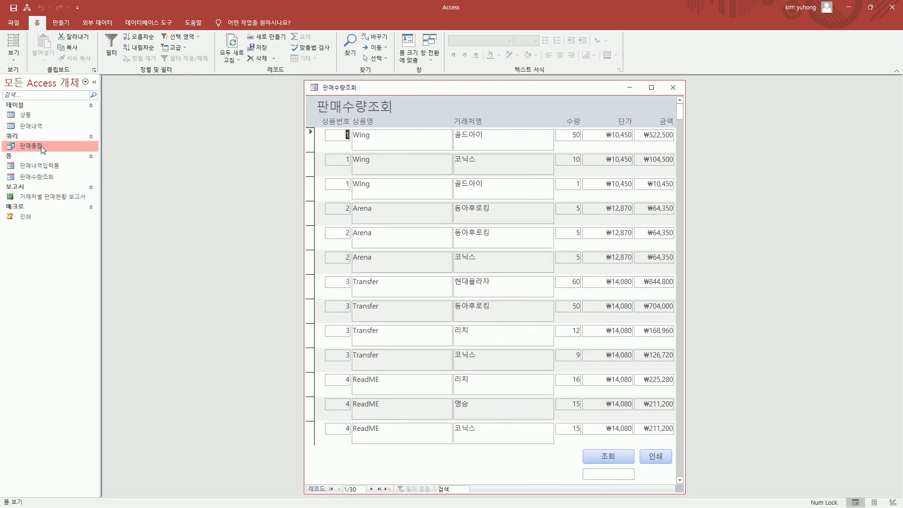
{"action": "double_click", "coordinate": [41, 146]}
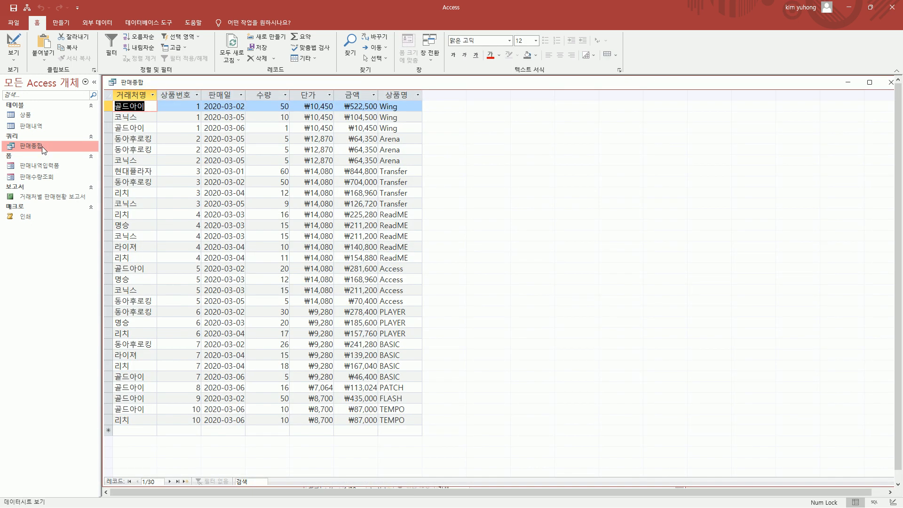
Narrow the 판매종합 query window to fit its columns and arrange it side by side with the 판매수량조회 form window.
{"action": "left_click_drag", "start_coordinate": [821, 85], "coordinate": [768, 107]}
{"action": "left_click_drag", "start_coordinate": [851, 116], "coordinate": [373, 115]}
{"action": "left_click_drag", "start_coordinate": [264, 107], "coordinate": [340, 101]}
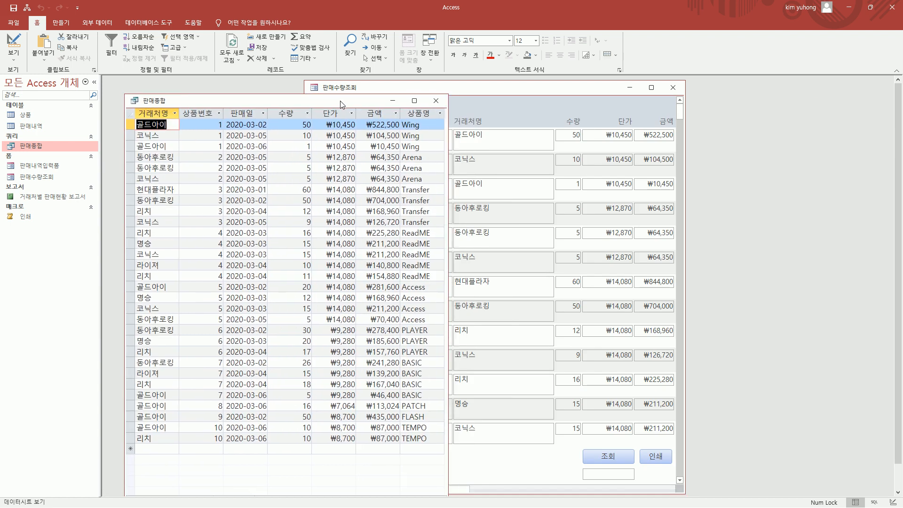
{"action": "left_click_drag", "start_coordinate": [477, 91], "coordinate": [619, 103]}
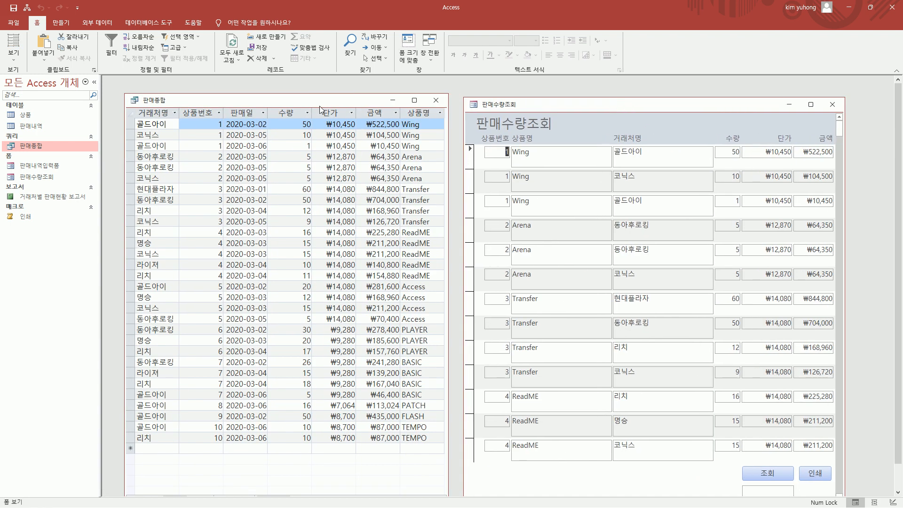
{"action": "left_click_drag", "start_coordinate": [224, 102], "coordinate": [204, 95]}
{"action": "left_click_drag", "start_coordinate": [507, 108], "coordinate": [555, 97]}
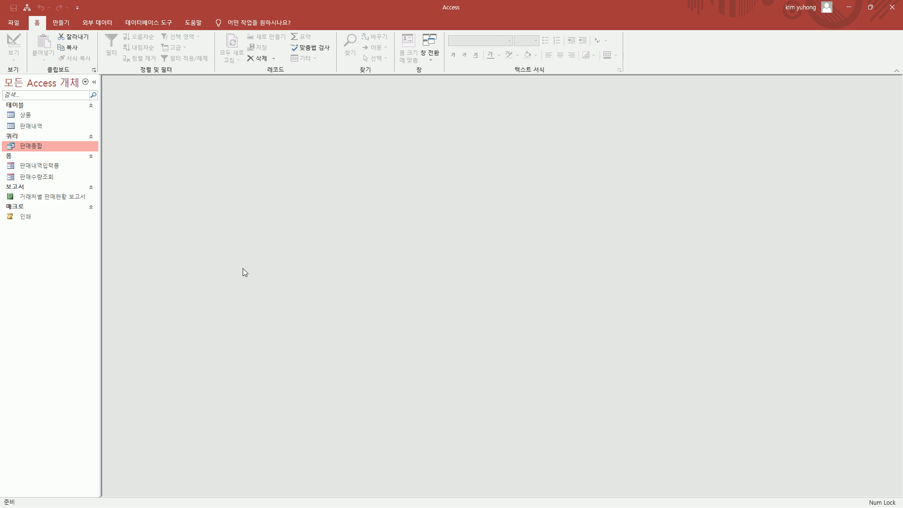
{"action": "mouse_move", "coordinate": [6, 104]}
{"action": "left_mouse_down"}
{"action": "mouse_move", "coordinate": [59, 131]}
{"action": "mouse_move", "coordinate": [65, 152]}
{"action": "left_mouse_up"}
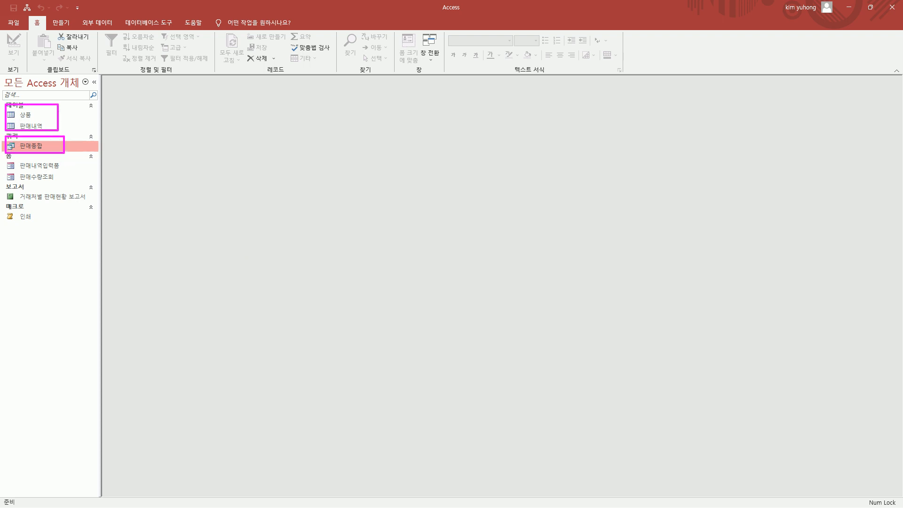
{"action": "left_click_drag", "start_coordinate": [3, 158], "coordinate": [77, 179]}
{"action": "left_click_drag", "start_coordinate": [4, 189], "coordinate": [96, 206]}
{"action": "left_click_drag", "start_coordinate": [3, 212], "coordinate": [61, 230]}
{"action": "key", "text": "Escape"}
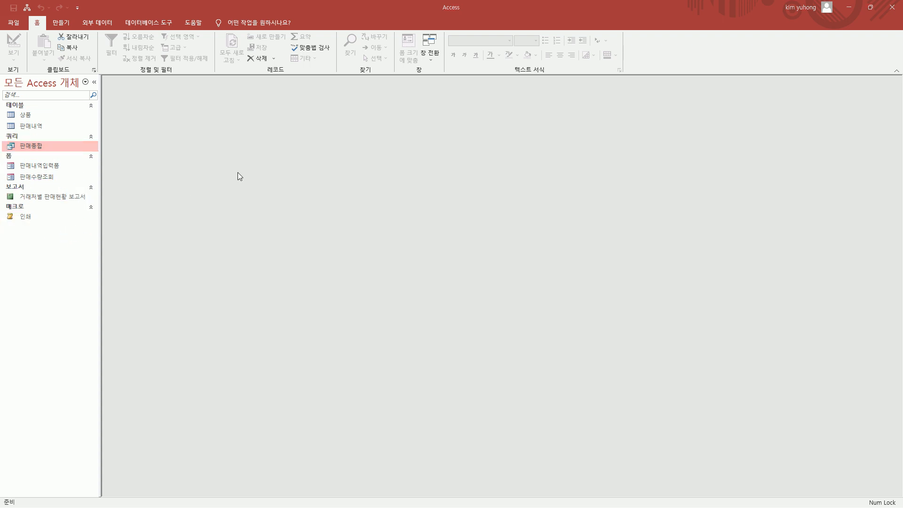
{"action": "left_click_drag", "start_coordinate": [7, 108], "coordinate": [56, 129]}
{"action": "mouse_move", "coordinate": [6, 158]}
{"action": "left_mouse_down"}
{"action": "mouse_move", "coordinate": [19, 174]}
{"action": "mouse_move", "coordinate": [70, 181]}
{"action": "left_mouse_up"}
{"action": "left_click_drag", "start_coordinate": [3, 182], "coordinate": [83, 203]}
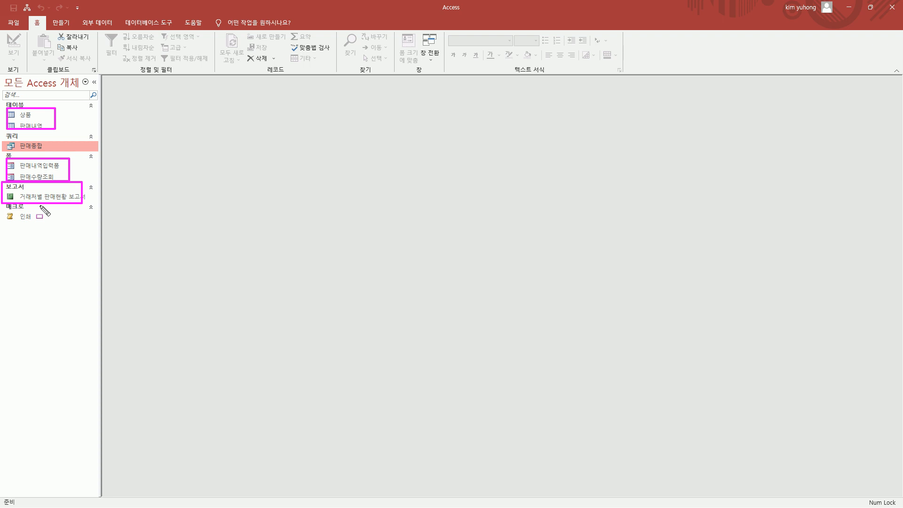
{"action": "key", "text": "Escape"}
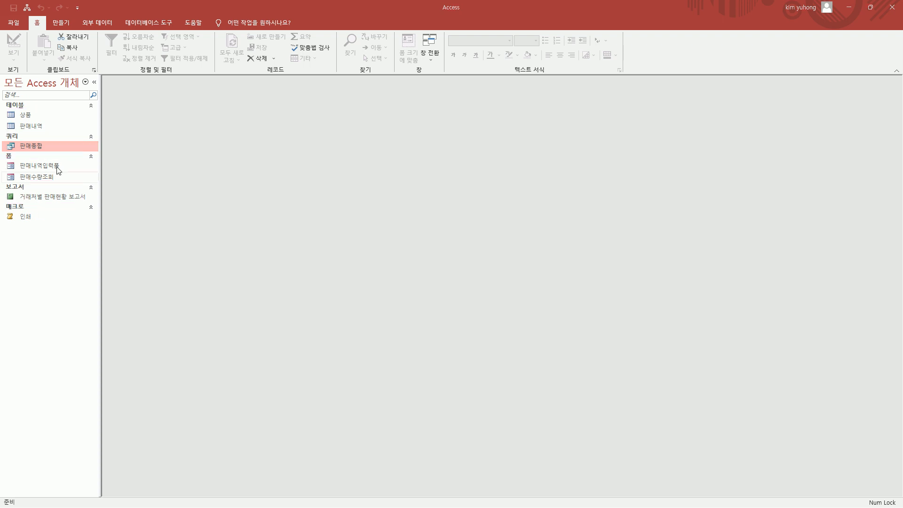
{"action": "left_click_drag", "start_coordinate": [5, 131], "coordinate": [66, 150]}
{"action": "left_click_drag", "start_coordinate": [6, 202], "coordinate": [61, 223]}
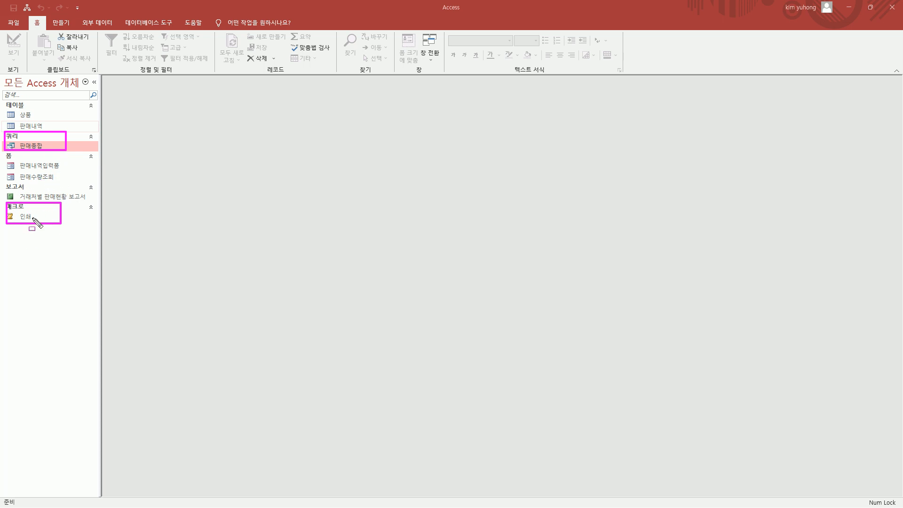
{"action": "mouse_move", "coordinate": [5, 106]}
{"action": "left_mouse_down"}
{"action": "mouse_move", "coordinate": [10, 141]}
{"action": "mouse_move", "coordinate": [83, 227]}
{"action": "mouse_move", "coordinate": [92, 225]}
{"action": "left_mouse_up"}
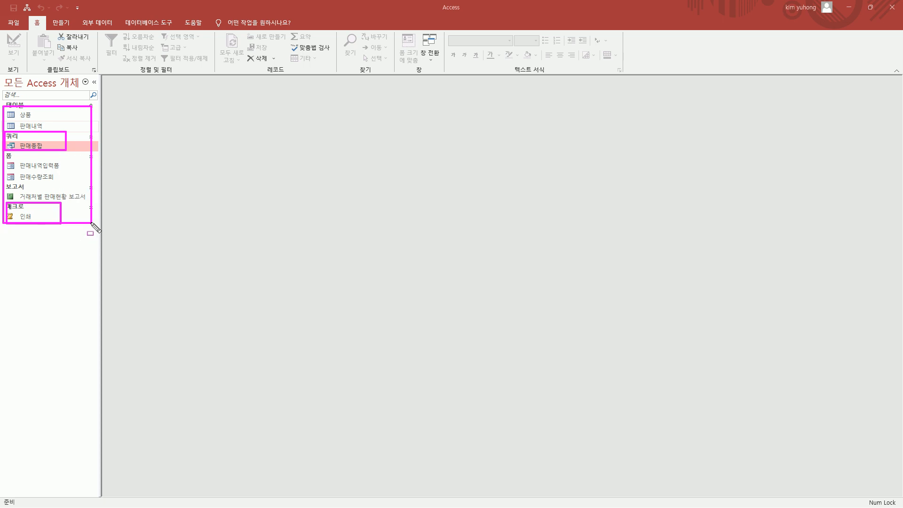